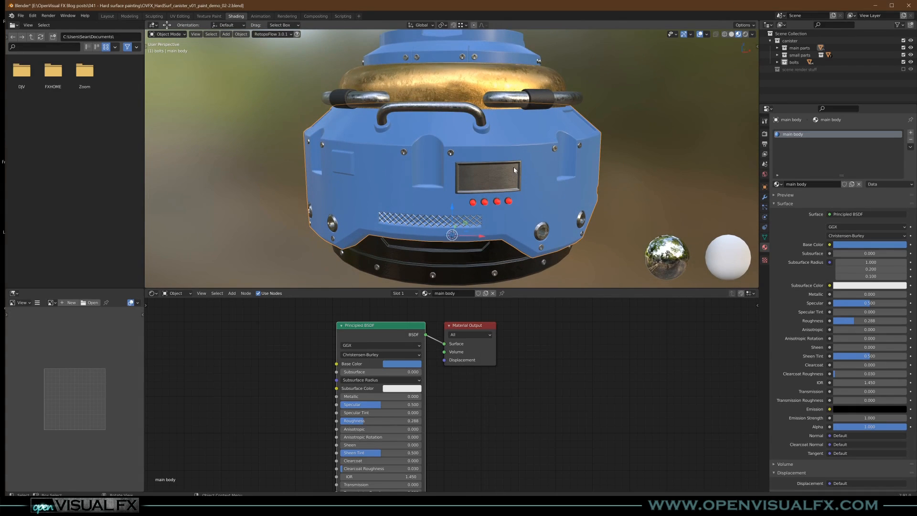
Examine the canister's materials in rendered viewport shading with the scene render stuff collection enabled
middle_click_drag(524, 221, 526, 229)
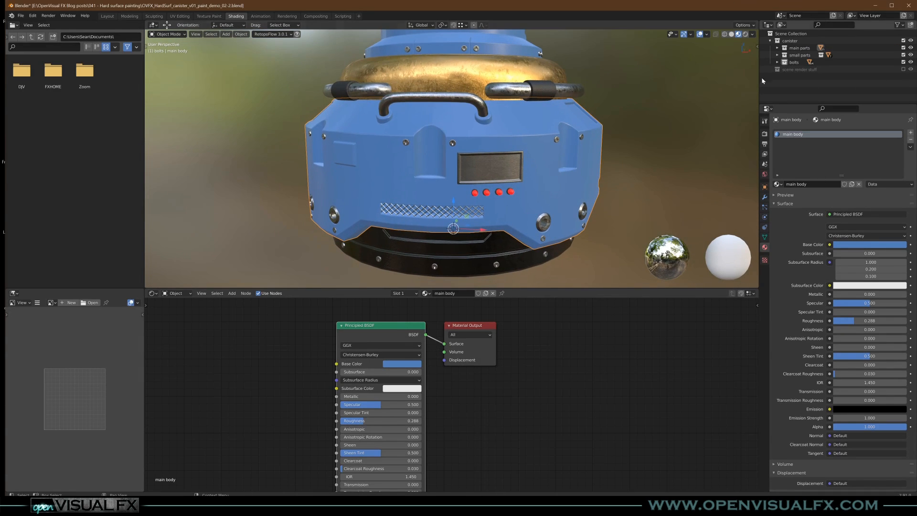
left_click(745, 34)
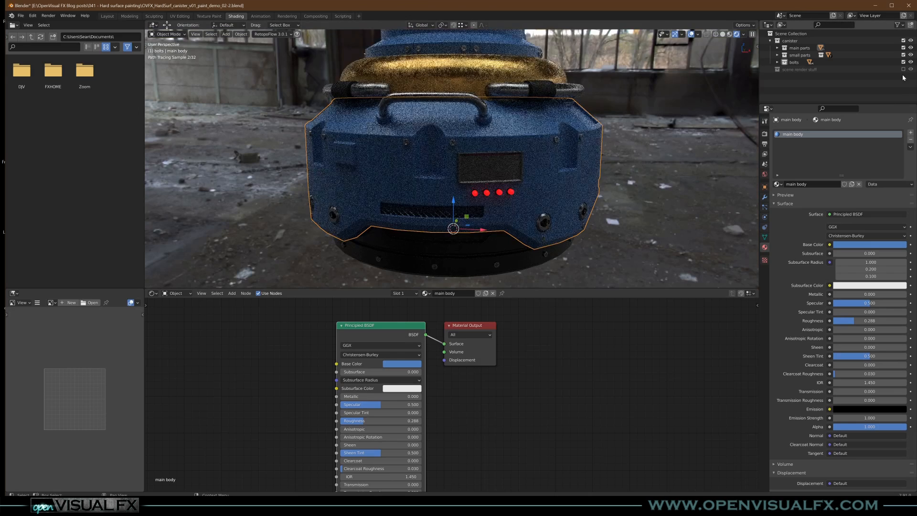
left_click(904, 69)
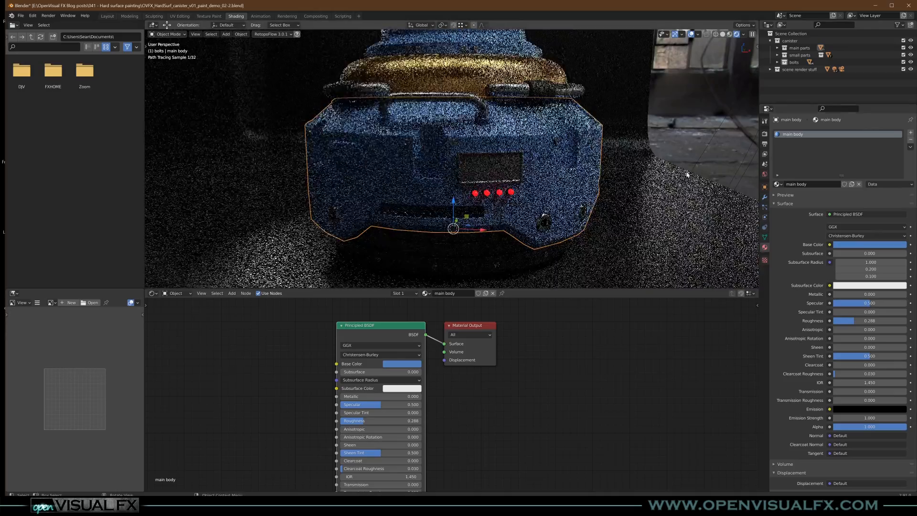
scroll(516, 188, "up", 1)
middle_click_drag(517, 188, 519, 220)
scroll(513, 183, "up", 1)
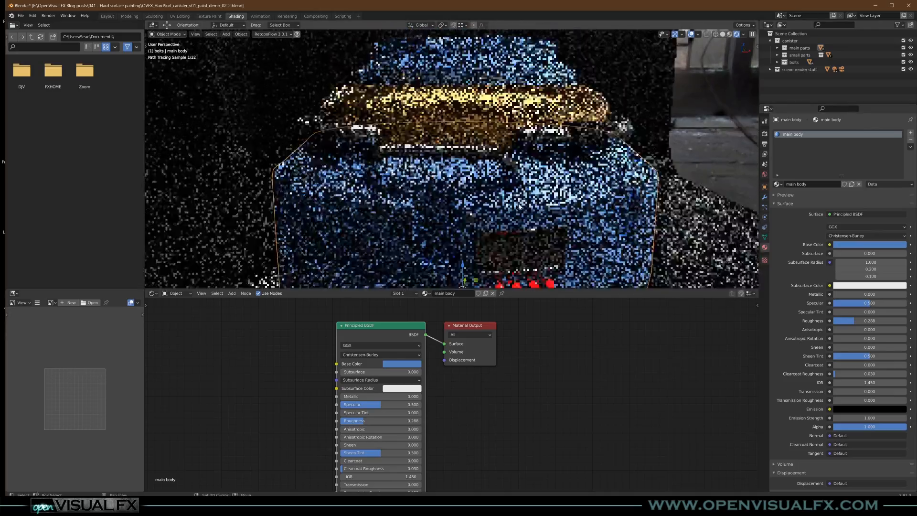
scroll(554, 145, "up", 4)
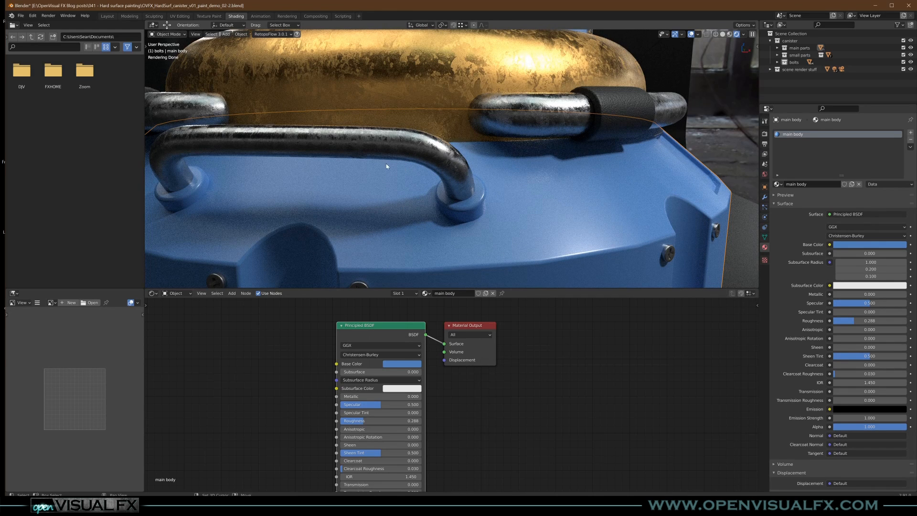
middle_click_drag(386, 167, 451, 130, "shift")
scroll(451, 146, "down", 3)
middle_click_drag(543, 127, 527, 154)
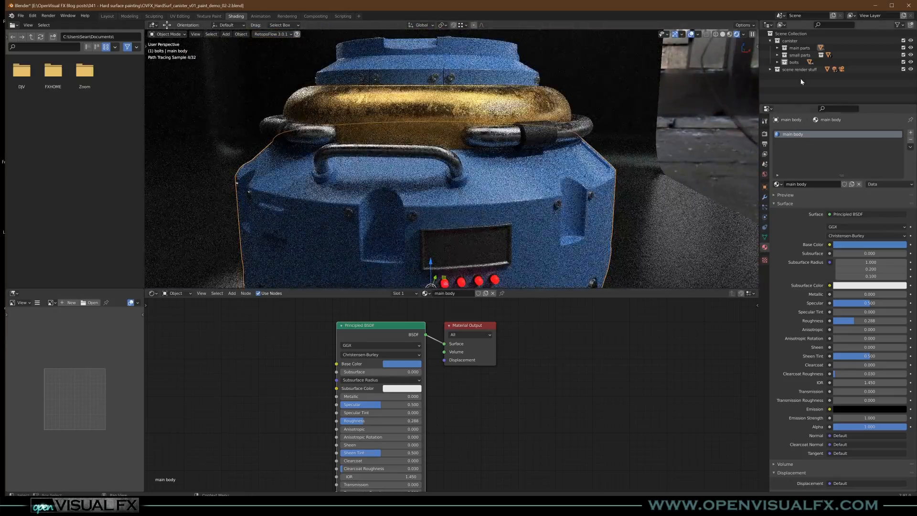
Exclude the scene render stuff collection and return the viewport to material preview shading
left_click(903, 70)
left_click(730, 34)
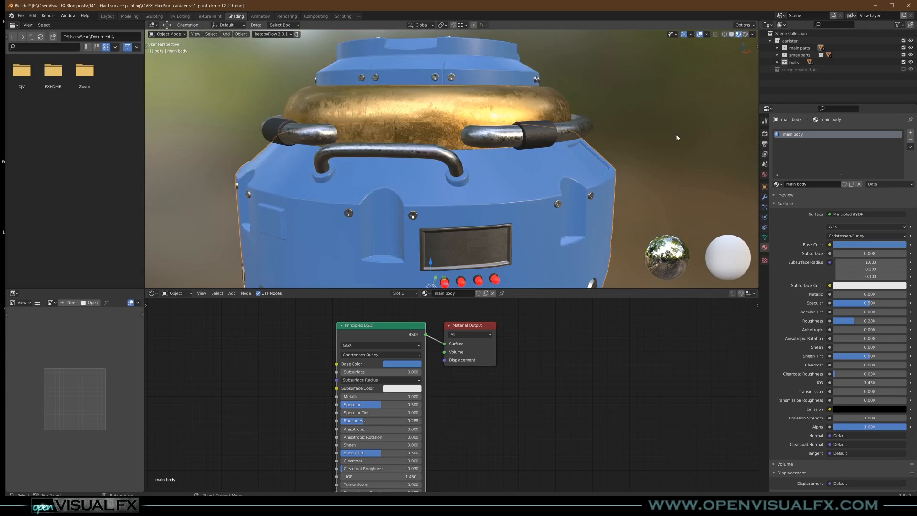
middle_click_drag(526, 208, 521, 197)
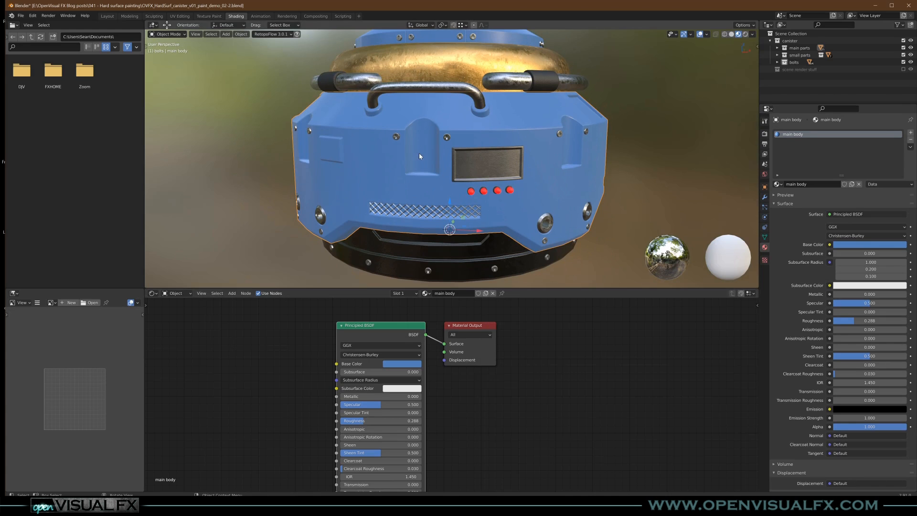
Look at the main body in the Texture Paint workspace with a widened 3D viewport
left_click(205, 18)
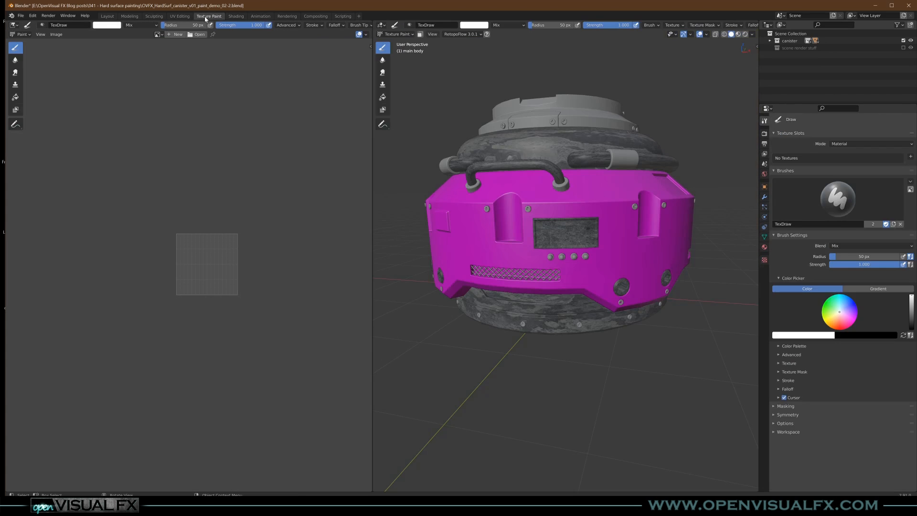
left_click(239, 19)
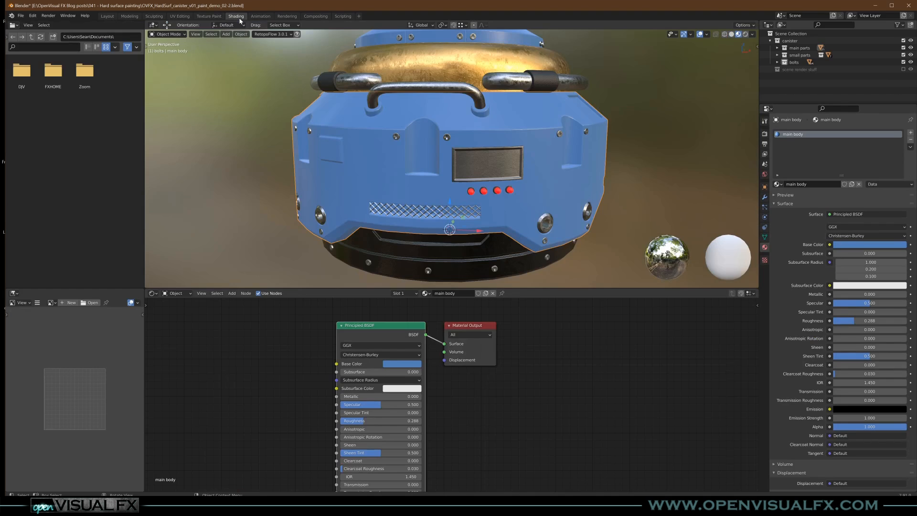
left_click(209, 17)
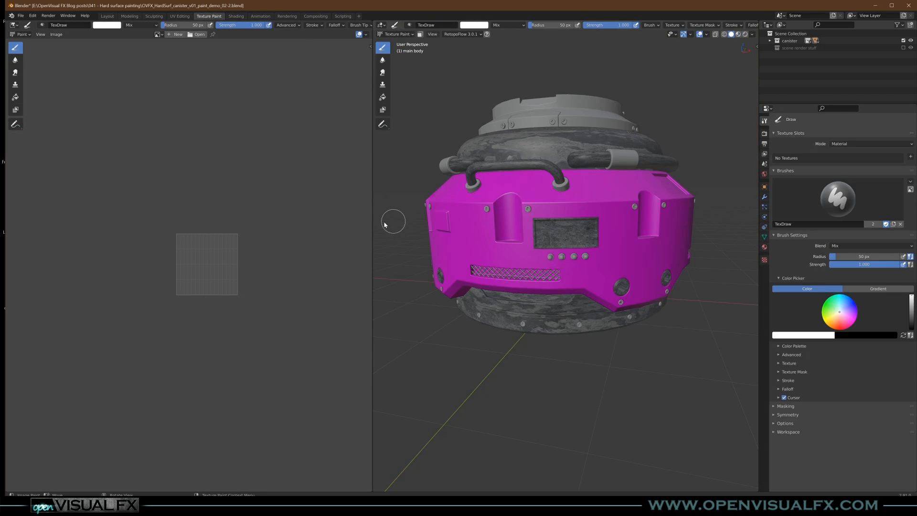
left_click_drag(374, 226, 320, 226)
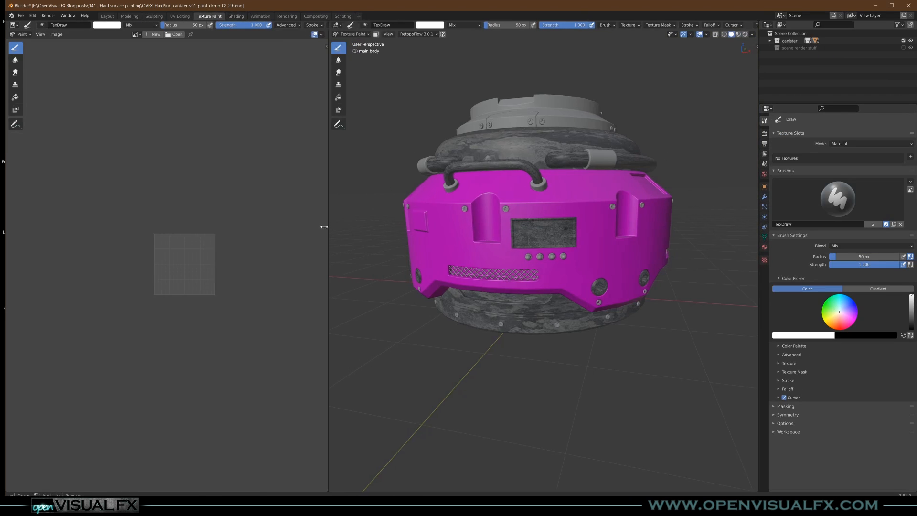
middle_click_drag(529, 241, 547, 250)
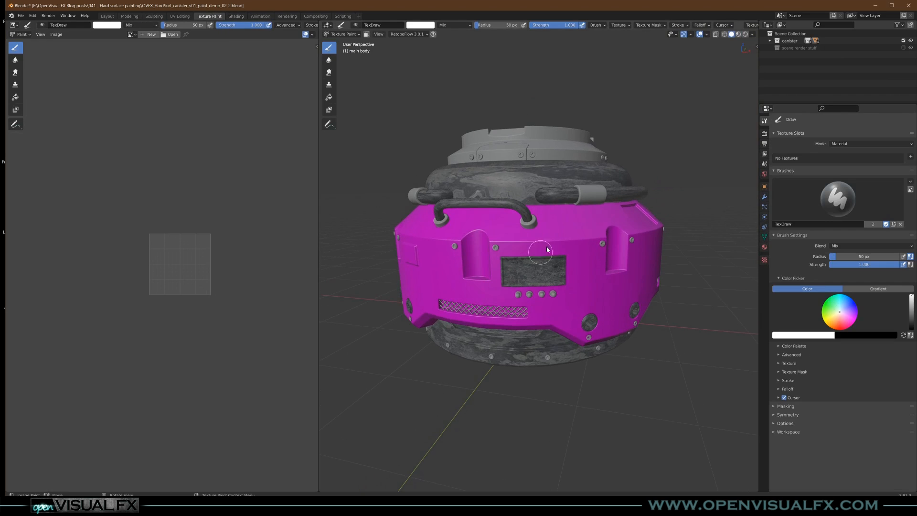
In the UV Editing workspace, unwrap the entire main body mesh with Smart UV Project using a 0.01 island margin, and return to Object Mode
left_click(180, 16)
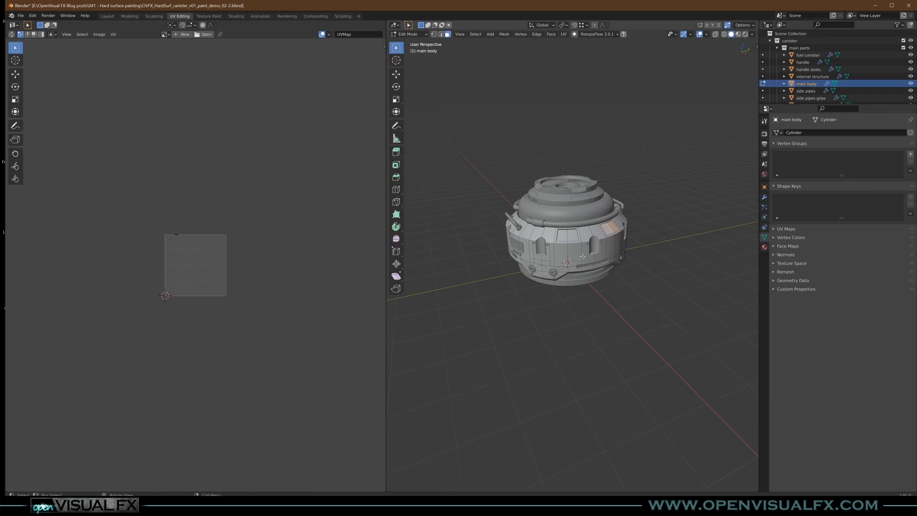
middle_click_drag(566, 253, 580, 266)
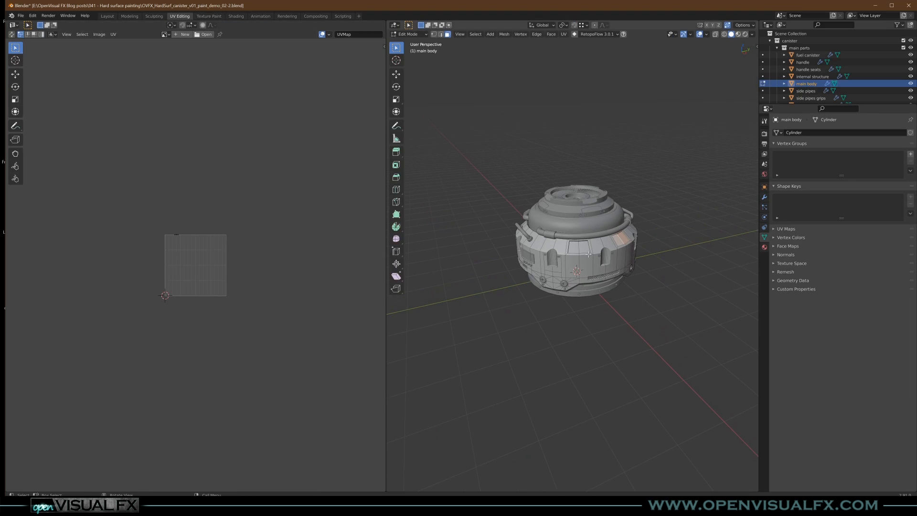
scroll(571, 275, "up", 2)
key("a")
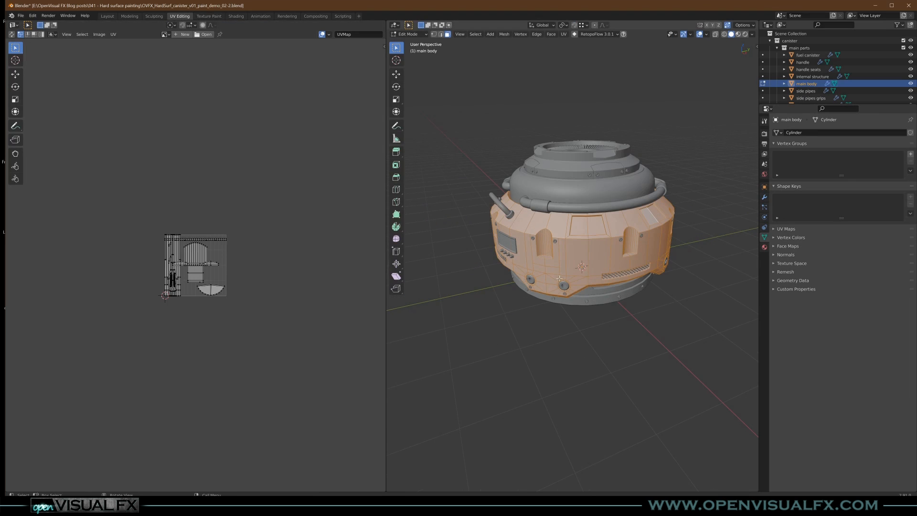
scroll(193, 277, "up", 7)
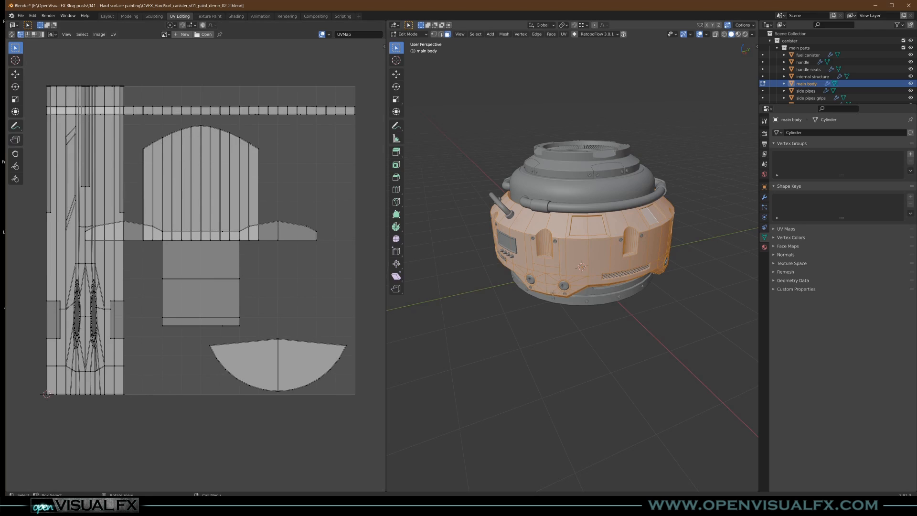
key("u")
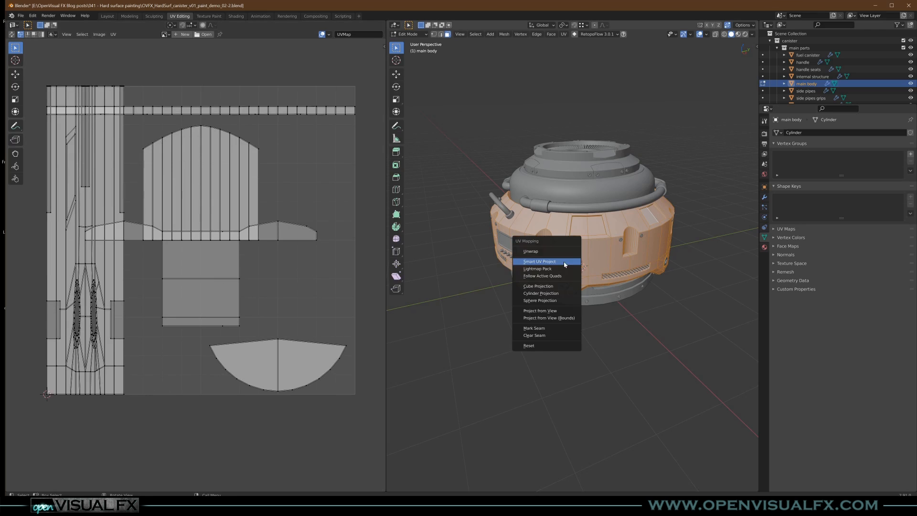
left_click(540, 262)
double_click(535, 281)
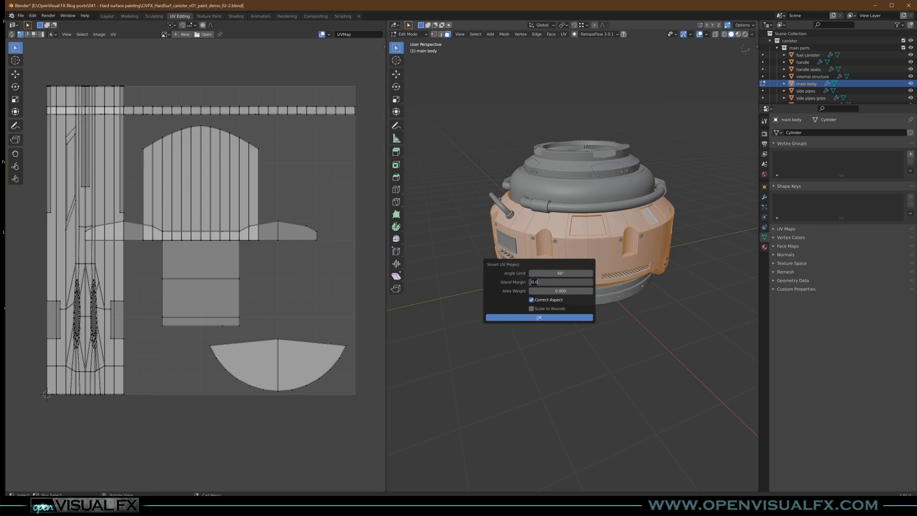
type(".01")
key("Return")
key("Return")
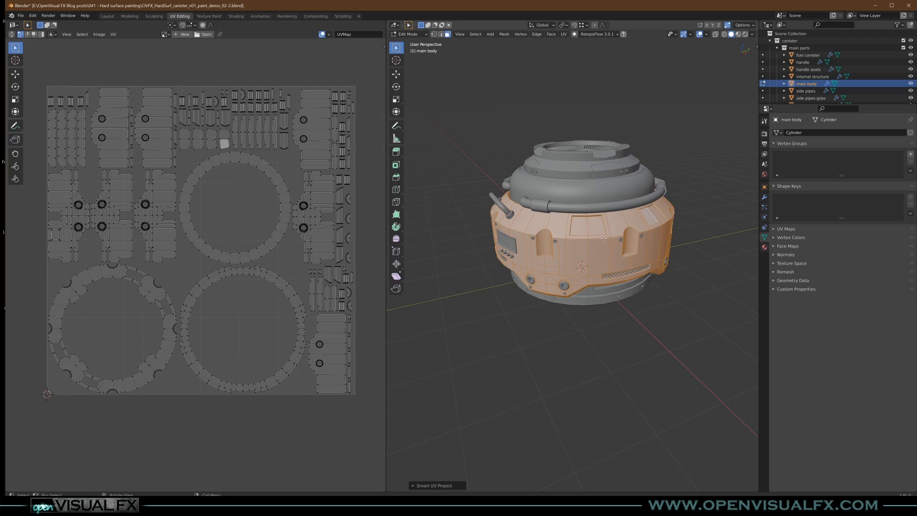
key("Tab")
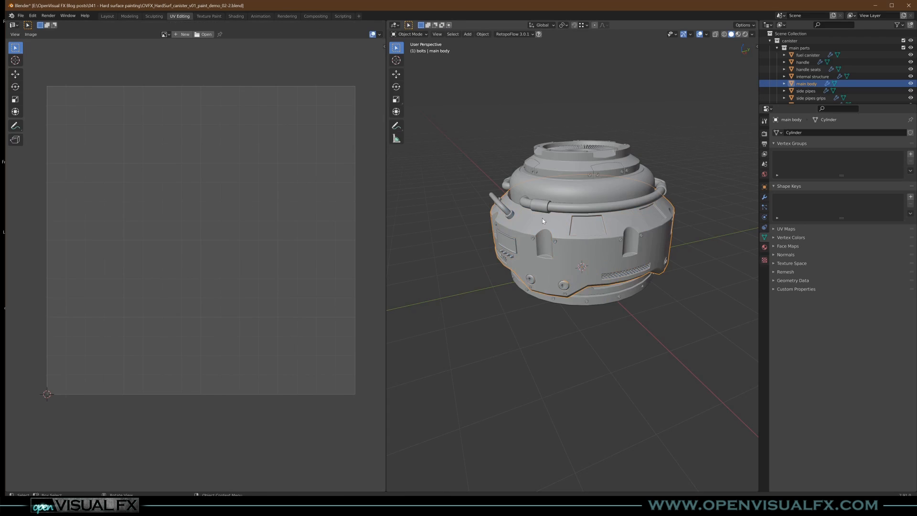
In the Shading workspace, enlarge the shader editor and space the main body's Principled BSDF and Material Output nodes far apart
left_click(235, 16)
scroll(477, 186, "down", 3)
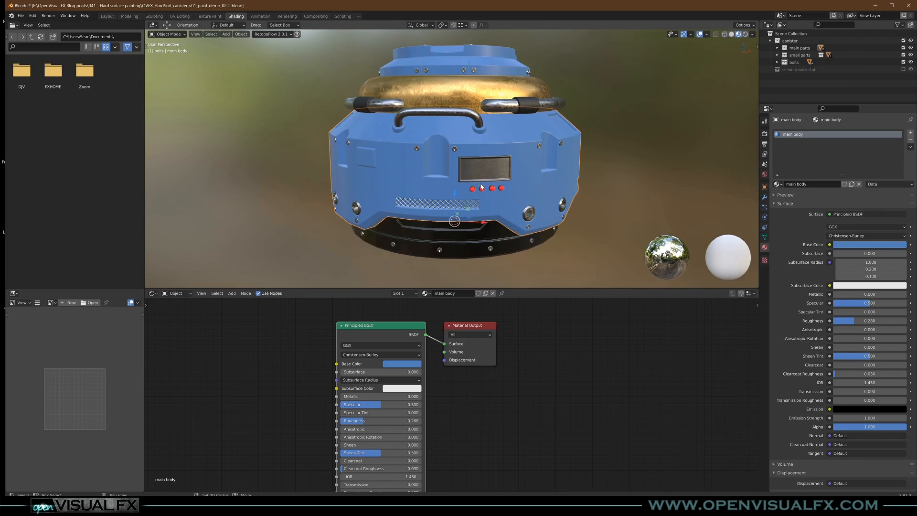
middle_click_drag(480, 179, 475, 223)
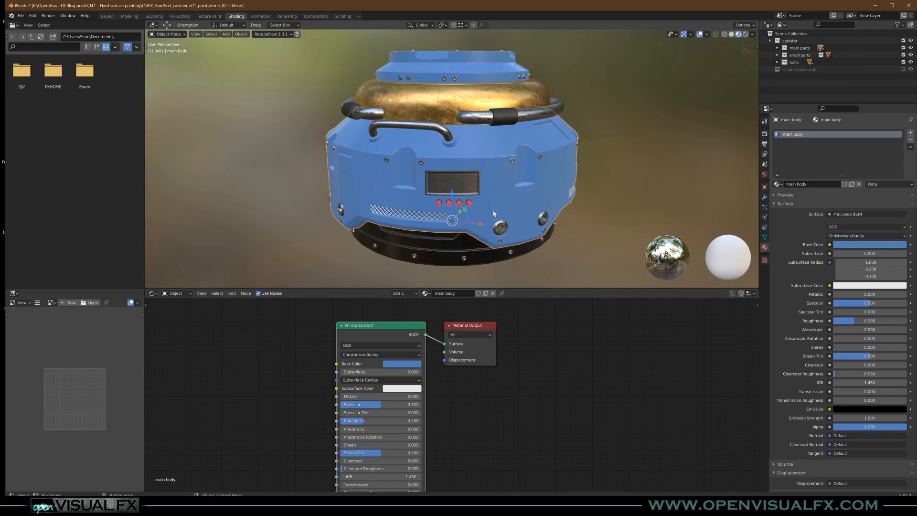
scroll(518, 359, "down", 2)
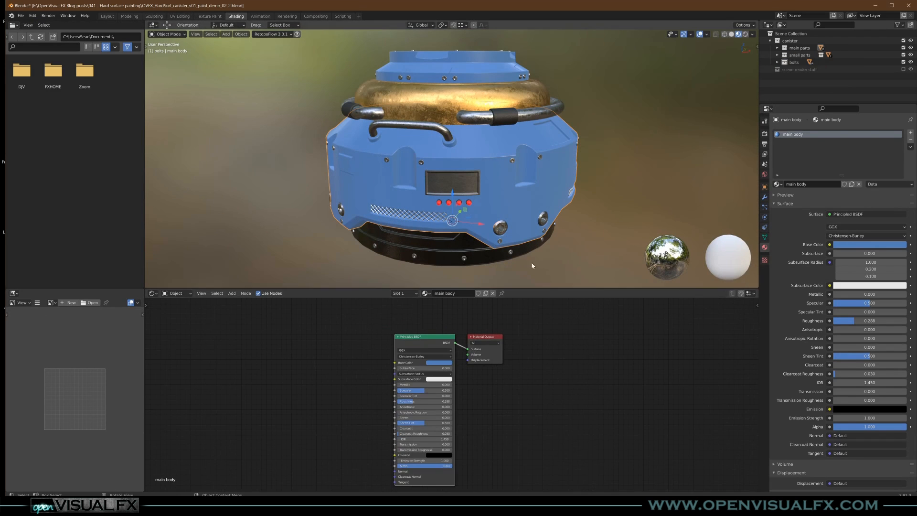
left_click_drag(539, 288, 534, 252)
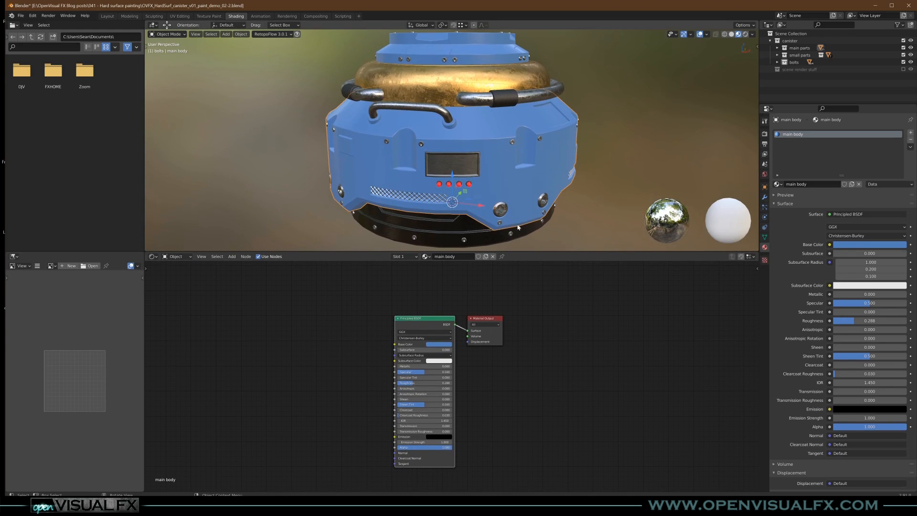
middle_click_drag(535, 224, 519, 201, "shift")
scroll(534, 358, "down", 1)
left_click_drag(500, 324, 719, 322)
left_click_drag(453, 329, 512, 343)
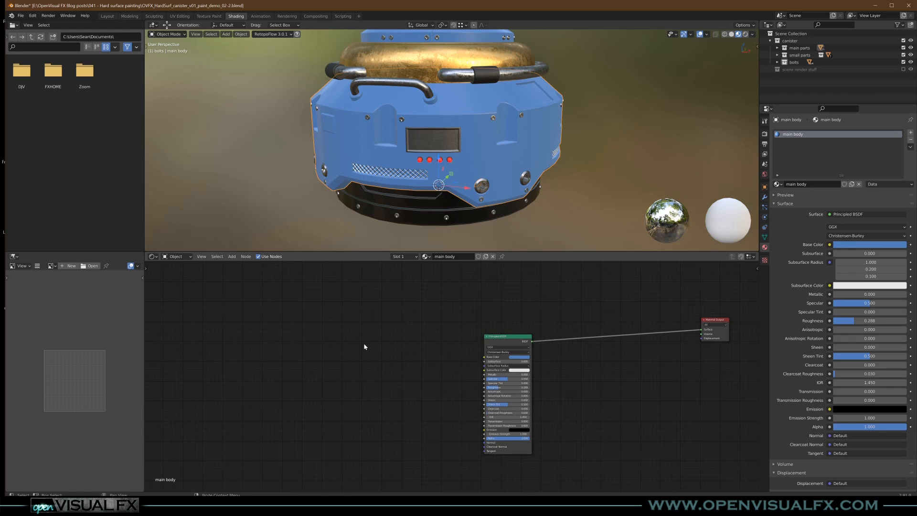
Add a second Principled BSDF before the blue shader and connect it to the Material Output
key("shift+a")
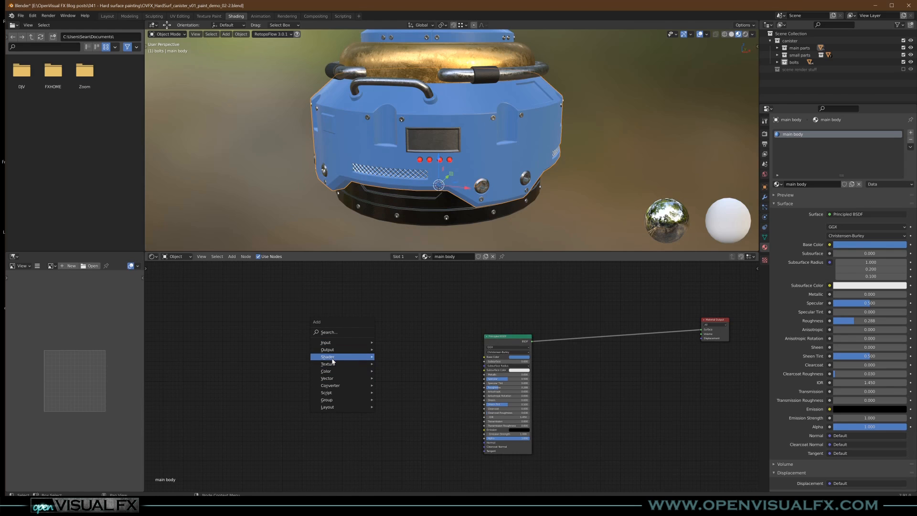
mouse_move(334, 357)
left_click(408, 278)
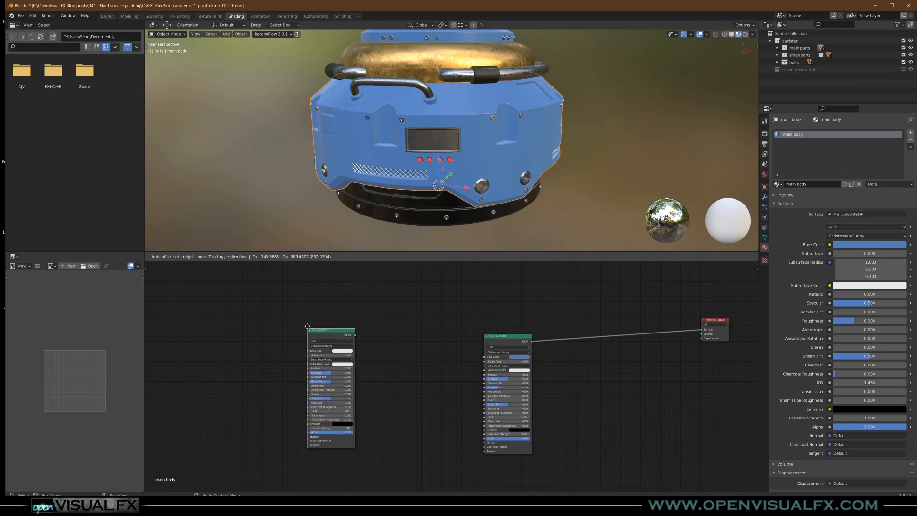
left_click(336, 327, "ctrl+shift")
left_click_drag(338, 325, 350, 321)
Turn the new Principled BSDF into bare metal with Metallic 1.000 and Roughness 0.224
scroll(497, 159, "up", 1)
middle_click_drag(484, 175, 501, 177, "shift")
scroll(341, 353, "up", 5)
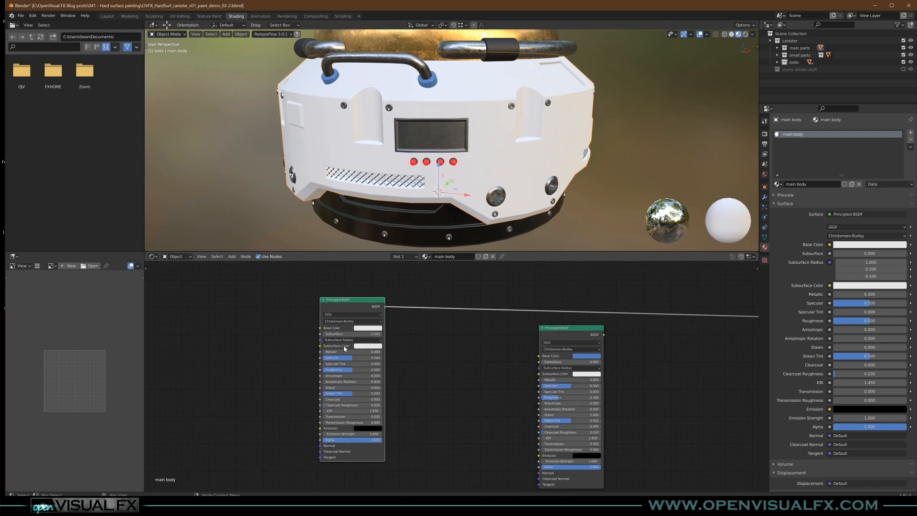
left_click_drag(341, 355, 411, 355)
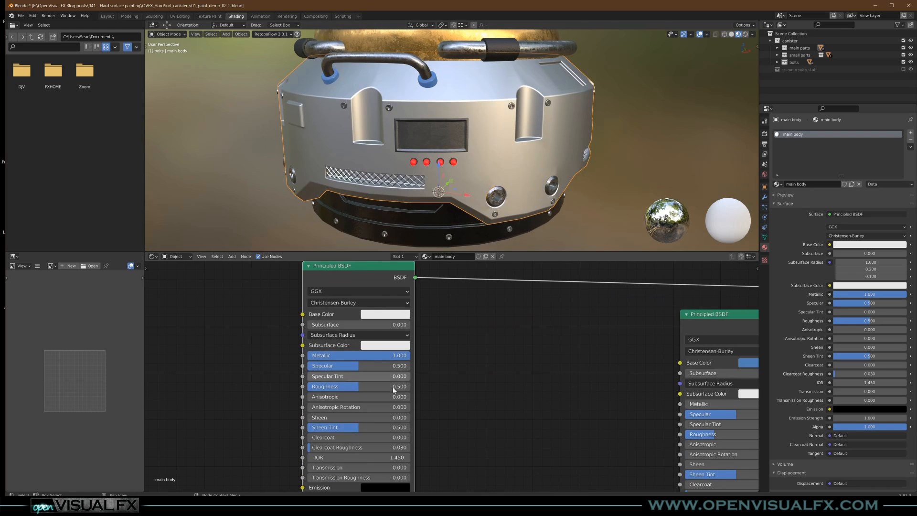
left_click_drag(351, 386, 330, 386)
middle_click_drag(463, 191, 480, 161)
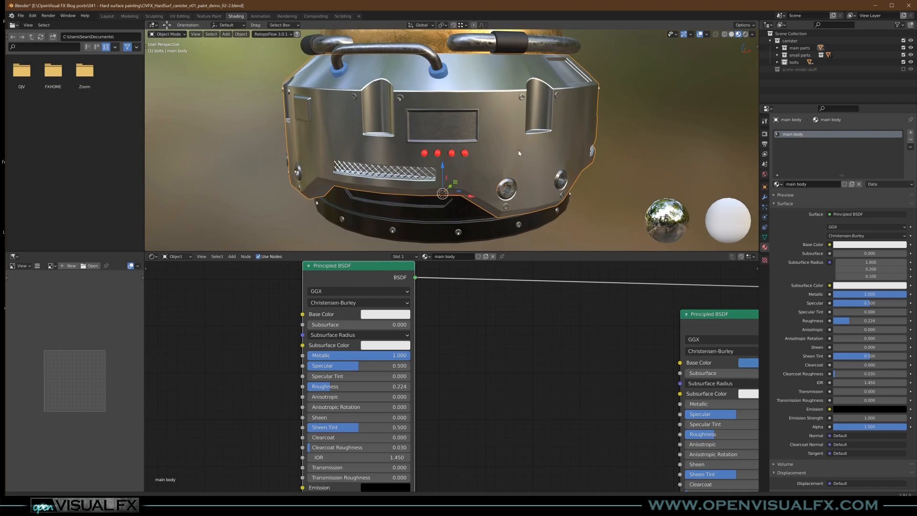
Add a Voronoi Texture node before the metal Principled BSDF's lower inputs
middle_click_drag(281, 442, 451, 338)
key("shift+a")
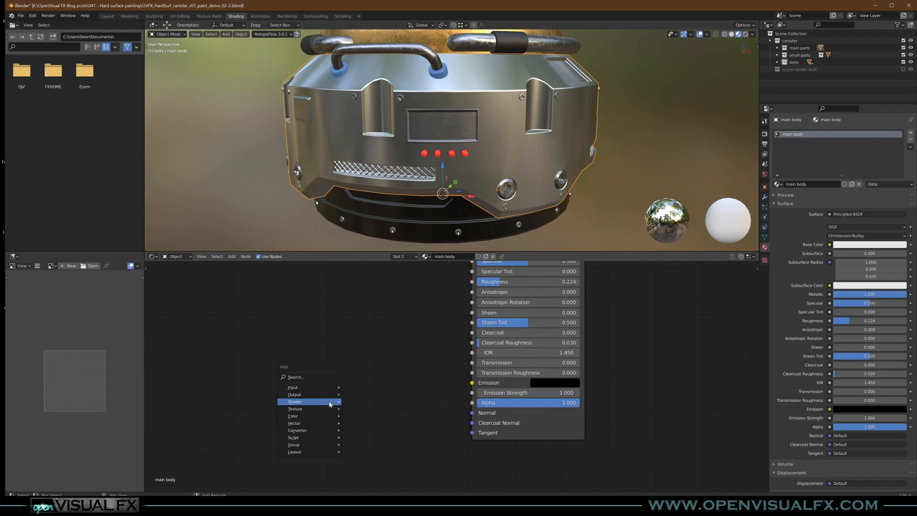
mouse_move(313, 409)
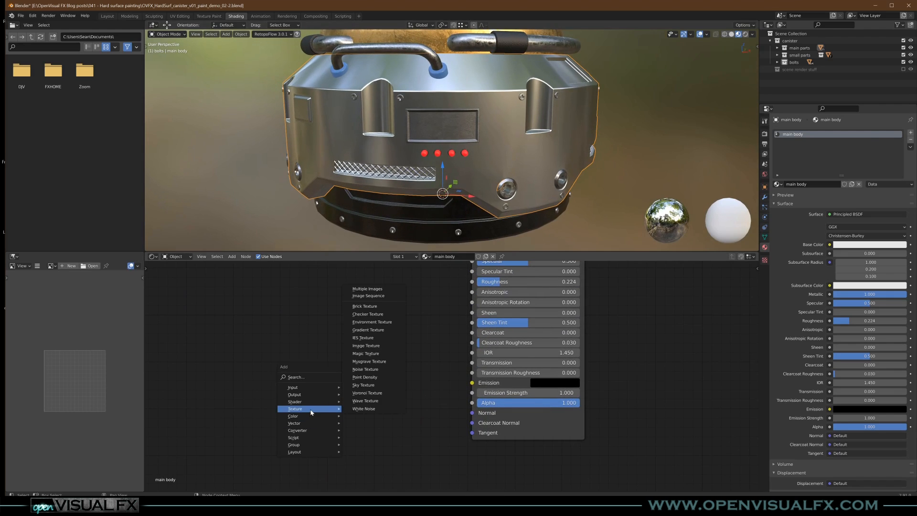
left_click(359, 393)
left_click(204, 375)
Add a Bump node between the Voronoi Texture and the metal shader, and link the Voronoi Distance output to the Bump Height
key("shift+a")
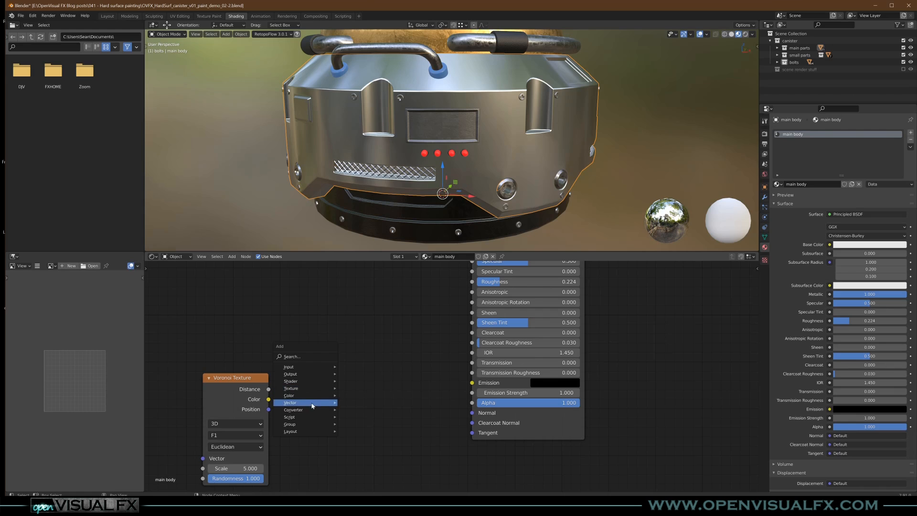
mouse_move(310, 406)
left_click(353, 403)
left_click(382, 399)
left_click_drag(269, 390, 285, 407)
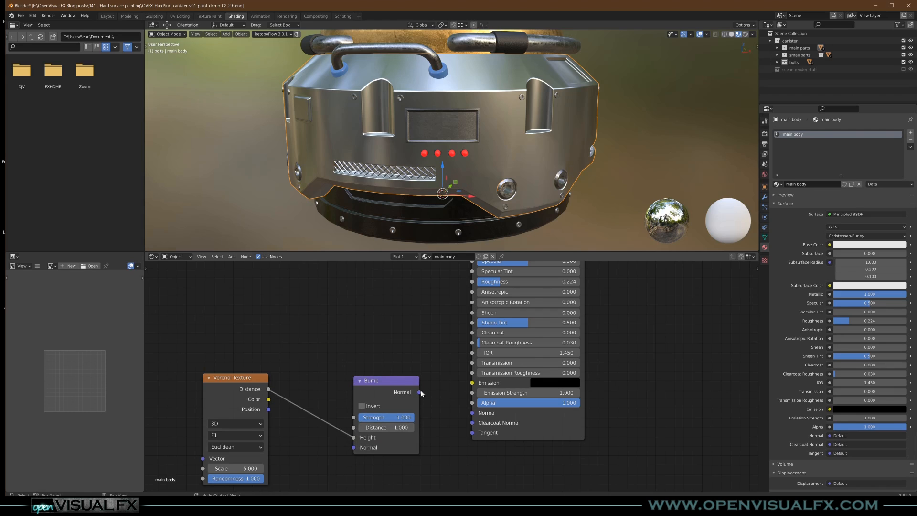
Link the Bump node's Normal output to the metal shader's Normal input and move Bump and Voronoi Texture closer to it
left_click_drag(468, 418, 470, 414)
left_click_drag(381, 386, 395, 394)
left_click_drag(253, 394, 311, 407)
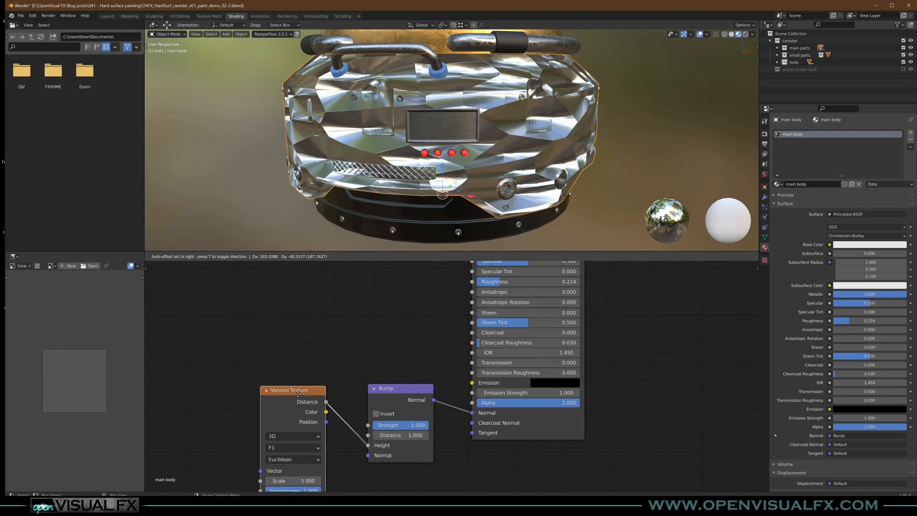
Set the Voronoi Texture Scale to 100 and inspect the bumps up close on the main body
left_click(283, 480)
type("100")
key("Return")
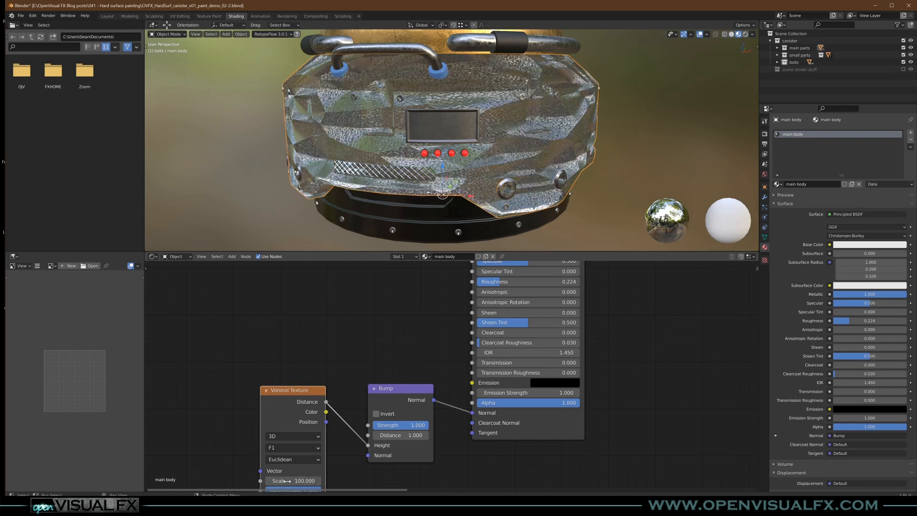
middle_click_drag(476, 123, 483, 147)
scroll(492, 131, "up", 2)
scroll(479, 149, "up", 5)
Soften the bumps by trying Bump Strength values of 0.3 and 0.2
left_click(399, 426)
type(".3")
key("Return")
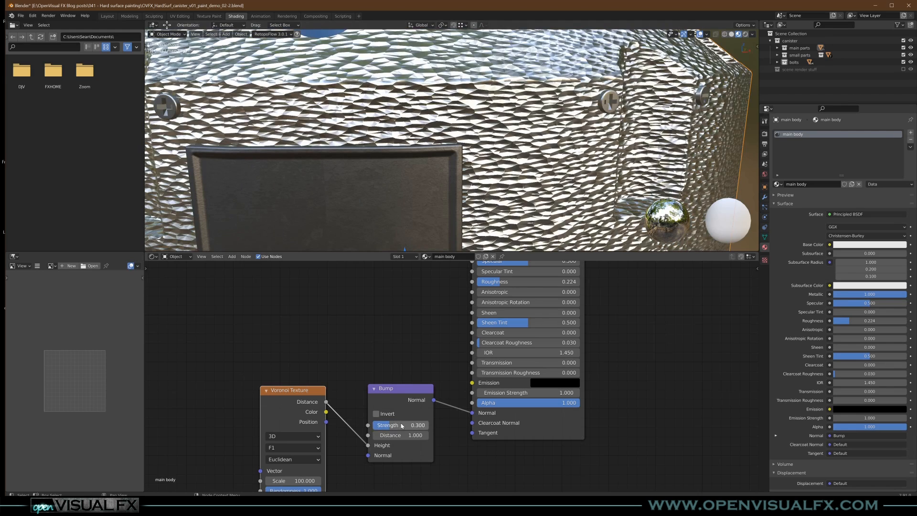
left_click(401, 425)
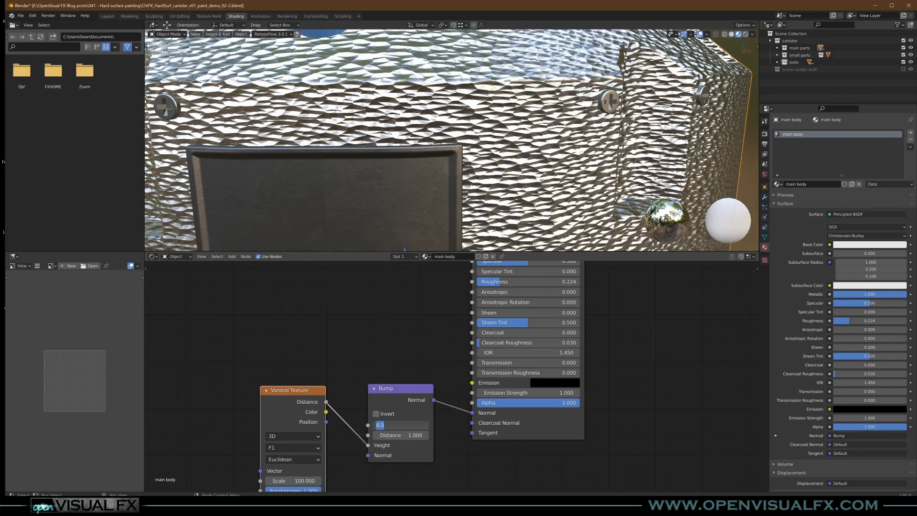
type(".2")
key("Return")
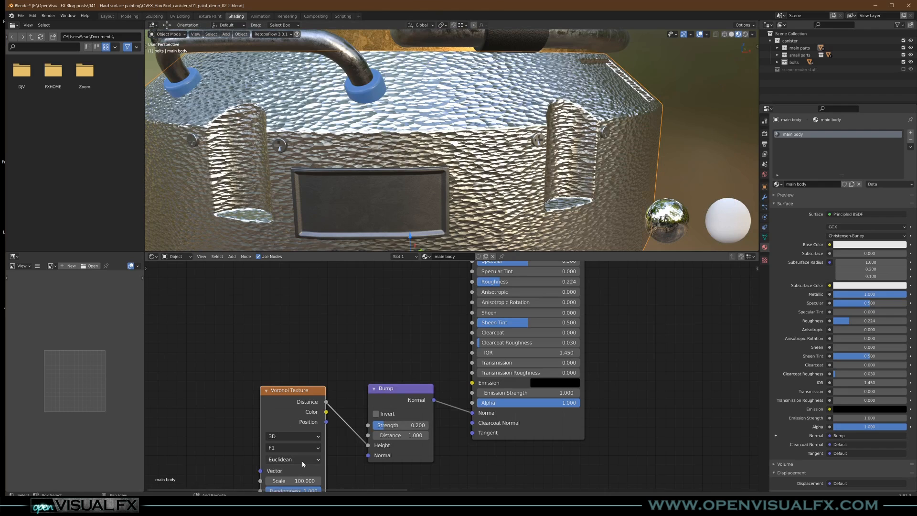
Make the bump pattern finer by trying Voronoi Texture Scale values of 200 and 250
middle_click_drag(302, 463, 354, 396)
left_click(343, 413)
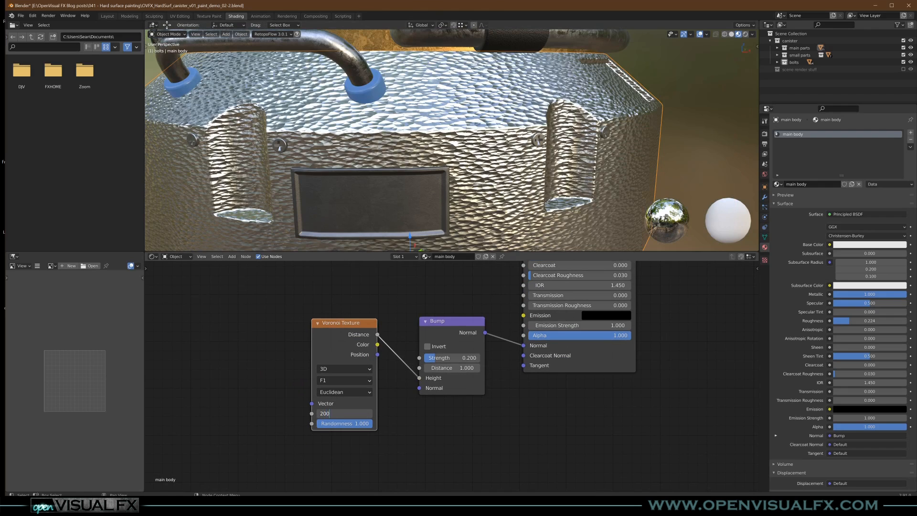
key("Return")
middle_click_drag(416, 212, 428, 197)
left_click(348, 413)
type("250")
key("Return")
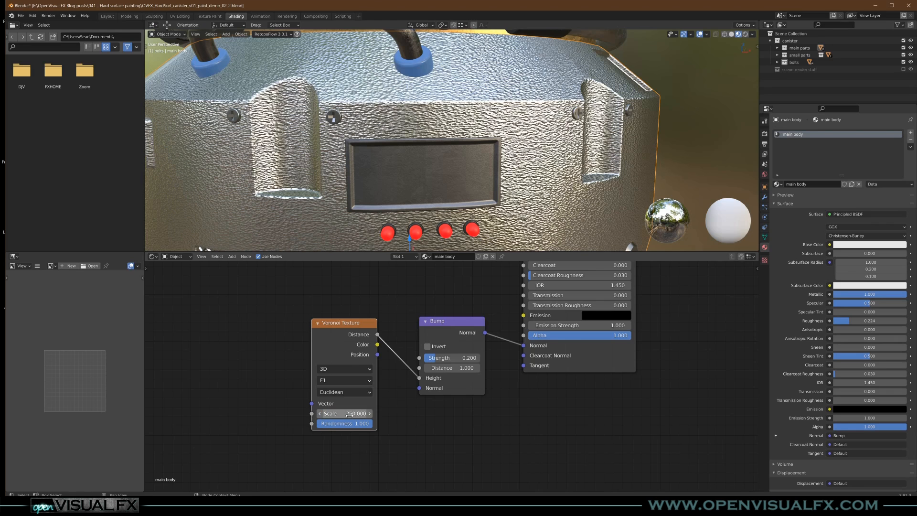
Set the Bump Strength to 0.05 and the Voronoi Texture Scale to 300
left_click(457, 358)
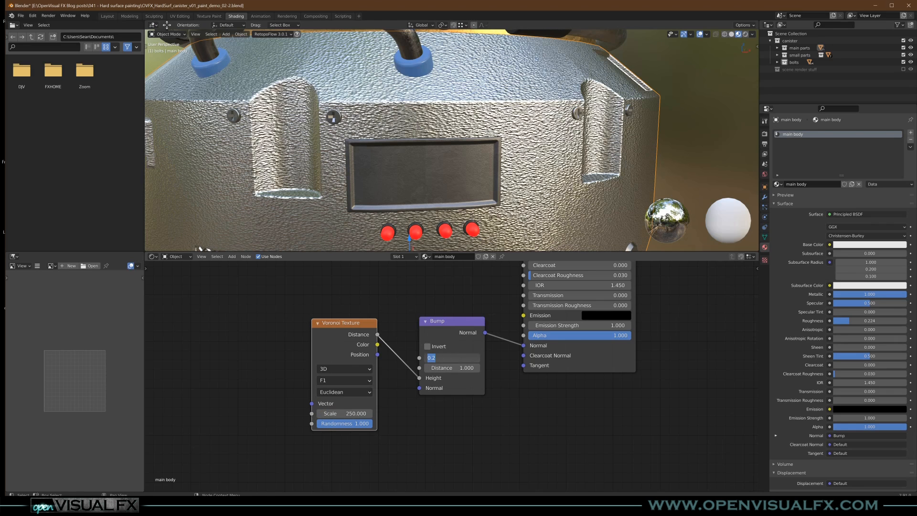
type(".05")
key("Return")
middle_click_drag(481, 132, 520, 148)
left_click(344, 414)
type("300")
key("Return")
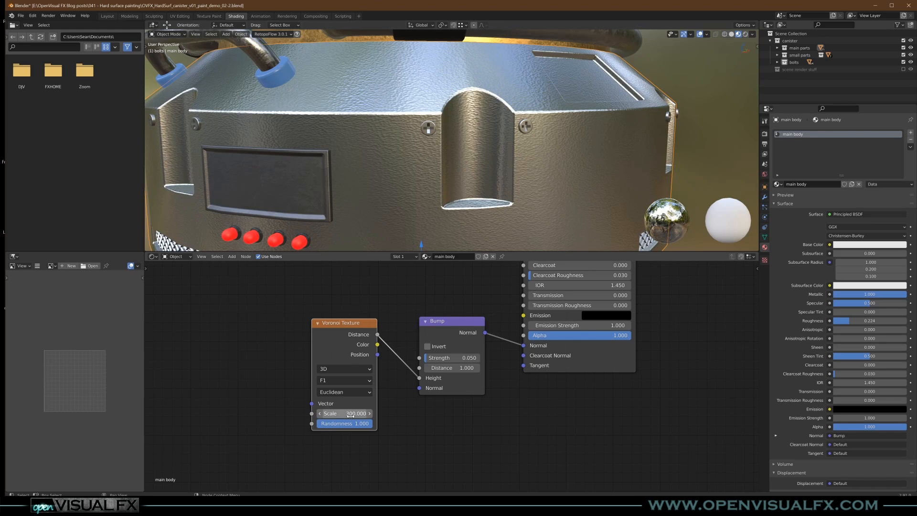
Set the Voronoi Texture Scale to 400 and the Bump Strength to 0.03
left_click(344, 413)
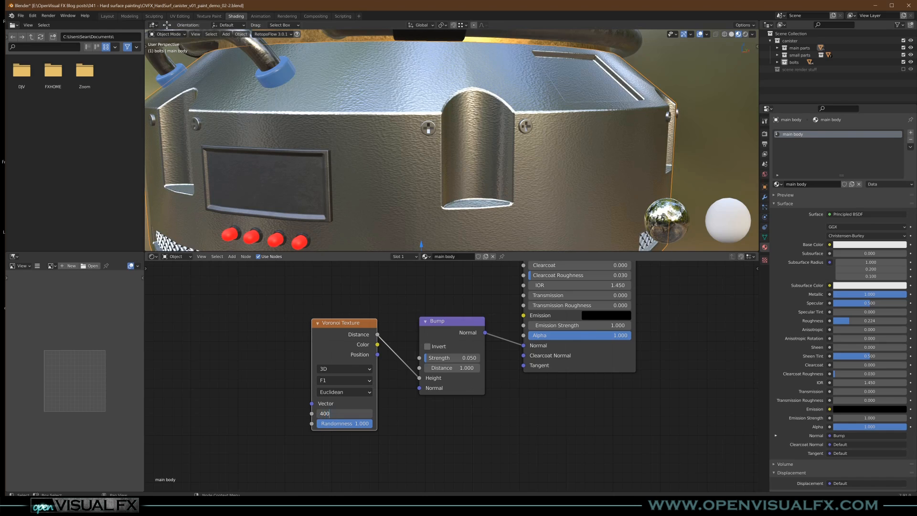
type("400")
key("Return")
mouse_move(452, 144)
middle_mouse_down()
mouse_move(459, 184)
mouse_move(460, 147)
middle_mouse_up()
left_click(452, 358)
type(".03")
key("Return")
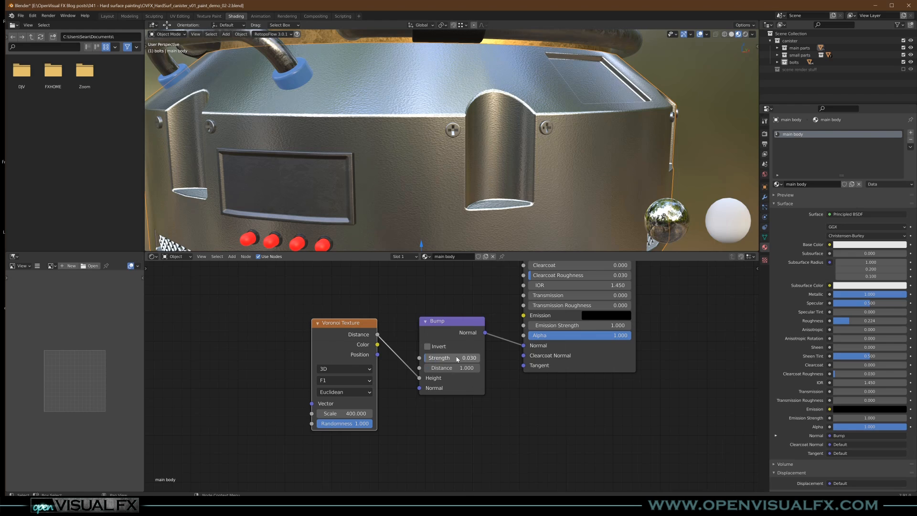
Set the Voronoi Texture Scale to 350 and check the metal surface around the canister
middle_click_drag(458, 144, 449, 136)
left_click(344, 413)
type("350")
key("Return")
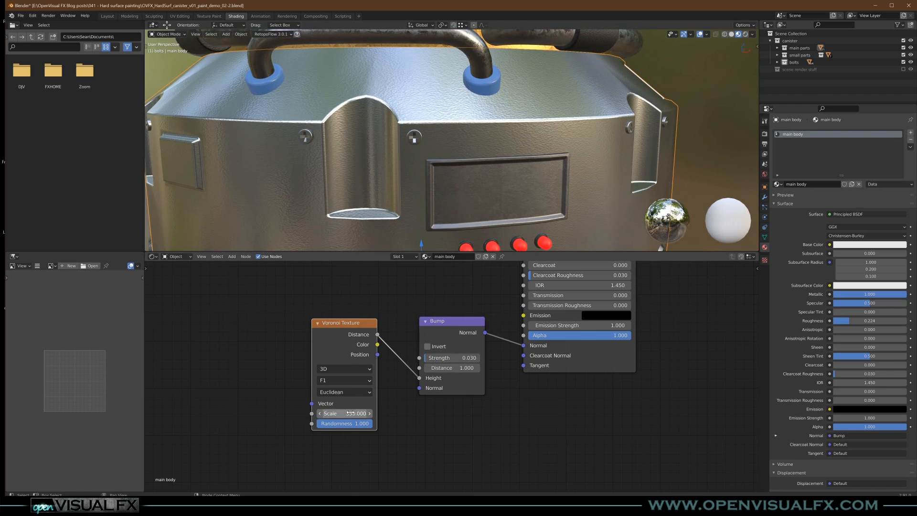
middle_click_drag(401, 140, 464, 136)
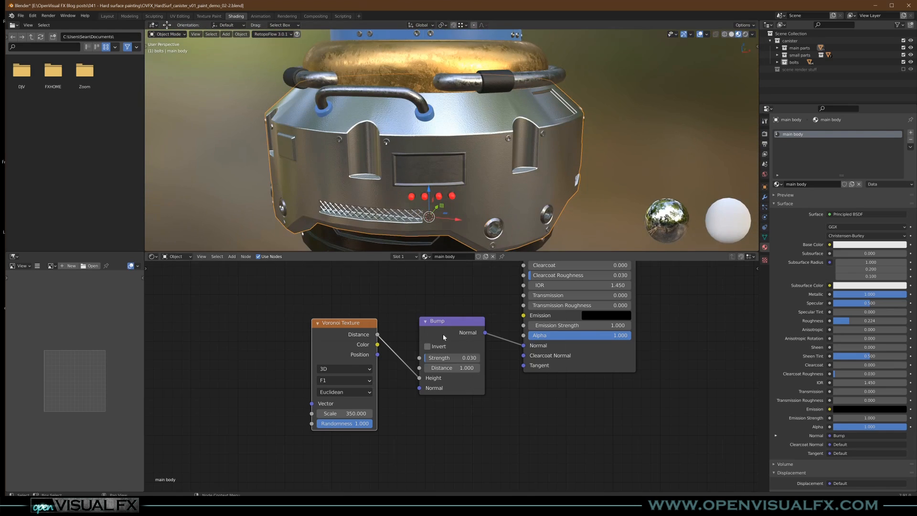
Insert a Mix Shader node into the link between the metal Principled BSDF and the Material Output
scroll(443, 333, "down", 2)
middle_click_drag(462, 307, 423, 423)
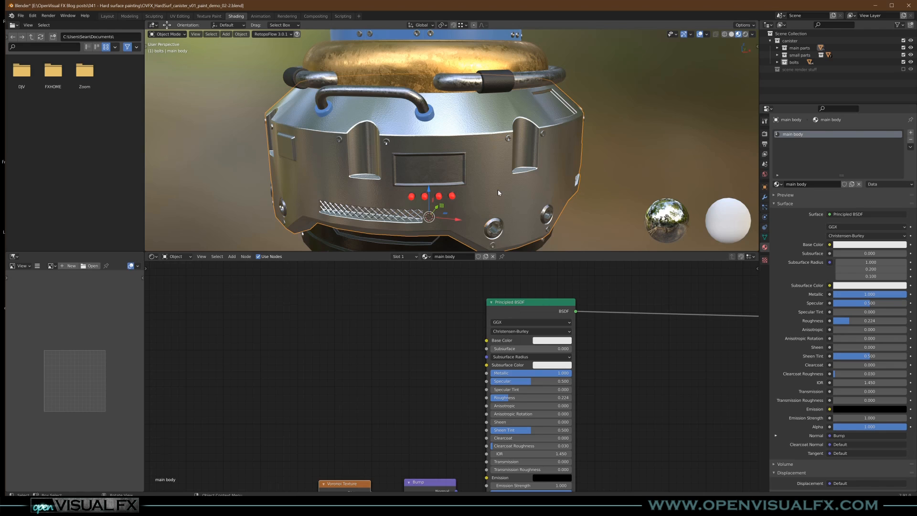
scroll(659, 379, "down", 3)
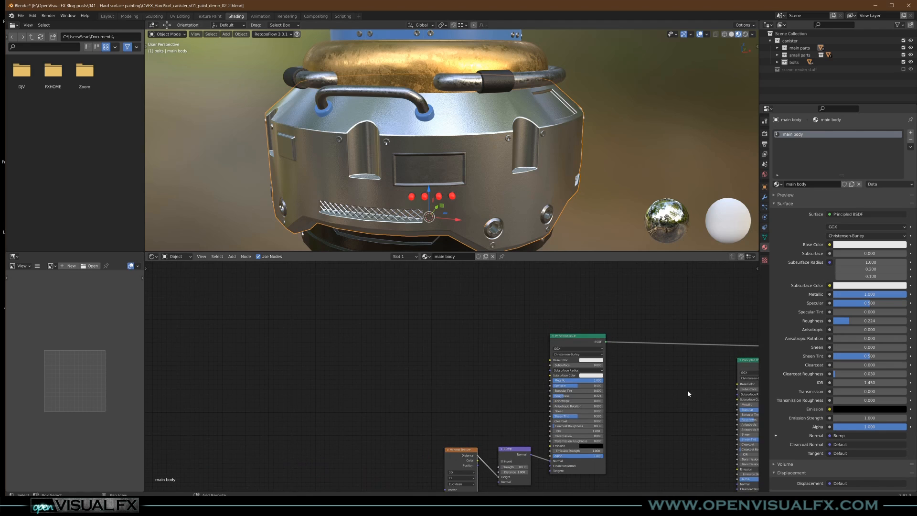
middle_click_drag(684, 391, 429, 352)
mouse_move(522, 323)
left_mouse_down()
mouse_move(538, 336)
mouse_move(529, 332)
left_mouse_up()
middle_click_drag(578, 344, 491, 351)
key("shift+a")
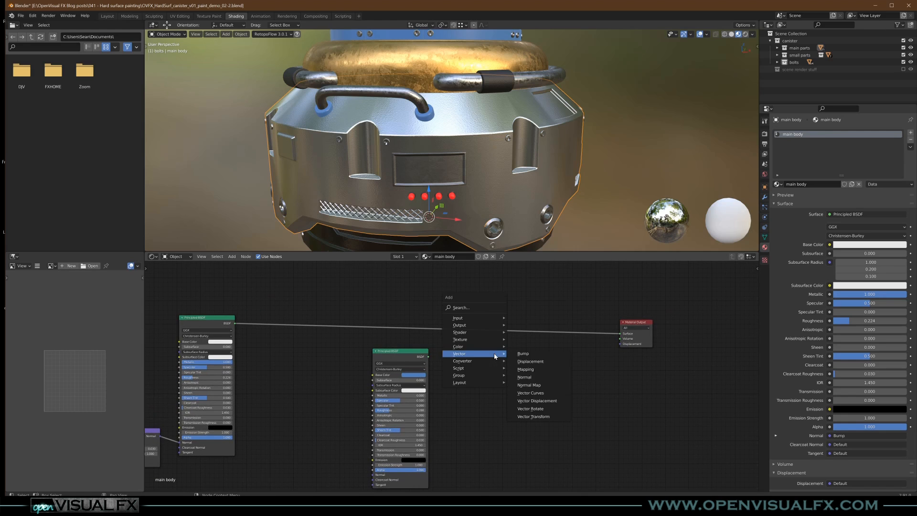
mouse_move(466, 333)
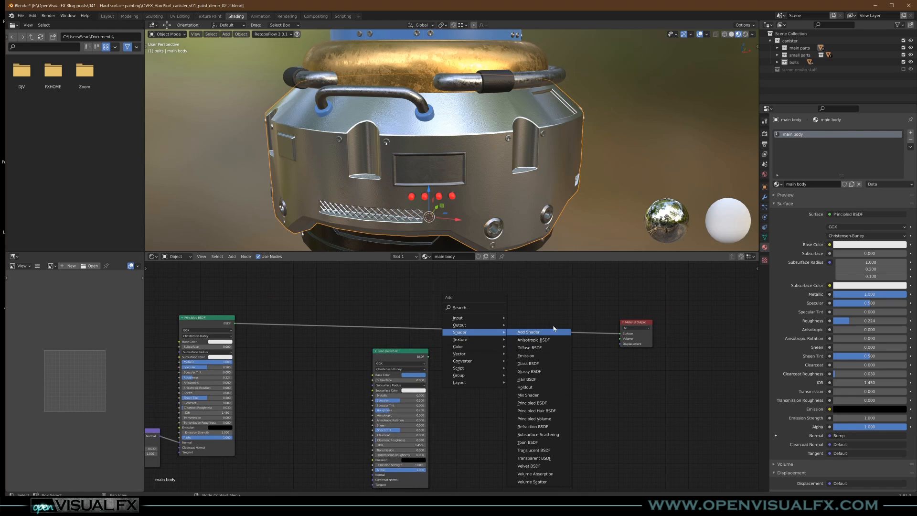
left_click(525, 395)
left_click(509, 316)
Connect the blue Principled BSDF to the Mix Shader's second Shader input and set Fac to 1.000
left_click_drag(428, 358, 508, 337)
left_click_drag(384, 360, 390, 362)
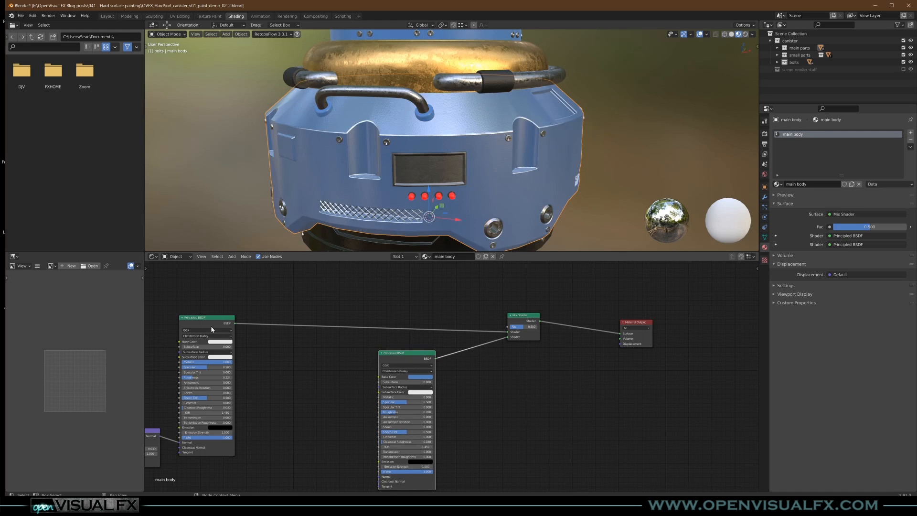
left_click_drag(527, 329, 544, 329)
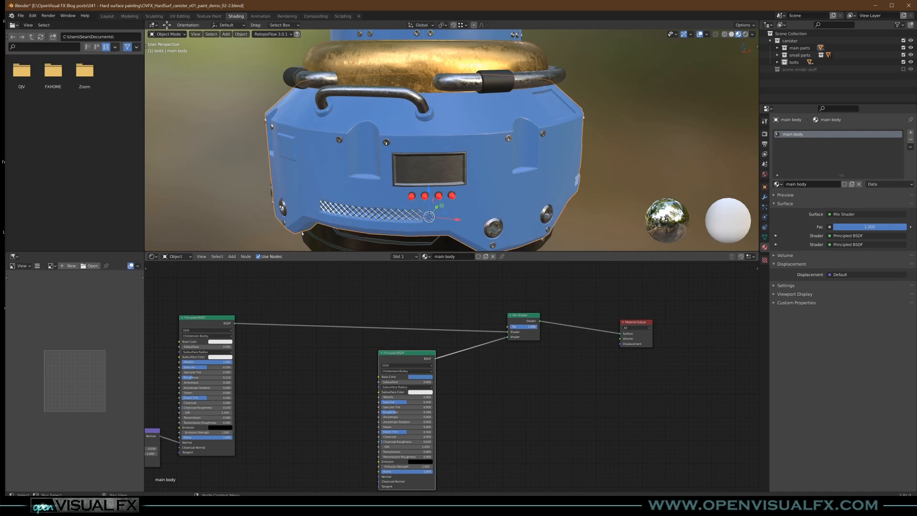
mouse_move(530, 327)
left_mouse_down()
mouse_move(500, 326)
mouse_move(535, 327)
left_mouse_up()
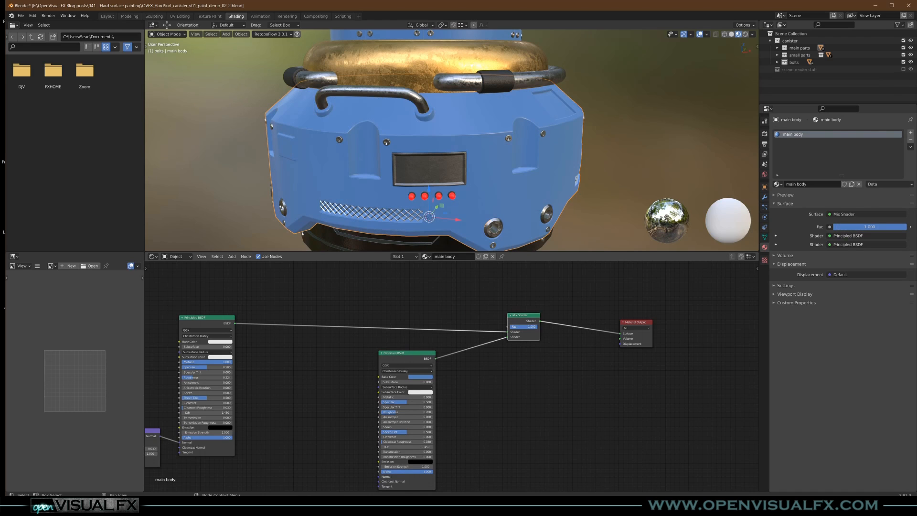
Move the Material Output and Mix Shader nodes farther from the two Principled BSDFs to make room
middle_click_drag(456, 321, 476, 367)
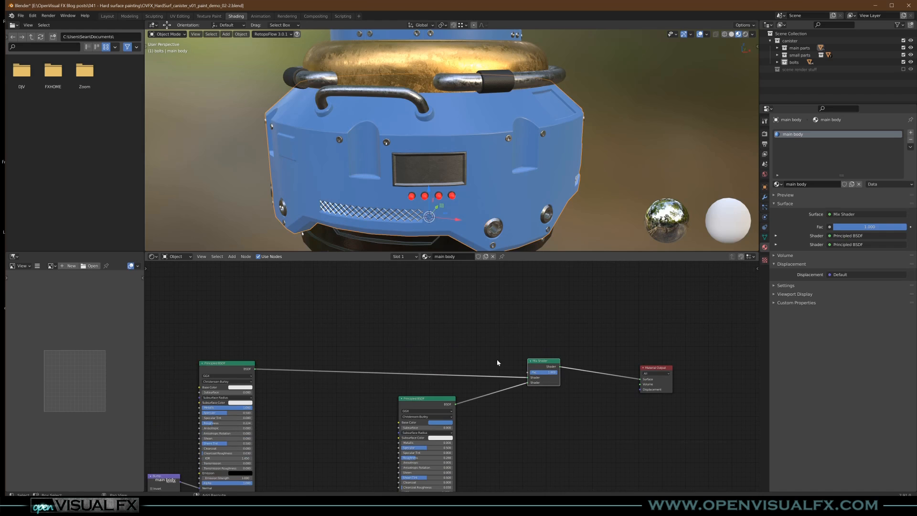
left_click_drag(674, 368, 696, 355)
left_click_drag(545, 367, 558, 367)
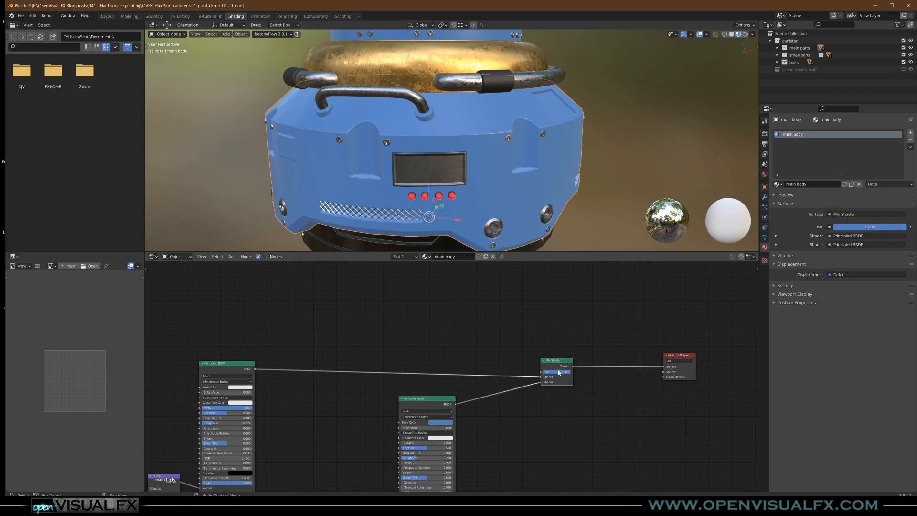
Add an Image Texture node above the blue Principled BSDF
scroll(454, 341, "up", 1)
scroll(468, 336, "up", 1)
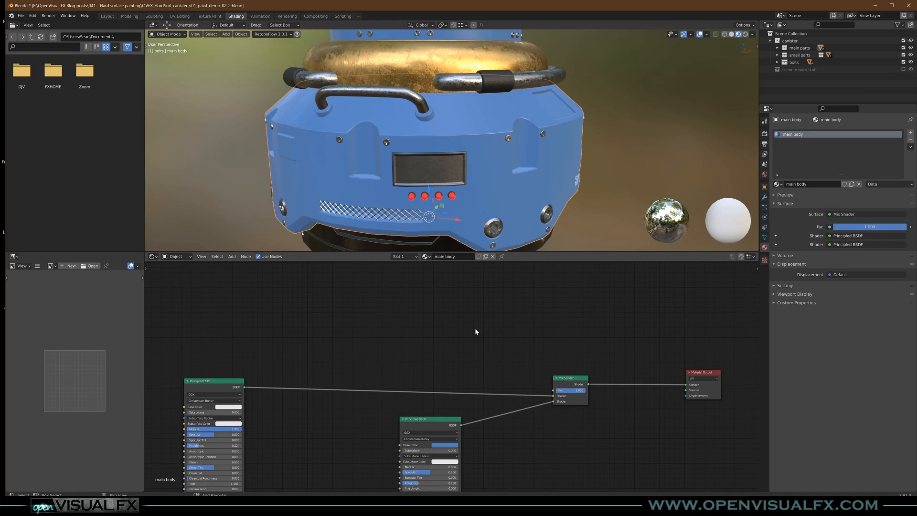
key("shift+a")
mouse_move(456, 336)
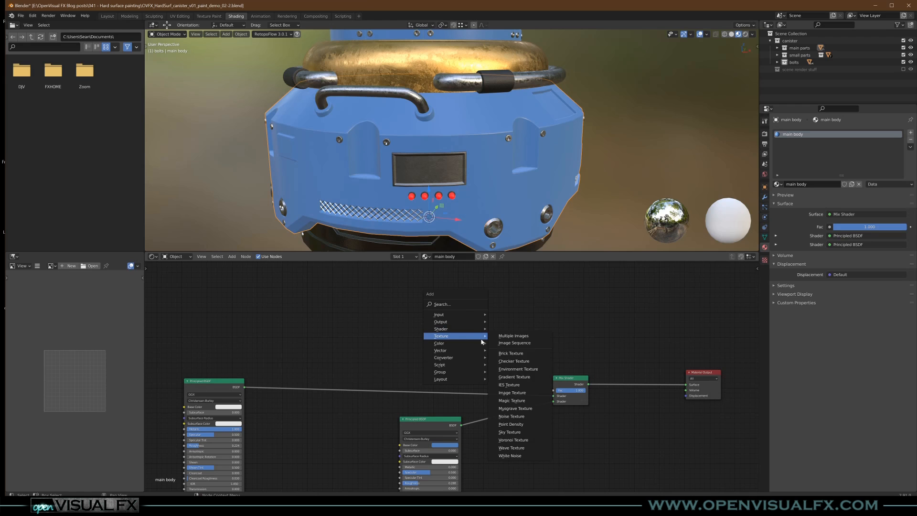
left_click(517, 395)
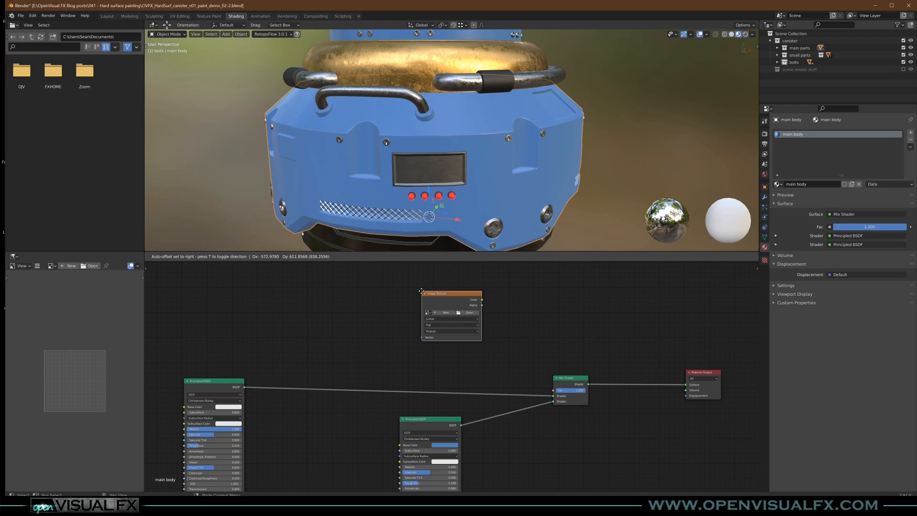
left_click(422, 291)
Create a new white 4096 × 4096 px image named edge_wear in the Image Texture node
scroll(444, 313, "up", 1)
left_click(444, 312)
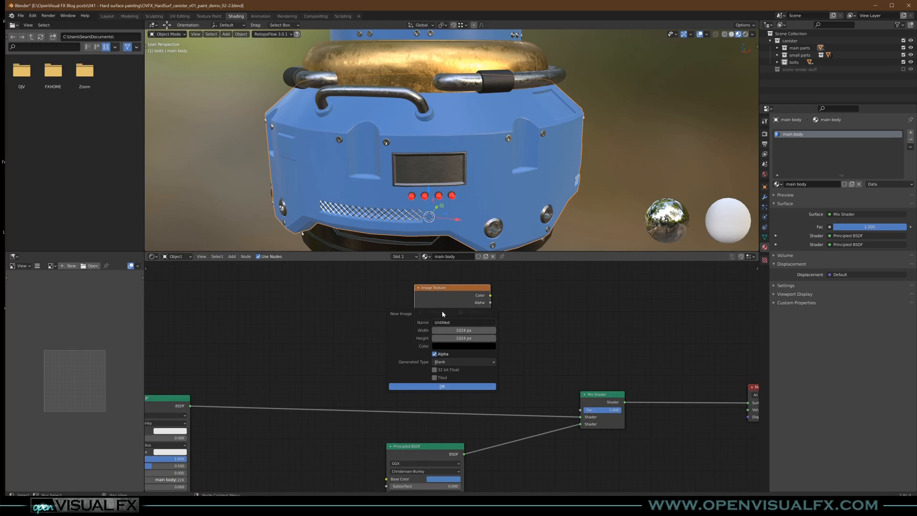
type("edge_wear")
key("Return")
left_click_drag(462, 331, 462, 338)
key("Return")
left_click(454, 347)
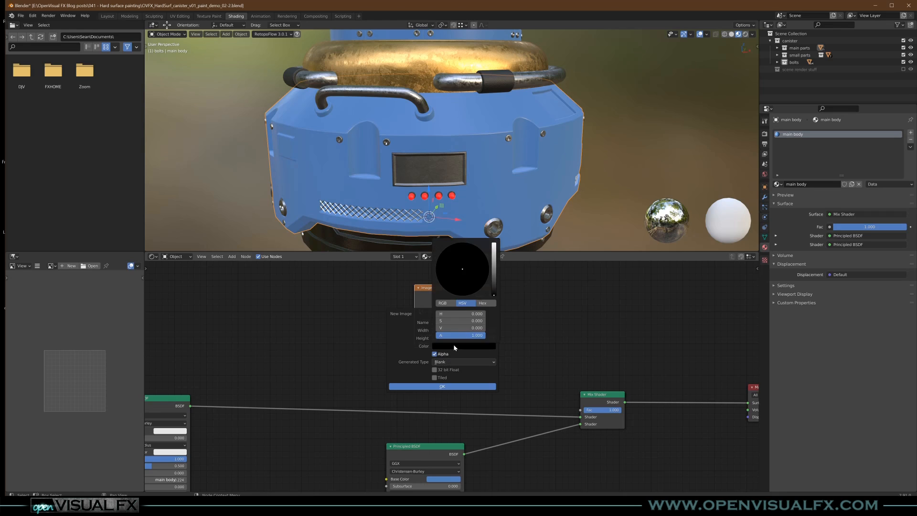
left_click(460, 347)
left_click_drag(494, 294, 495, 245)
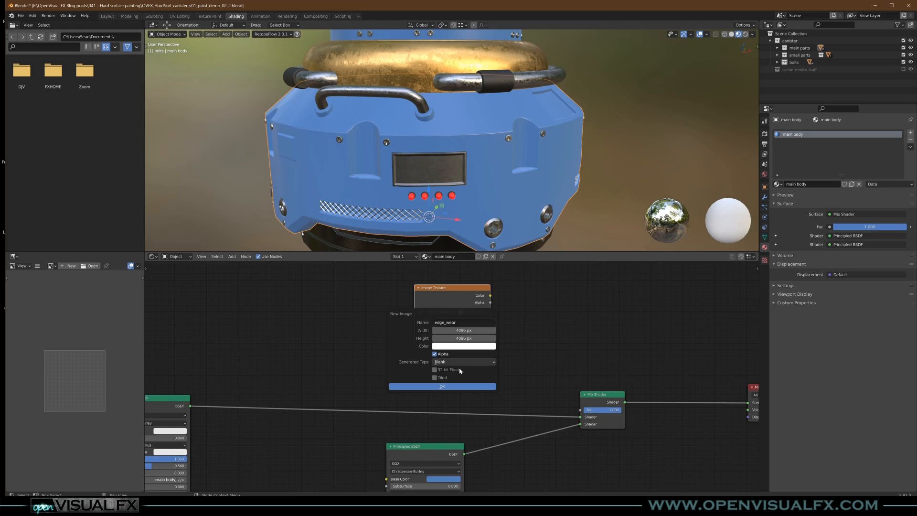
left_click(444, 386)
Display edge_wear in the Image Editor and link its node's Color output to the Mix Shader's Fac input
left_click_drag(475, 296, 427, 301)
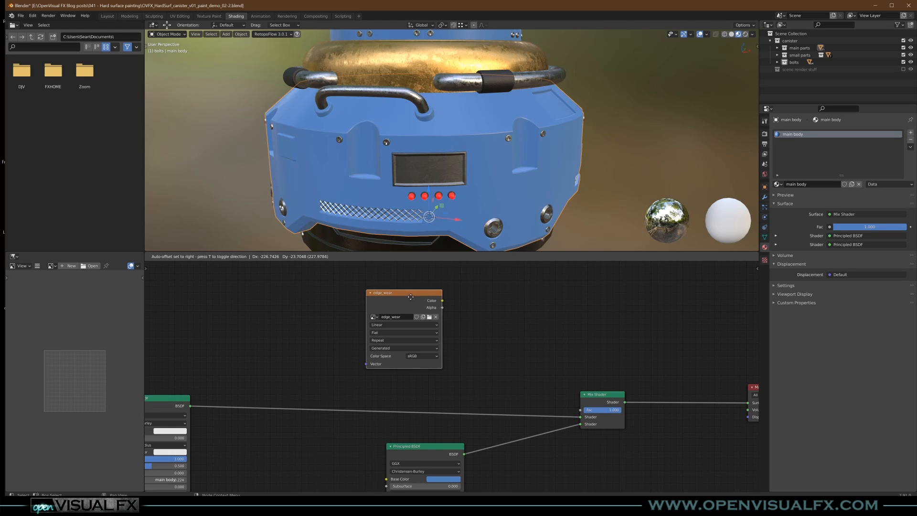
left_click(51, 265)
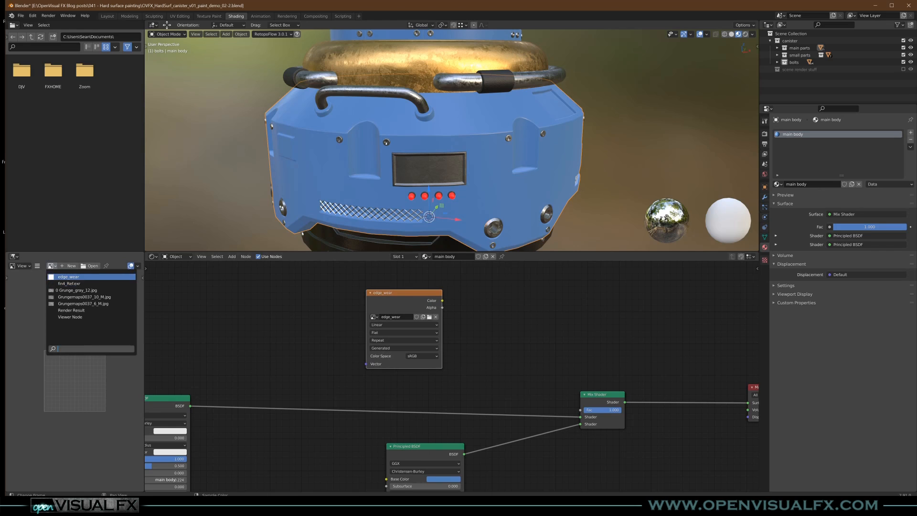
left_click(50, 304)
key("Home")
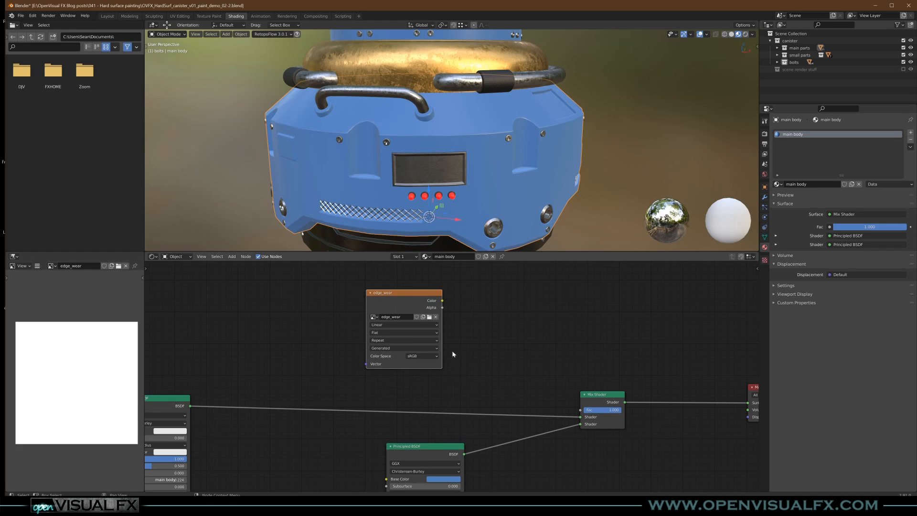
left_click_drag(442, 301, 581, 410)
left_click_drag(424, 302, 450, 313)
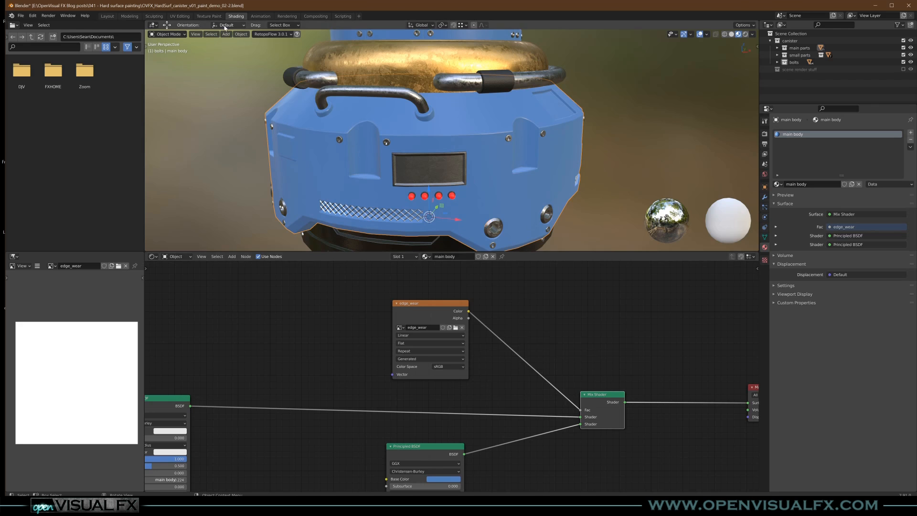
Switch to the Texture Paint workspace and show the canister with Material Preview shading
left_click(208, 16)
mouse_move(630, 162)
middle_mouse_down()
mouse_move(563, 238)
mouse_move(590, 253)
mouse_move(591, 272)
mouse_move(583, 251)
middle_mouse_up()
left_click(738, 34)
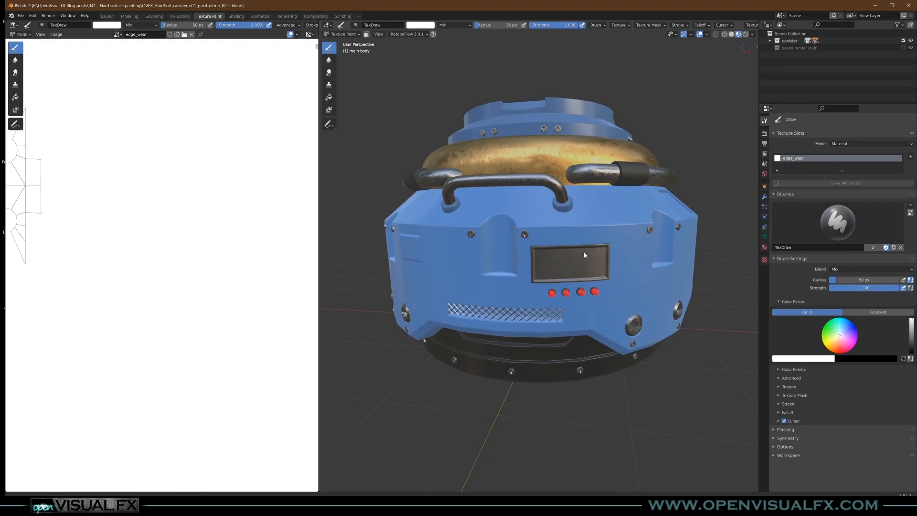
Fit the whole edge_wear image in the Image Editor and narrow that editor to enlarge the 3D viewport
scroll(196, 234, "down", 7)
scroll(221, 256, "up", 3)
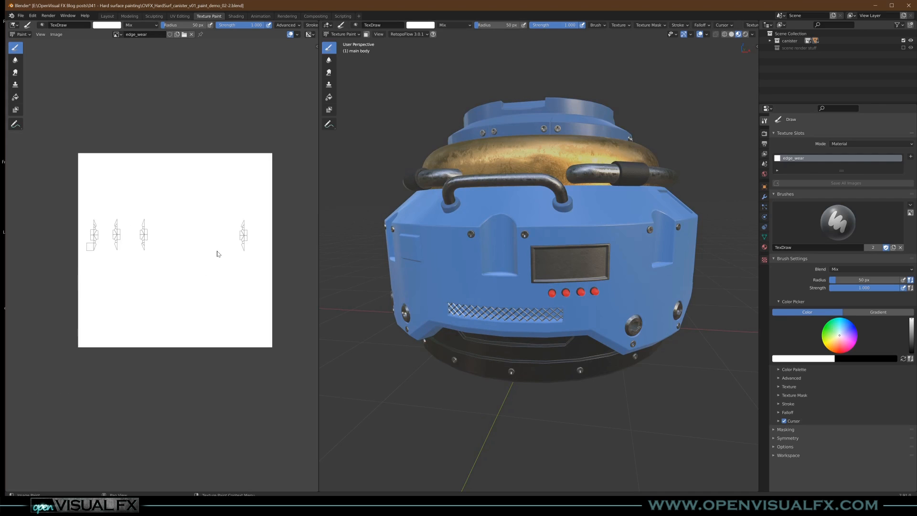
left_click_drag(318, 245, 275, 245)
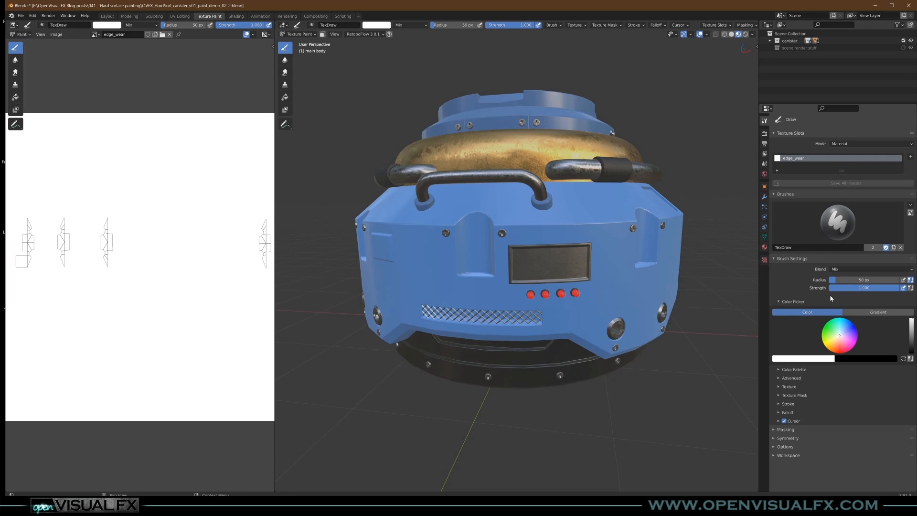
left_click(786, 371)
left_click(782, 381)
left_click(783, 391)
left_click(777, 380)
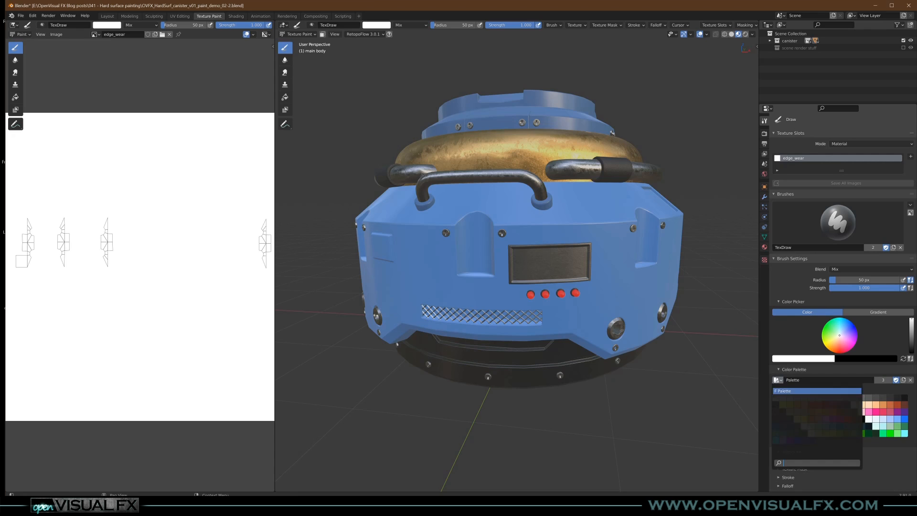
left_click(779, 368)
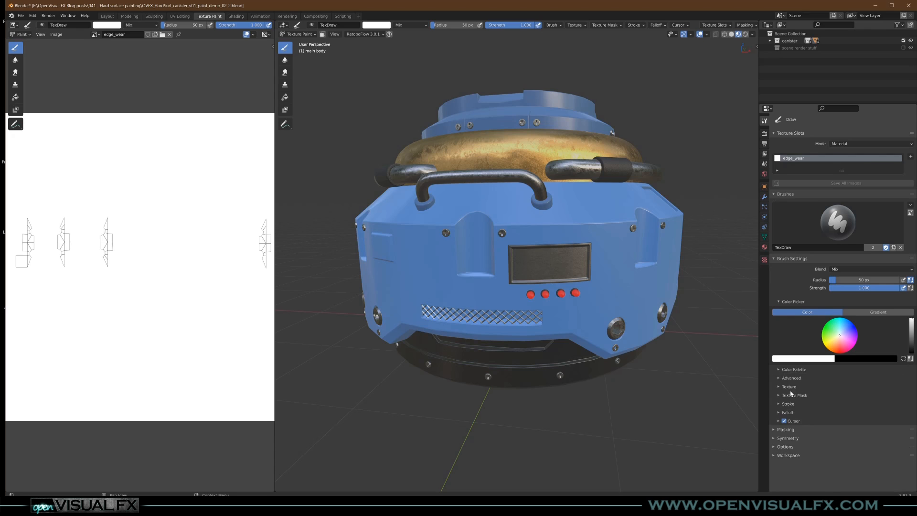
Expand the Texture and Texture Mask settings of the TexDraw brush
left_click(789, 386)
scroll(800, 430, "down", 4)
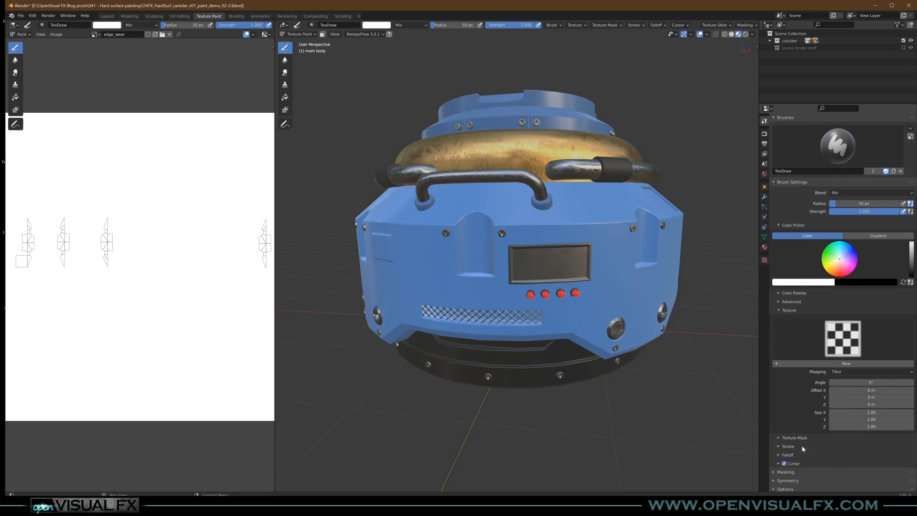
left_click(799, 439)
scroll(801, 388, "up", 2)
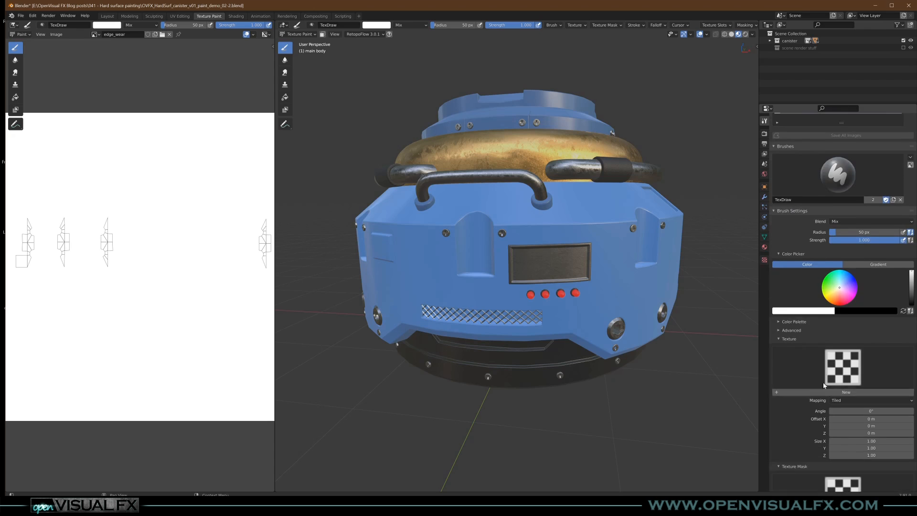
scroll(819, 390, "up", 2)
scroll(518, 220, "up", 4)
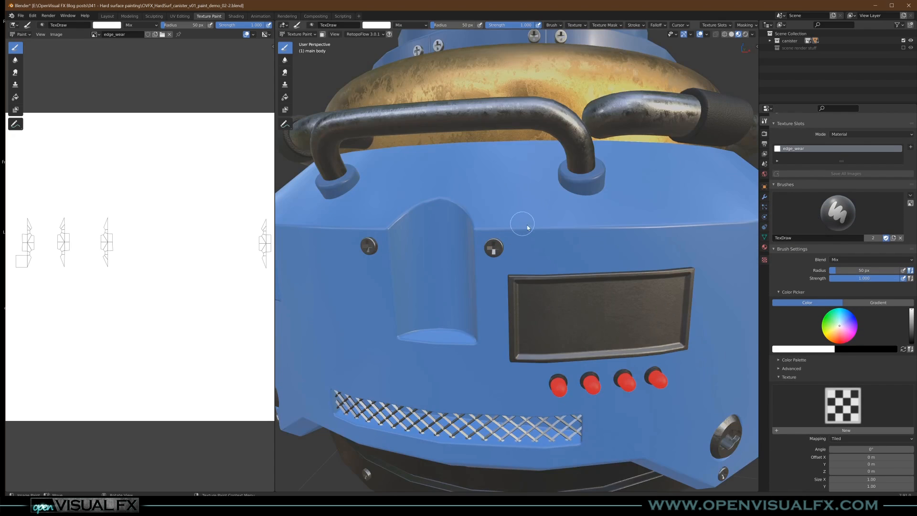
Set the brush color to black and paint wear along the front recess's arched edge, its left side edge and the adjoining horizontal edge
middle_click_drag(511, 249, 504, 247, "shift")
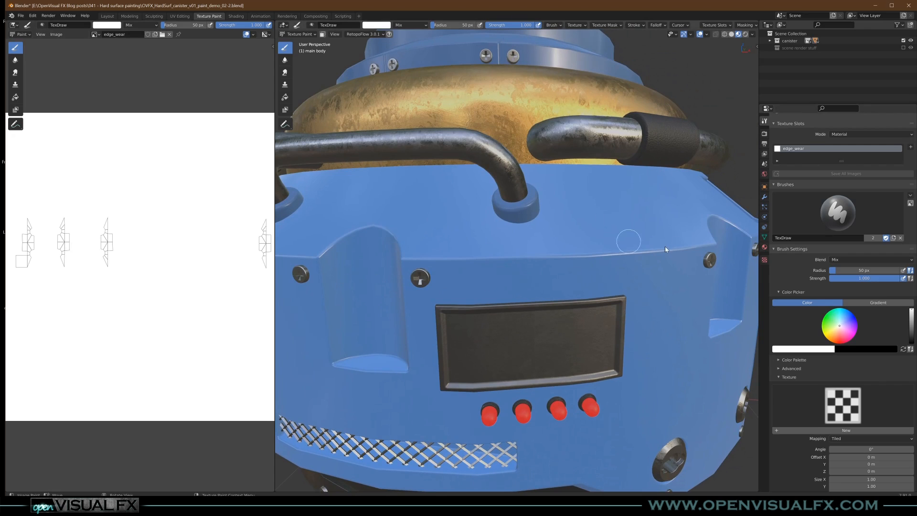
left_click_drag(911, 310, 911, 342)
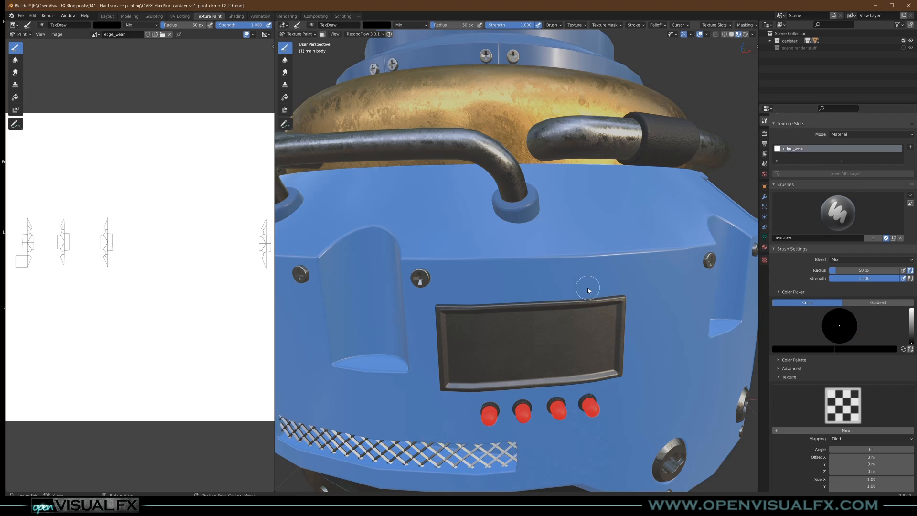
middle_click_drag(394, 253, 439, 272)
scroll(440, 272, "up", 2)
mouse_move(450, 273)
left_mouse_down()
mouse_move(510, 225)
mouse_move(564, 227)
left_mouse_up()
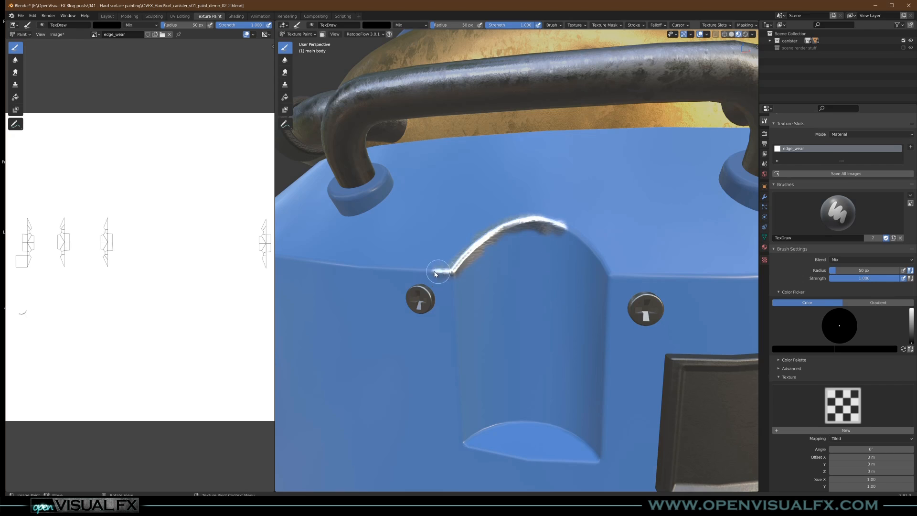
left_click_drag(451, 272, 365, 267)
mouse_move(447, 282)
left_mouse_down()
mouse_move(445, 342)
mouse_move(463, 278)
mouse_move(514, 248)
mouse_move(573, 238)
mouse_move(612, 276)
left_mouse_up()
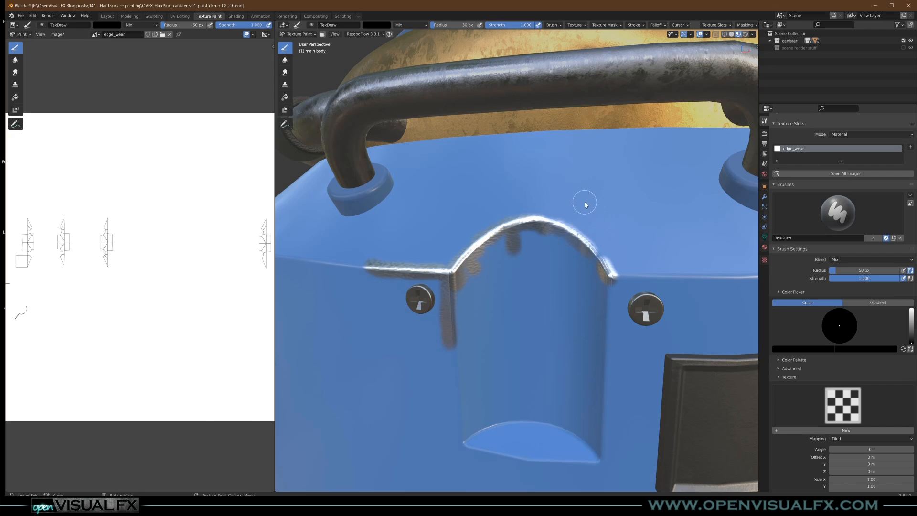
Set the brush radius to 45 px and paint wear down the recess's right side edge and along the horizontal edge above the display
middle_click_drag(590, 201, 590, 203)
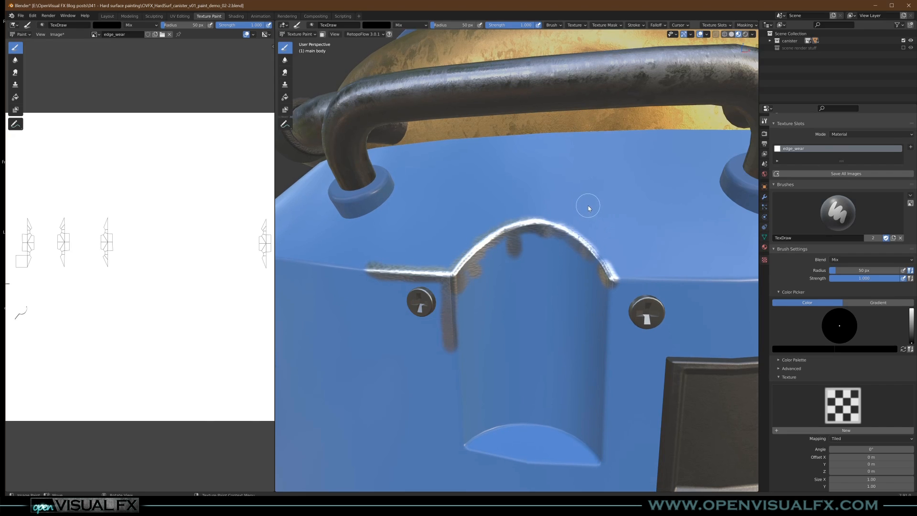
key("f")
left_click(589, 205)
key("shift+f")
left_click(587, 206)
middle_click_drag(524, 253, 581, 275)
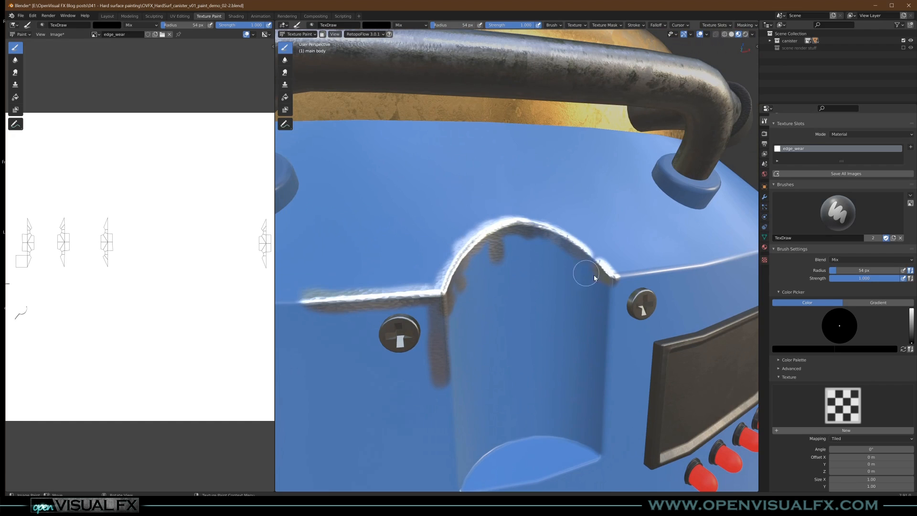
key("f")
left_click(617, 280)
left_click_drag(611, 283, 601, 387)
mouse_move(630, 267)
middle_mouse_down()
mouse_move(621, 283)
mouse_move(558, 285)
middle_mouse_up()
left_click_drag(540, 285, 661, 284)
mouse_move(507, 255)
middle_mouse_down()
mouse_move(540, 247)
mouse_move(526, 251)
mouse_move(550, 251)
mouse_move(522, 257)
mouse_move(542, 260)
middle_mouse_up()
middle_click_drag(688, 260, 560, 247, "shift")
scroll(557, 242, "down", 2)
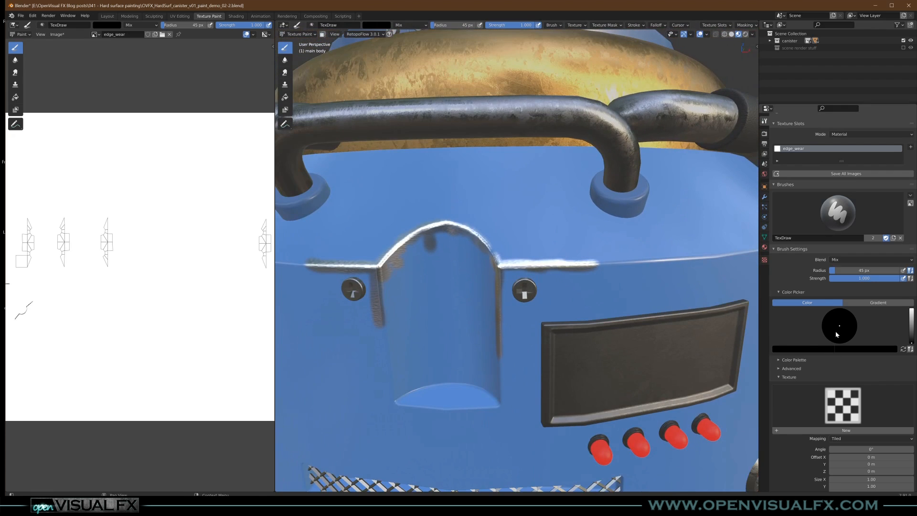
Create a new texture for the brush's Texture Mask and change its type to Clouds
scroll(834, 335, "down", 8)
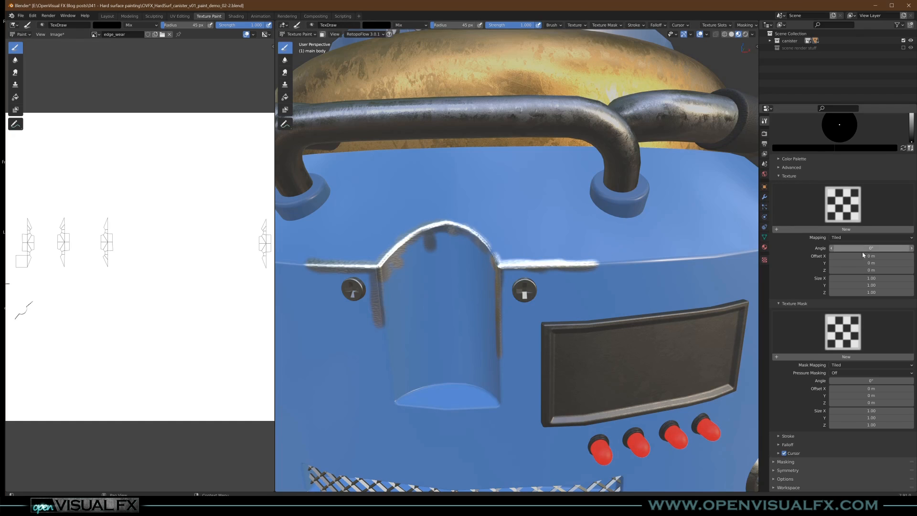
scroll(843, 189, "up", 3)
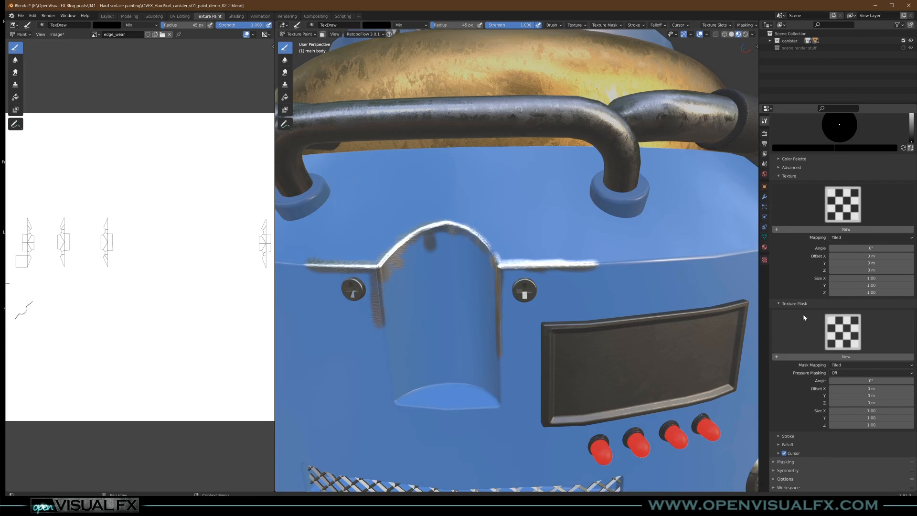
left_click(844, 357)
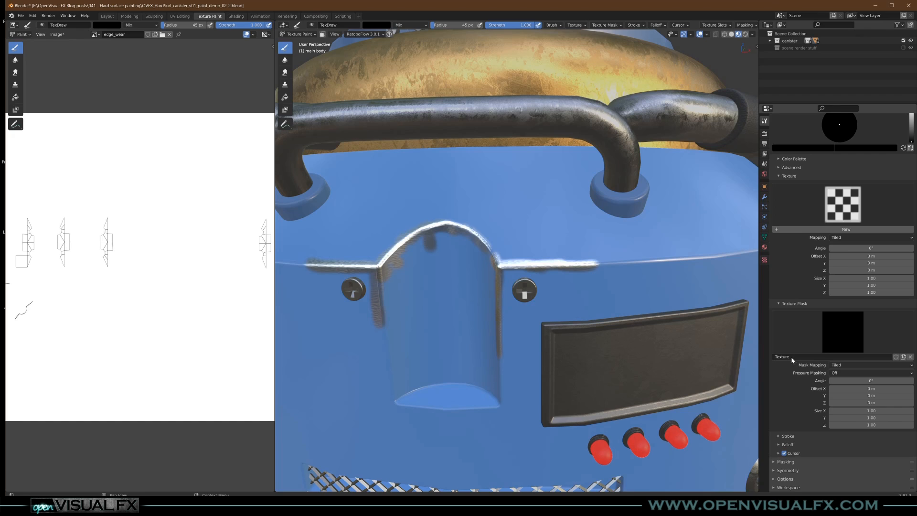
left_click(764, 260)
left_click(776, 143)
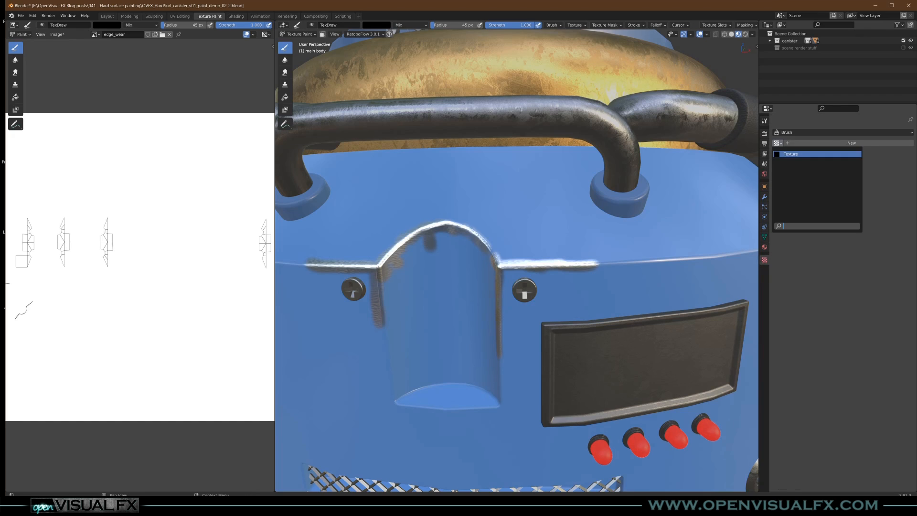
left_click(782, 155)
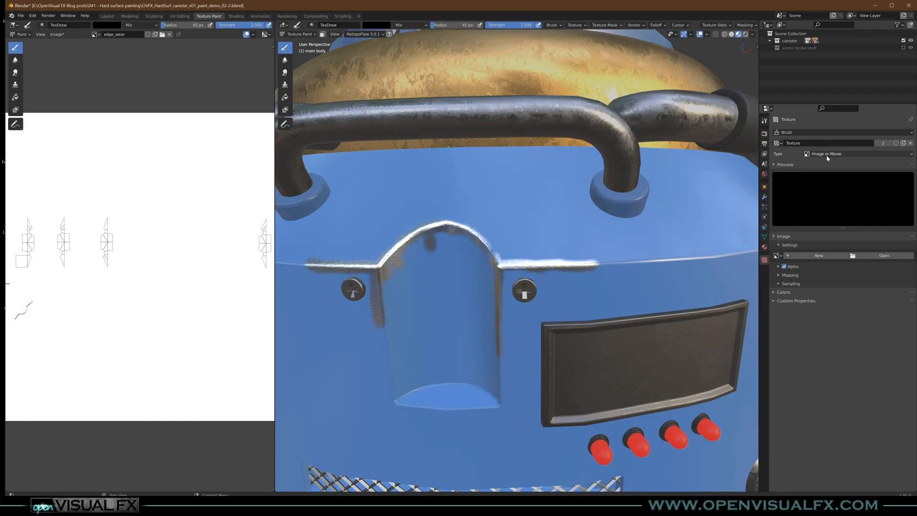
left_click(825, 156)
left_click(821, 180)
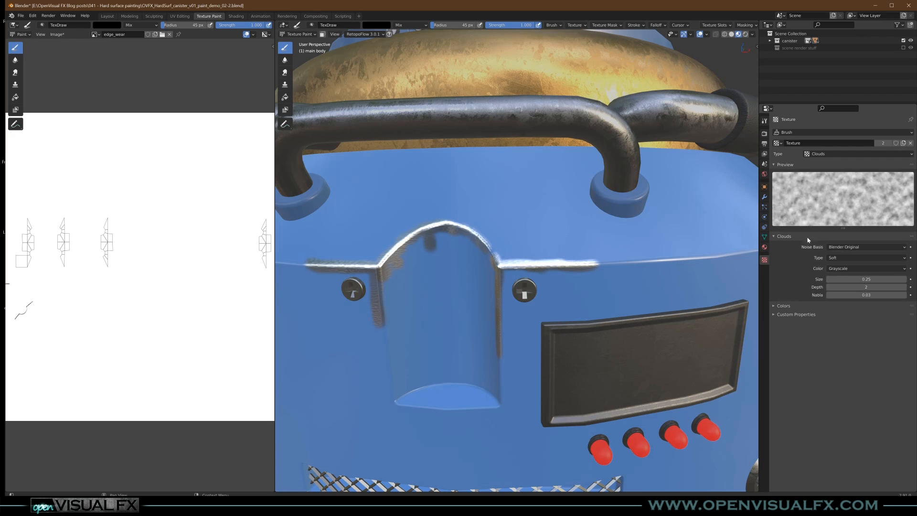
Return to the brush settings and remove the Clouds texture from the main Texture slot, keeping it in the Texture Mask
left_click(764, 121)
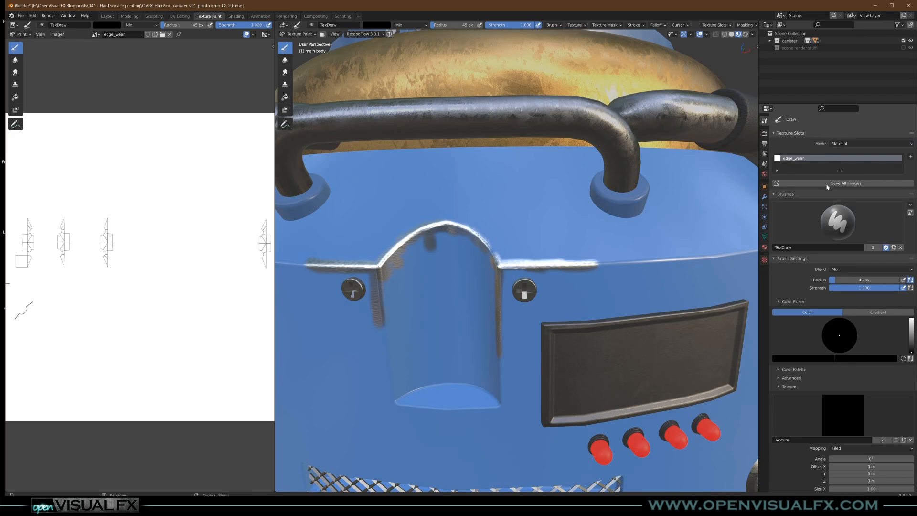
scroll(832, 362, "down", 5)
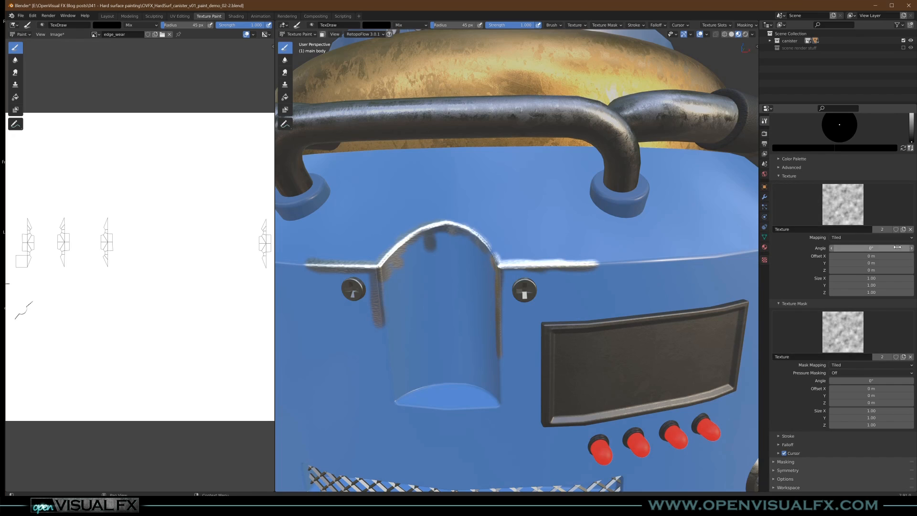
left_click(910, 230)
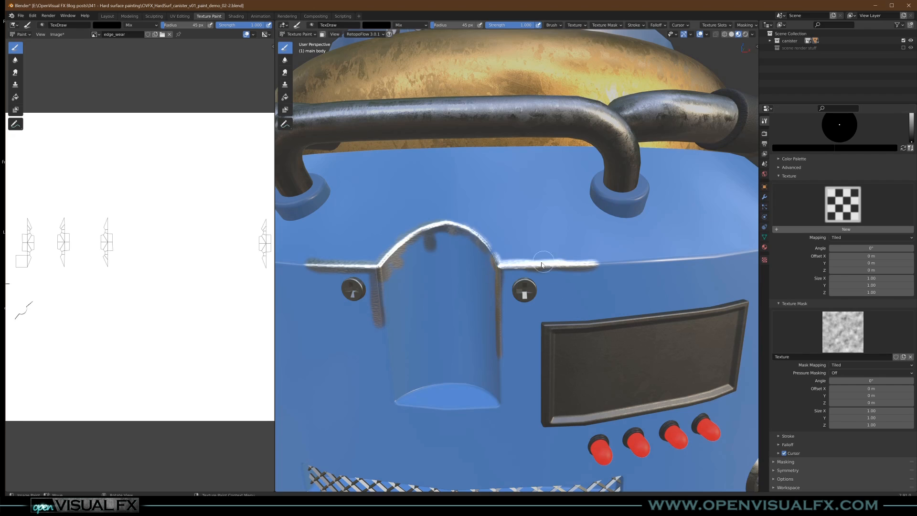
Set the brush radius to 98 px and paint patchy wear along the horizontal edge above the display
scroll(507, 270, "up", 4)
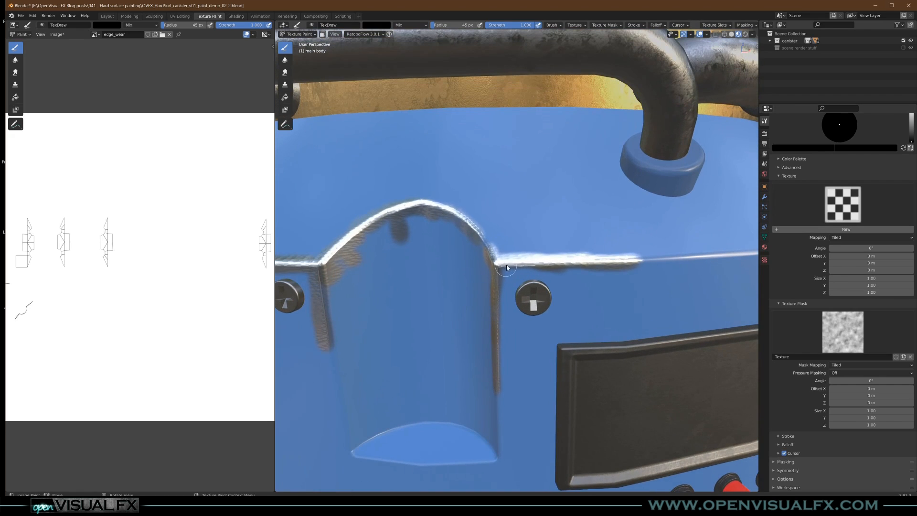
key("f")
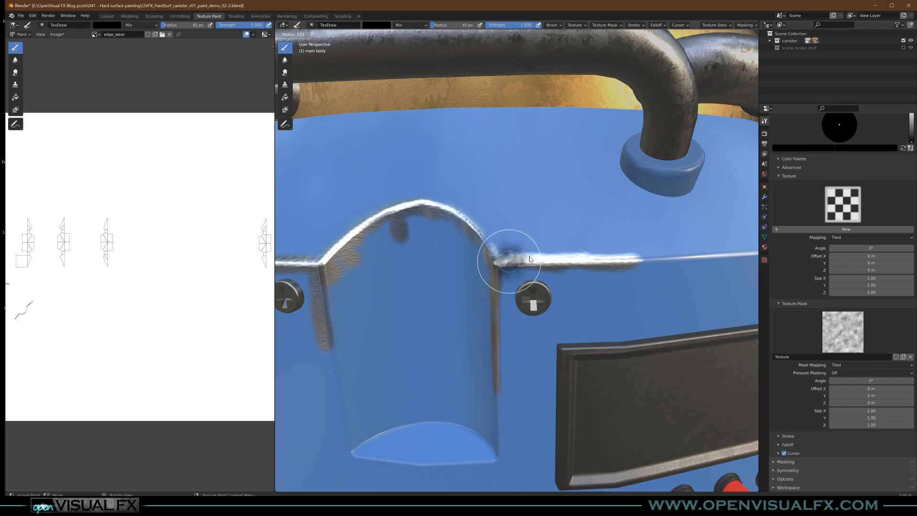
left_click(531, 260)
middle_click_drag(540, 262, 490, 264, "shift")
key("f")
left_click(505, 257)
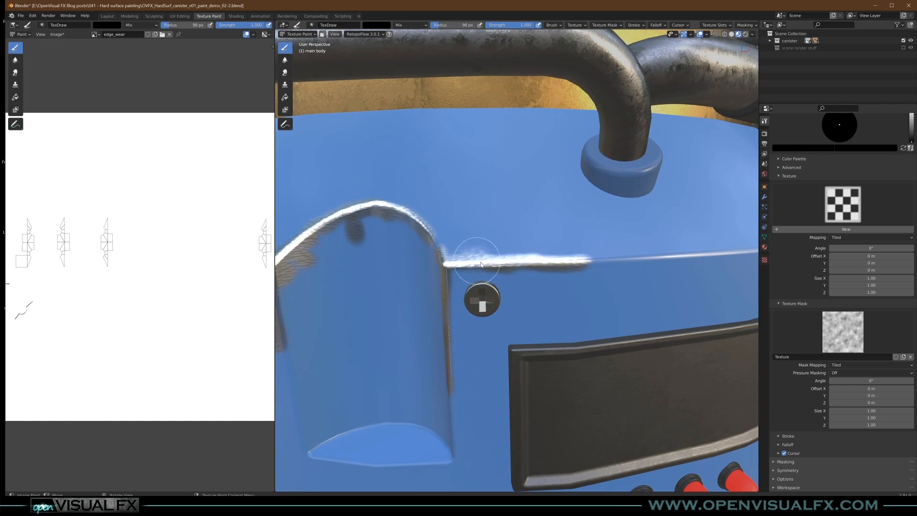
middle_click_drag(574, 242, 582, 256, "ctrl")
left_click_drag(634, 259, 675, 255)
mouse_move(663, 260)
middle_mouse_down()
mouse_move(577, 274)
mouse_move(577, 245)
middle_mouse_up()
left_click_drag(552, 264, 693, 263)
Paint patchy wear on the recess's right side edge, under its arch and around the bolt beside the display
middle_click_drag(477, 279, 468, 245)
mouse_move(456, 292)
left_mouse_down()
mouse_move(454, 260)
mouse_move(399, 211)
mouse_move(352, 201)
mouse_move(356, 217)
mouse_move(334, 198)
left_mouse_up()
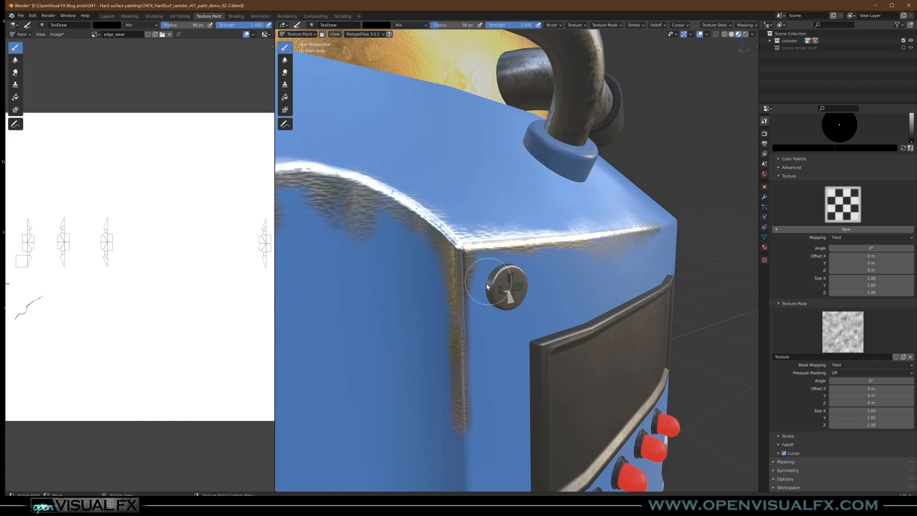
scroll(506, 286, "up", 2)
mouse_move(505, 287)
left_mouse_down()
mouse_move(519, 310)
mouse_move(500, 294)
left_mouse_up()
scroll(490, 283, "down", 3)
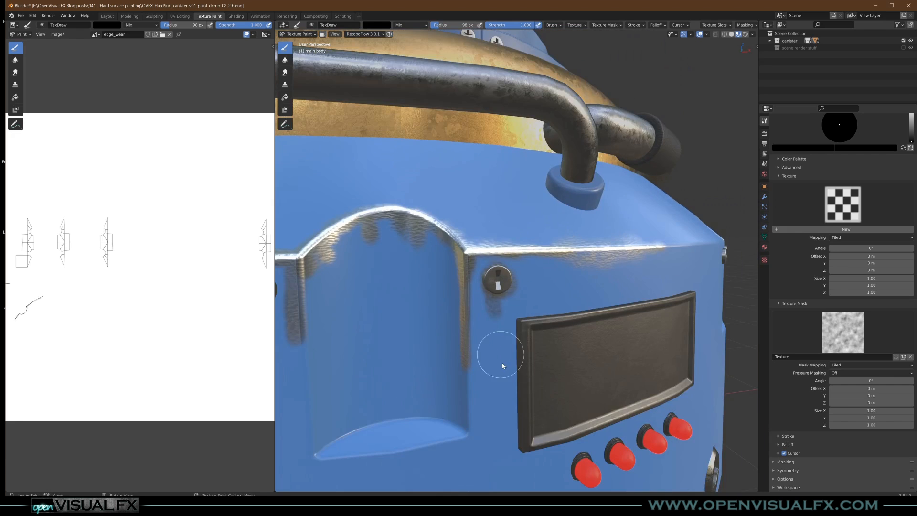
Extend the chipped wear downward from the left half of the recess's arched edge
middle_click_drag(523, 290, 553, 294)
scroll(437, 278, "up", 3)
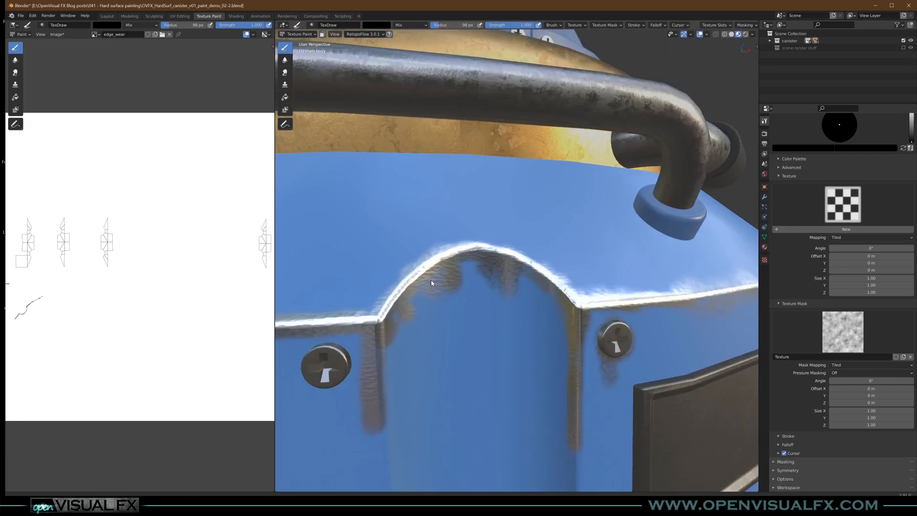
left_click_drag(459, 285, 430, 311)
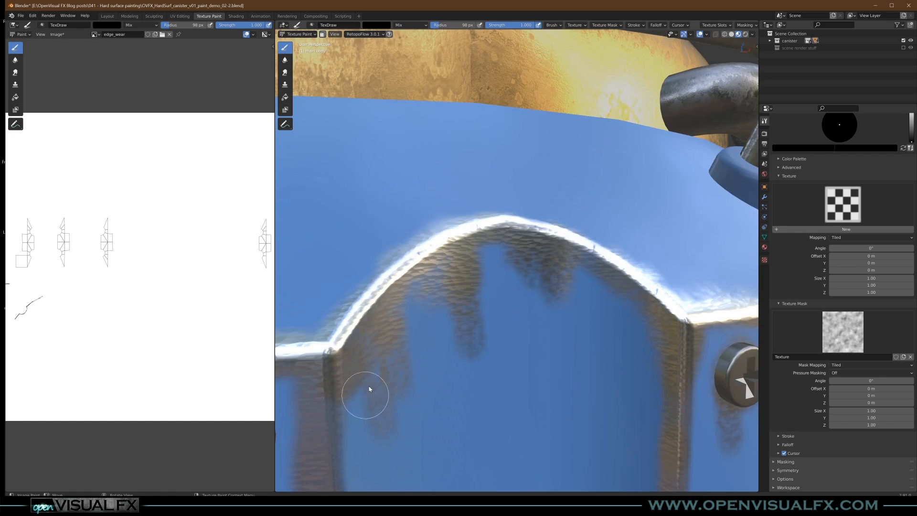
scroll(408, 297, "down", 3)
middle_click_drag(481, 266, 529, 252, "shift")
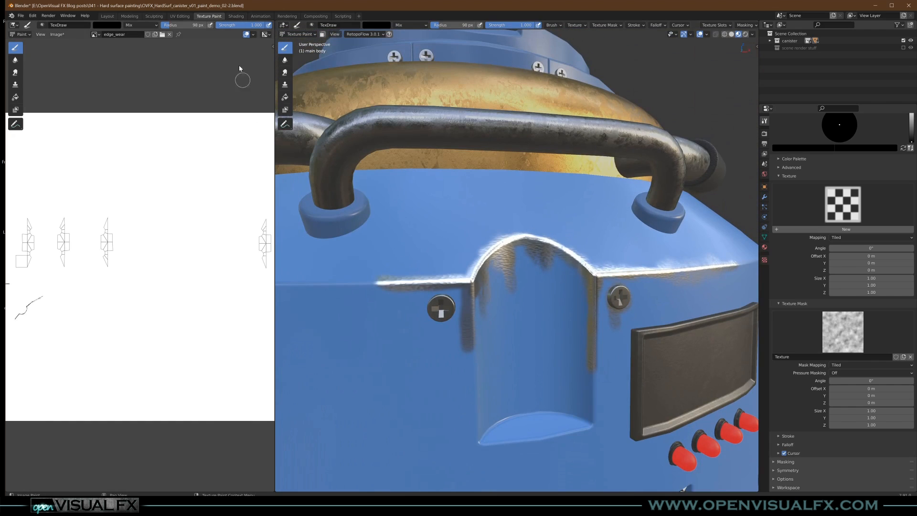
Switch to the Shading workspace and move the edge_wear image node farther from the Mix Shader to make room
left_click(236, 15)
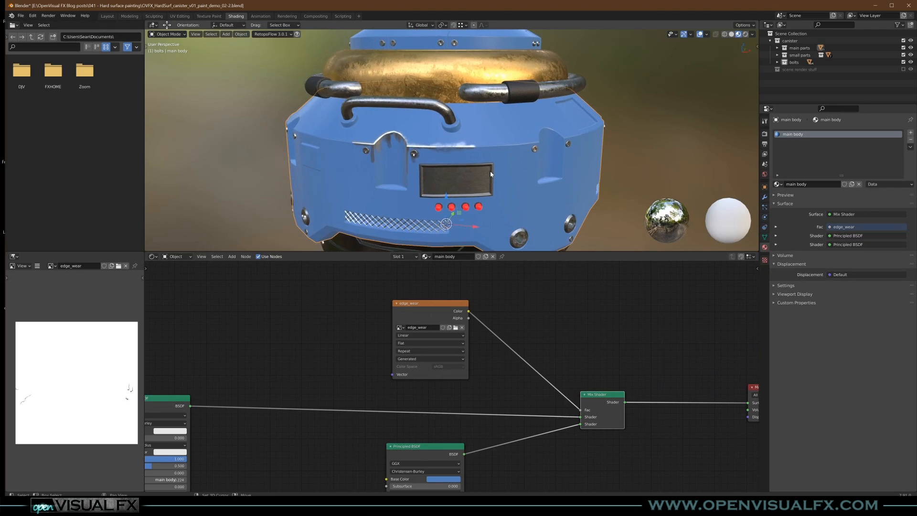
scroll(489, 175, "up", 5)
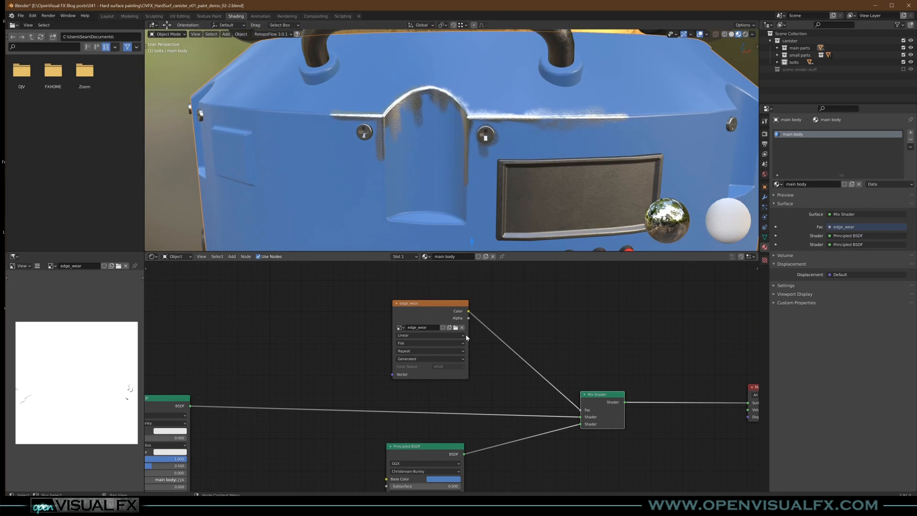
scroll(442, 341, "down", 2)
left_click_drag(446, 334, 354, 316)
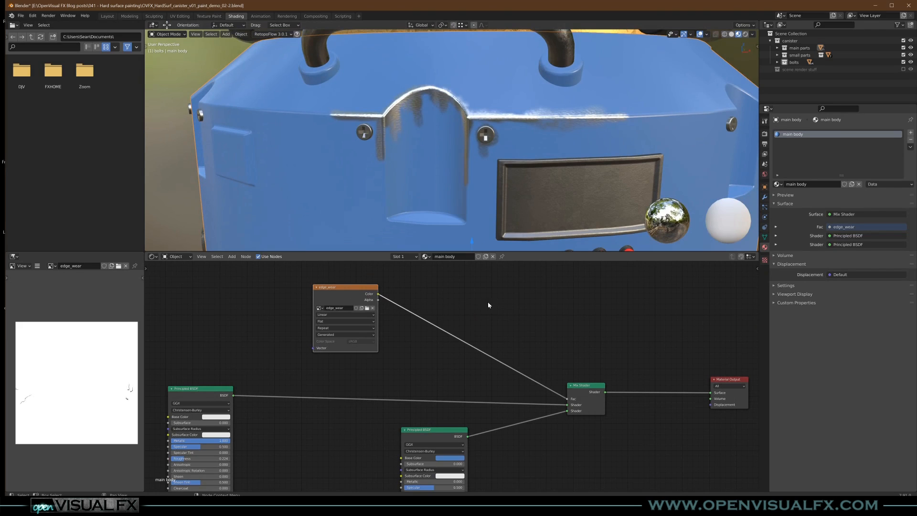
middle_click_drag(487, 302, 455, 317)
Add a ColorRamp node on the link between the edge_wear Color output and the Mix Shader's Fac input
key("shift+a")
mouse_move(456, 319)
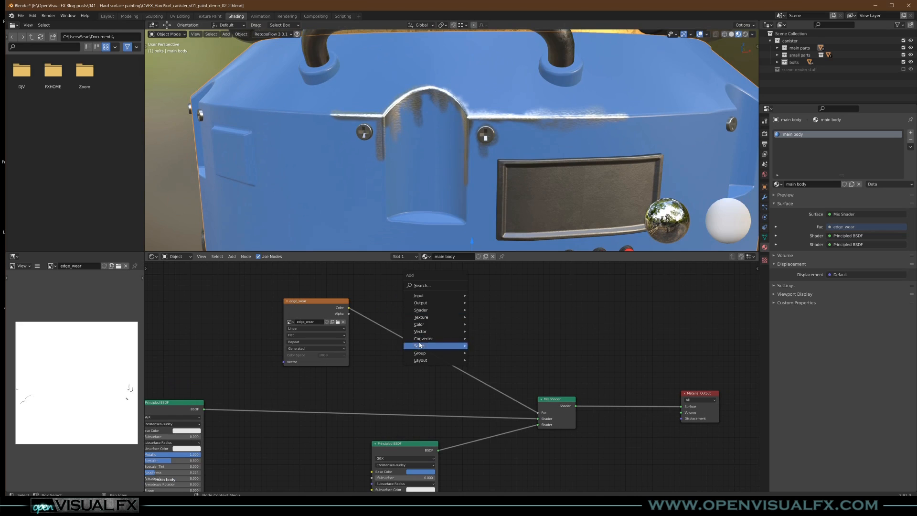
mouse_move(454, 338)
left_click(501, 354)
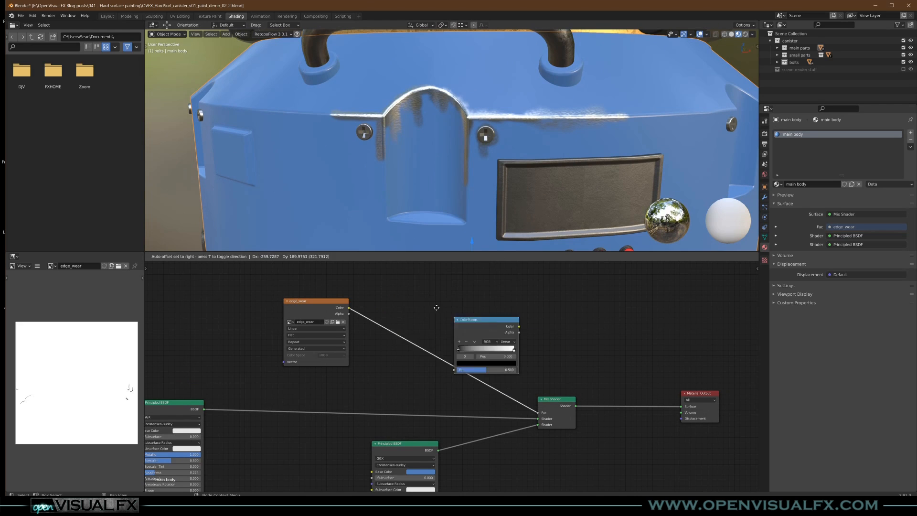
left_click(400, 319)
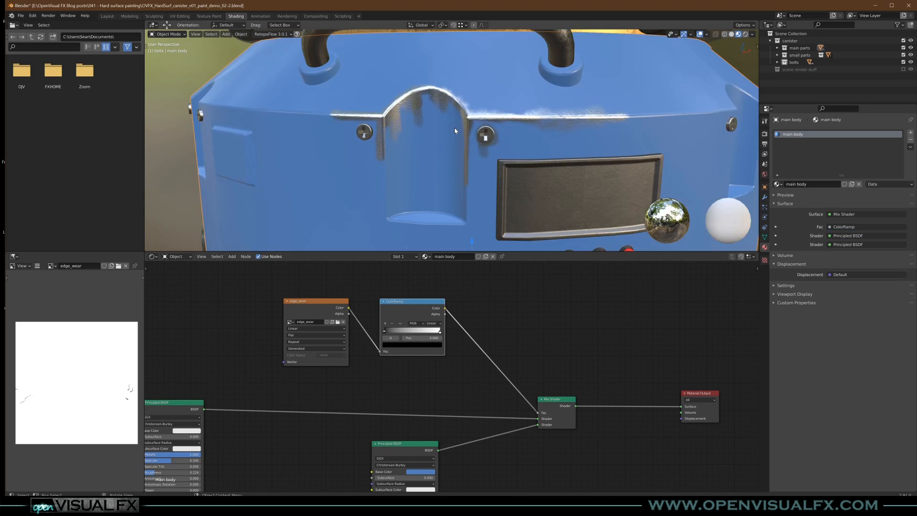
Examine the soft wear along the recess's arched edge on the model and in the edge_wear mask image
middle_click_drag(468, 126, 447, 149, "shift")
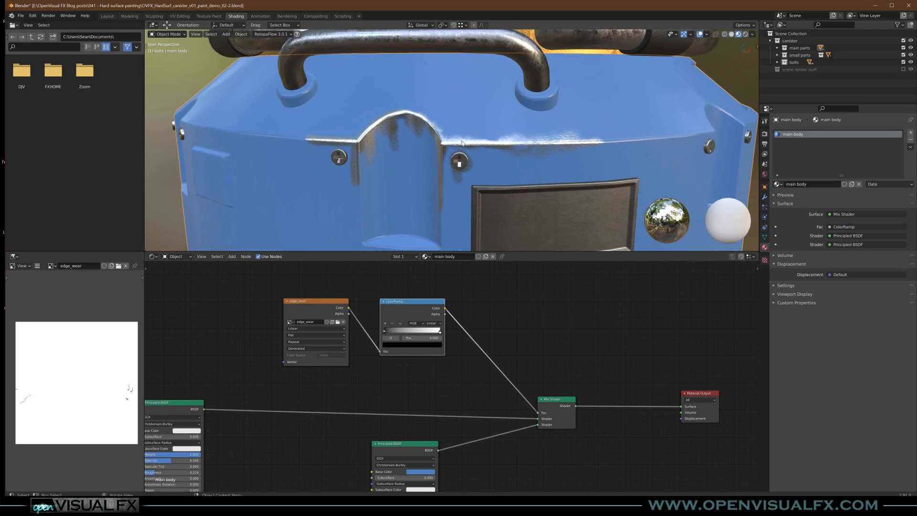
scroll(447, 149, "up", 3)
scroll(107, 404, "up", 3)
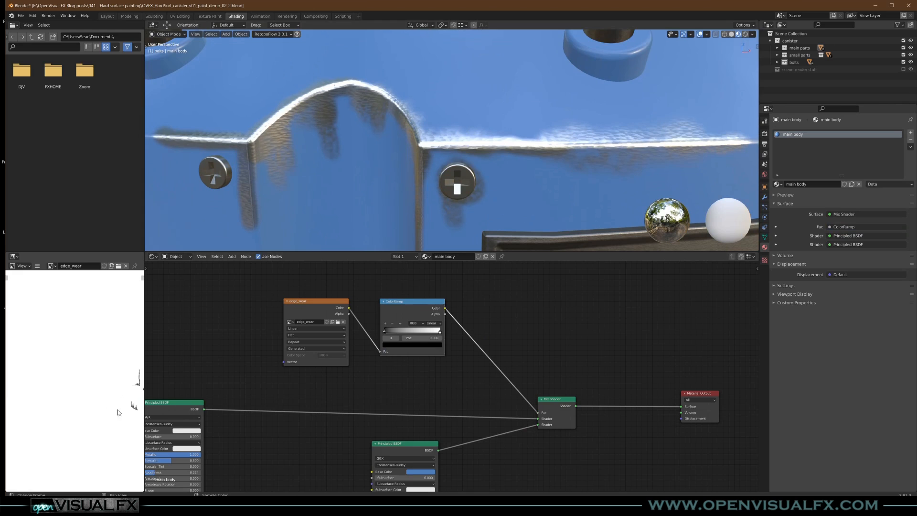
middle_click_drag(119, 408, 65, 405)
scroll(102, 359, "up", 5)
middle_click_drag(108, 343, 113, 375)
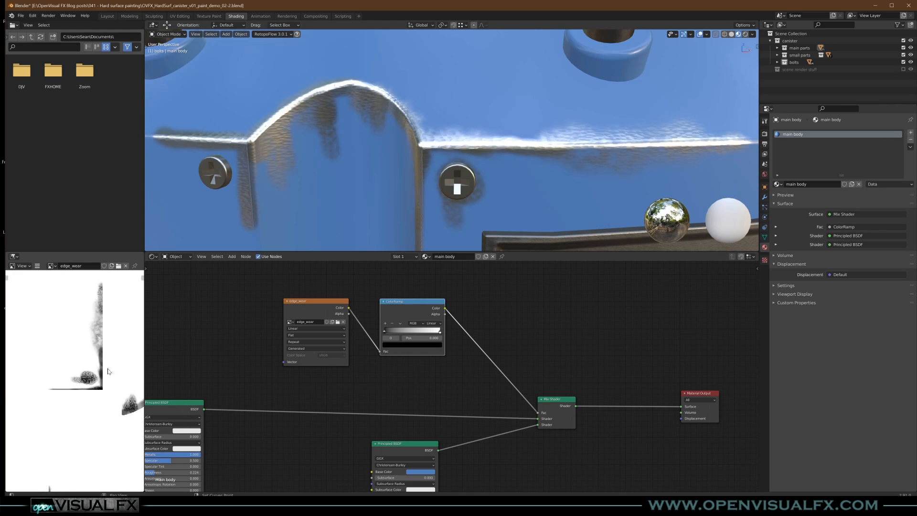
scroll(98, 326, "up", 2)
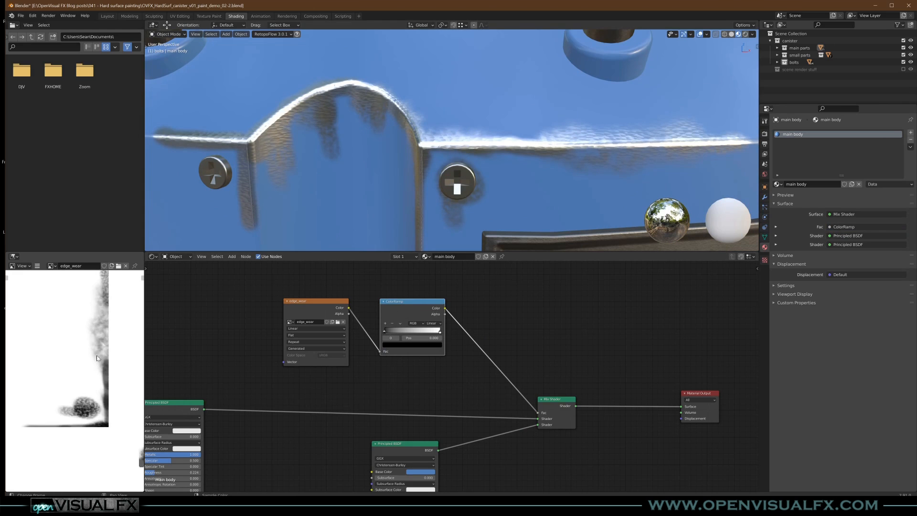
scroll(106, 386, "down", 4)
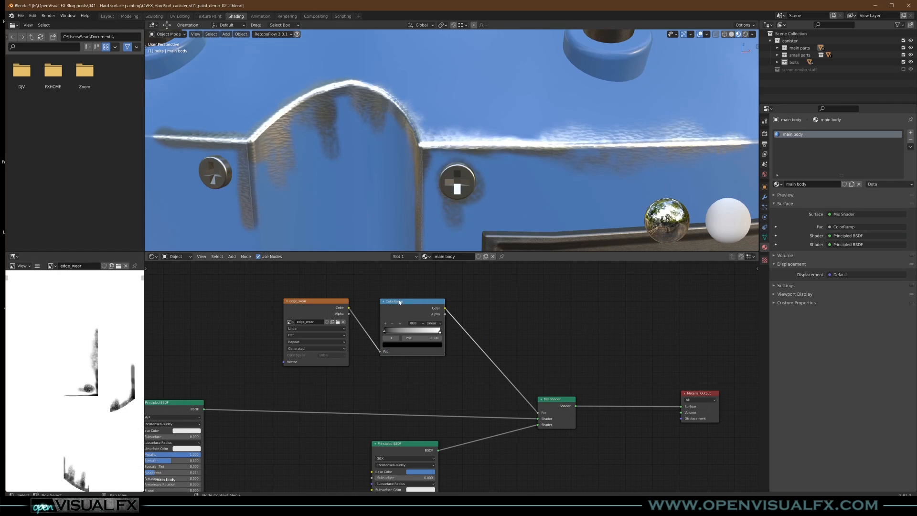
Move the ColorRamp's black and white stops close together near the middle to give the edge wear hard, chipped borders
left_click_drag(402, 312, 399, 310)
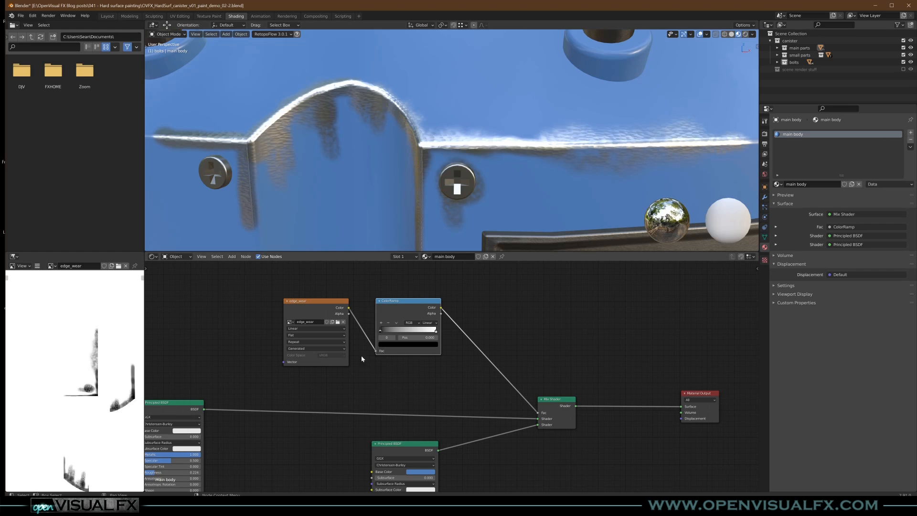
left_click_drag(393, 331, 397, 332)
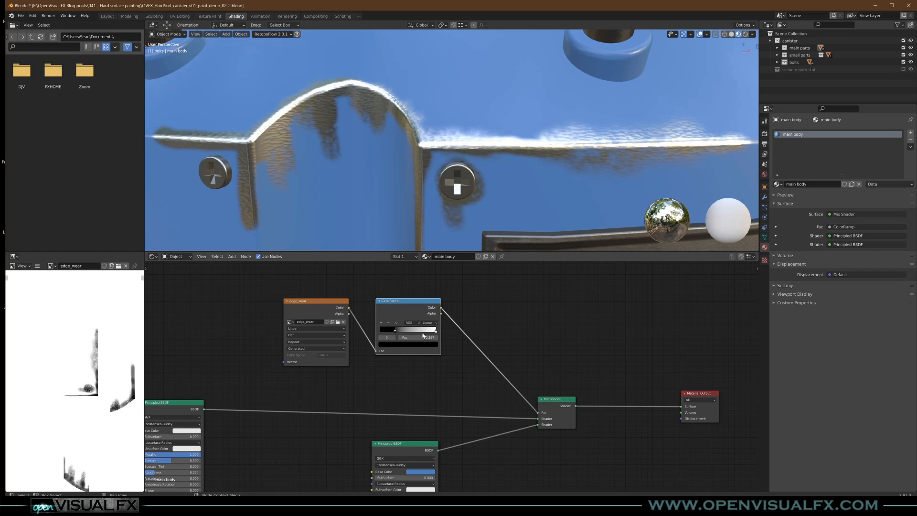
left_click_drag(436, 333, 409, 334)
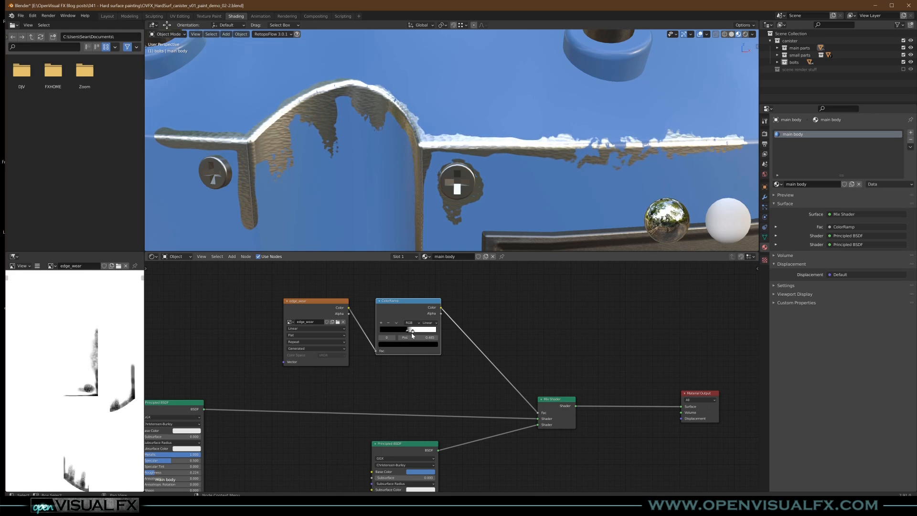
scroll(454, 152, "down", 3)
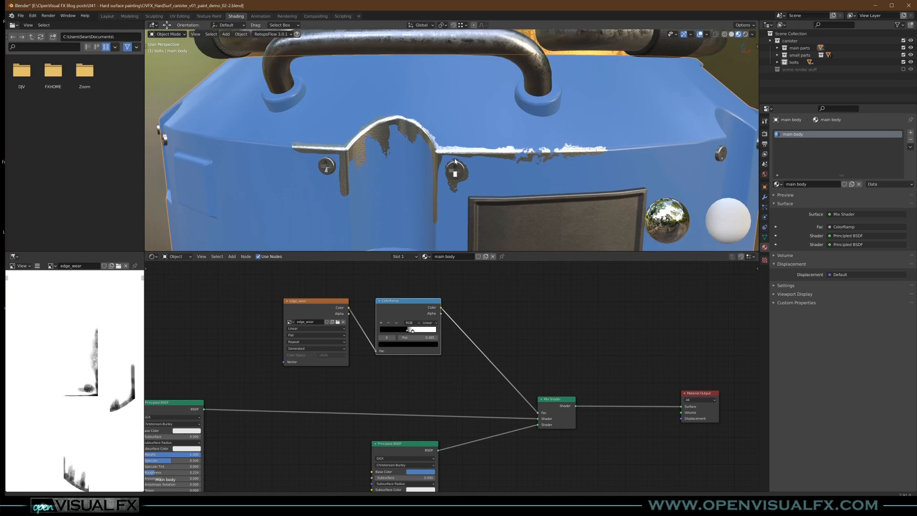
scroll(456, 155, "up", 4)
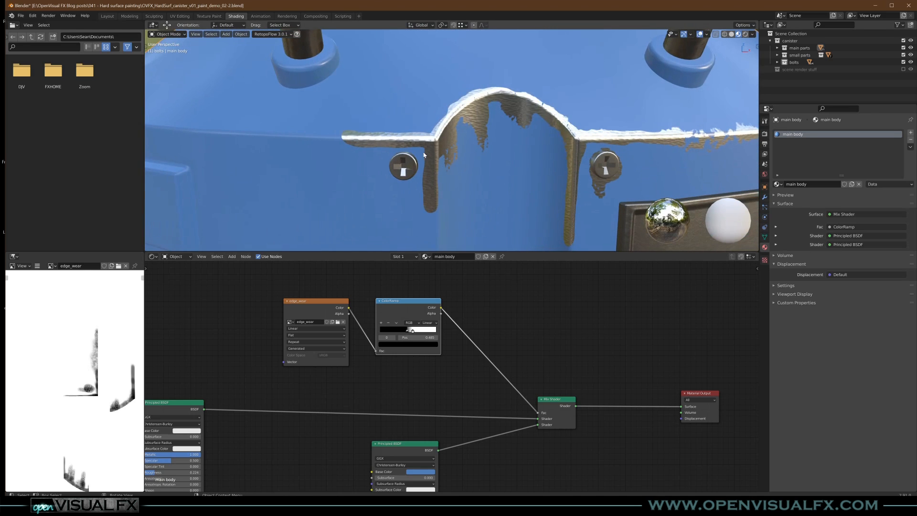
middle_click_drag(470, 159, 553, 150)
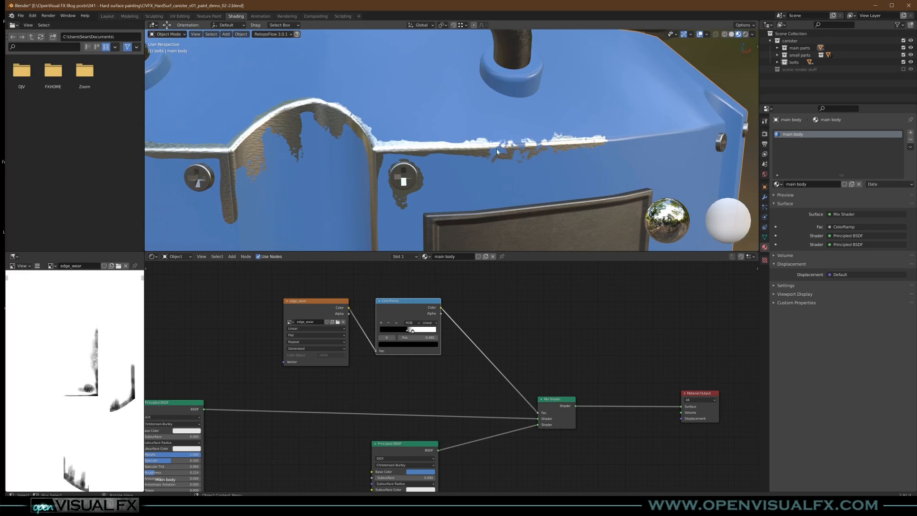
middle_click_drag(473, 155, 504, 128, "shift")
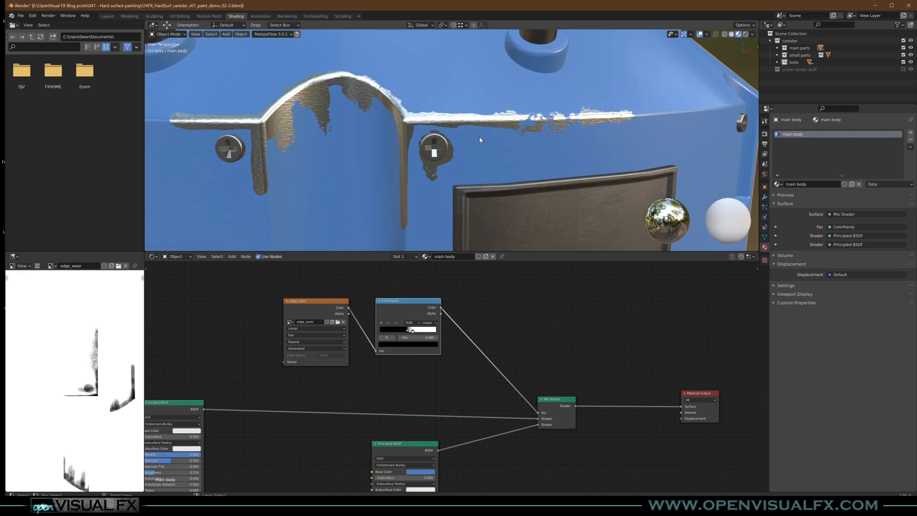
scroll(513, 134, "down", 1)
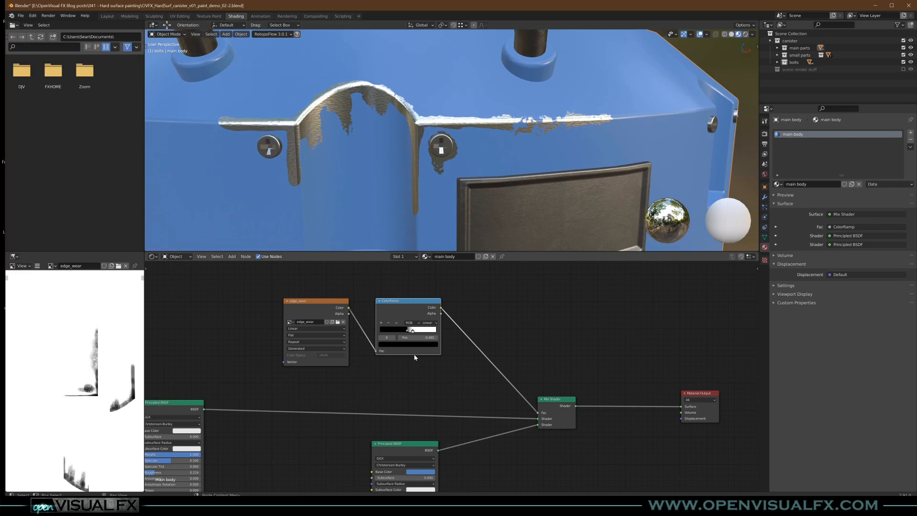
Switch to the Texture Paint workspace and set the brush strength to about 0.576 and the radius to 68 px
left_click(209, 15)
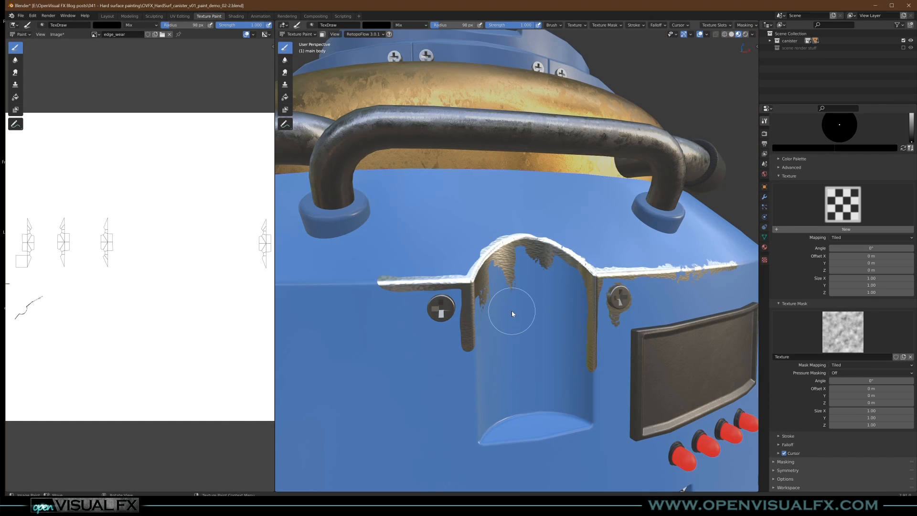
mouse_move(492, 279)
middle_mouse_down()
mouse_move(459, 295)
mouse_move(461, 305)
mouse_move(528, 259)
mouse_move(554, 256)
mouse_move(536, 227)
mouse_move(529, 246)
middle_mouse_up()
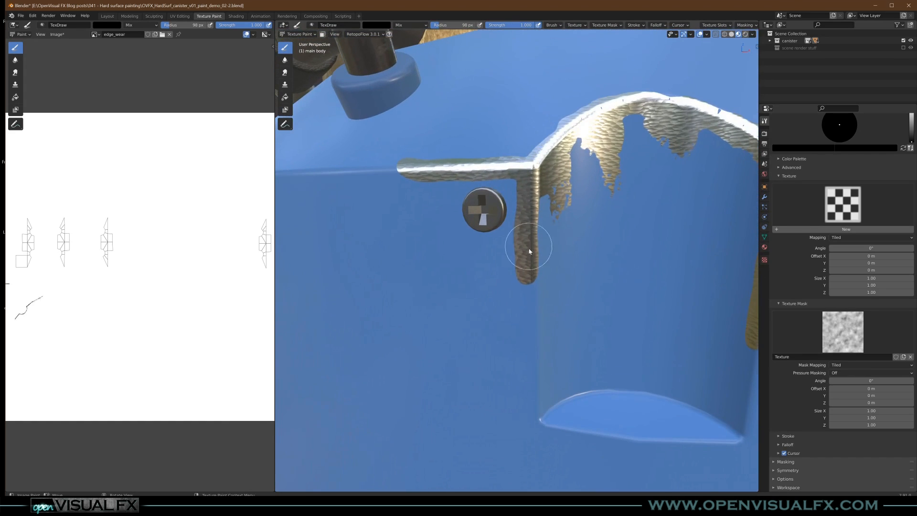
key("shift+f")
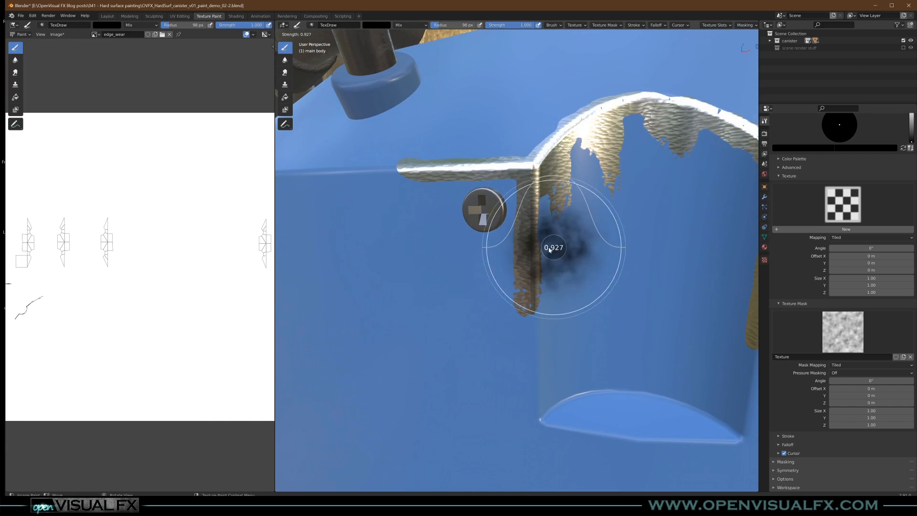
left_click(528, 253)
key("f")
left_click(535, 284)
Extend the wear down the recess's left side edge and paint a worn patch around and below the neighbouring bolt
mouse_move(526, 301)
left_mouse_down()
mouse_move(533, 323)
mouse_move(532, 290)
left_mouse_up()
mouse_move(539, 231)
left_mouse_down()
mouse_move(536, 211)
mouse_move(533, 266)
mouse_move(520, 168)
left_mouse_up()
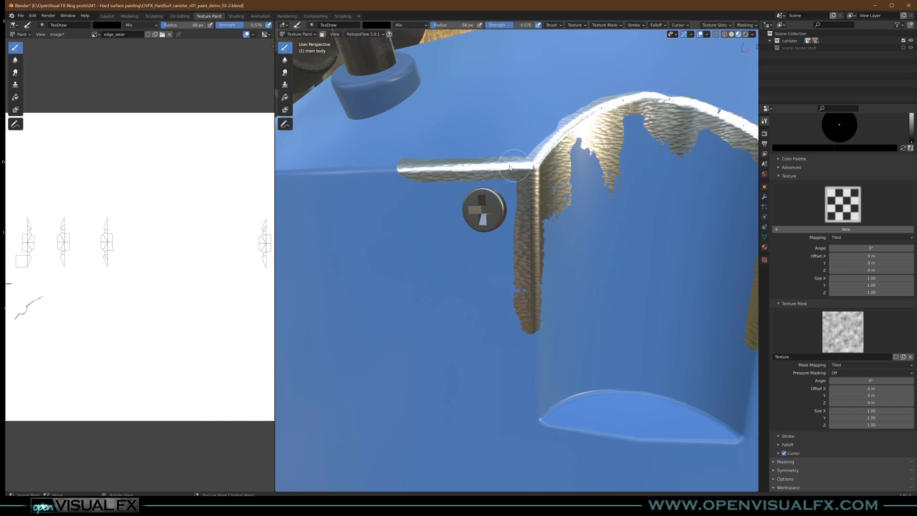
mouse_move(509, 208)
left_mouse_down()
mouse_move(494, 219)
mouse_move(466, 213)
mouse_move(483, 300)
mouse_move(480, 258)
left_mouse_up()
middle_click_drag(475, 219, 483, 187)
Paint irregular wear along the ridge left of the recess and over the arch's outer edge
mouse_move(404, 168)
left_mouse_down()
mouse_move(352, 170)
mouse_move(423, 175)
left_mouse_up()
middle_click_drag(514, 176, 512, 187)
mouse_move(506, 160)
left_mouse_down()
mouse_move(535, 134)
mouse_move(518, 149)
mouse_move(399, 155)
mouse_move(476, 148)
left_mouse_up()
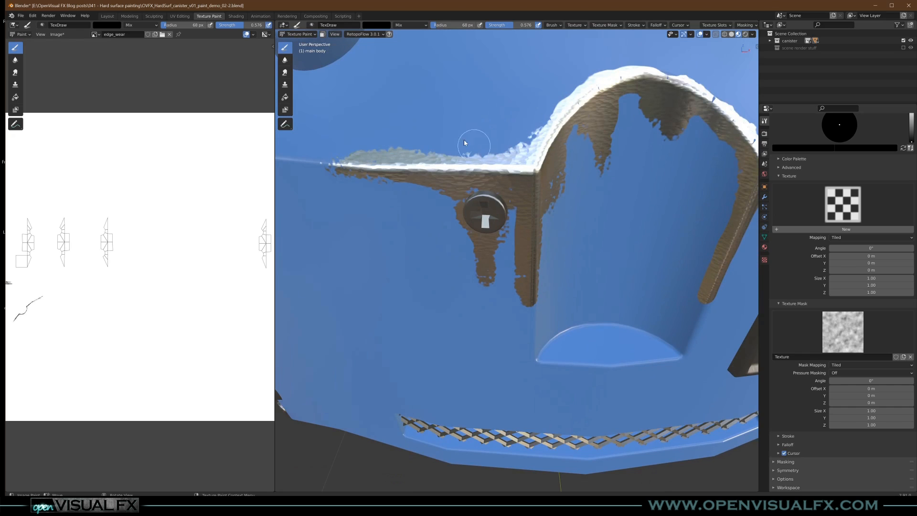
middle_click_drag(536, 201, 528, 209)
mouse_move(539, 130)
left_mouse_down()
mouse_move(594, 125)
mouse_move(626, 155)
left_mouse_up()
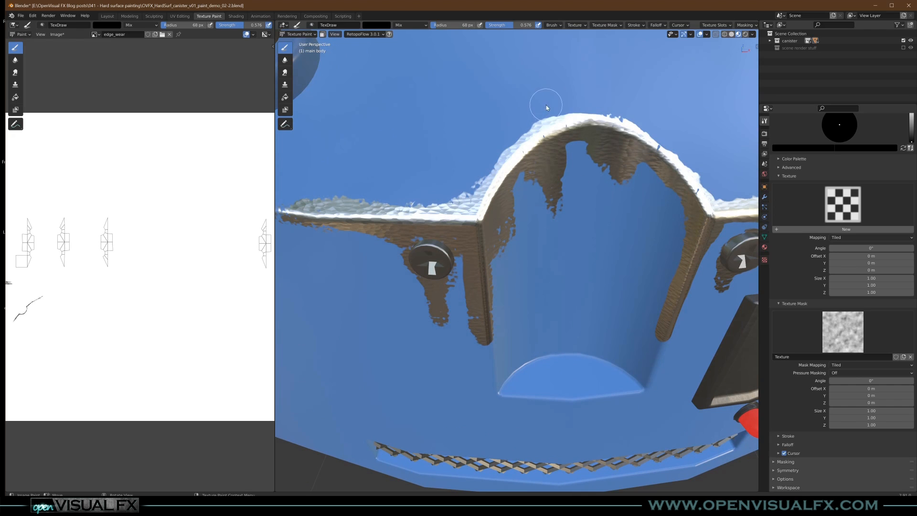
Set the brush's paint colour to white for restoring the blue paint
right_click(501, 120)
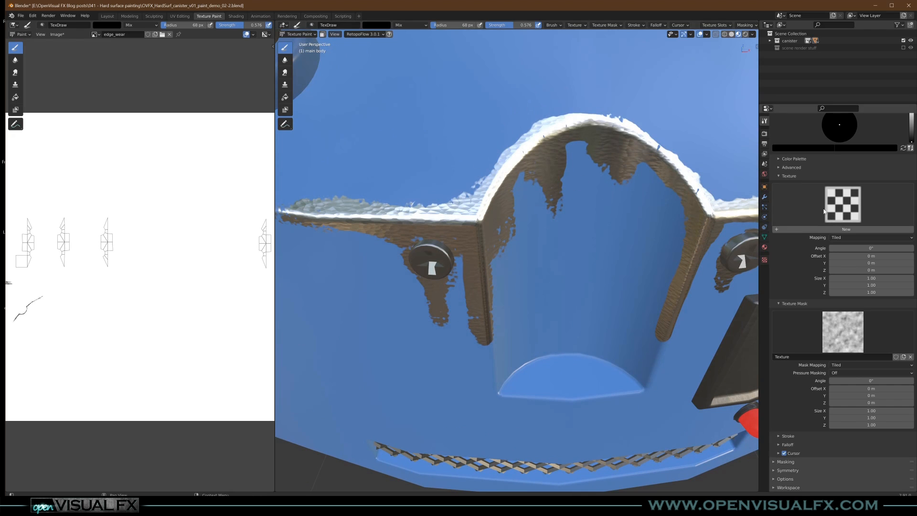
scroll(832, 218, "up", 1)
scroll(832, 219, "up", 5)
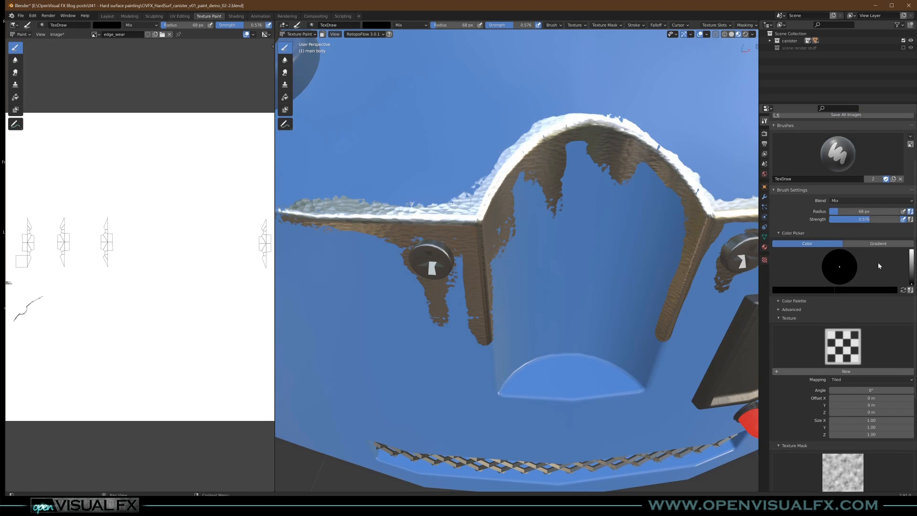
right_click(464, 118)
left_click_drag(466, 98, 464, 67)
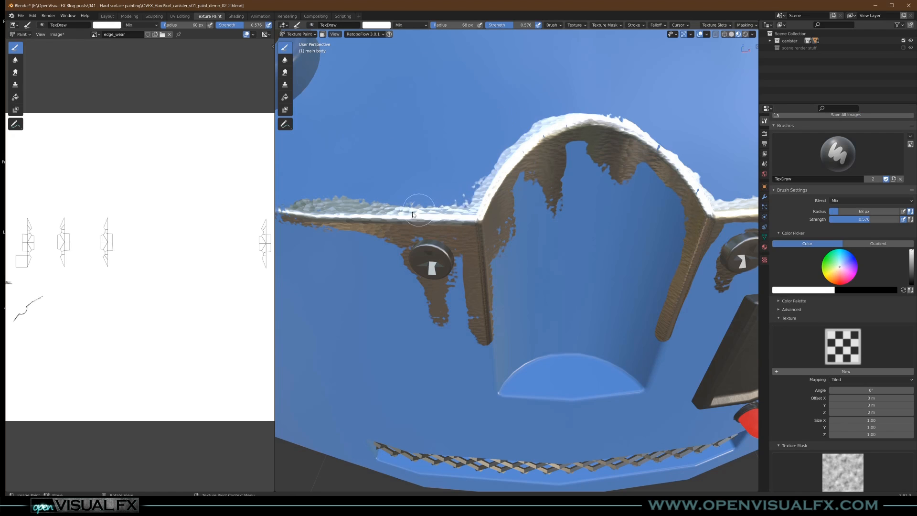
Erase parts of the wear between the left bolt and the recess's left side edge to break up its outline
mouse_move(444, 227)
middle_mouse_down()
mouse_move(454, 234)
mouse_move(437, 249)
middle_mouse_up()
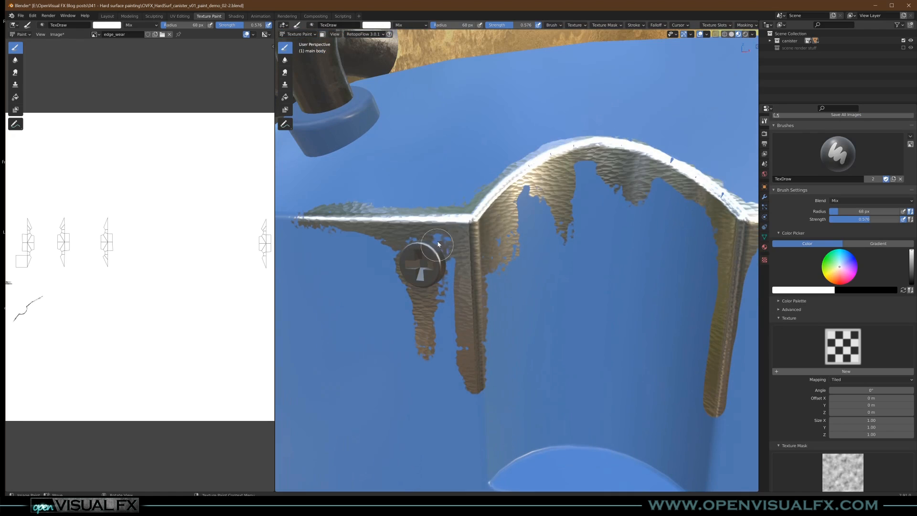
left_click_drag(473, 234, 455, 294)
mouse_move(469, 337)
left_mouse_down()
mouse_move(458, 296)
mouse_move(464, 329)
left_mouse_up()
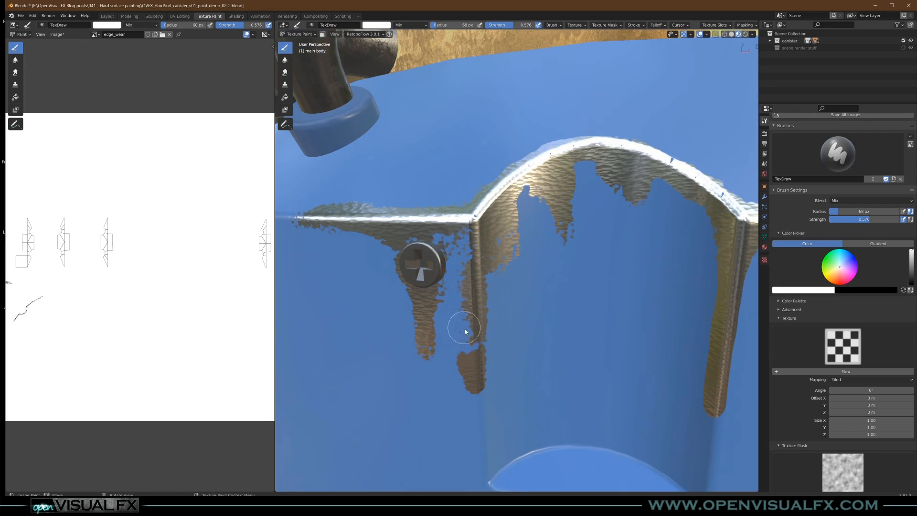
middle_click_drag(460, 282, 463, 301, "ctrl")
left_click_drag(466, 299, 469, 376)
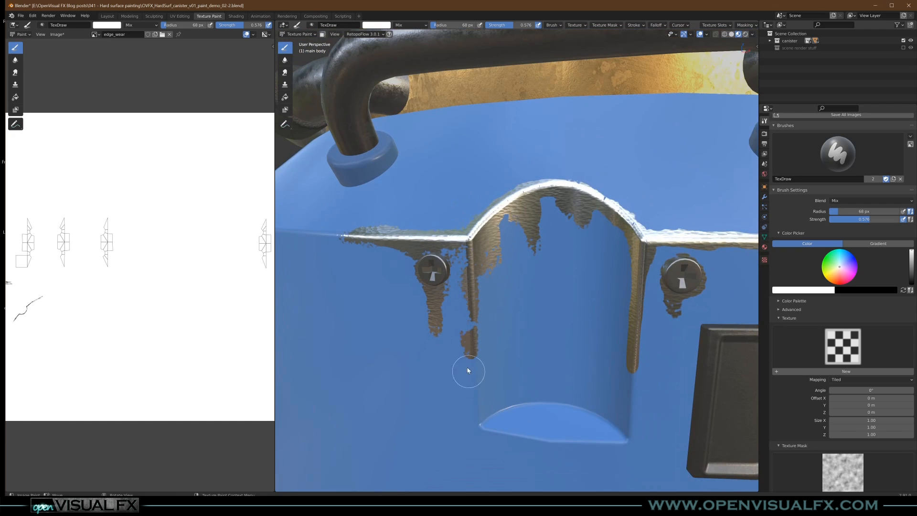
Break up the wear inside the left half of the arch and along its outer edge with white strokes
middle_click_drag(508, 269, 486, 246)
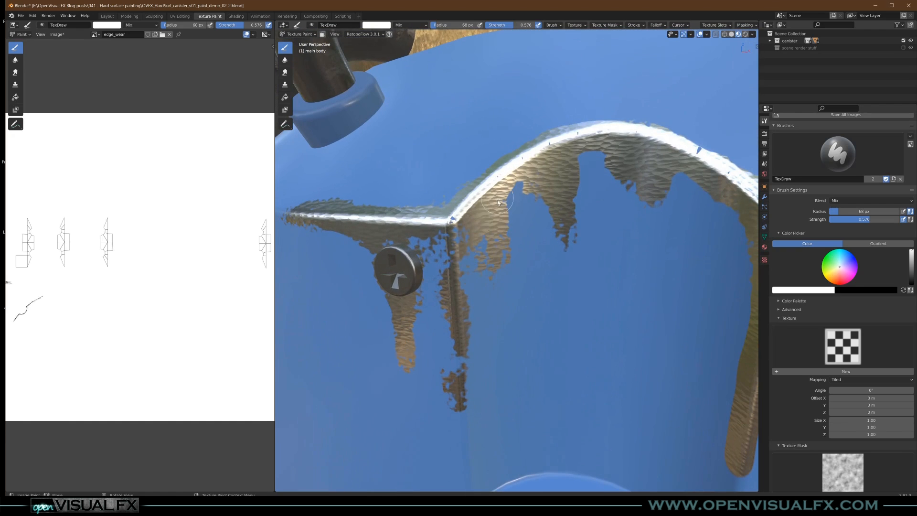
mouse_move(497, 213)
left_mouse_down()
mouse_move(485, 224)
mouse_move(521, 191)
mouse_move(558, 186)
mouse_move(565, 172)
mouse_move(567, 258)
mouse_move(566, 180)
mouse_move(551, 190)
left_mouse_up()
middle_click_drag(574, 238, 602, 196)
mouse_move(648, 165)
middle_mouse_down()
mouse_move(629, 210)
mouse_move(500, 232)
middle_mouse_up()
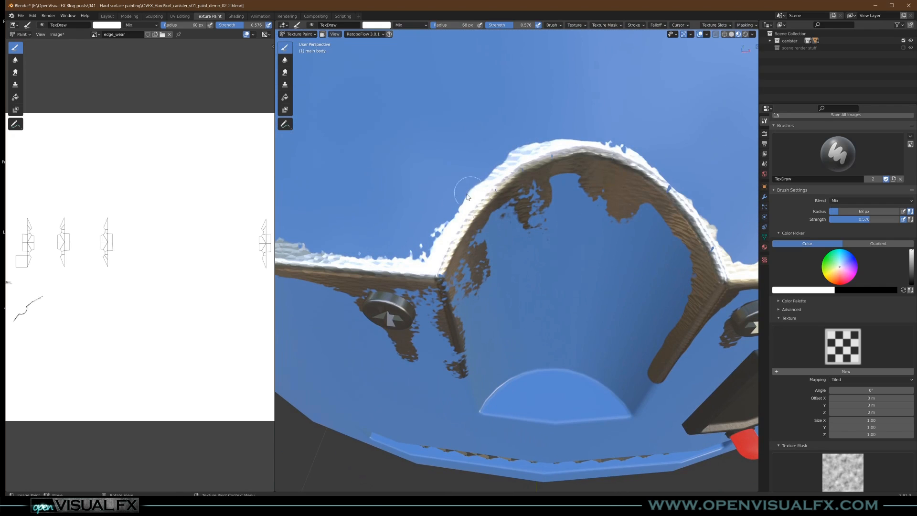
mouse_move(518, 161)
left_mouse_down()
mouse_move(535, 152)
mouse_move(487, 176)
mouse_move(435, 236)
left_mouse_up()
mouse_move(564, 173)
left_mouse_down()
mouse_move(557, 160)
mouse_move(530, 183)
mouse_move(551, 198)
left_mouse_up()
Chip away the wear along the recess's right side edge with white paint
mouse_move(550, 199)
middle_mouse_down()
mouse_move(548, 229)
mouse_move(453, 248)
mouse_move(522, 249)
middle_mouse_up()
scroll(573, 223, "down", 5)
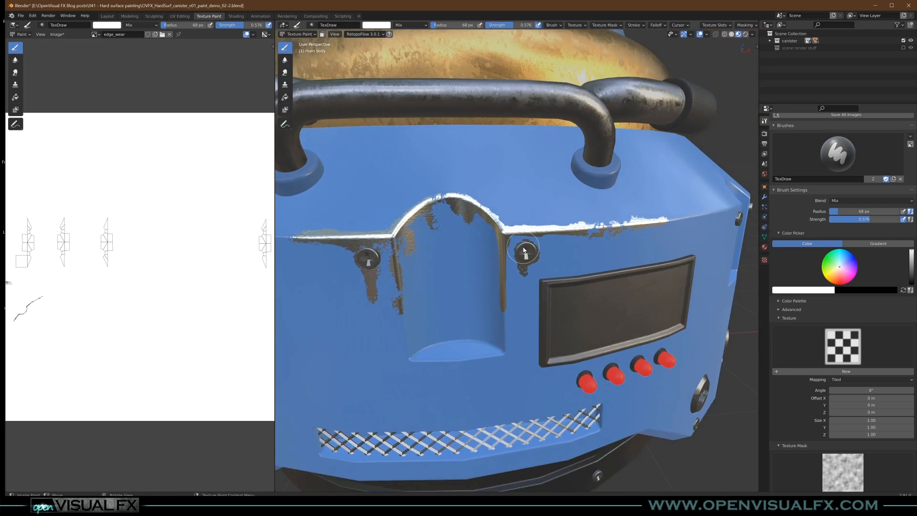
scroll(516, 248, "up", 5)
left_click_drag(506, 233, 492, 333)
middle_click_drag(492, 333, 489, 385)
scroll(481, 308, "up", 7)
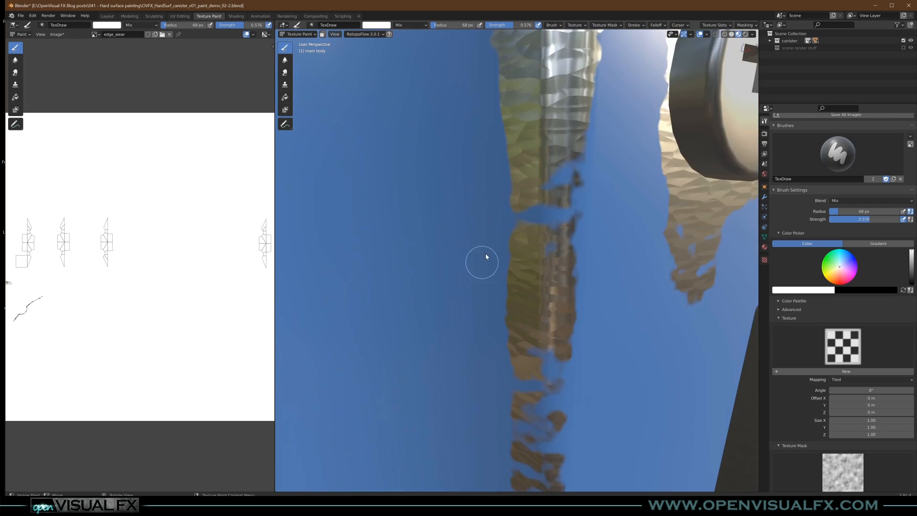
scroll(482, 266, "down", 7)
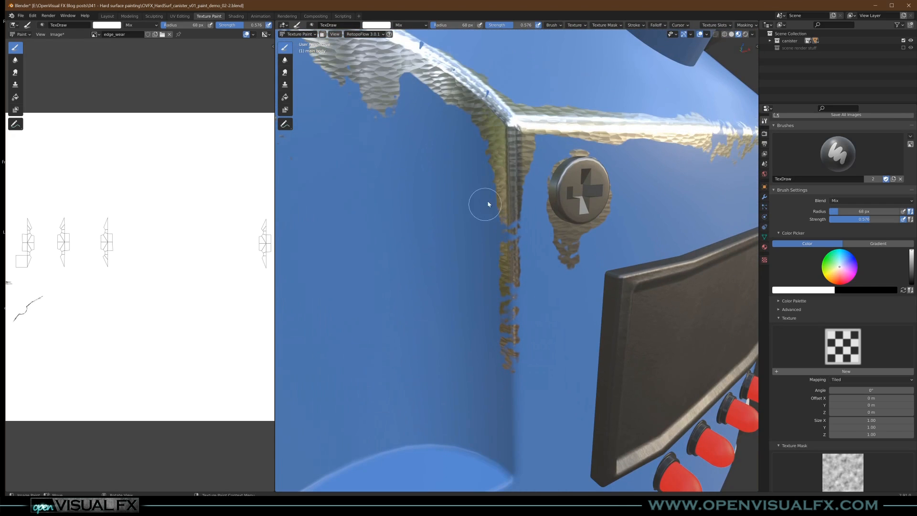
Set the brush to black with a 52 px radius and extend the wear down the recess's right side edge
right_click(503, 184)
left_click_drag(500, 132, 500, 167)
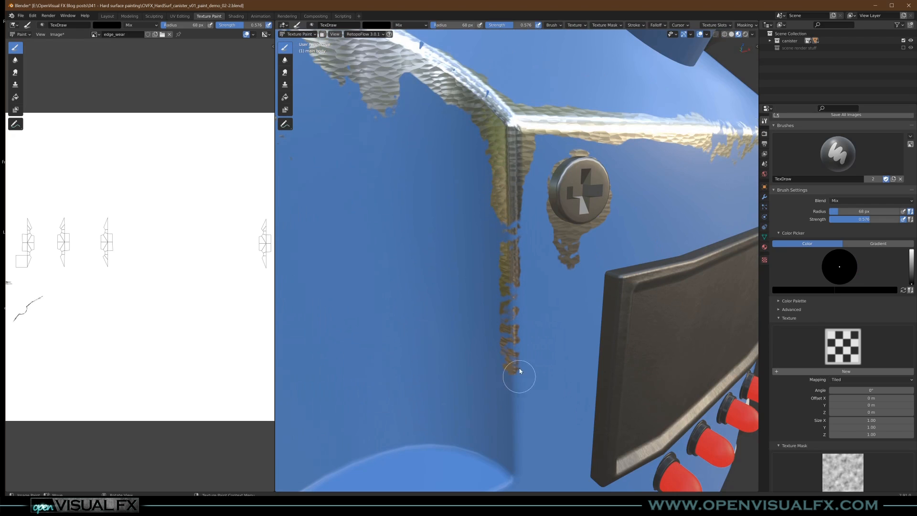
key("f")
left_click(521, 352)
left_click_drag(513, 381, 515, 412)
left_click_drag(513, 446, 511, 460)
Paint a small worn chip on the recess's lower left corner
middle_click_drag(533, 275, 556, 289, "ctrl")
middle_click_drag(493, 388, 434, 334, "shift")
scroll(430, 329, "up", 2)
middle_click_drag(448, 325, 440, 310)
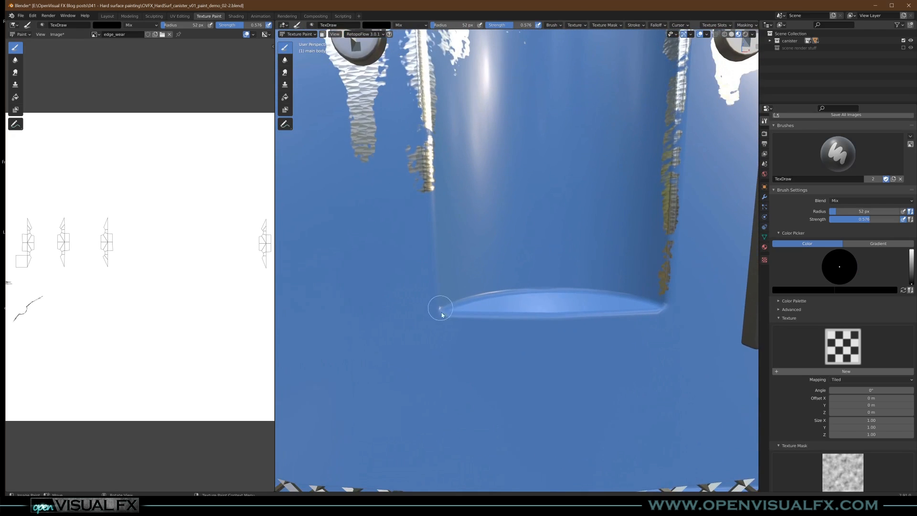
left_click_drag(440, 309, 442, 314)
Set the brush to white at strength 1.000 and paint out the stray dark line below the recess's lower left corner
mouse_move(462, 377)
middle_mouse_down()
mouse_move(462, 336)
mouse_move(469, 350)
middle_mouse_up()
scroll(168, 241, "down", 2)
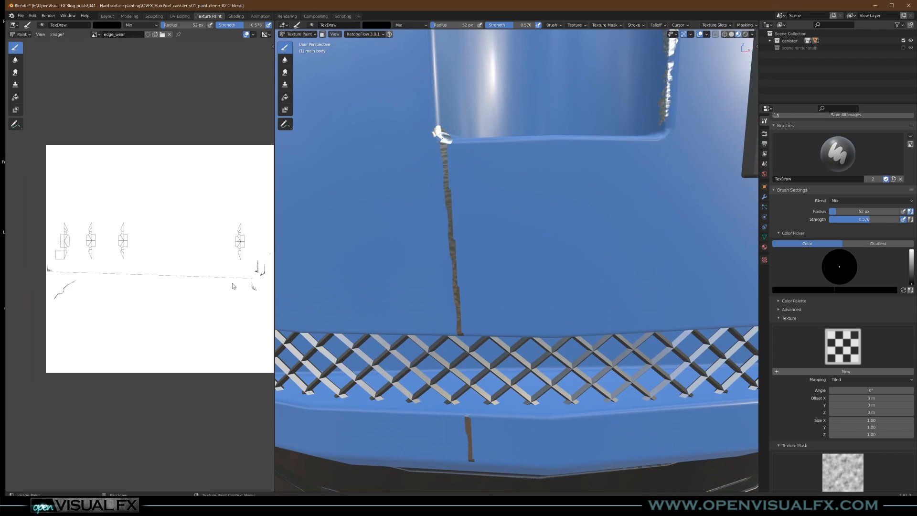
middle_click_drag(468, 288, 448, 247, "shift")
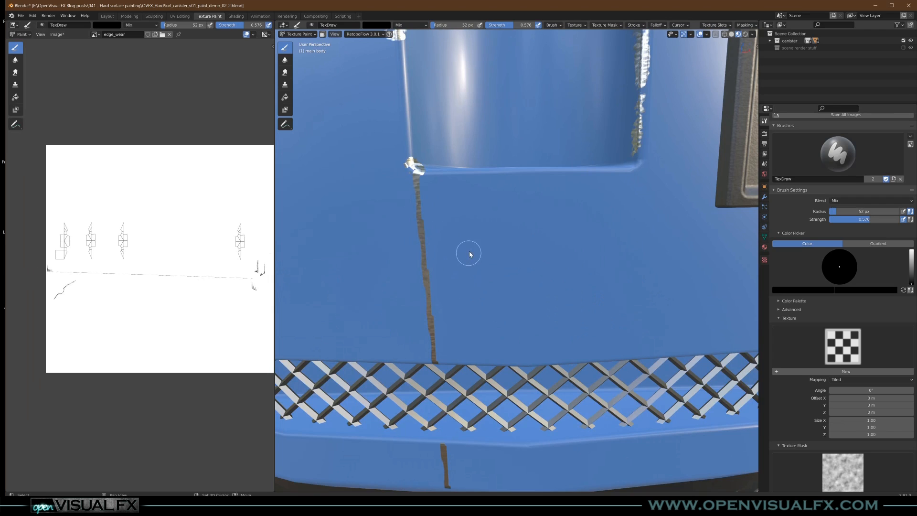
key("shift+f")
left_click(524, 241)
right_click(519, 223)
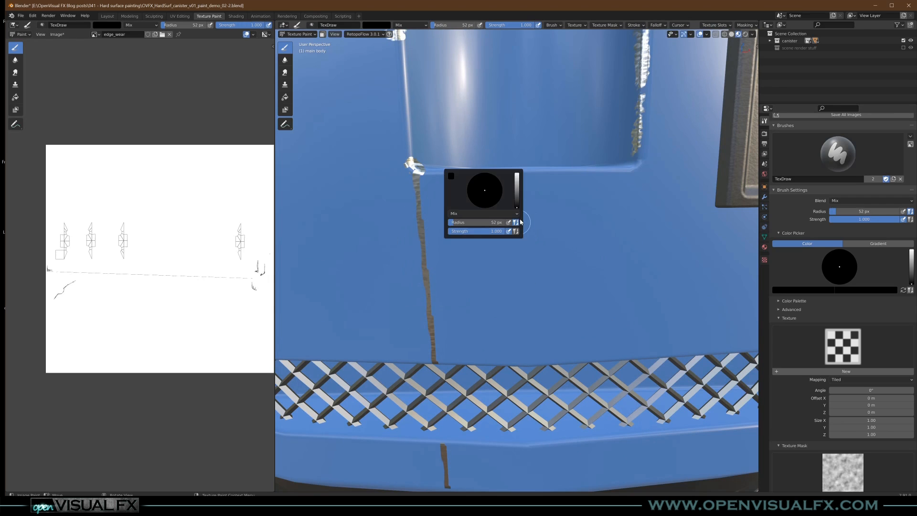
left_click_drag(516, 201, 516, 175)
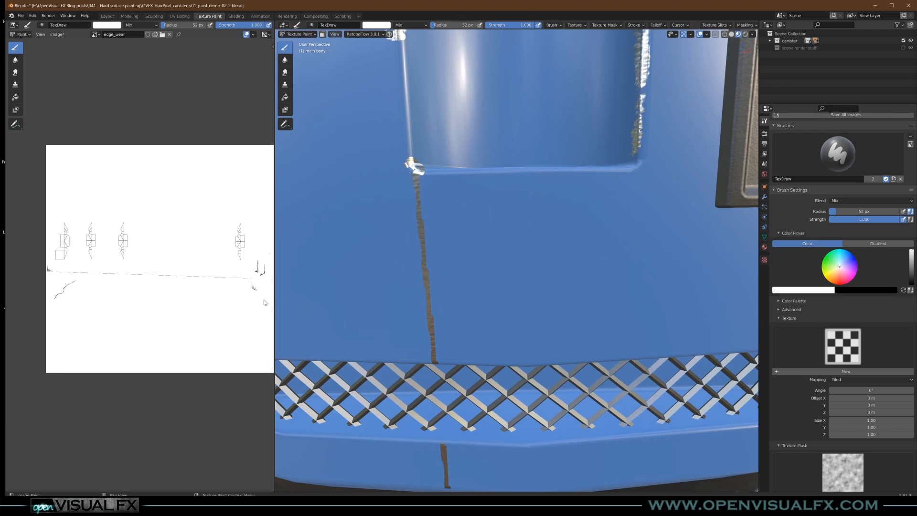
left_click_drag(415, 198, 419, 249)
middle_click_drag(414, 228, 432, 226)
mouse_move(446, 368)
middle_mouse_down()
mouse_move(446, 352)
mouse_move(402, 285)
middle_mouse_up()
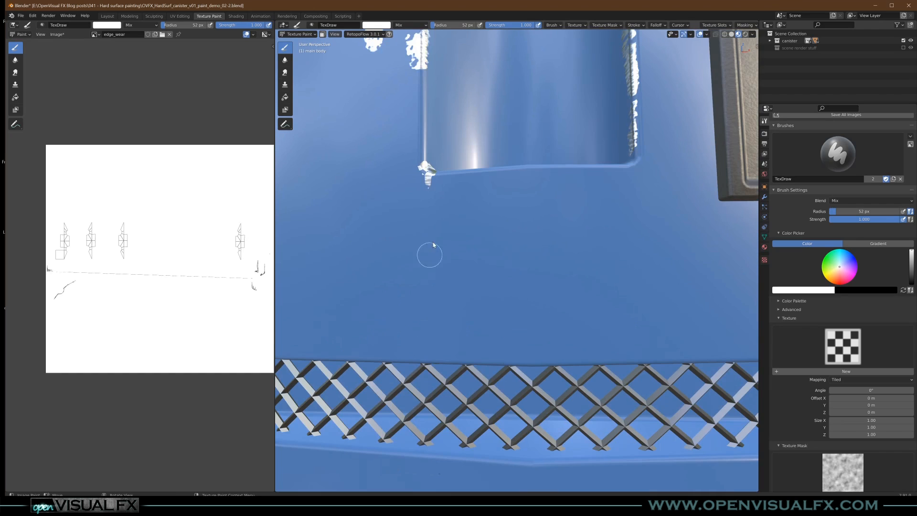
mouse_move(432, 189)
middle_mouse_down()
mouse_move(454, 244)
mouse_move(462, 204)
middle_mouse_up()
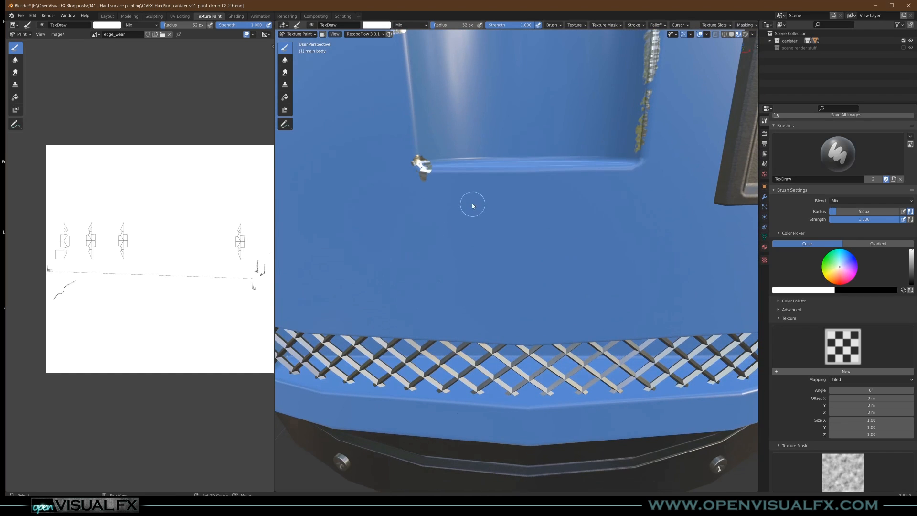
Switch the brush to black and paint broken wear along the recess's bottom edge and the right part of its curved ledge
right_click(477, 171)
key("x")
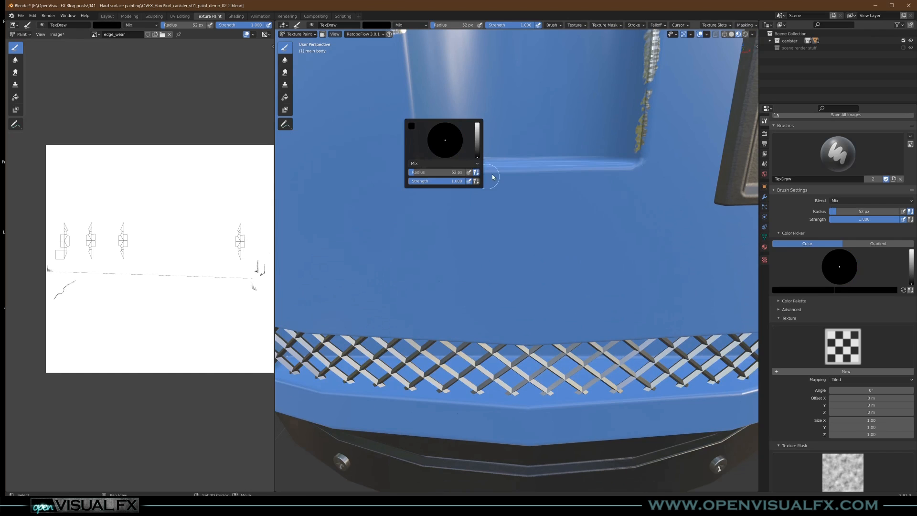
middle_click_drag(495, 199, 428, 307)
left_click_drag(394, 302, 453, 314)
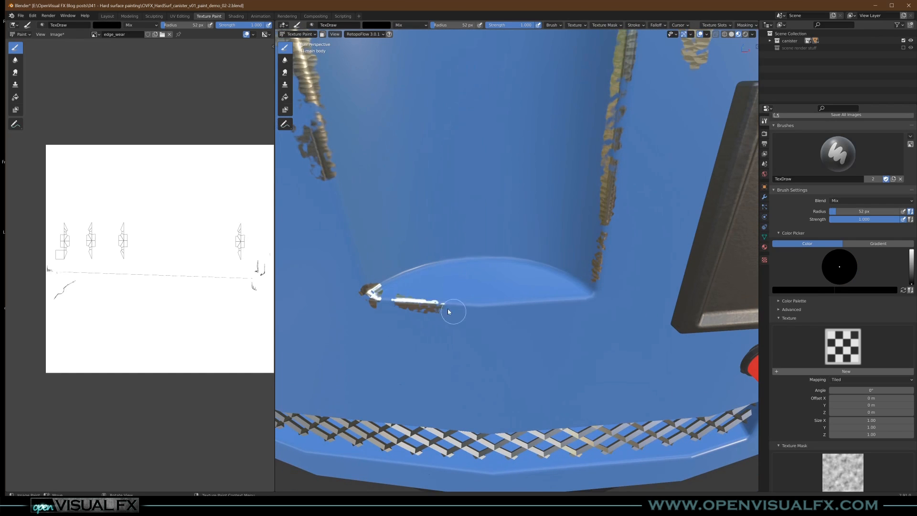
mouse_move(528, 303)
left_mouse_down()
mouse_move(580, 298)
mouse_move(535, 259)
mouse_move(475, 259)
left_mouse_up()
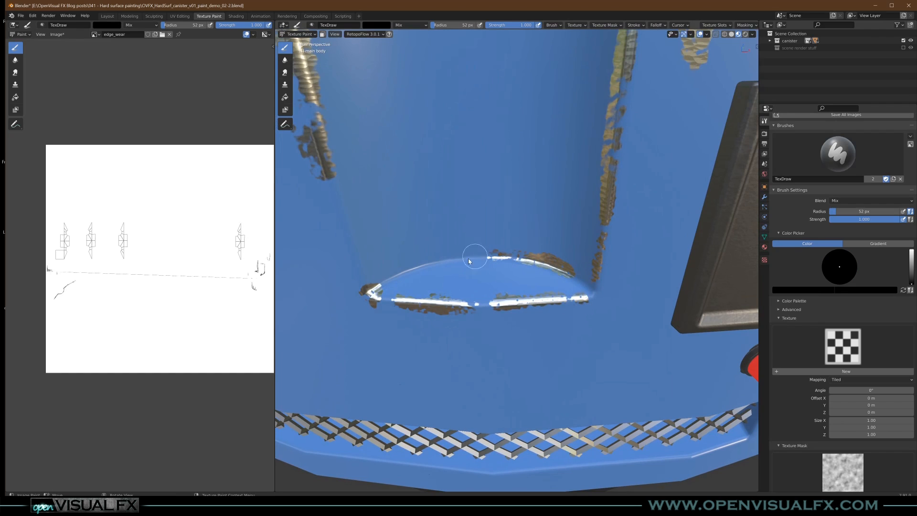
Lower the brush strength to 0.499, extend the wear along the ledge's curved rim and front edge, and scuff its surface
key("shift+f")
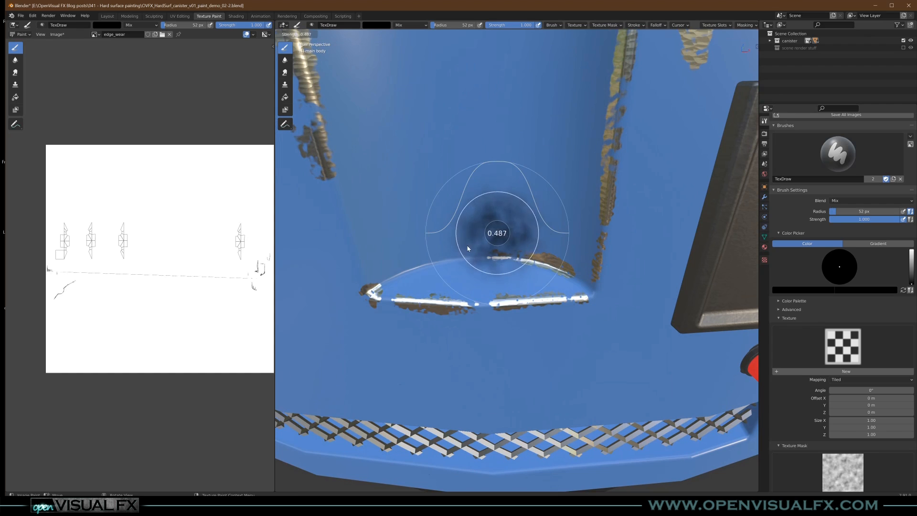
left_click(487, 260)
mouse_move(487, 260)
left_mouse_down()
mouse_move(435, 263)
mouse_move(508, 265)
left_mouse_up()
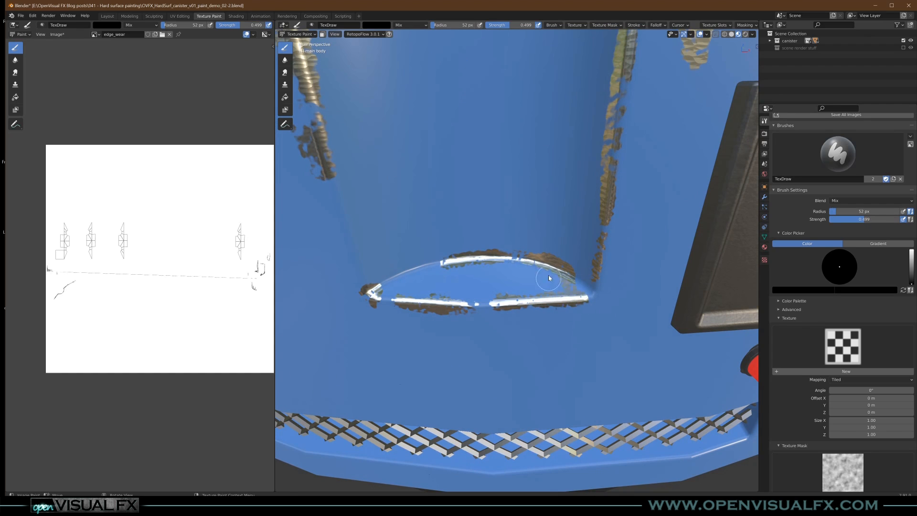
left_click_drag(513, 314, 488, 321)
left_click_drag(496, 289, 479, 310)
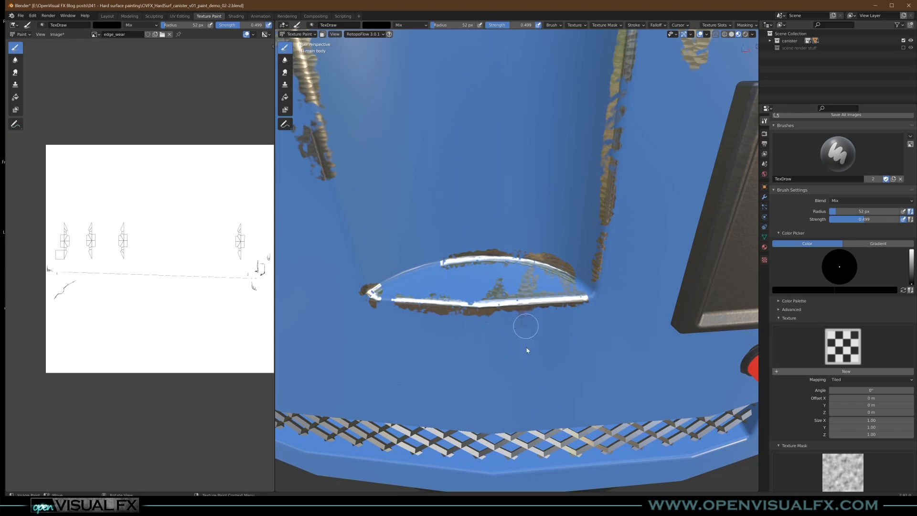
Paint black wear along the body's upper seam above the display and around the second recess's arch and right side edge
scroll(507, 232, "down", 3)
mouse_move(519, 214)
middle_mouse_down()
mouse_move(508, 233)
mouse_move(549, 212)
mouse_move(566, 217)
mouse_move(483, 248)
middle_mouse_up()
scroll(536, 224, "down", 4)
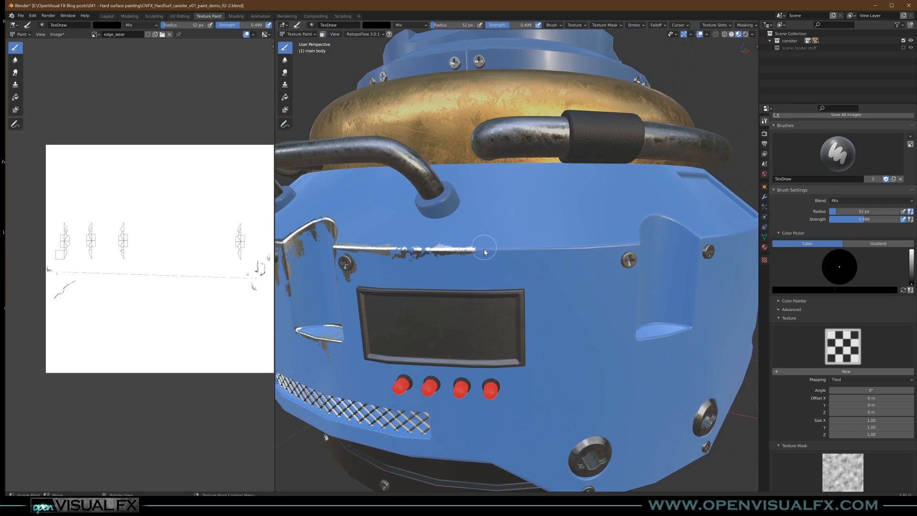
left_click_drag(483, 252, 629, 245)
mouse_move(629, 245)
middle_mouse_down()
mouse_move(620, 256)
mouse_move(502, 261)
middle_mouse_up()
left_click_drag(501, 261, 519, 257)
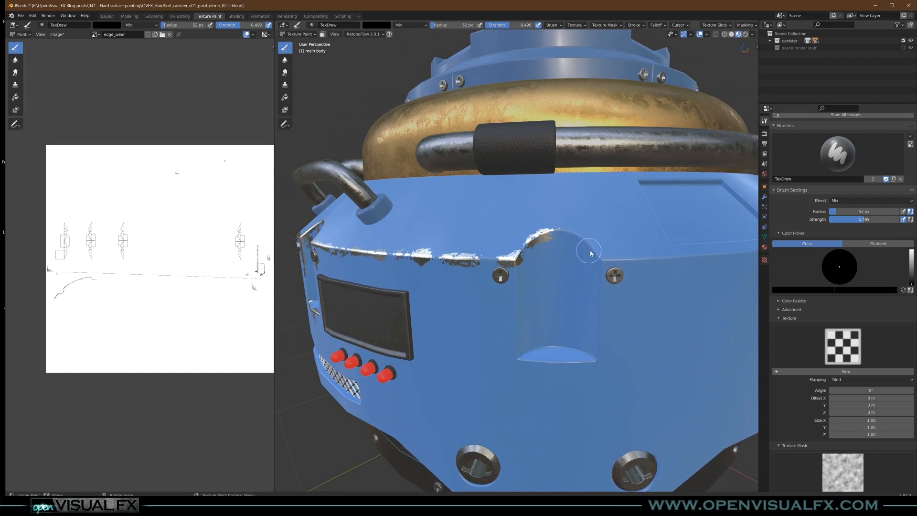
left_click_drag(599, 261, 598, 305)
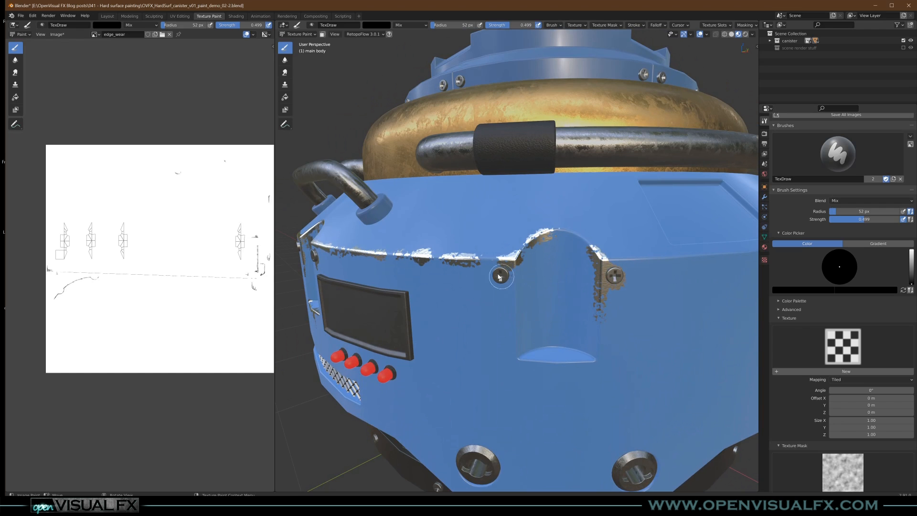
Paint irregular chipped wear around the two large round bolts low on the body, below the second recess
mouse_move(490, 393)
middle_mouse_down()
mouse_move(498, 375)
mouse_move(468, 377)
middle_mouse_up()
mouse_move(461, 410)
left_mouse_down()
mouse_move(475, 420)
mouse_move(507, 411)
mouse_move(499, 372)
mouse_move(480, 361)
mouse_move(522, 387)
left_mouse_up()
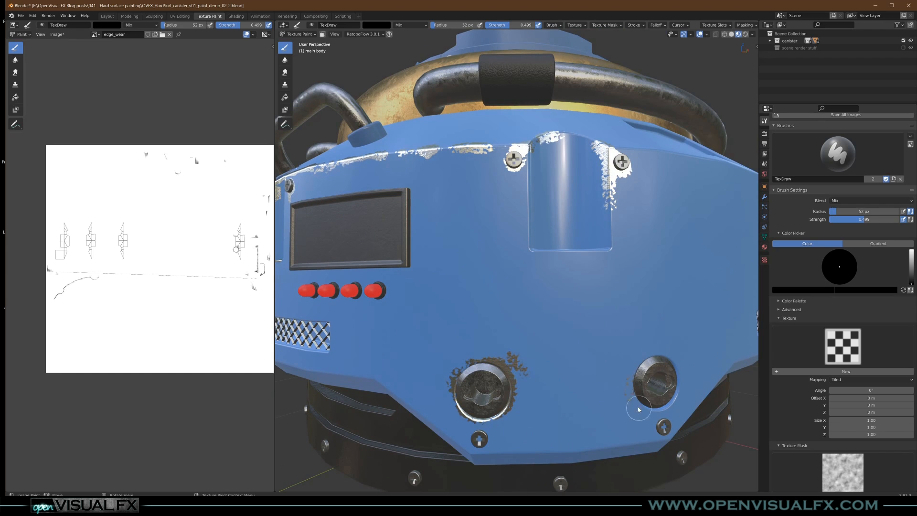
middle_click_drag(642, 411, 621, 378)
mouse_move(620, 377)
left_mouse_down()
mouse_move(642, 389)
mouse_move(652, 344)
mouse_move(649, 354)
left_mouse_up()
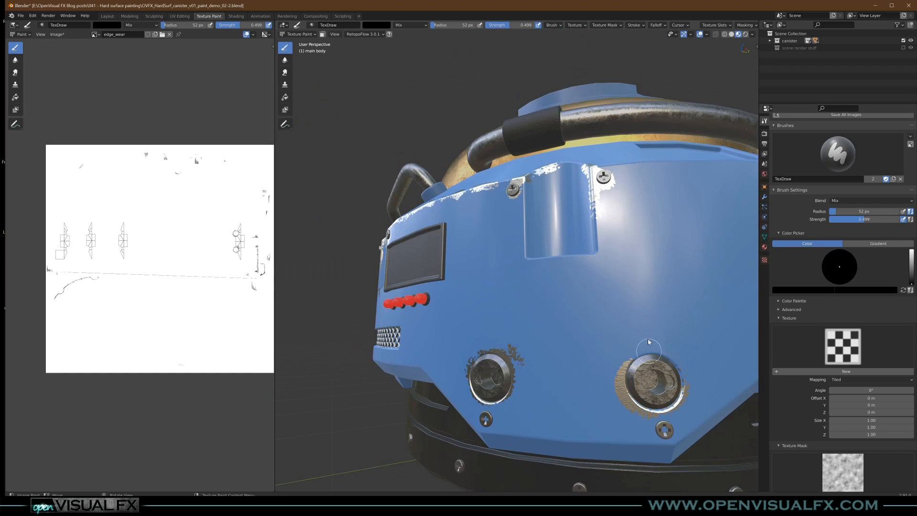
Set the brush strength to 0.297 and paint a faint vertical wear streak inside the second recess
key("shift+f")
left_click(578, 285)
middle_click_drag(603, 275, 608, 305)
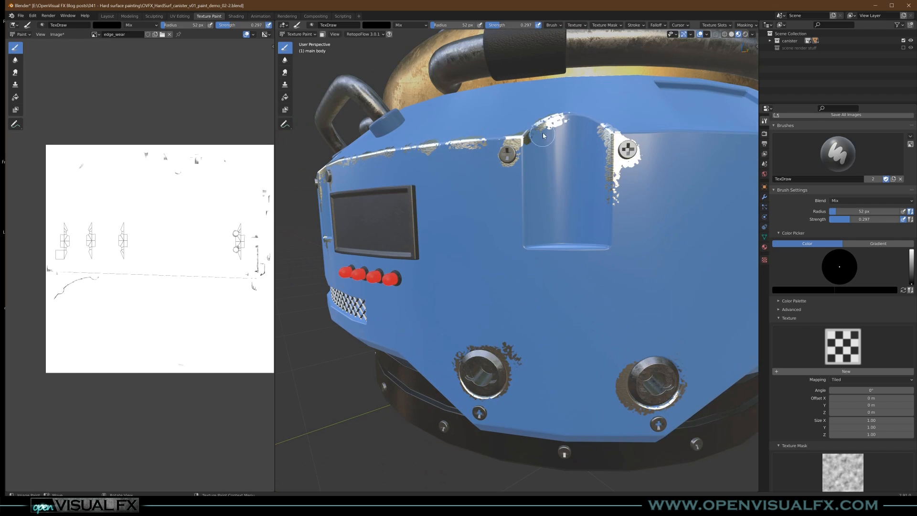
left_click_drag(546, 163, 548, 184)
middle_click_drag(549, 179, 551, 214)
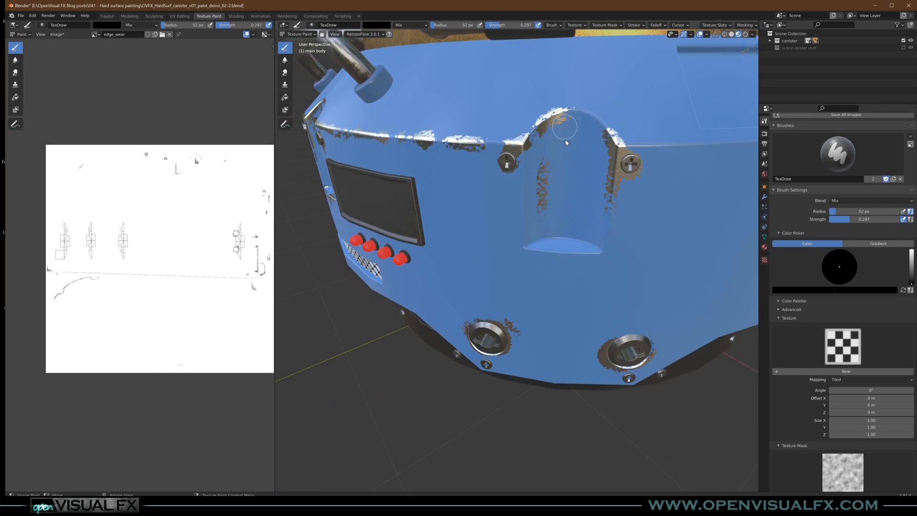
Set the brush radius to 70 px and paint worn patches on the body's upper edge beside the second recess
mouse_move(569, 161)
middle_mouse_down()
mouse_move(487, 299)
mouse_move(493, 320)
mouse_move(491, 301)
mouse_move(515, 299)
mouse_move(499, 292)
middle_mouse_up()
key("f")
left_click(505, 299)
left_click_drag(495, 302, 478, 309)
mouse_move(473, 302)
middle_mouse_down()
mouse_move(514, 271)
mouse_move(528, 323)
mouse_move(515, 295)
middle_mouse_up()
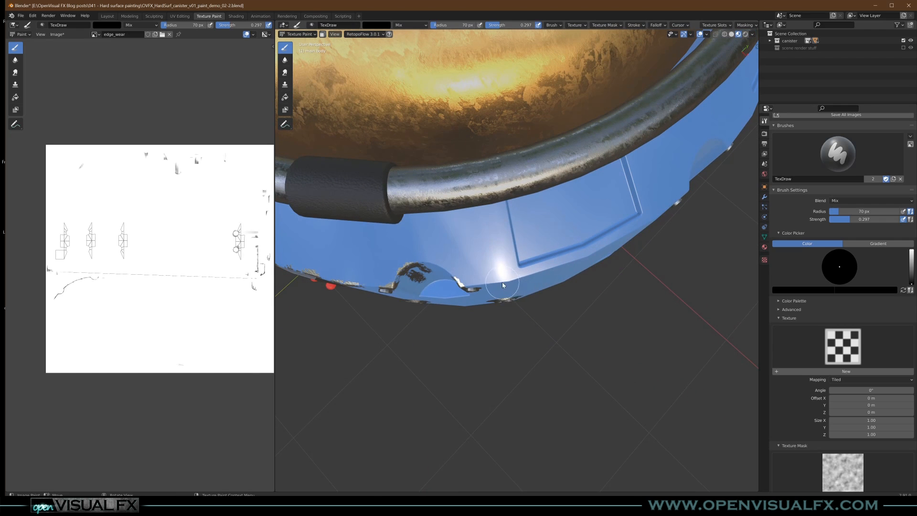
mouse_move(518, 303)
middle_mouse_down()
mouse_move(526, 267)
mouse_move(505, 301)
mouse_move(512, 329)
mouse_move(534, 284)
middle_mouse_up()
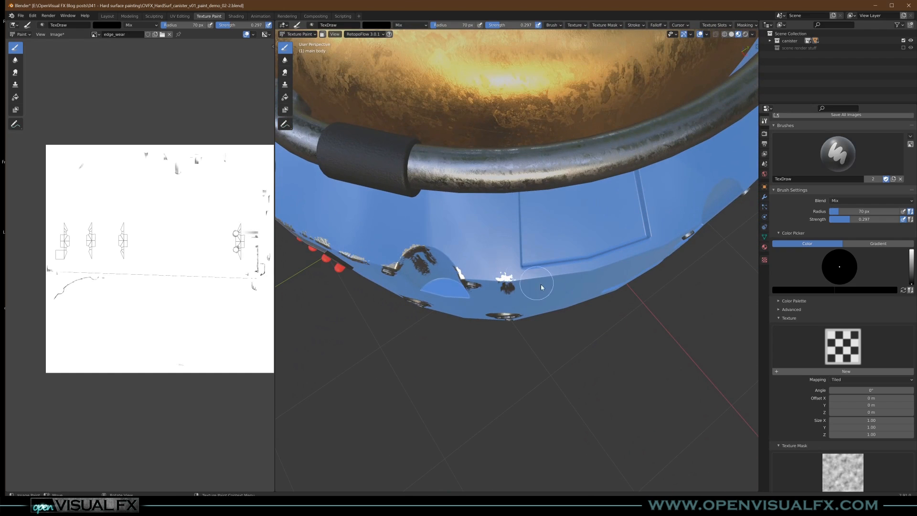
left_click_drag(529, 289, 515, 317)
Set the brush to strength 0.224 and radius 51 px and build up vertical wear streaks beside the second recess
mouse_move(515, 317)
middle_mouse_down()
mouse_move(520, 269)
mouse_move(509, 249)
mouse_move(510, 258)
mouse_move(488, 240)
middle_mouse_up()
scroll(514, 267, "up", 3)
key("shift+f")
left_click(515, 241)
key("f")
left_click(504, 246)
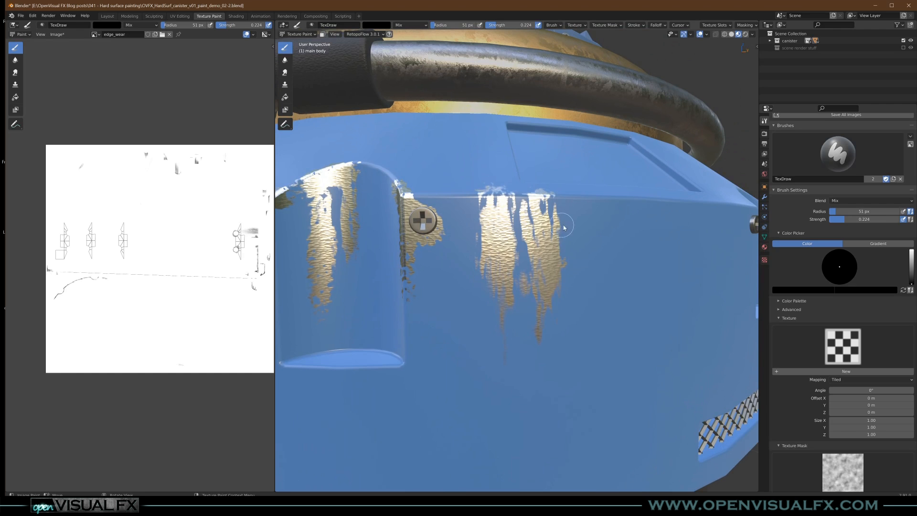
mouse_move(533, 238)
middle_mouse_down()
mouse_move(462, 268)
mouse_move(414, 219)
mouse_move(420, 234)
middle_mouse_up()
left_click_drag(430, 244, 417, 236)
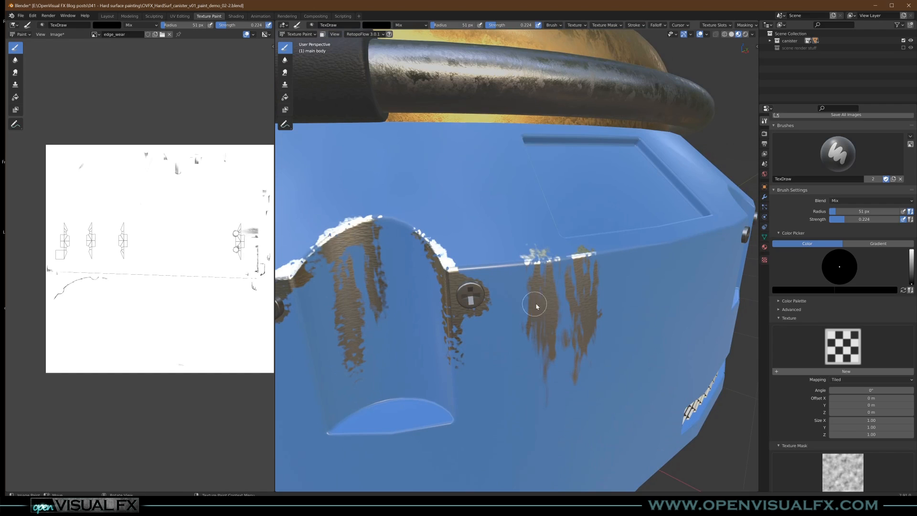
Paint chipped wear along the second recess's bottom ledge and its lower right corner
middle_click_drag(432, 366, 445, 353)
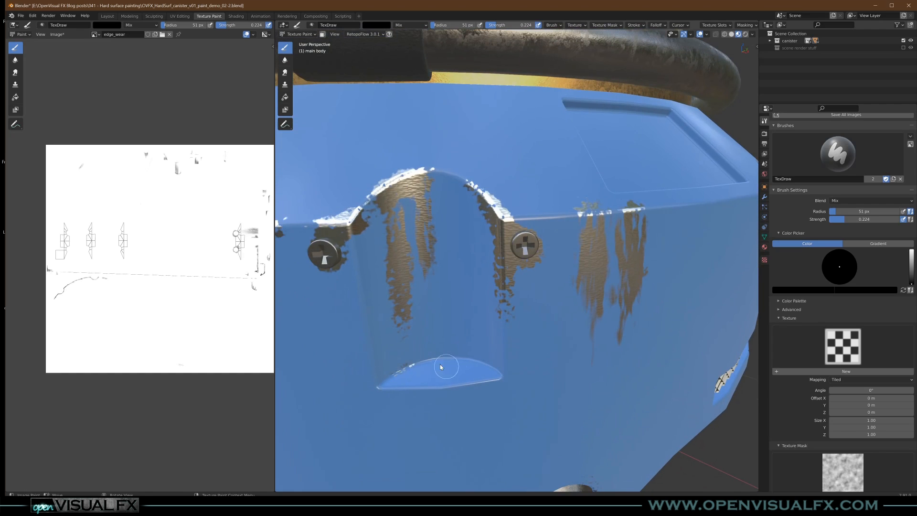
left_click_drag(439, 360, 442, 359)
left_click_drag(505, 380, 468, 383)
mouse_move(503, 334)
left_mouse_down()
mouse_move(505, 380)
mouse_move(488, 380)
left_mouse_up()
scroll(529, 400, "down", 5)
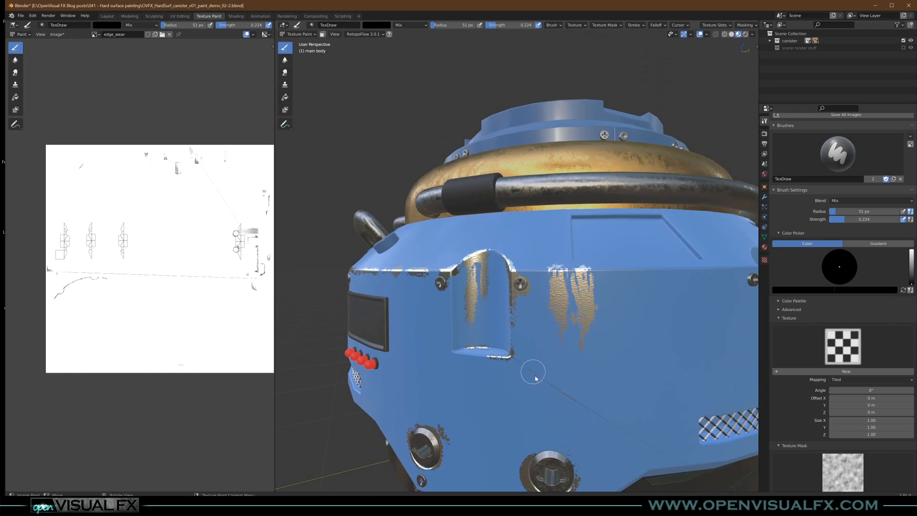
Raise the brush strength to 0.552 and paint chipped wear around the red buttons below the display
middle_click_drag(577, 352, 565, 322)
mouse_move(507, 309)
middle_mouse_down()
mouse_move(528, 293)
mouse_move(491, 378)
mouse_move(406, 369)
mouse_move(493, 363)
middle_mouse_up()
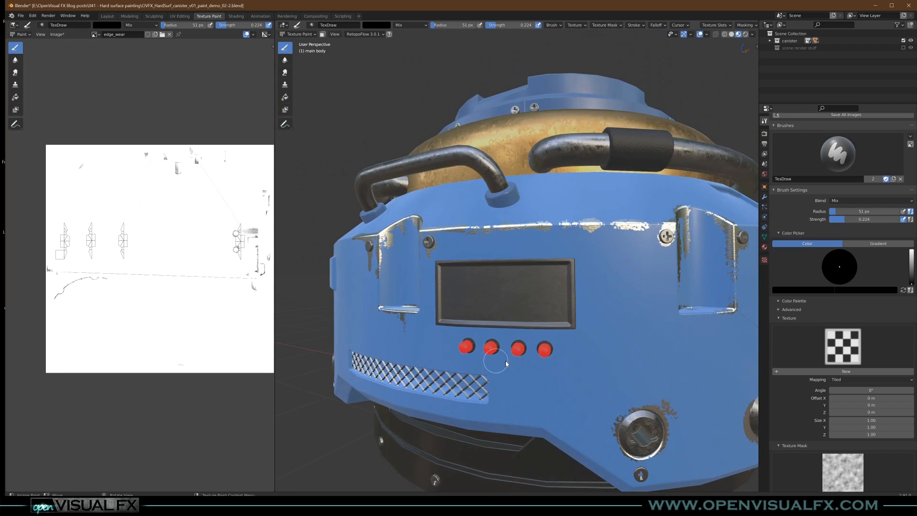
scroll(551, 352, "up", 5)
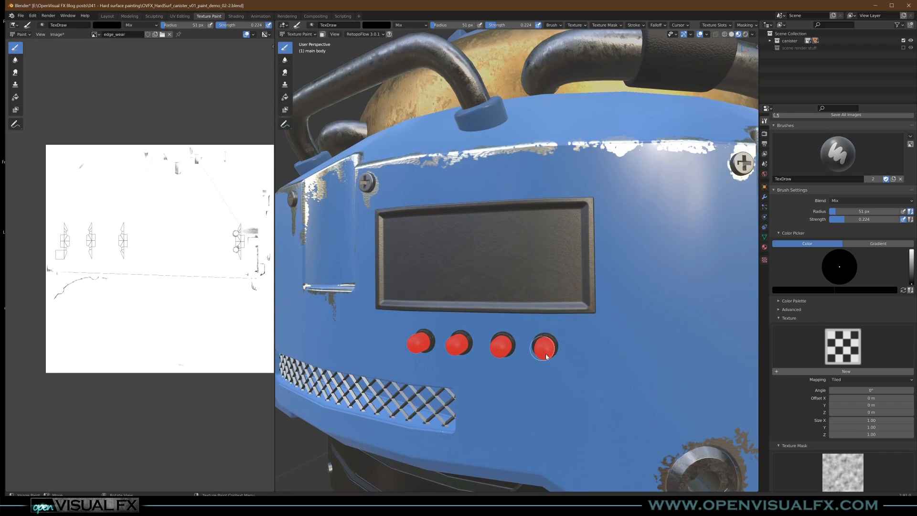
key("shift+f")
left_click(541, 344)
mouse_move(542, 344)
left_mouse_down()
mouse_move(501, 344)
mouse_move(494, 355)
left_mouse_up()
left_click_drag(428, 337, 430, 343)
Paint wear along the display frame's bottom and right sides, with heavier chips at its two right corners
left_click_drag(489, 311, 595, 309)
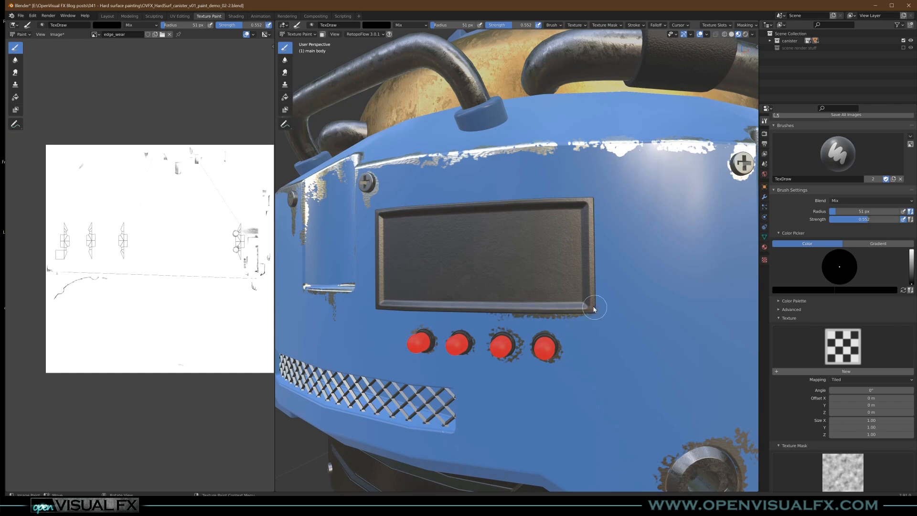
mouse_move(599, 279)
left_mouse_down()
mouse_move(606, 310)
mouse_move(571, 356)
left_mouse_up()
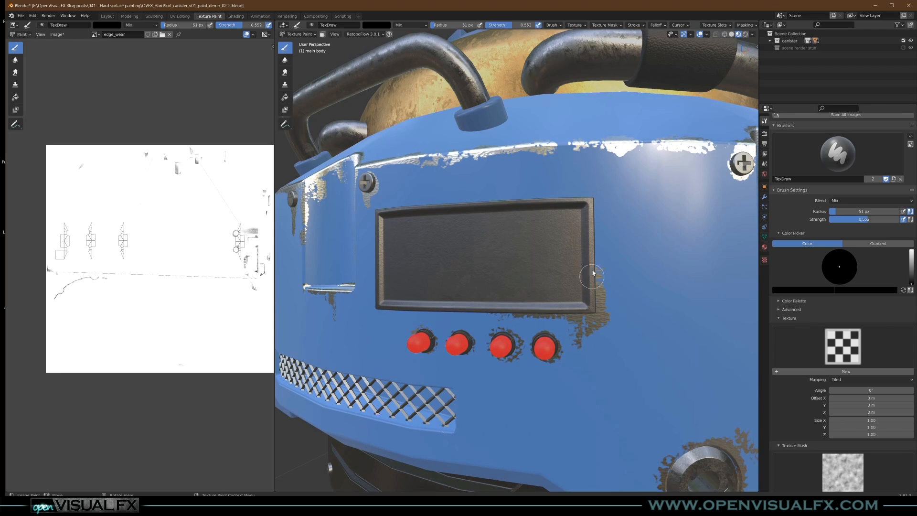
mouse_move(595, 202)
left_mouse_down()
mouse_move(578, 197)
mouse_move(597, 232)
left_mouse_up()
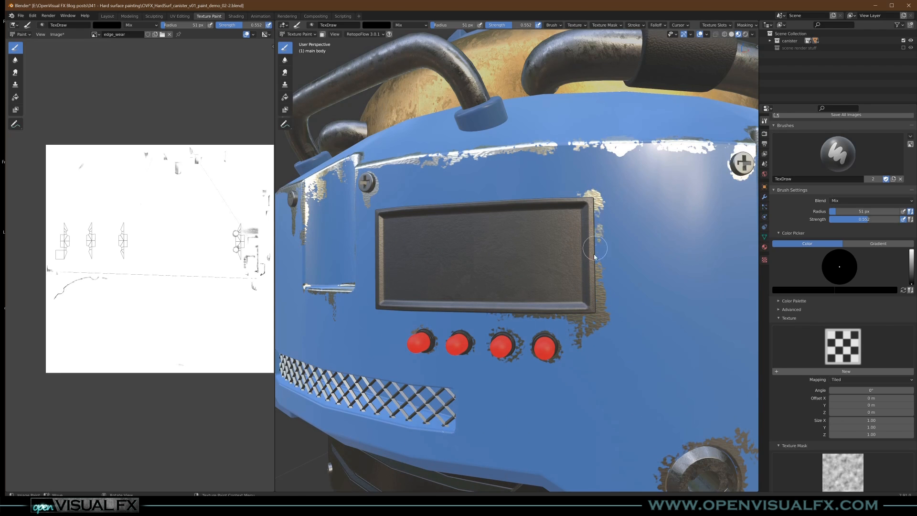
Paint wear along the display frame's left side and from its lower left corner toward the red buttons
middle_click_drag(379, 205, 425, 210)
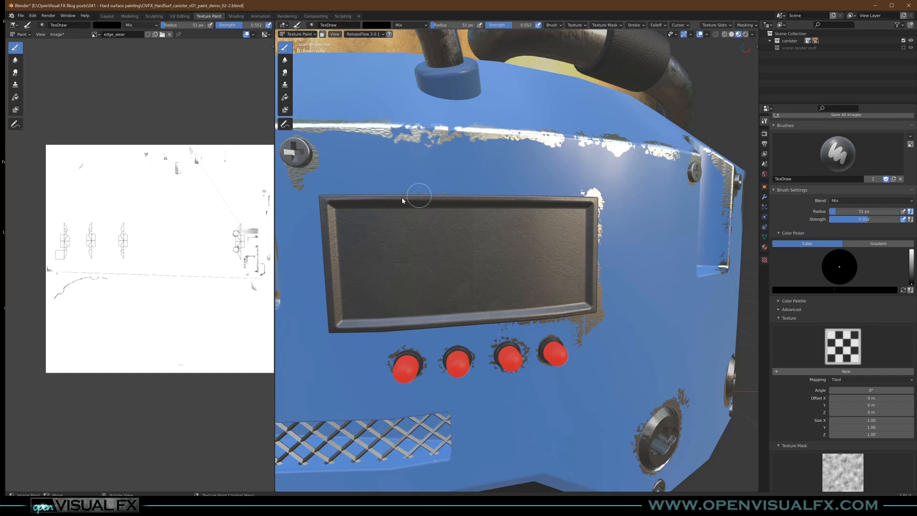
left_click_drag(319, 195, 323, 286)
mouse_move(329, 353)
left_mouse_down()
mouse_move(363, 353)
mouse_move(377, 342)
mouse_move(385, 352)
left_mouse_up()
left_click_drag(446, 343, 456, 352)
Paint chipped wear along the right part of the grille opening's upper edge and down its right side
middle_click_drag(453, 347, 521, 332)
scroll(454, 317, "down", 2)
scroll(556, 359, "up", 4)
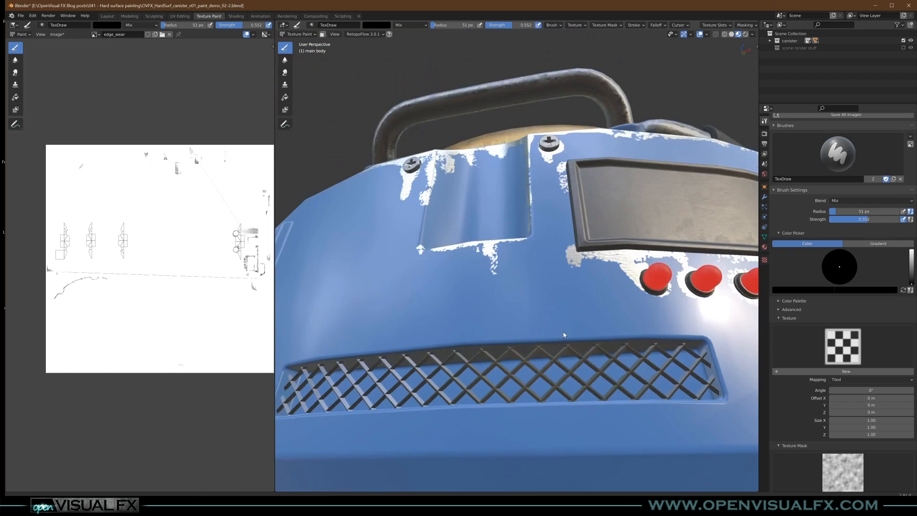
mouse_move(537, 345)
left_mouse_down()
mouse_move(594, 333)
mouse_move(636, 346)
left_mouse_up()
middle_click_drag(646, 341, 672, 344)
mouse_move(690, 345)
left_mouse_down()
mouse_move(706, 359)
mouse_move(712, 393)
left_mouse_up()
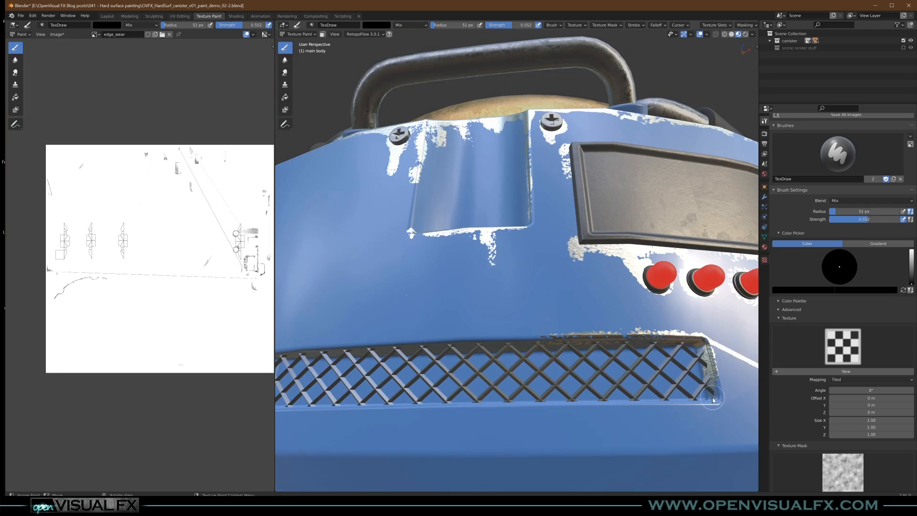
Continue the black wear along the grille opening's bottom edge, left end and remaining upper edge
middle_click_drag(684, 398, 687, 369)
mouse_move(702, 408)
left_mouse_down()
mouse_move(407, 423)
mouse_move(570, 420)
left_mouse_up()
middle_click_drag(472, 382, 548, 382)
mouse_move(548, 382)
left_mouse_down()
mouse_move(437, 389)
mouse_move(369, 377)
left_mouse_up()
middle_click_drag(369, 377, 377, 363)
left_click_drag(369, 374, 363, 337)
middle_click_drag(448, 345, 446, 330)
left_click_drag(375, 313, 528, 318)
left_click_drag(444, 299, 678, 312)
Prepare the brush for cleanup: swap the colour to white, remove the texture mask's texture and set the strength to 1.000
middle_click_drag(538, 332, 521, 343)
scroll(523, 334, "down", 2)
middle_click_drag(576, 329, 536, 358)
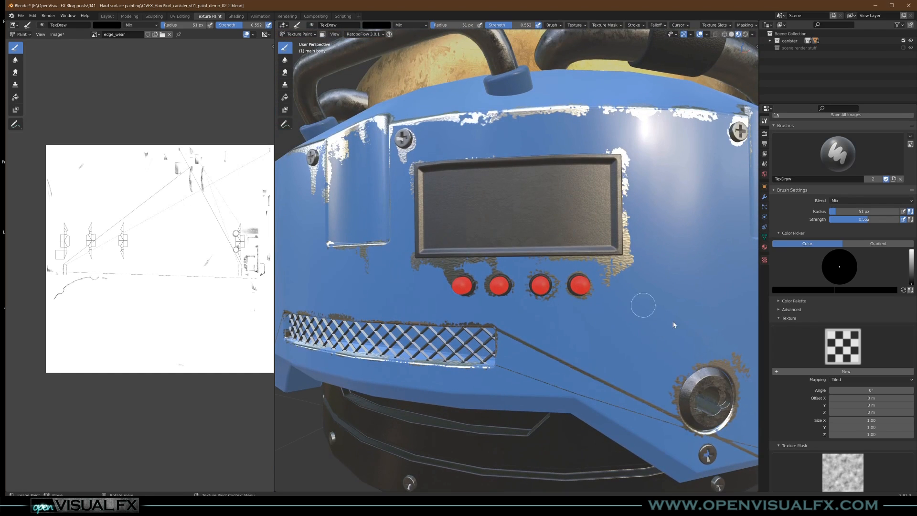
left_click_drag(911, 277, 911, 246)
scroll(907, 334, "down", 5)
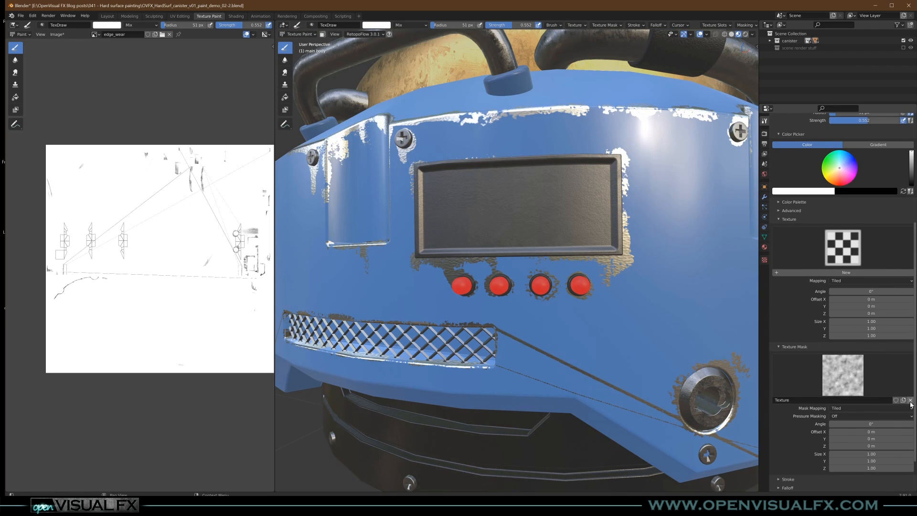
left_click(909, 402)
key("shift+f")
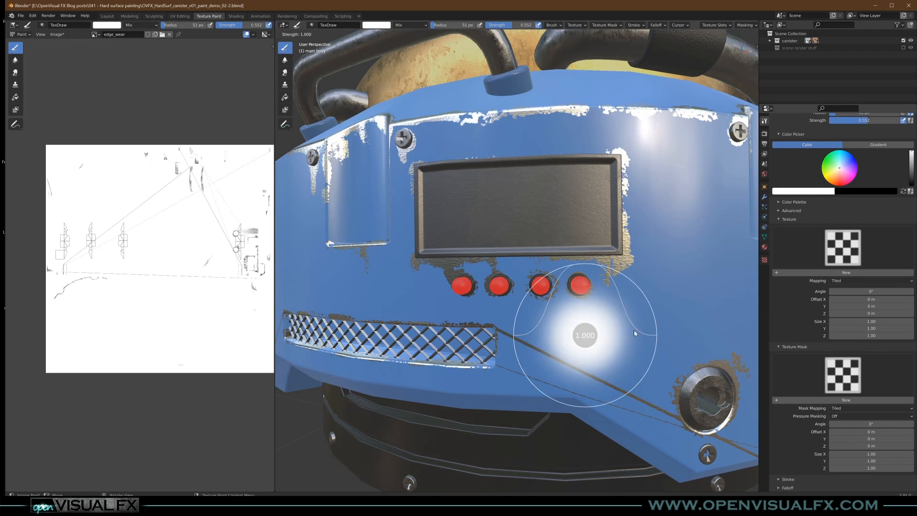
left_click(623, 334)
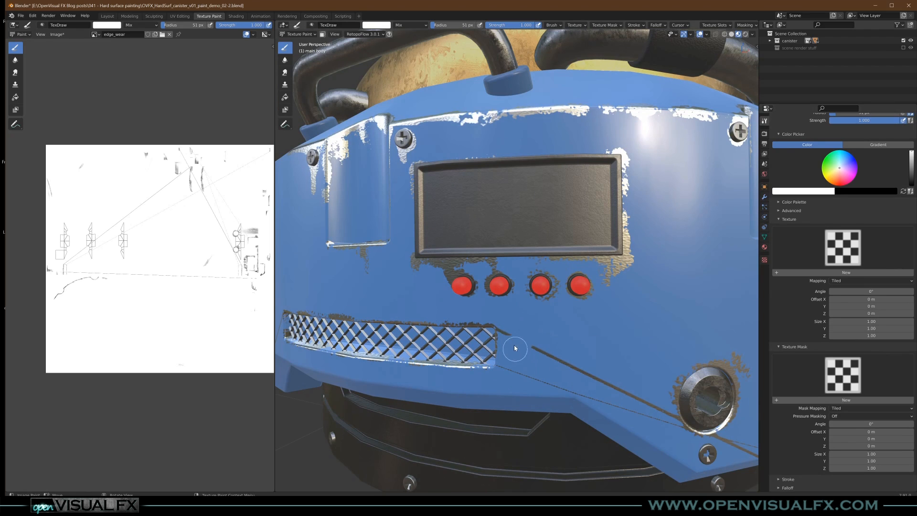
Erase the stray lines running from the grille's right end past the large round bolt and across the adjacent body side
middle_click_drag(525, 344, 507, 338)
mouse_move(571, 369)
left_mouse_down()
mouse_move(662, 422)
mouse_move(575, 387)
left_mouse_up()
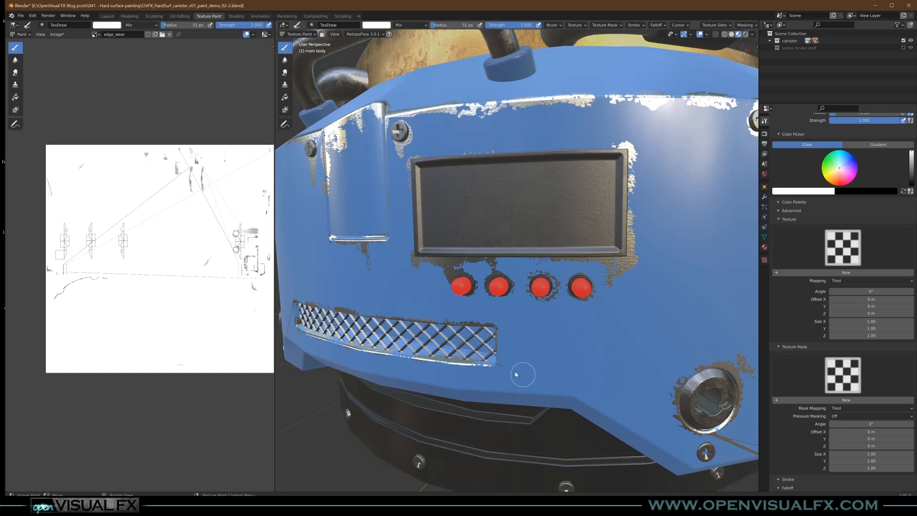
mouse_move(514, 374)
middle_mouse_down()
mouse_move(565, 350)
mouse_move(533, 384)
mouse_move(512, 379)
middle_mouse_up()
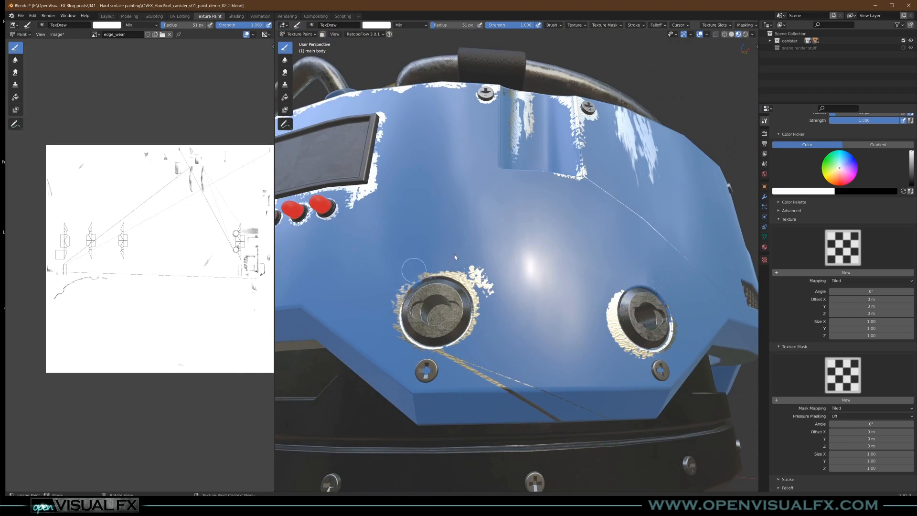
left_click_drag(467, 363, 449, 363)
mouse_move(480, 390)
left_mouse_down()
mouse_move(516, 397)
mouse_move(550, 420)
mouse_move(558, 395)
mouse_move(593, 407)
left_mouse_up()
mouse_move(642, 288)
middle_mouse_down()
mouse_move(616, 288)
mouse_move(591, 305)
mouse_move(568, 230)
mouse_move(484, 229)
middle_mouse_up()
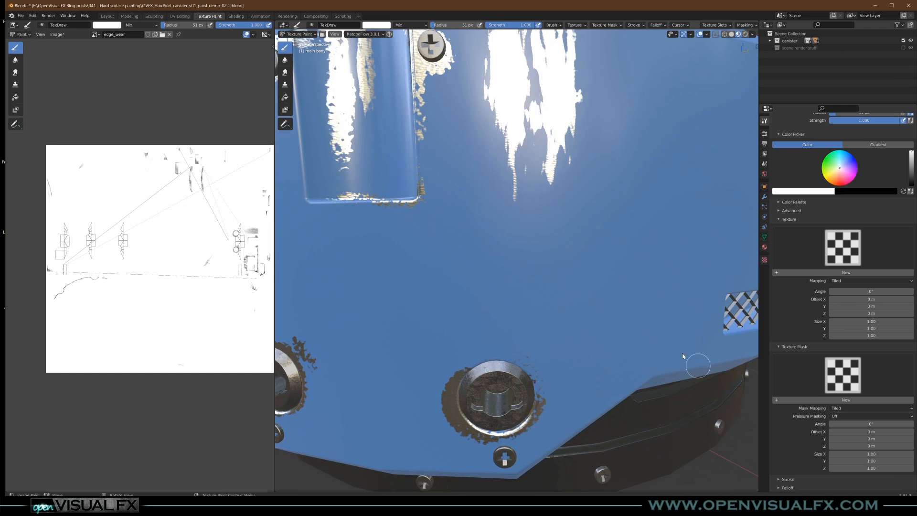
Inspect the body's sides, recesses and grille ends for remaining stray lines
scroll(501, 274, "down", 4)
middle_click_drag(468, 241, 501, 260)
middle_click_drag(444, 262, 491, 307)
scroll(538, 270, "up", 4)
scroll(491, 307, "down", 3)
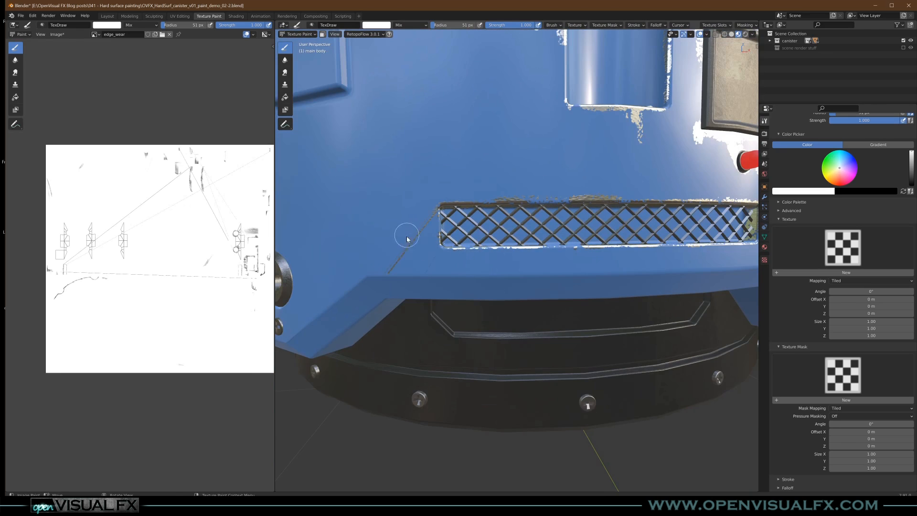
scroll(535, 208, "down", 3)
middle_click_drag(535, 208, 363, 239)
scroll(531, 231, "up", 3)
scroll(531, 228, "down", 3)
scroll(357, 236, "up", 3)
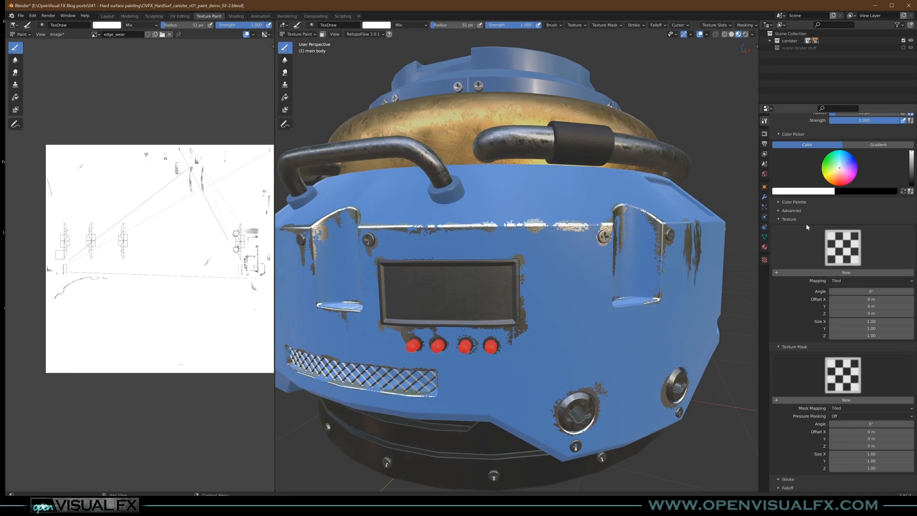
Set the brush back to black with the cloudy Texture as its mask, strength 0.422 and radius 115 px
left_click(902, 191)
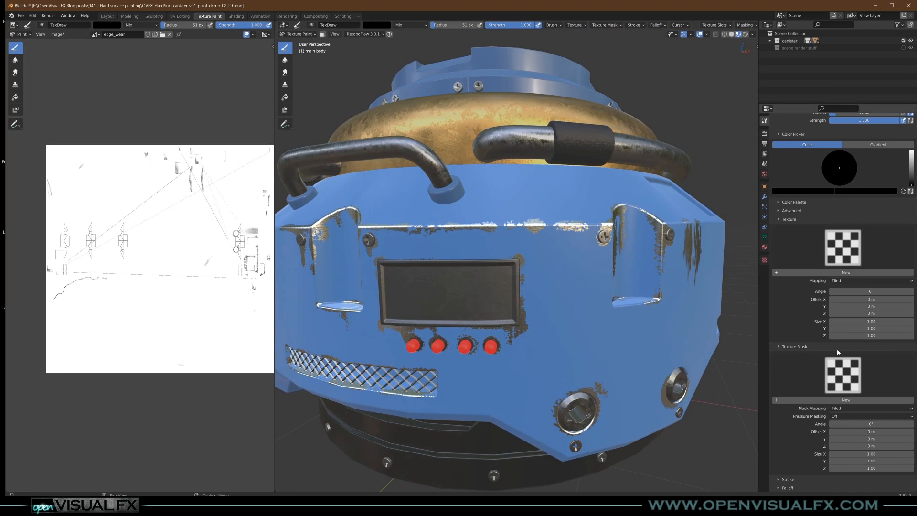
left_click(842, 375)
left_click(697, 263)
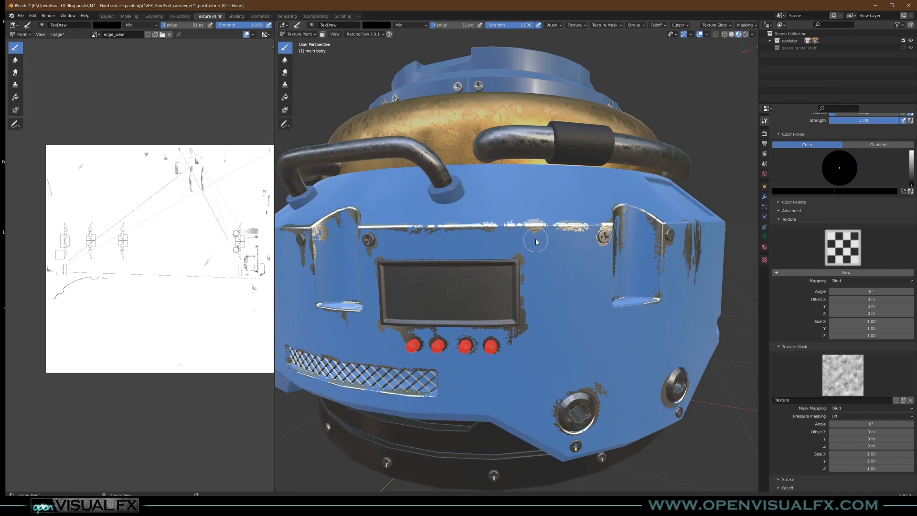
scroll(535, 233, "up", 1)
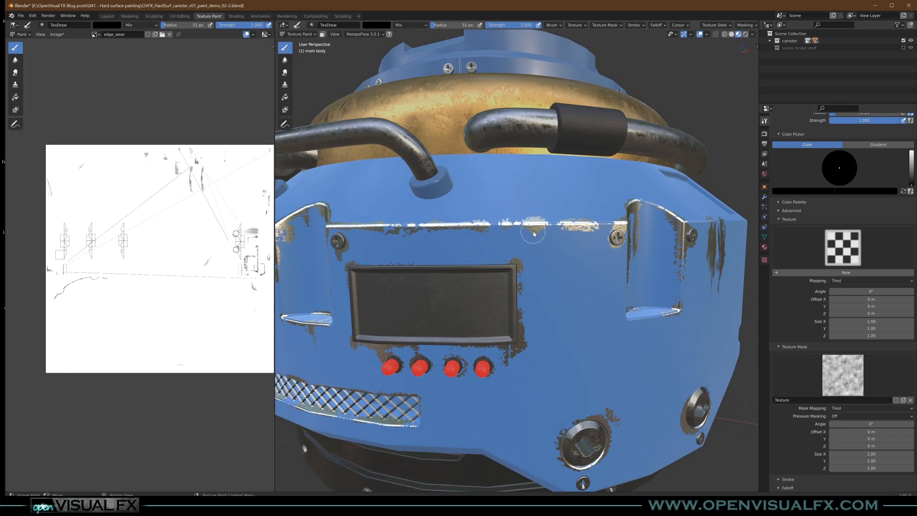
key("shift+f")
left_click(507, 236)
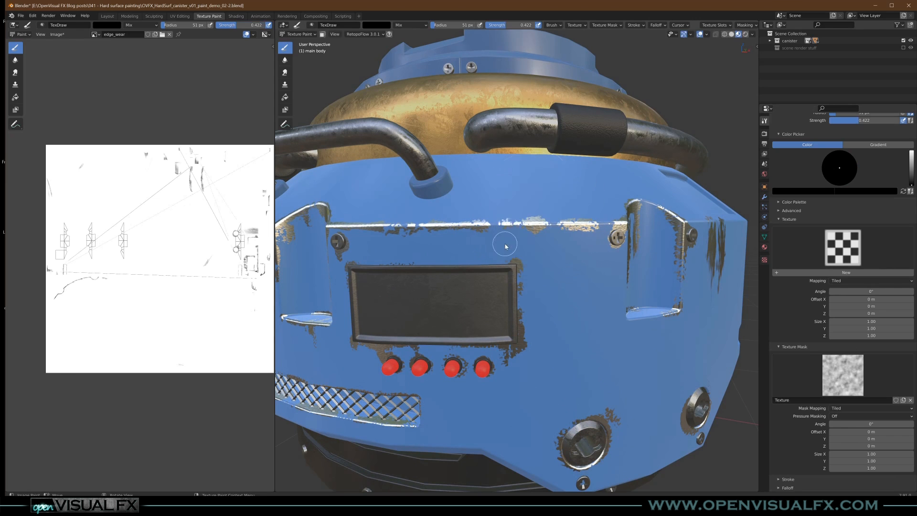
left_click(520, 268)
Paint large chipped patches on the sloped top surface beneath the padded handle, with a trail running down to the seam
scroll(520, 269, "up", 2)
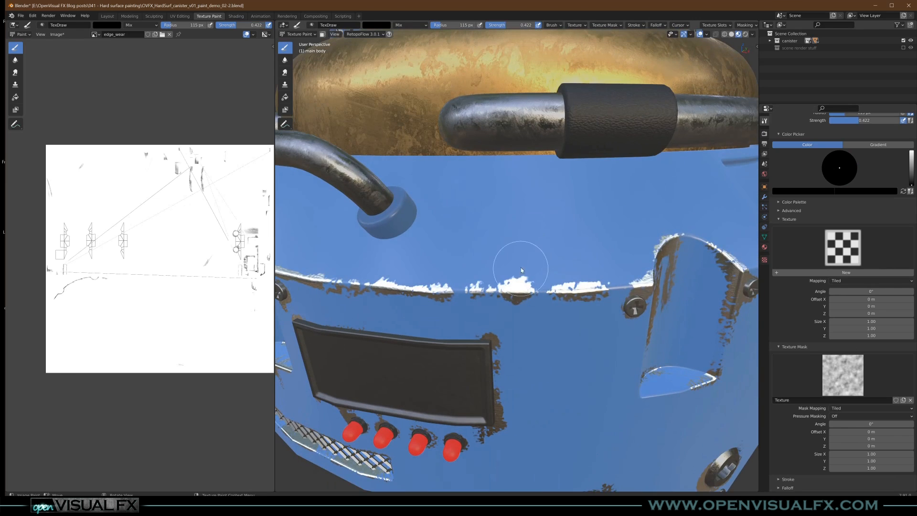
mouse_move(512, 165)
left_mouse_down()
mouse_move(457, 169)
mouse_move(403, 156)
left_mouse_up()
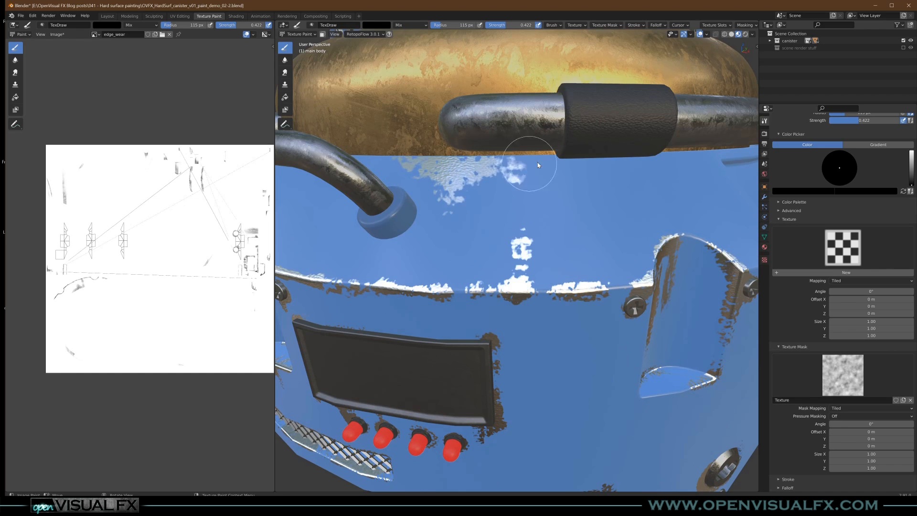
middle_click_drag(586, 207, 517, 173)
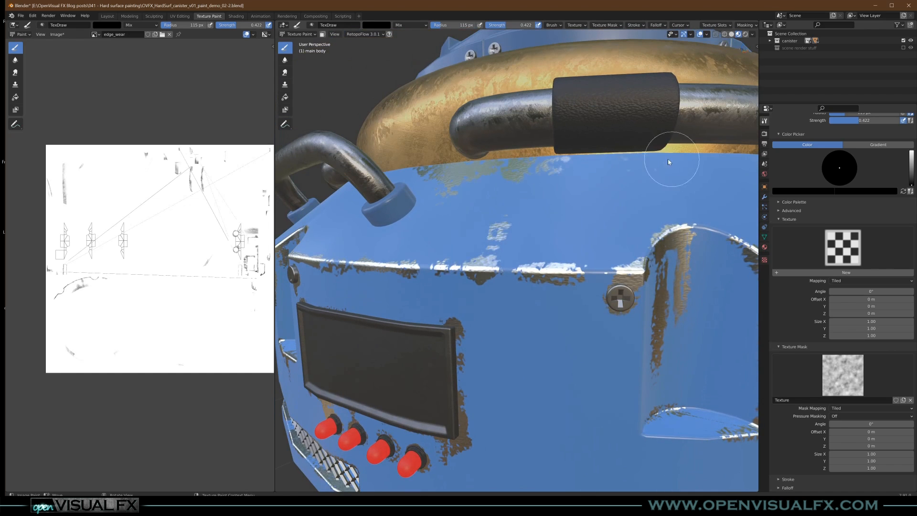
middle_click_drag(600, 185, 595, 172)
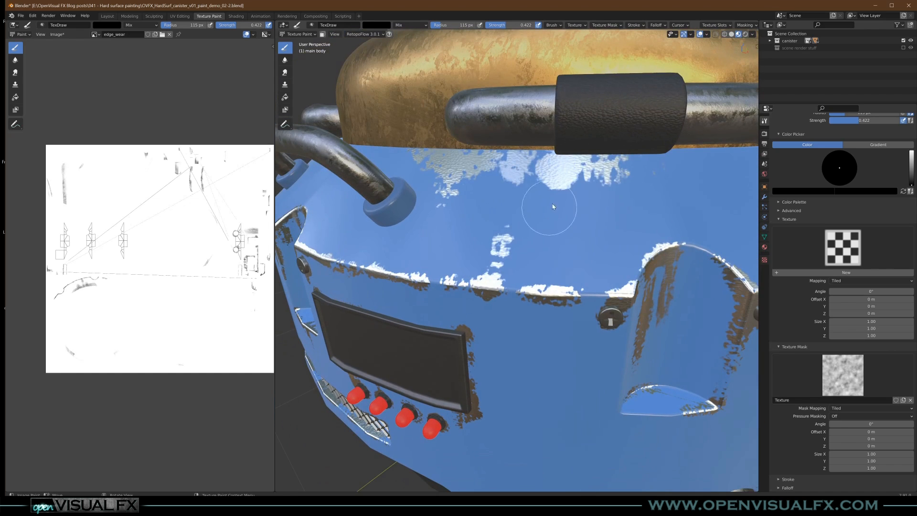
left_click_drag(549, 210, 547, 235)
mouse_move(519, 196)
left_mouse_down()
mouse_move(587, 180)
mouse_move(634, 185)
left_mouse_up()
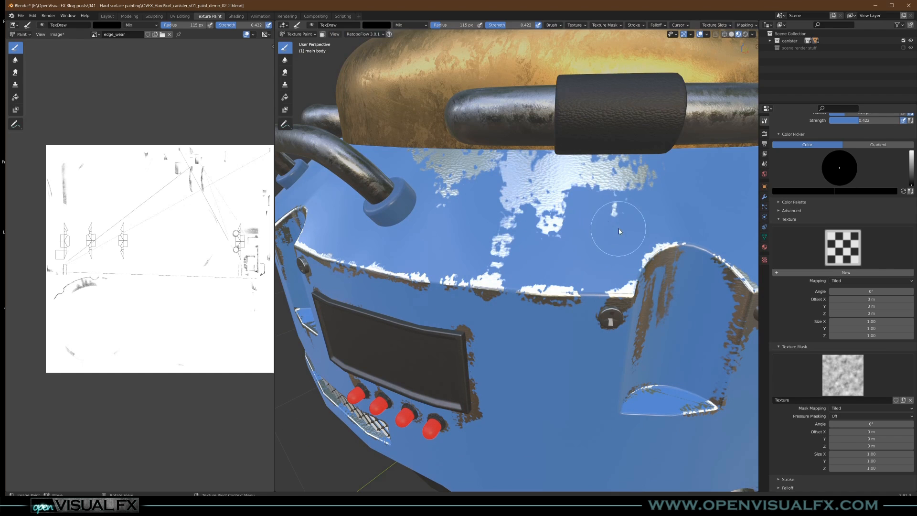
Lower the brush strength to 0.240 and paint scattered chips below and above the seam between the display and the right recess
key("shift+f")
left_click(596, 210)
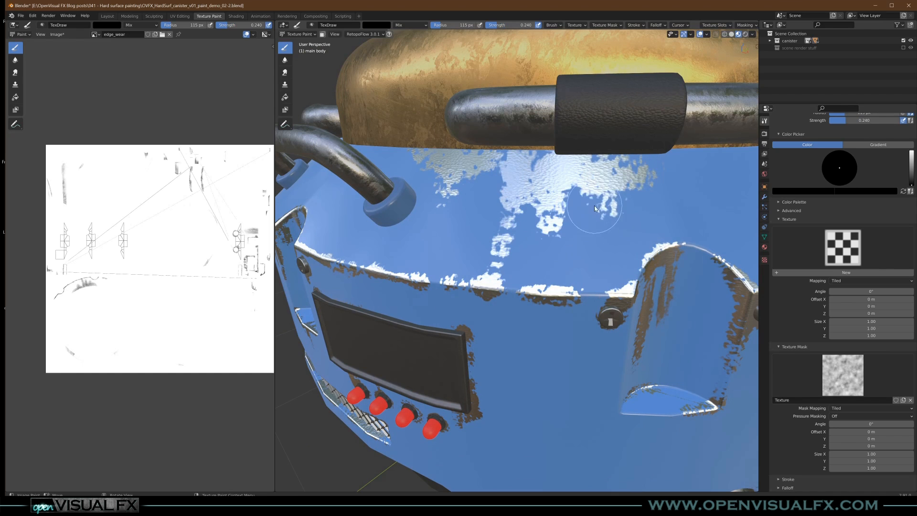
middle_click_drag(513, 250, 530, 265)
left_click_drag(540, 290, 563, 292)
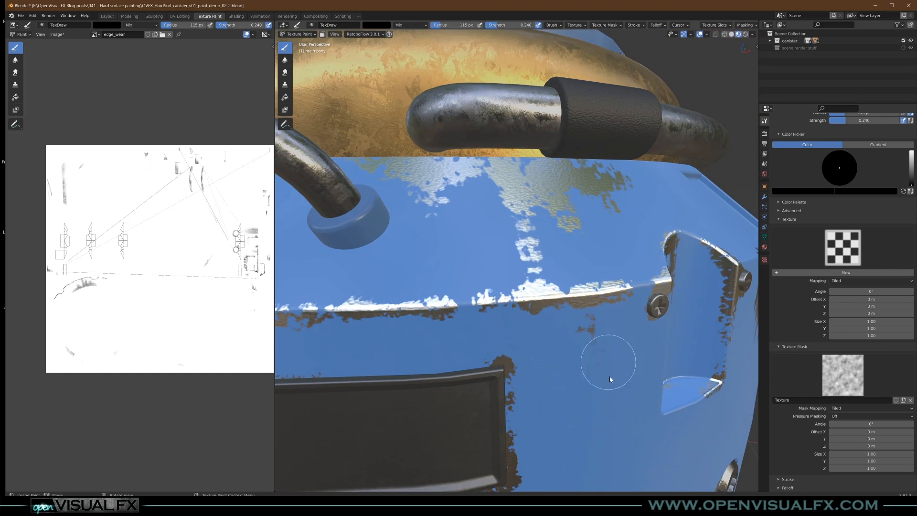
middle_click_drag(623, 328, 568, 289)
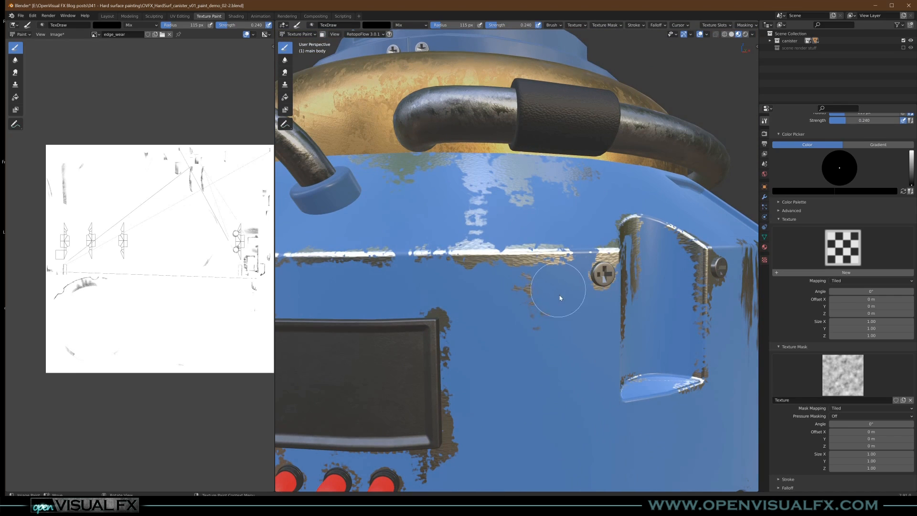
middle_click_drag(579, 328, 579, 311)
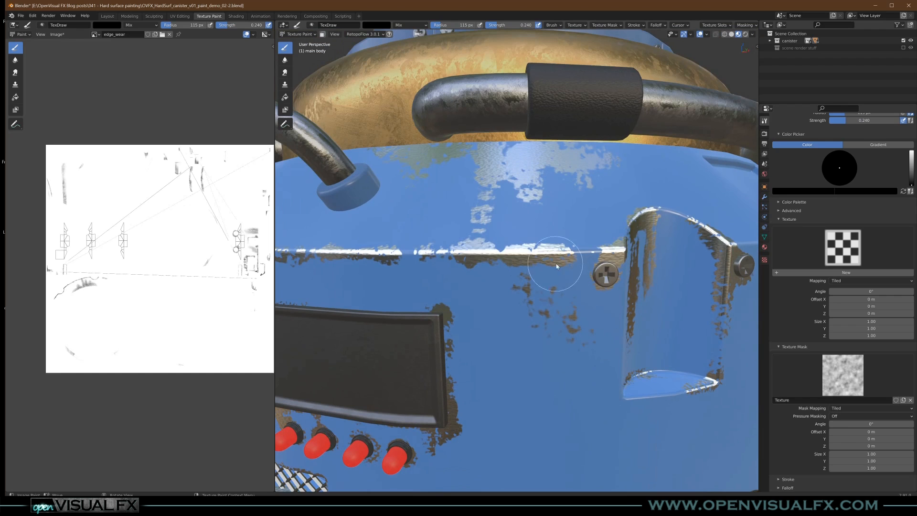
middle_click_drag(570, 194, 557, 193)
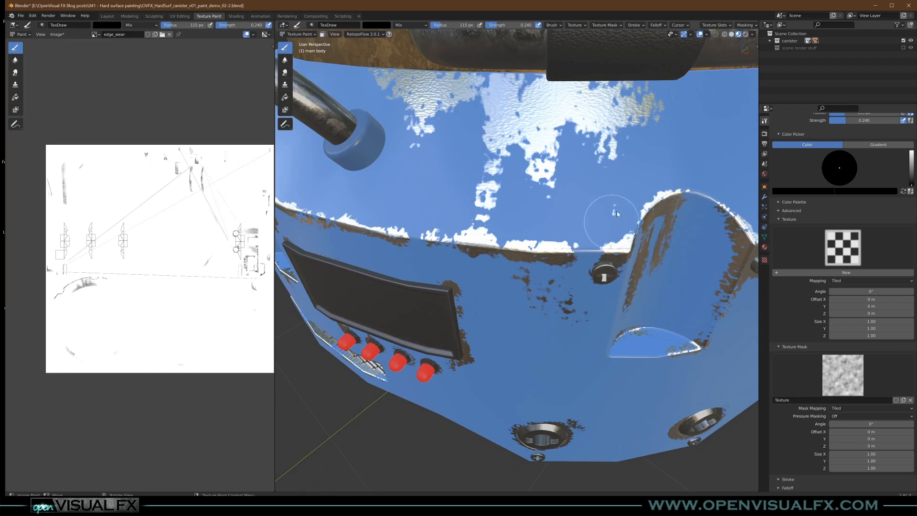
middle_click_drag(607, 230, 534, 245)
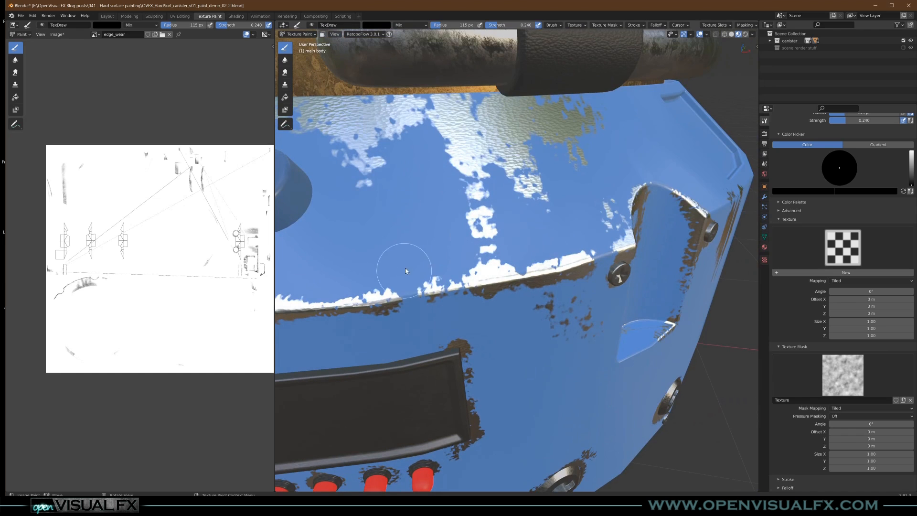
Paint small chips along the sloped surface above the seam, in front of the thin handle's foot
mouse_move(423, 271)
left_mouse_down()
mouse_move(444, 294)
mouse_move(376, 271)
left_mouse_up()
middle_click_drag(337, 258, 480, 247)
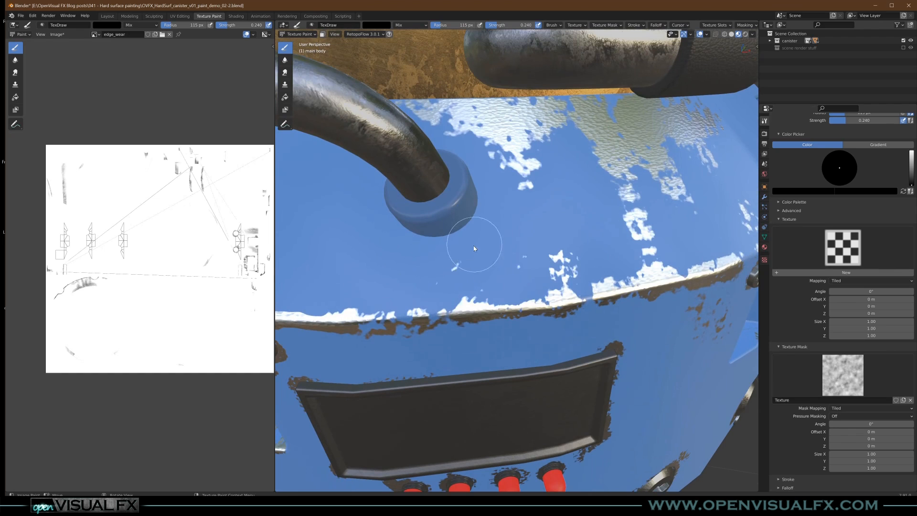
left_click_drag(413, 286, 445, 308)
middle_click_drag(391, 310, 430, 256)
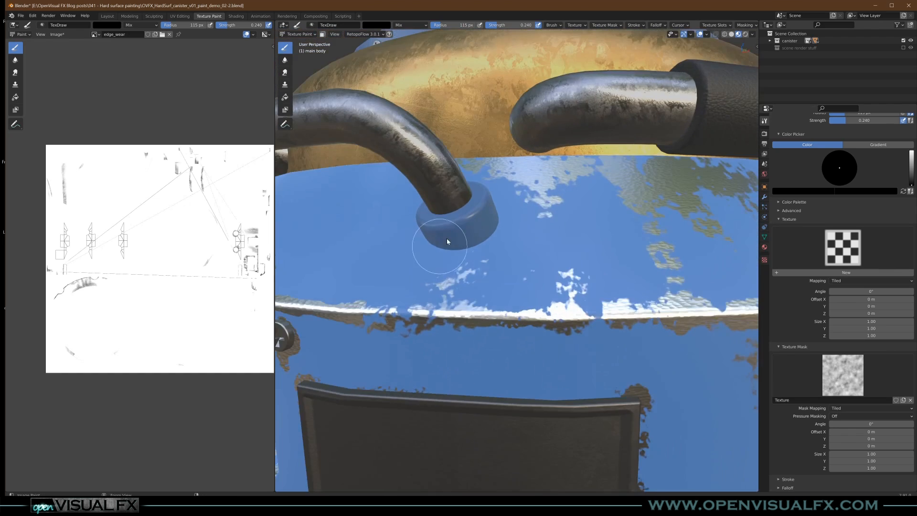
scroll(504, 270, "down", 6)
scroll(506, 270, "up", 4)
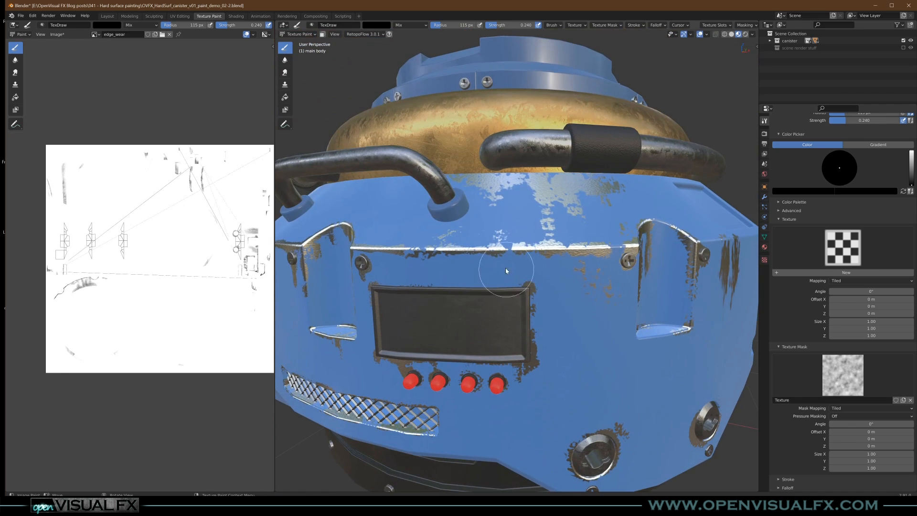
Paint scattered chips between the seam and the display frame's upper edge
scroll(476, 274, "up", 5)
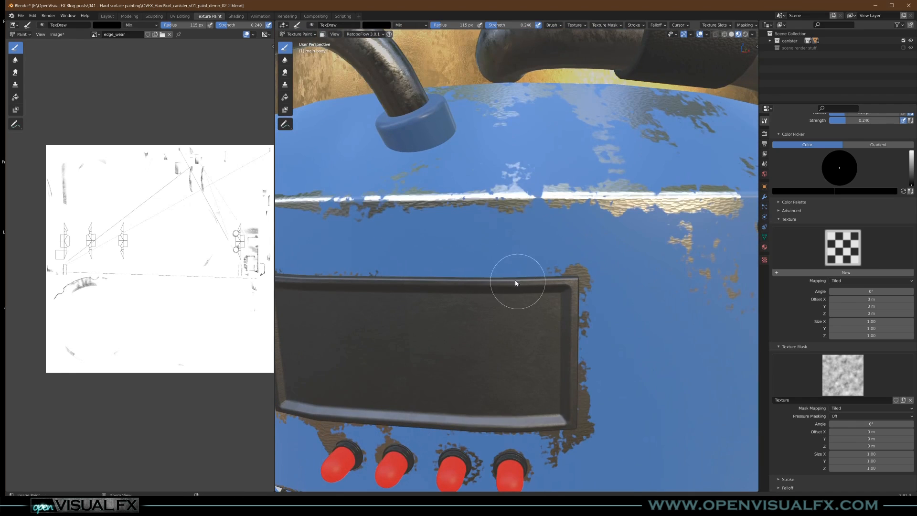
scroll(508, 275, "down", 2)
mouse_move(444, 271)
left_mouse_down()
mouse_move(535, 274)
mouse_move(453, 270)
left_mouse_up()
middle_click_drag(453, 269, 505, 260)
left_click_drag(484, 262, 509, 264)
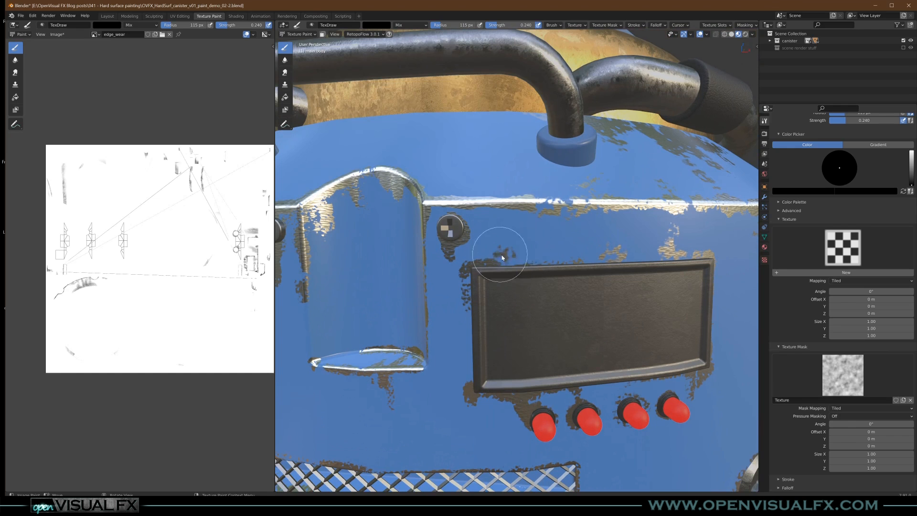
left_click_drag(486, 207, 472, 209)
Paint chipped patches on the sloped top surface beside and around the thin handle's foot
middle_click_drag(493, 203, 494, 183)
scroll(494, 177, "down", 2)
scroll(494, 165, "down", 4)
left_click_drag(476, 168, 486, 163)
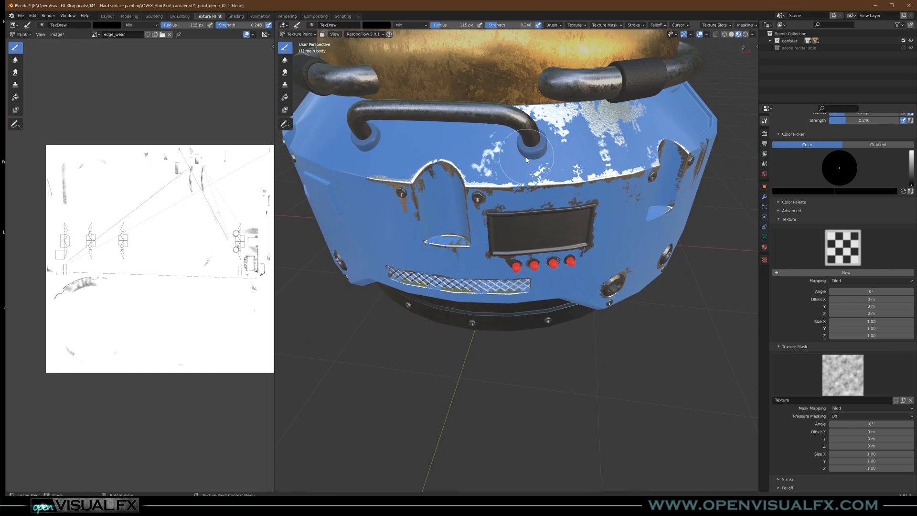
scroll(521, 153, "up", 6)
scroll(523, 158, "down", 3)
middle_click_drag(523, 162, 514, 211)
mouse_move(522, 196)
left_mouse_down()
mouse_move(508, 207)
mouse_move(490, 195)
left_mouse_up()
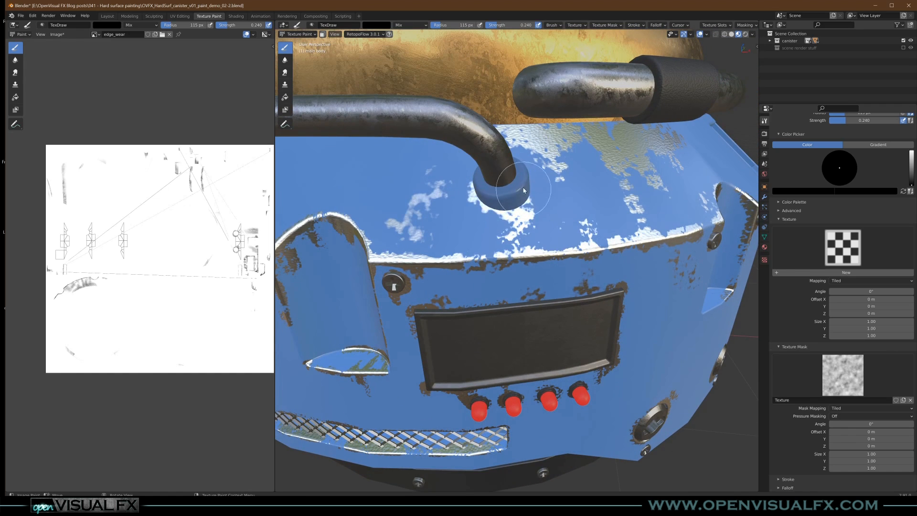
middle_click_drag(520, 184, 507, 160)
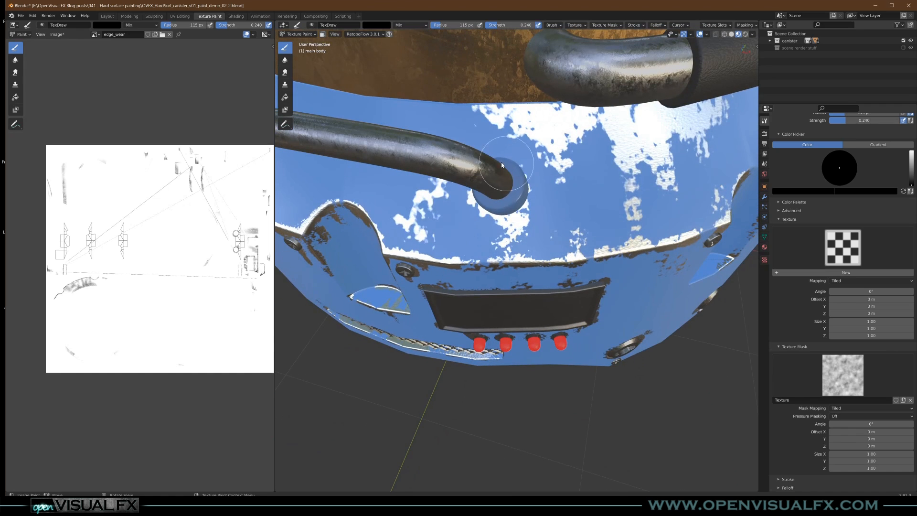
Paint scattered chip patches on both sides of the red buttons, near the large round bolt and between the left recess and grille
middle_click_drag(507, 243, 506, 194)
mouse_move(507, 193)
middle_mouse_down("ctrl")
mouse_move(507, 223)
mouse_move(531, 262)
mouse_move(494, 281)
middle_mouse_up("ctrl")
scroll(540, 261, "up", 5)
scroll(554, 257, "down", 3)
middle_click_drag(440, 288, 426, 270, "ctrl")
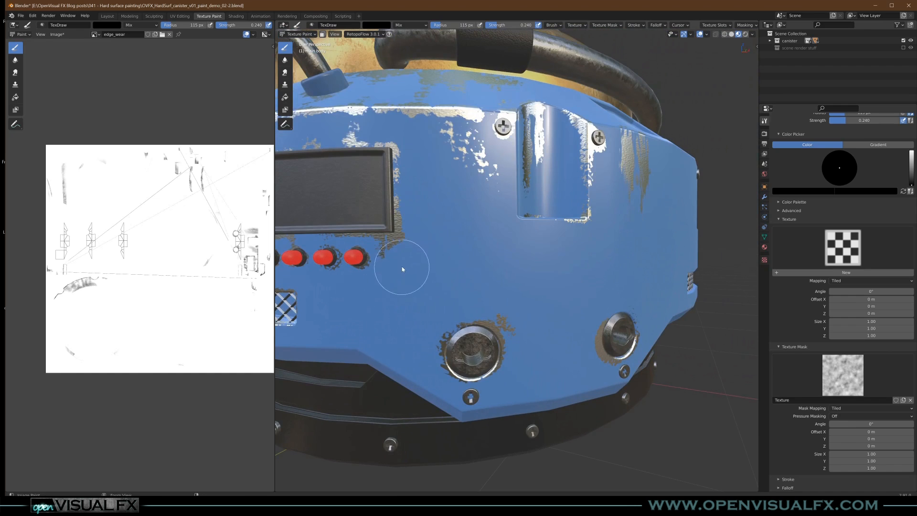
scroll(400, 277, "down", 3)
mouse_move(398, 295)
left_mouse_down()
mouse_move(400, 272)
mouse_move(417, 257)
left_mouse_up()
left_click_drag(429, 313, 429, 287)
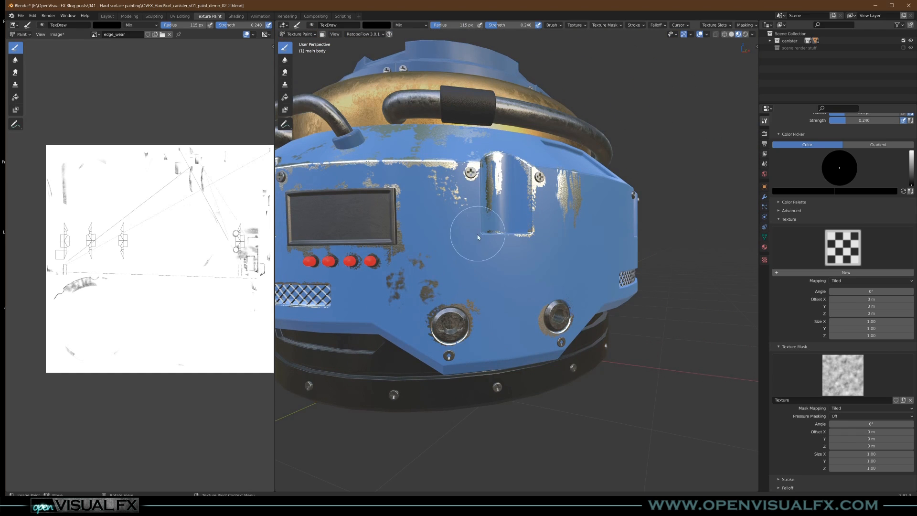
mouse_move(444, 260)
middle_mouse_down()
mouse_move(448, 251)
mouse_move(465, 284)
mouse_move(435, 299)
mouse_move(371, 288)
mouse_move(466, 333)
middle_mouse_up()
left_click_drag(471, 337, 473, 329)
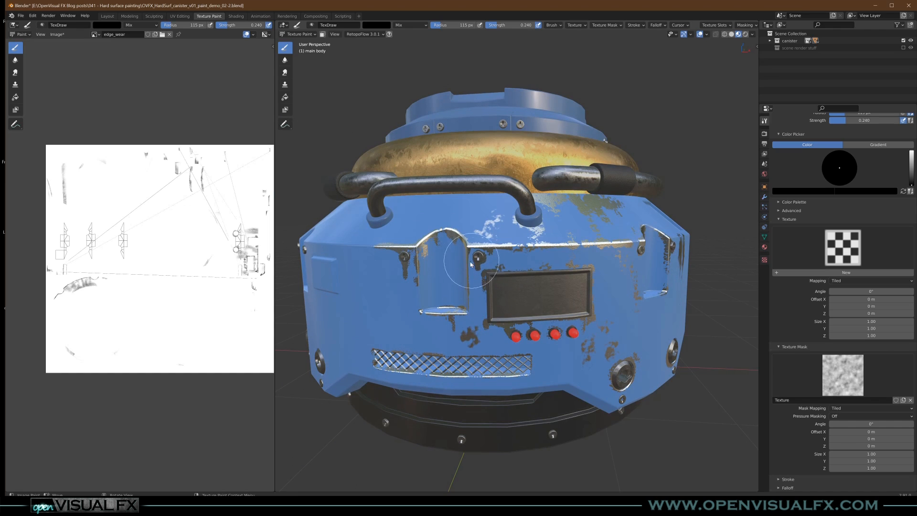
Paint chips beside the left recess and on the sloped surface above the right recess
left_click_drag(405, 308, 409, 314)
mouse_move(497, 286)
middle_mouse_down()
mouse_move(519, 294)
mouse_move(457, 296)
middle_mouse_up()
middle_click_drag(547, 307, 504, 312, "ctrl")
middle_click_drag(608, 303, 585, 302)
middle_click_drag(585, 302, 683, 338, "ctrl")
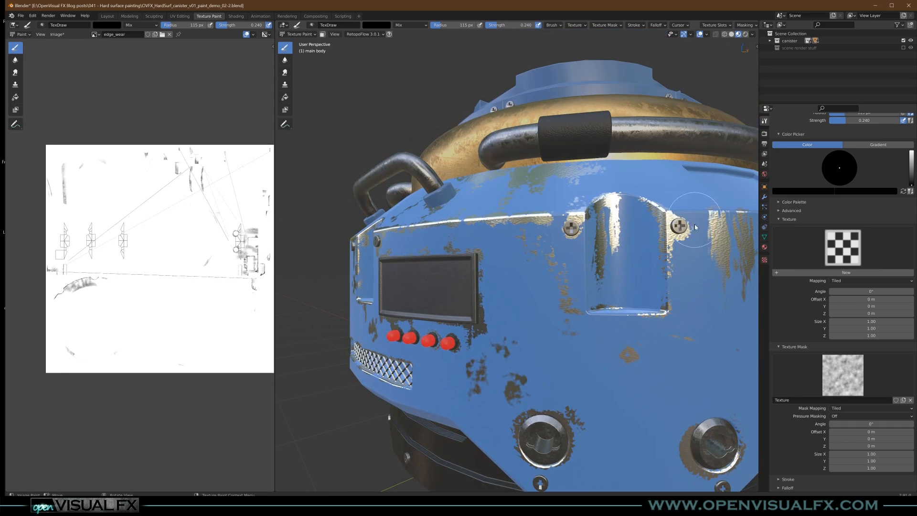
mouse_move(693, 200)
middle_mouse_down()
mouse_move(671, 233)
mouse_move(688, 194)
middle_mouse_up()
left_click_drag(672, 191, 640, 184)
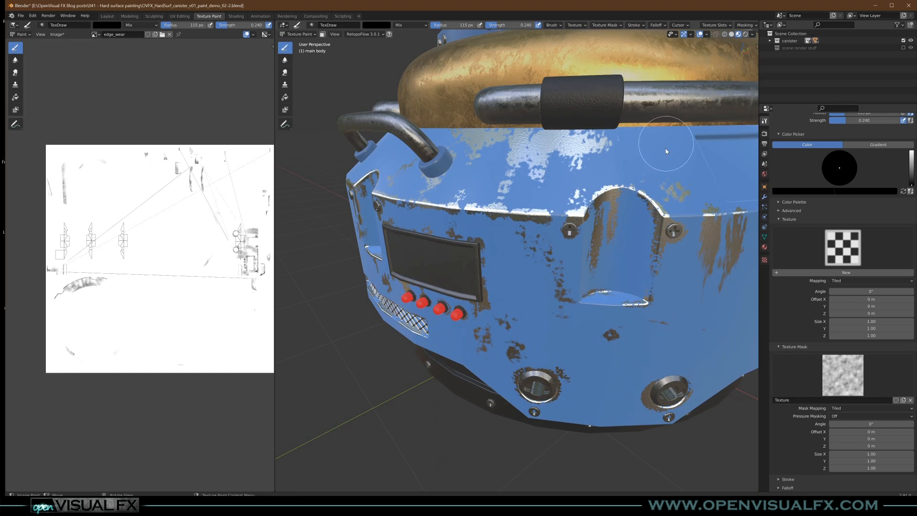
mouse_move(585, 297)
middle_mouse_down()
mouse_move(609, 277)
mouse_move(601, 280)
middle_mouse_up()
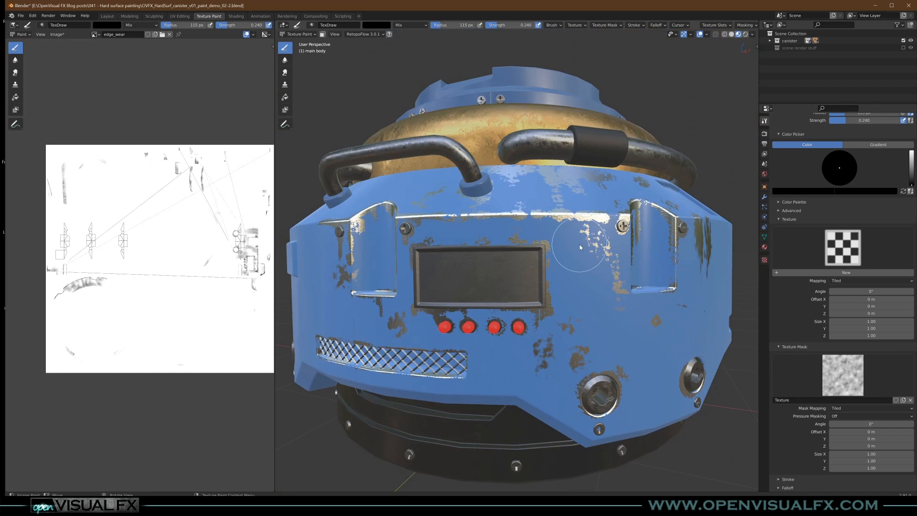
Check the worn body material in the Shading workspace, return to Texture Paint and save the blend file
left_click(236, 16)
middle_click_drag(553, 170, 506, 159, "ctrl")
middle_click_drag(422, 385, 430, 388)
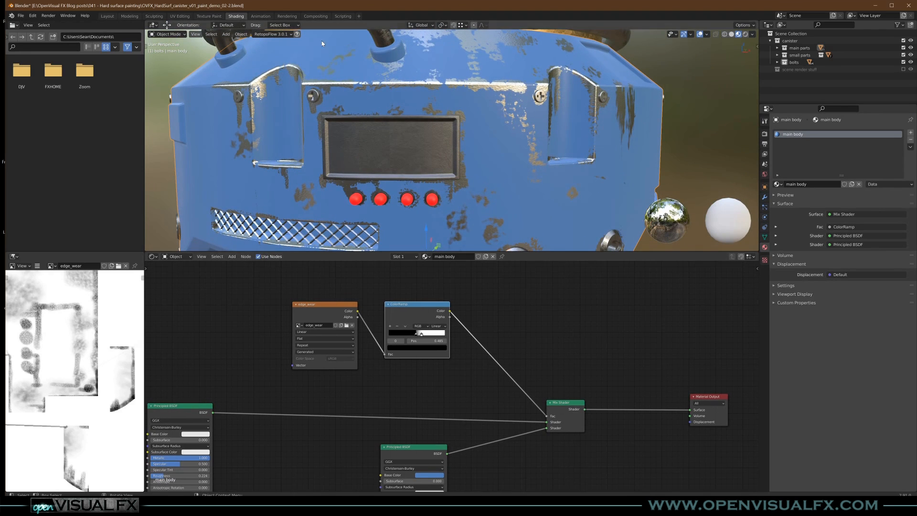
left_click(209, 16)
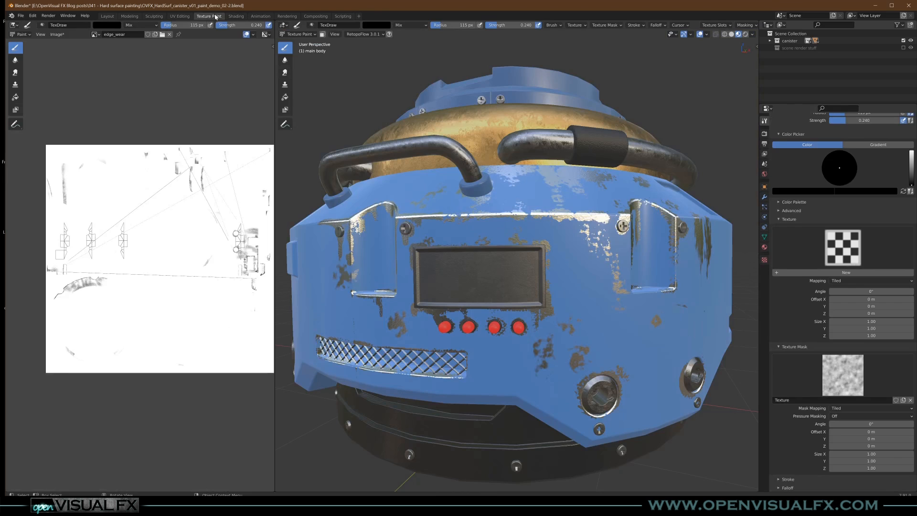
left_click(20, 15)
left_click(30, 64)
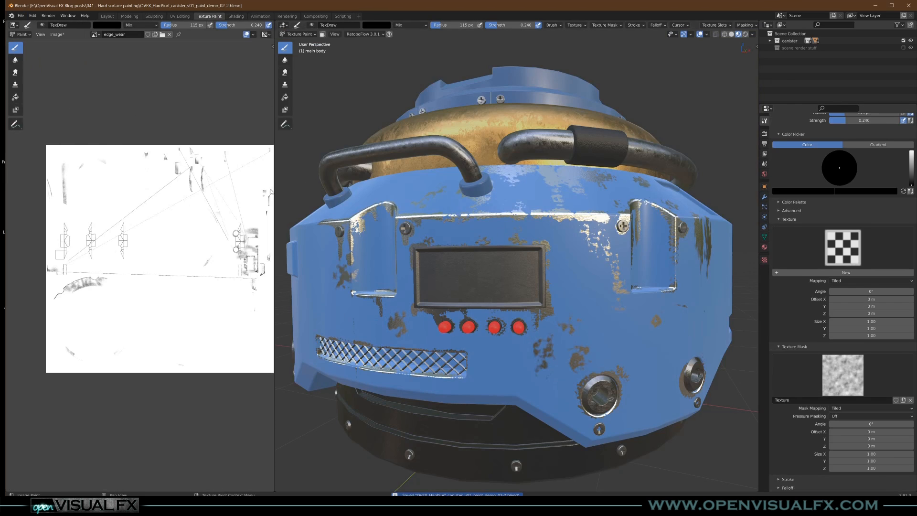
Save all painted texture images from the texture slots, including the edge_wear mask
scroll(846, 209, "up", 7)
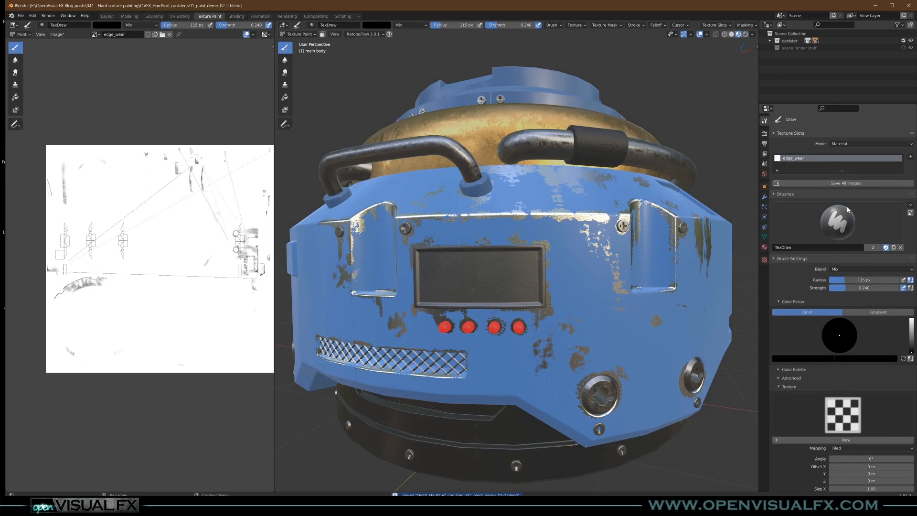
left_click_drag(841, 170, 842, 209)
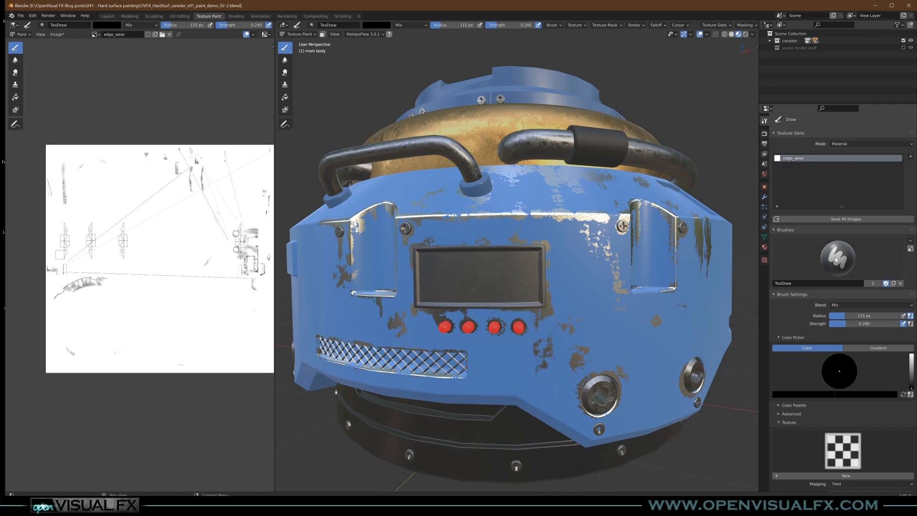
left_click(839, 220)
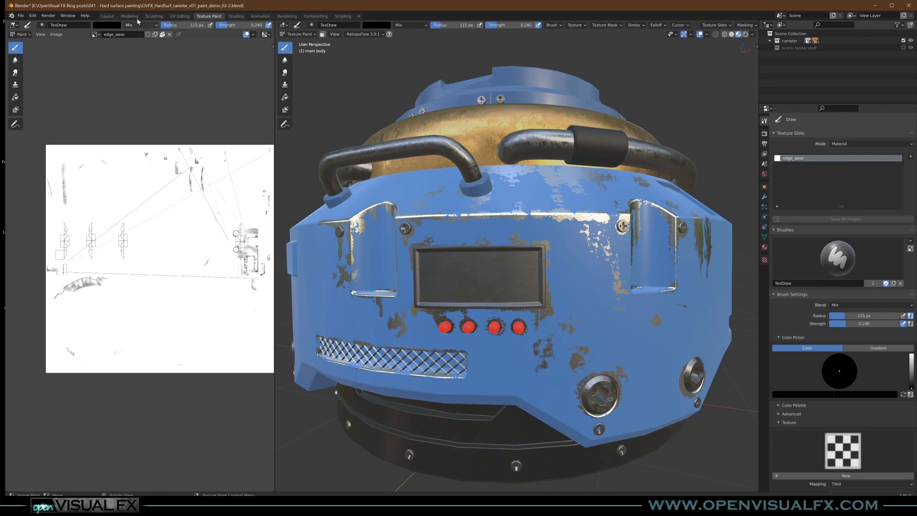
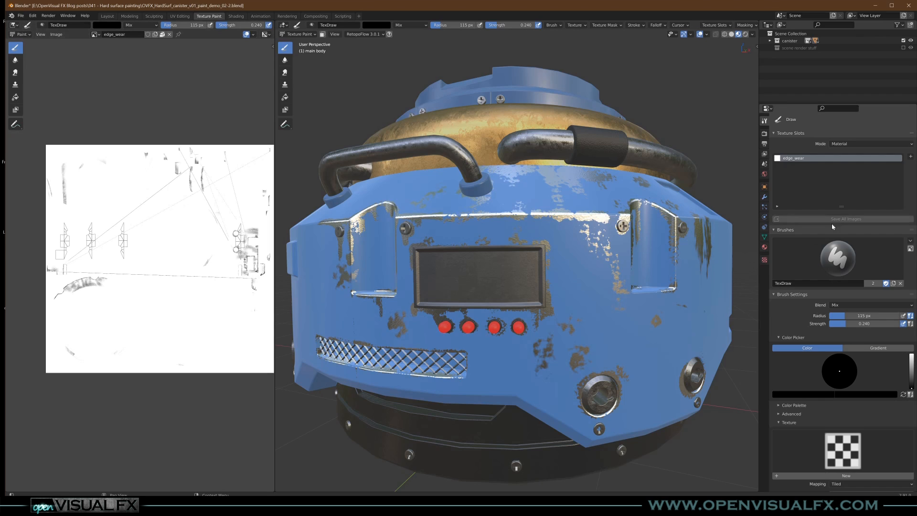
Turn on automatic packing of external data into the blend file, and save the file again
left_click(21, 15)
mouse_move(41, 130)
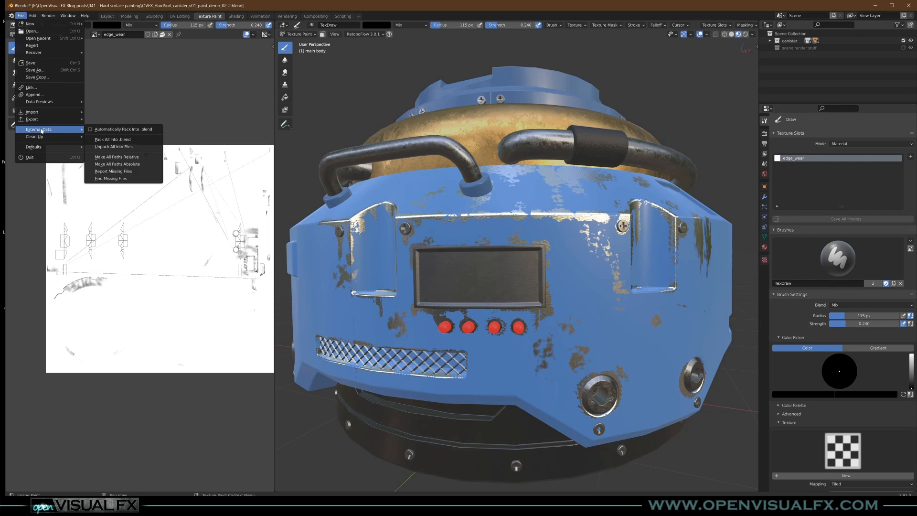
left_click(111, 130)
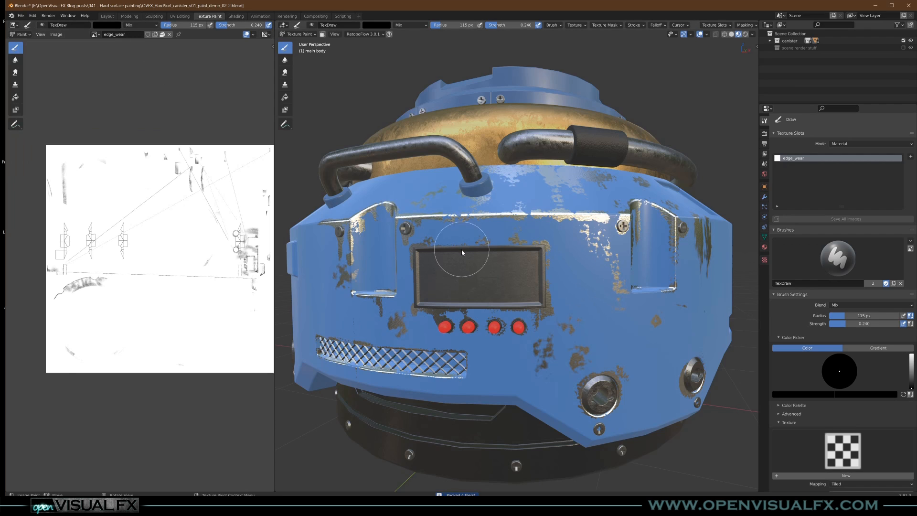
key("ctrl+s")
middle_click_drag(670, 319, 526, 284)
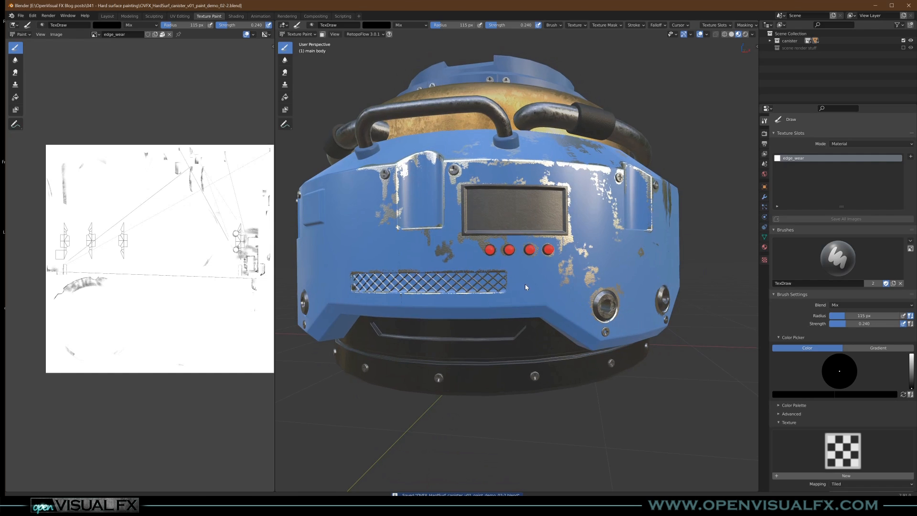
In the Shading workspace, move the metal shader with its texture and bump nodes away from the mix and enclose them in a frame
left_click(235, 16)
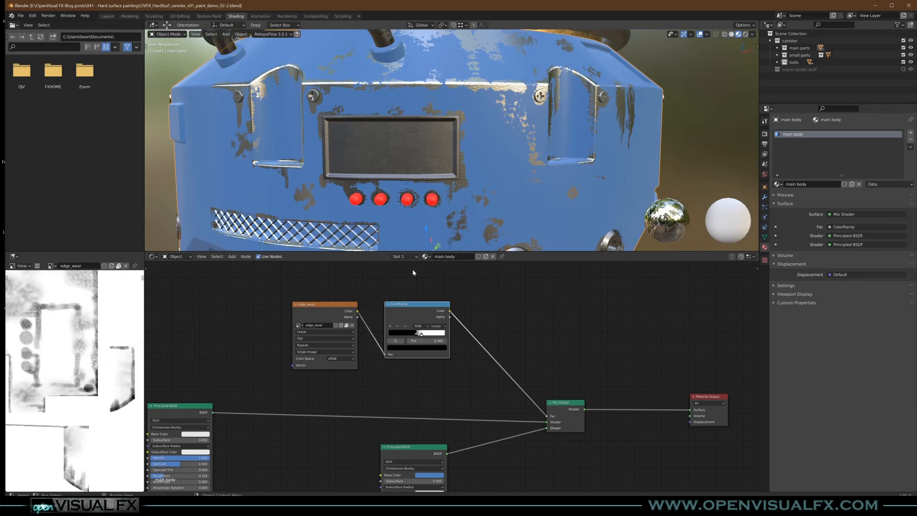
mouse_move(522, 126)
middle_mouse_down()
mouse_move(527, 157)
mouse_move(533, 139)
middle_mouse_up()
scroll(486, 394, "down", 6)
middle_click_drag(491, 404, 566, 349)
left_click_drag(511, 379, 545, 387)
middle_click_drag(426, 399, 525, 377)
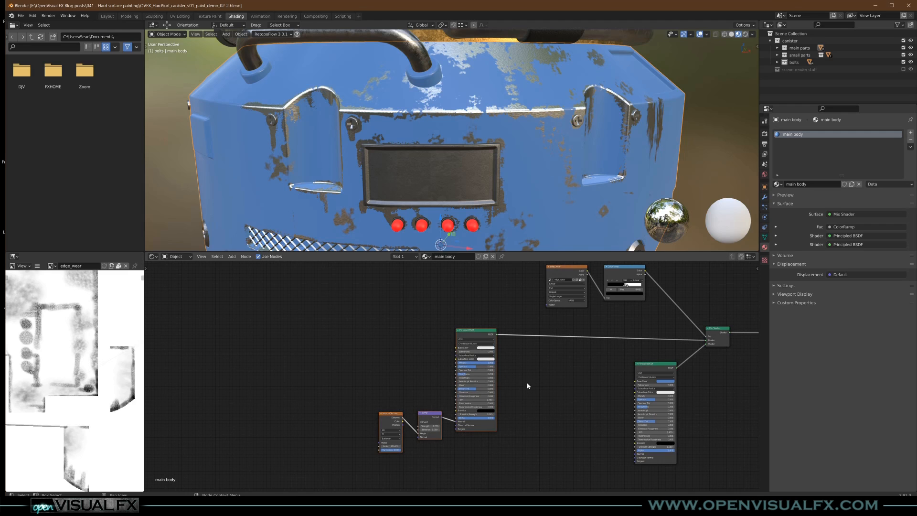
key("g")
left_click(439, 378)
left_click_drag(254, 302, 415, 421)
key("ctrl+j")
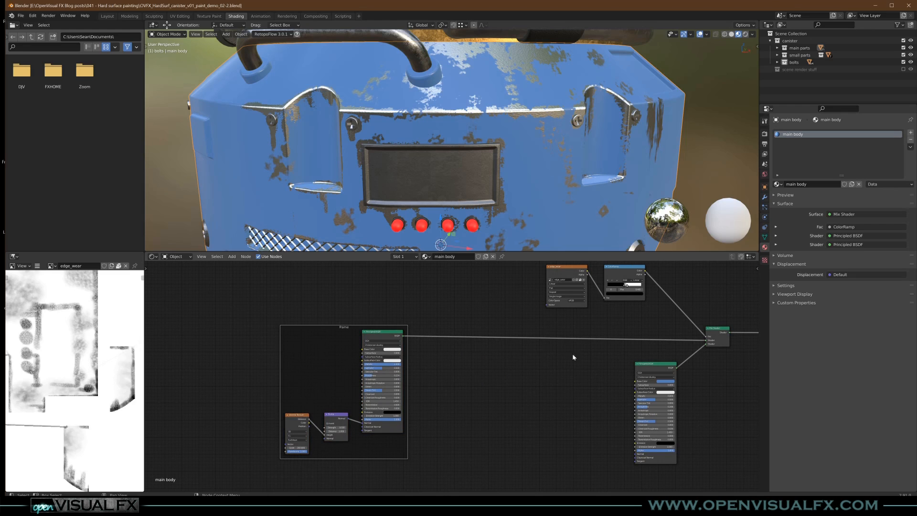
Label the new node frame Metal and enable its custom colour
key("n")
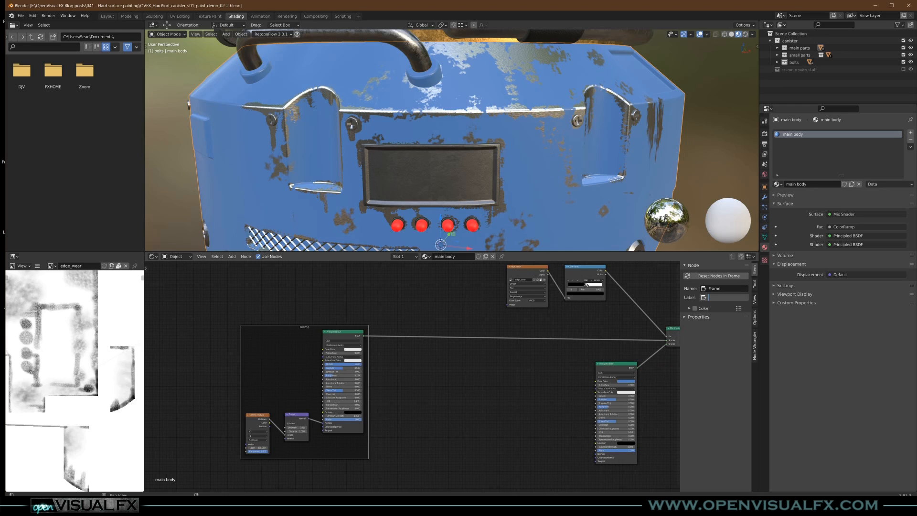
type("Metal")
key("Return")
left_click(694, 307)
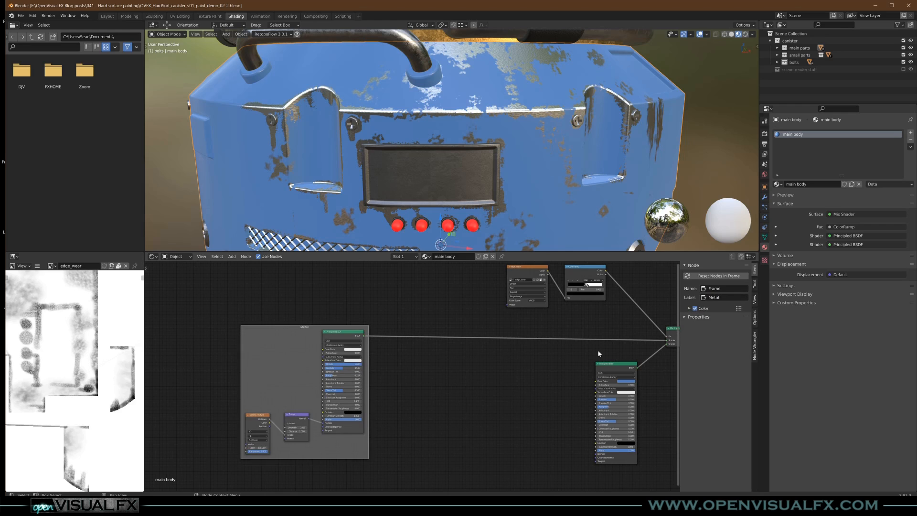
left_click_drag(285, 358, 281, 352)
Move the blue paint Principled BSDF node slightly farther from the Mix Shader
middle_click_drag(505, 380, 547, 329)
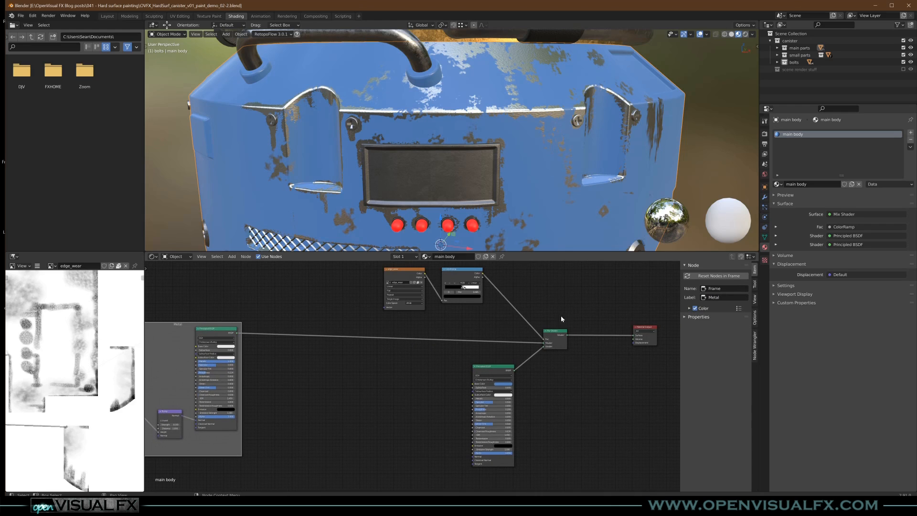
mouse_move(502, 372)
left_mouse_down()
mouse_move(460, 375)
mouse_move(487, 366)
left_mouse_up()
middle_click_drag(350, 392, 392, 374)
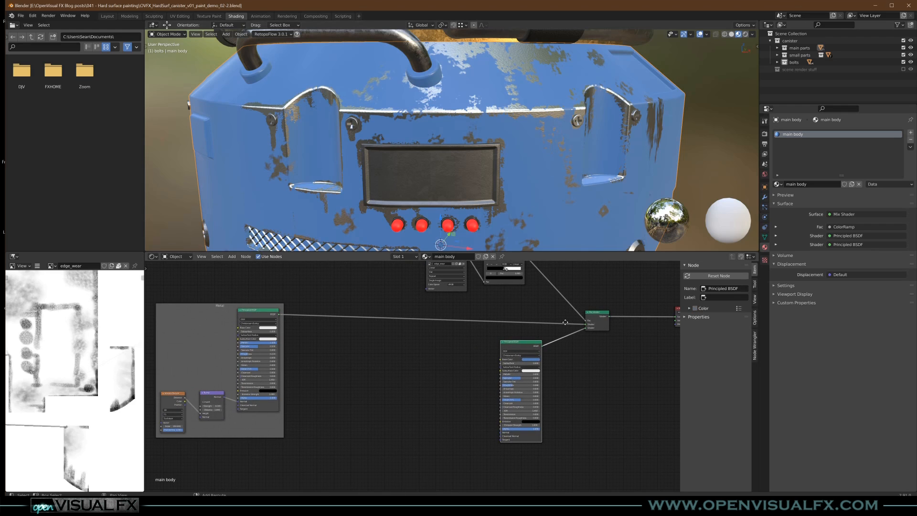
Cut the link between the edge_wear ColorRamp and the Mix Shader's factor input
middle_click_drag(486, 343, 432, 378)
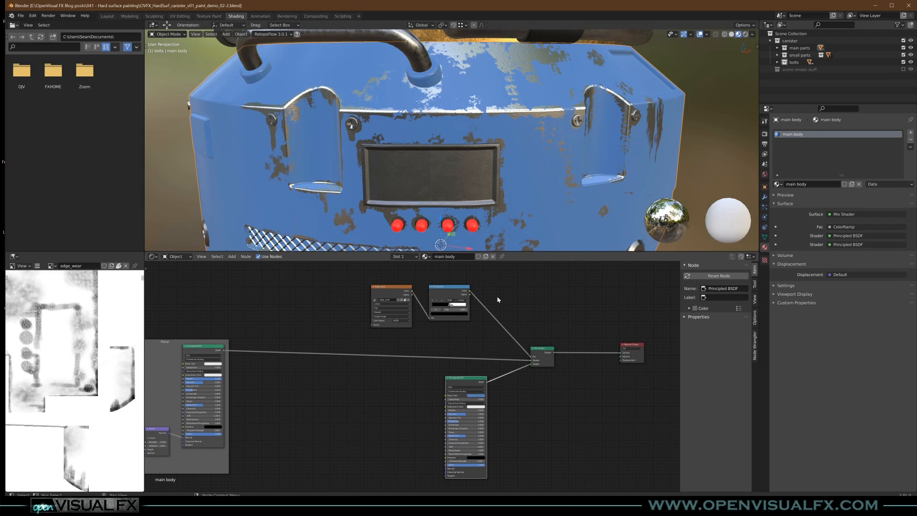
right_click_drag(478, 327, 492, 316, "ctrl")
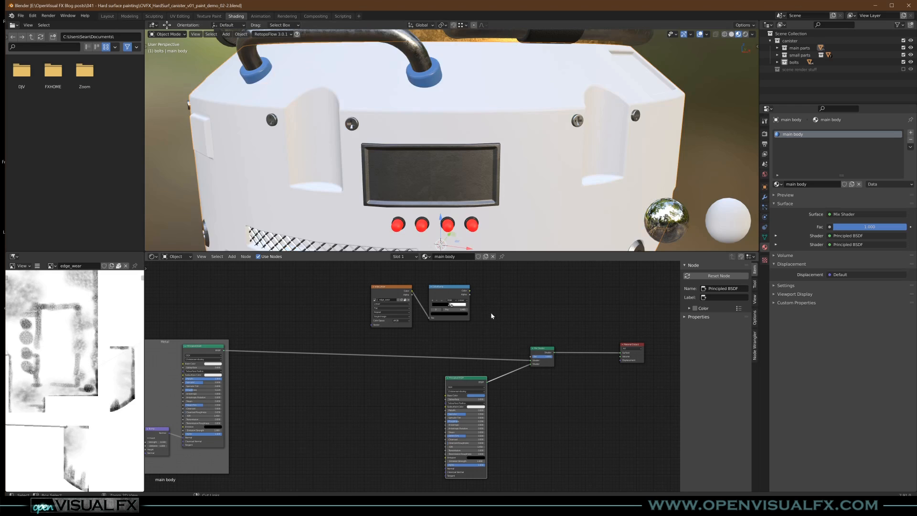
middle_click_drag(507, 203, 503, 192, "shift")
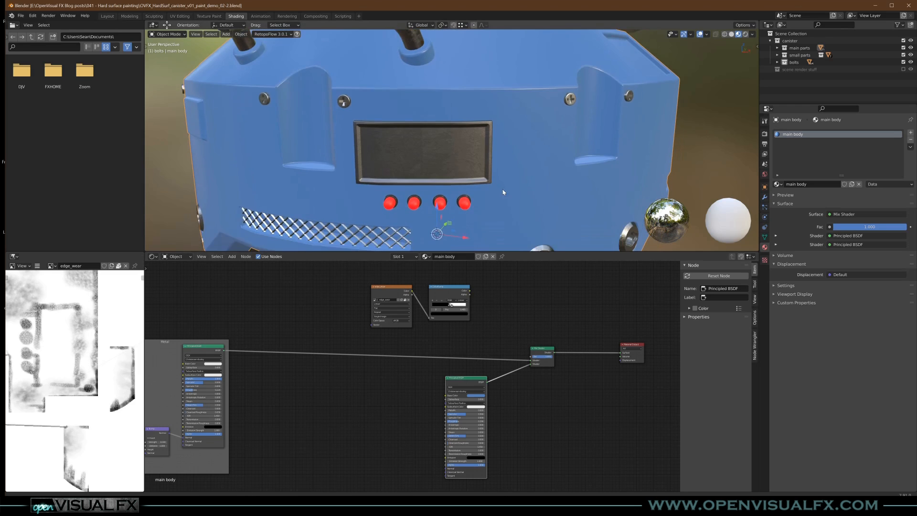
Switch to the grunge folder in File Explorer and preview Grungemaps0037_11_M.jpg, Grunge_gray_18.jpg and 64275403-scratched-metal-texture.jpg
scroll(503, 165, "down", 2)
middle_click_drag(412, 419, 416, 394)
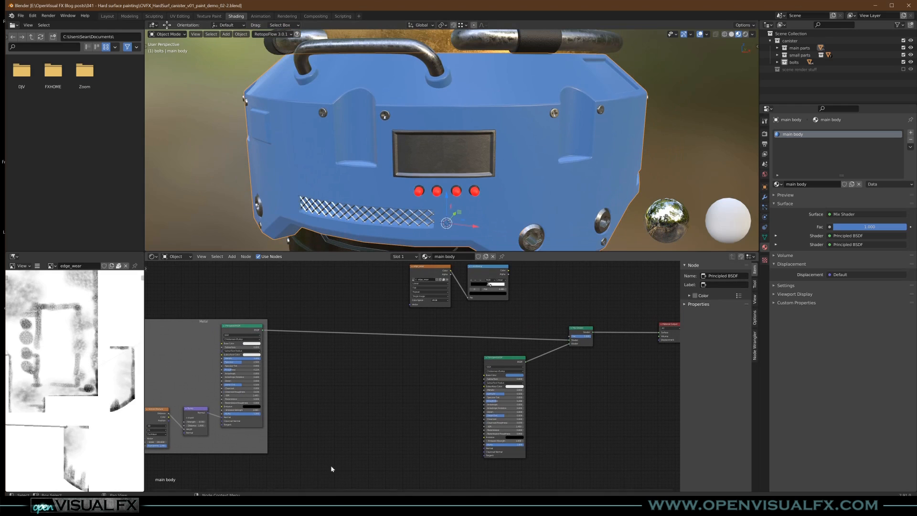
key("alt+Tab")
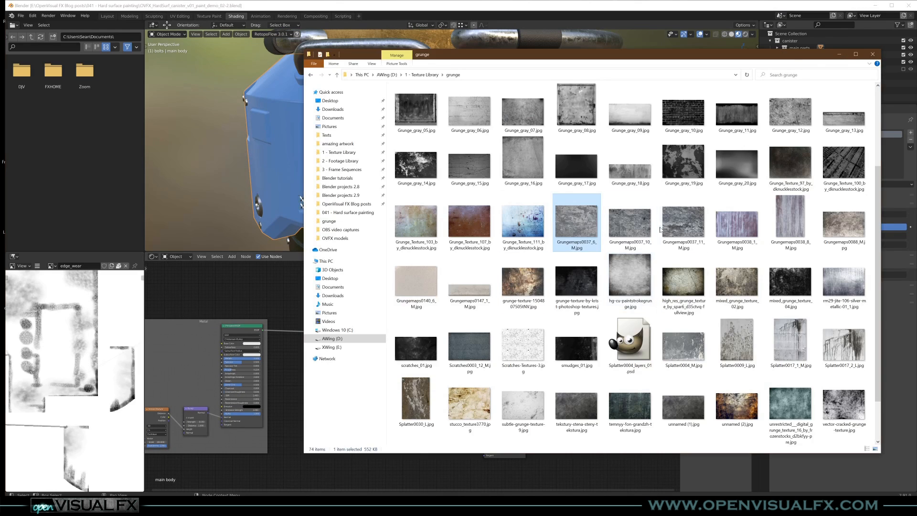
double_click(697, 247)
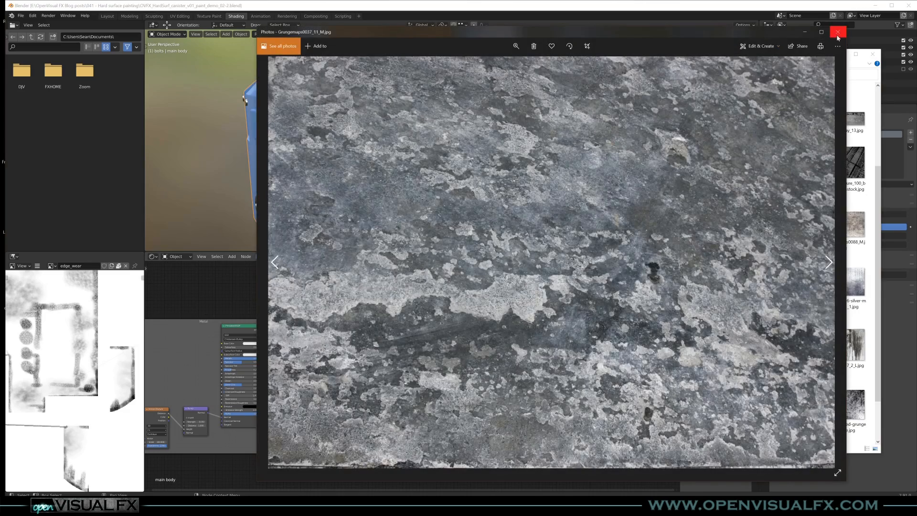
left_click(838, 32)
double_click(626, 186)
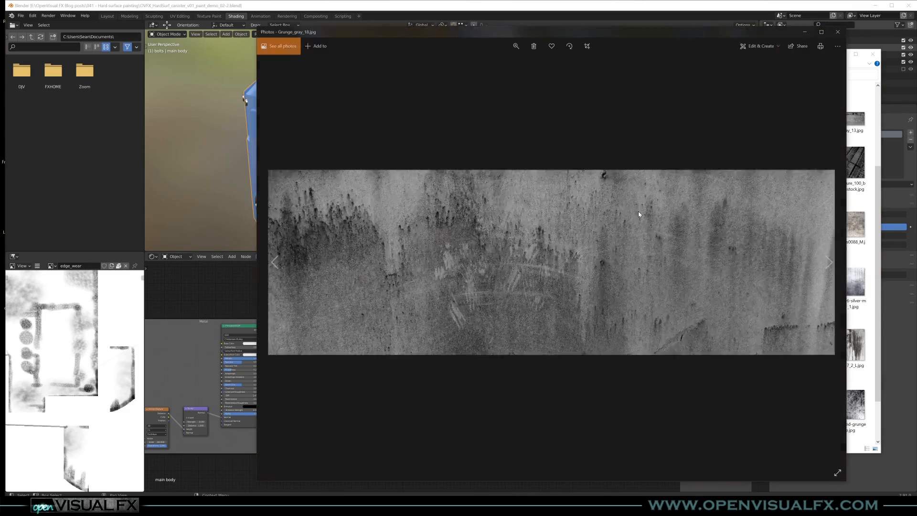
left_click(838, 32)
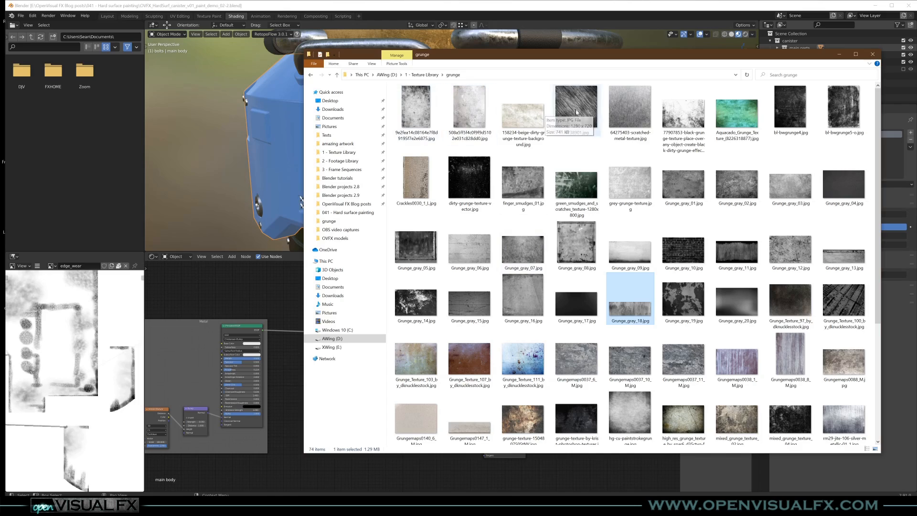
left_click(629, 109)
double_click(629, 108)
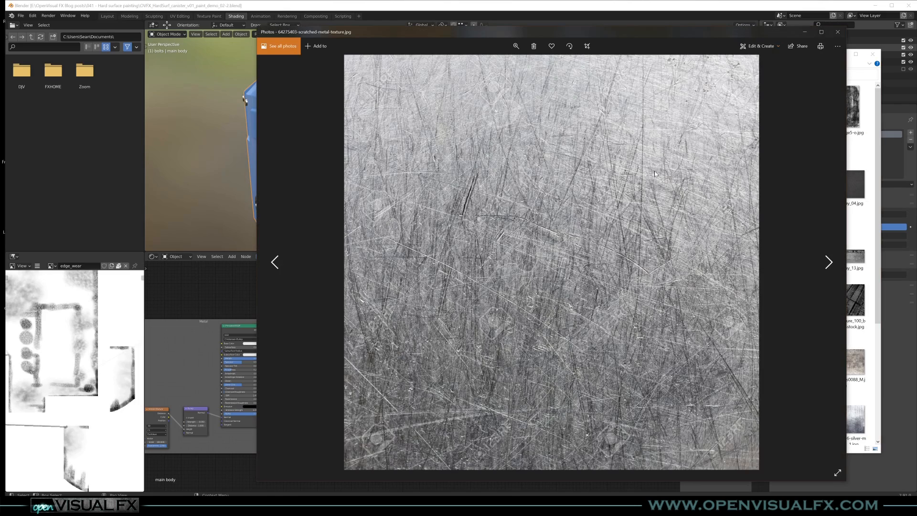
scroll(655, 174, "down", 1)
left_click(838, 31)
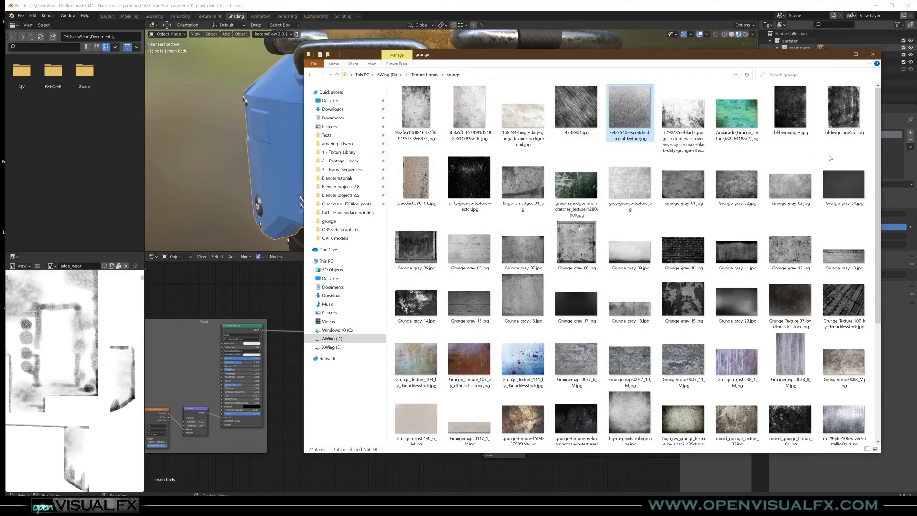
Preview Grunge_gray_03.jpg, Grunge_gray_02.jpg and Grunge_gray_01.jpg as candidate textures
double_click(790, 185)
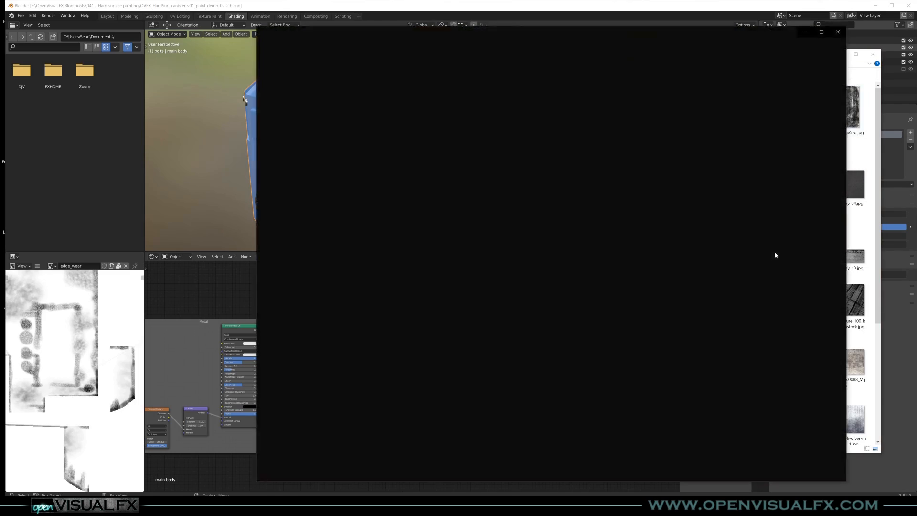
left_click(838, 32)
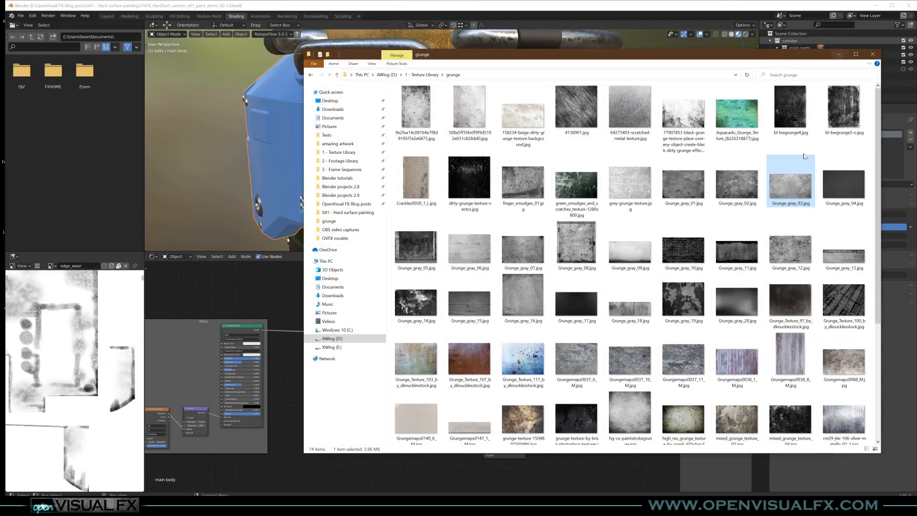
double_click(750, 216)
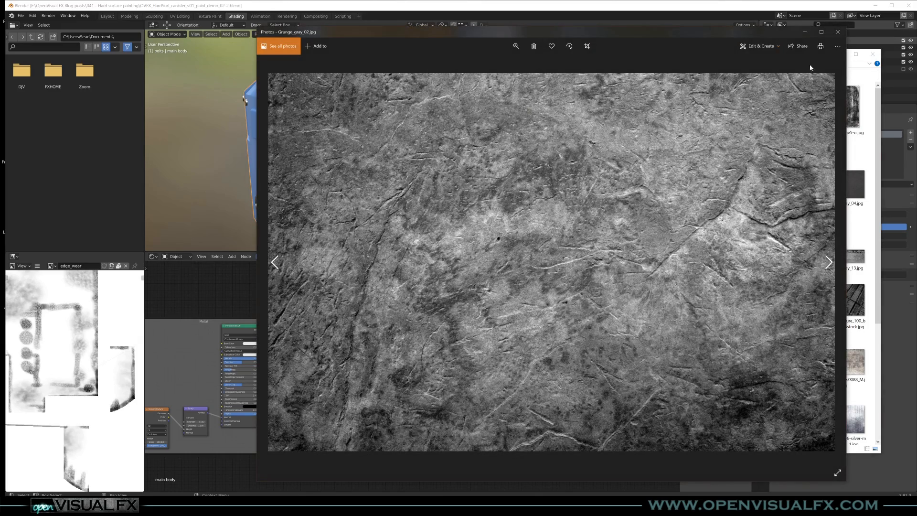
left_click(837, 31)
double_click(694, 180)
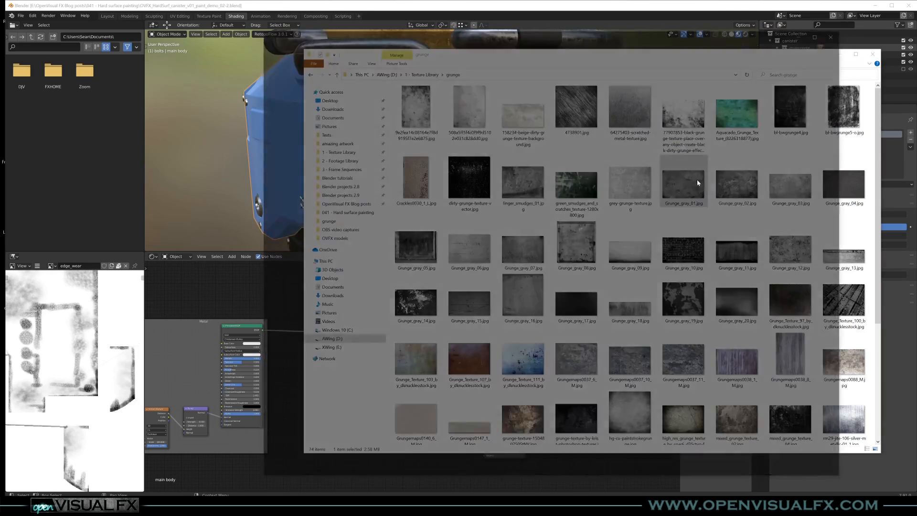
left_click(836, 33)
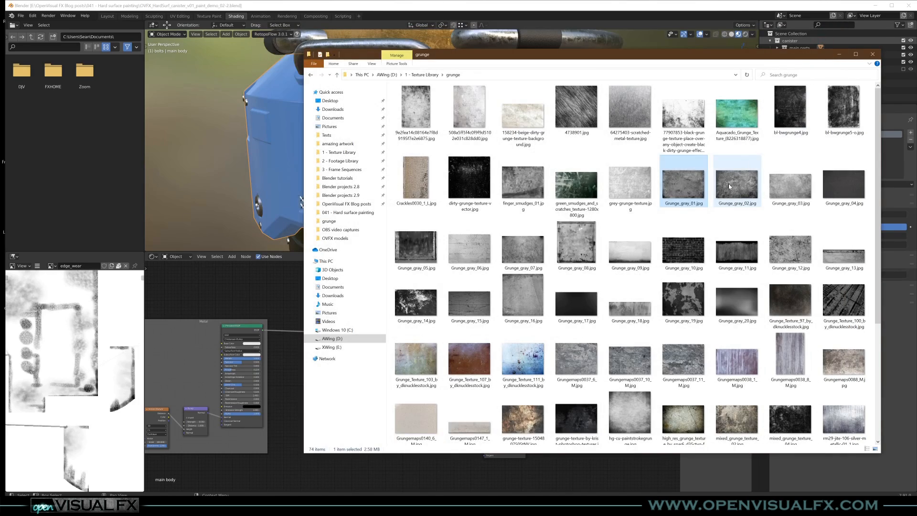
Bring Grunge_gray_02.jpg into Blender's main body node tree and connect its Color to the blue paint Principled BSDF's Roughness
left_click_drag(735, 183, 500, 405)
left_click(288, 411)
scroll(442, 387, "up", 4)
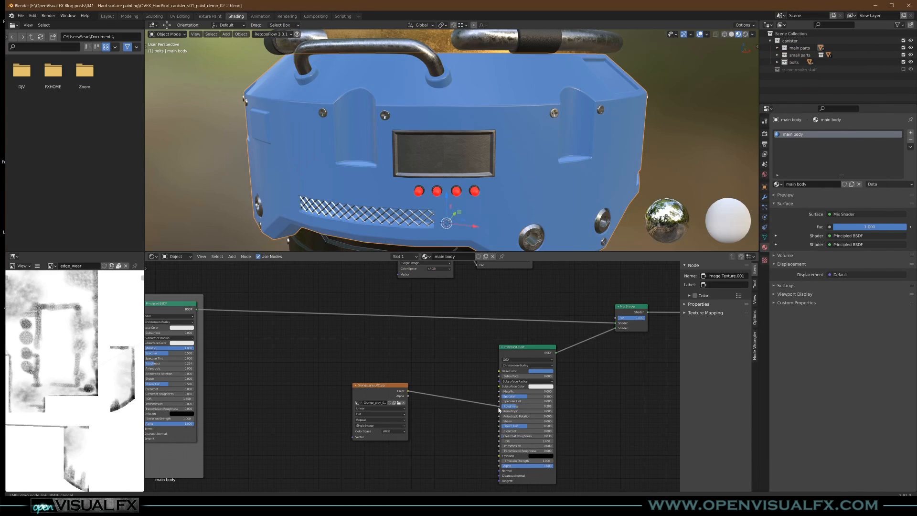
mouse_move(485, 140)
middle_mouse_down()
mouse_move(517, 134)
mouse_move(469, 139)
mouse_move(477, 125)
mouse_move(487, 128)
mouse_move(474, 138)
mouse_move(470, 163)
mouse_move(472, 140)
mouse_move(477, 147)
middle_mouse_up()
scroll(495, 136, "up", 2)
scroll(478, 131, "down", 2)
scroll(411, 384, "down", 2)
middle_click_drag(411, 384, 421, 377)
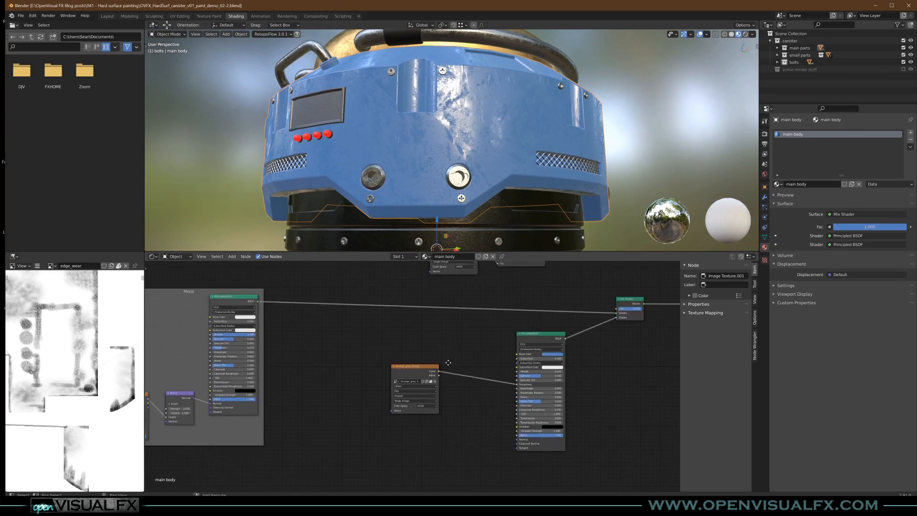
Add Texture Coordinate and Mapping nodes to the Grunge_gray_02.jpg image texture and place them in front of it
scroll(421, 377, "up", 3)
left_click_drag(458, 343, 480, 348)
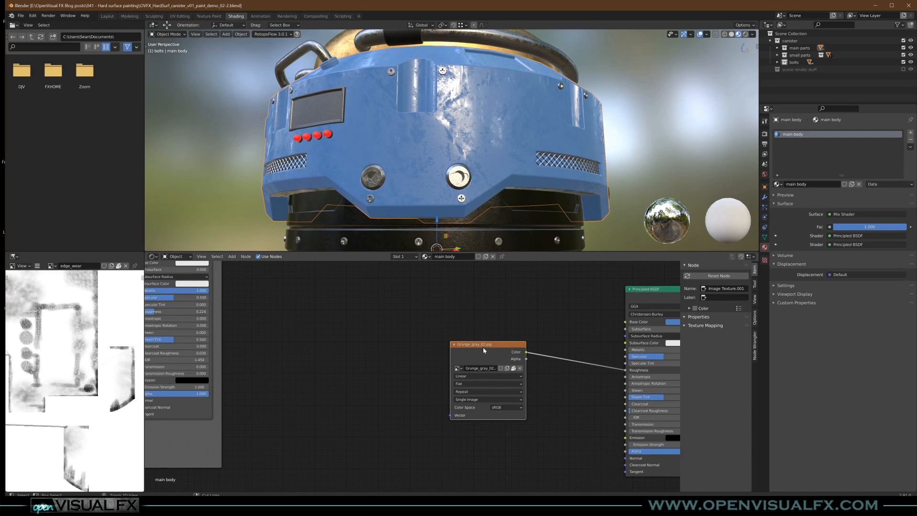
key("ctrl+t")
key("g")
left_click(321, 367)
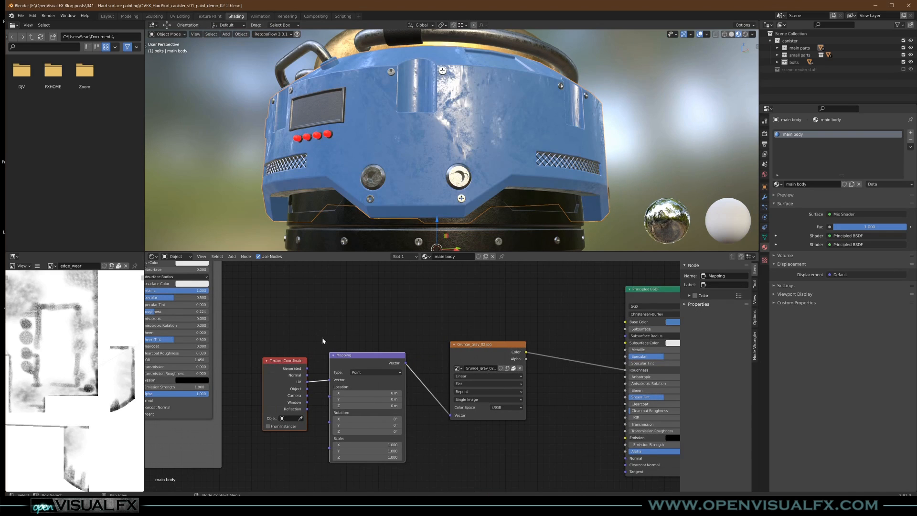
Connect Generated coordinates to the Mapping vector and set the grunge image's projection to Box
left_click_drag(306, 370, 330, 380)
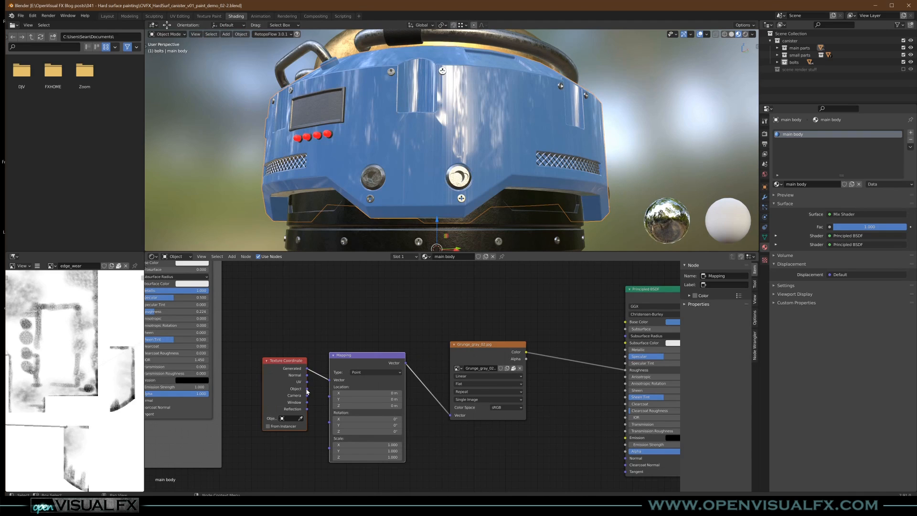
left_click(462, 384)
left_click(463, 399)
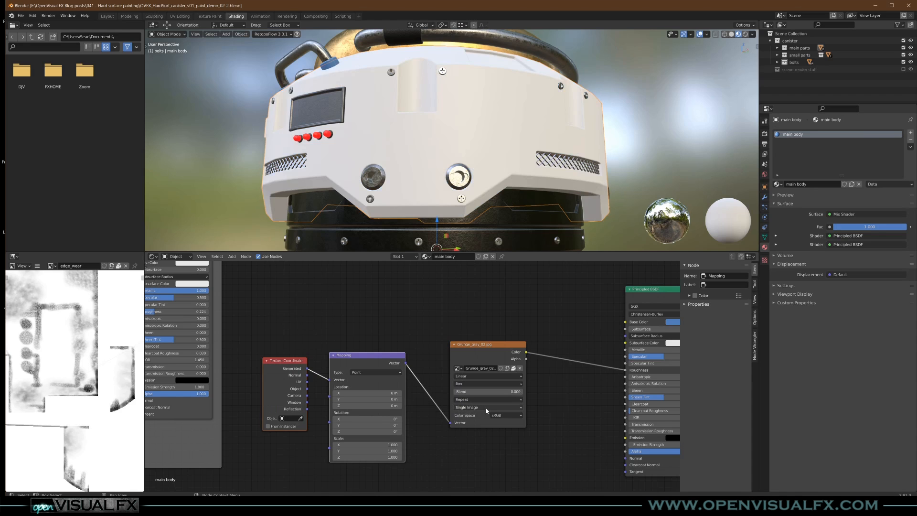
scroll(494, 155, "up", 5)
middle_click_drag(468, 163, 447, 171)
scroll(447, 168, "up", 2)
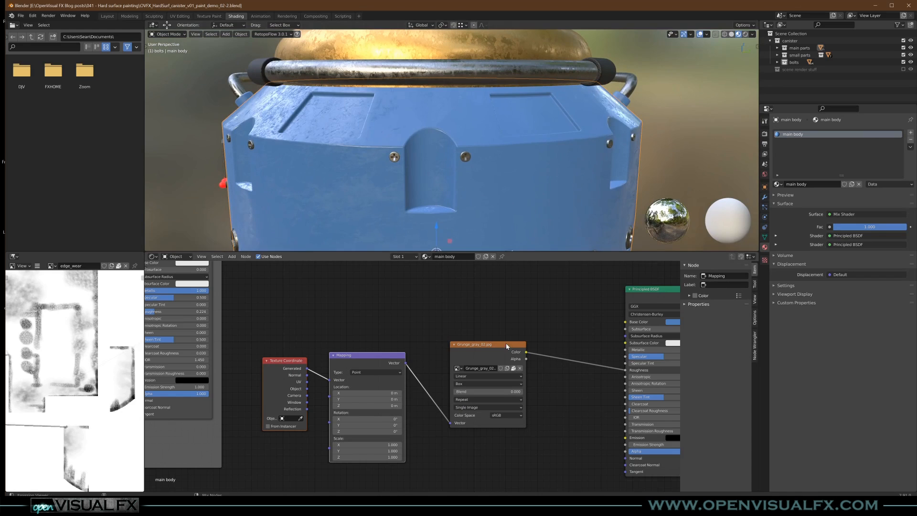
Preview the Grunge_gray_02.jpg texture directly on the main body to check its projection from several sides
left_click(506, 346, "ctrl+shift")
scroll(423, 206, "down", 2)
middle_click_drag(415, 204, 477, 190)
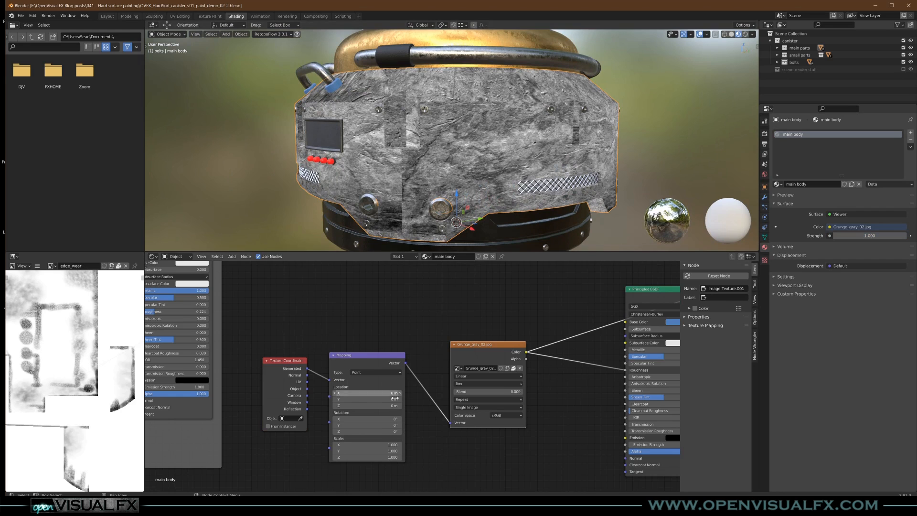
Try Object coordinates as the Mapping vector, and reconnect the Generated output
left_click_drag(308, 388, 329, 380)
mouse_move(430, 195)
middle_mouse_down()
mouse_move(454, 196)
mouse_move(441, 199)
middle_mouse_up()
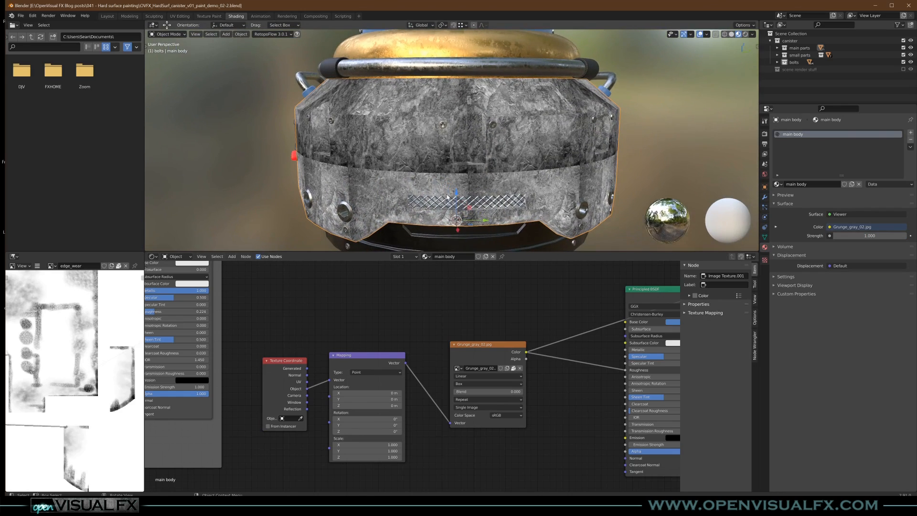
left_click_drag(308, 372, 330, 383)
middle_click_drag(384, 195, 428, 186)
Set the grunge image's box projection Blend to 0.039
scroll(461, 390, "up", 3)
left_click_drag(459, 393, 496, 392)
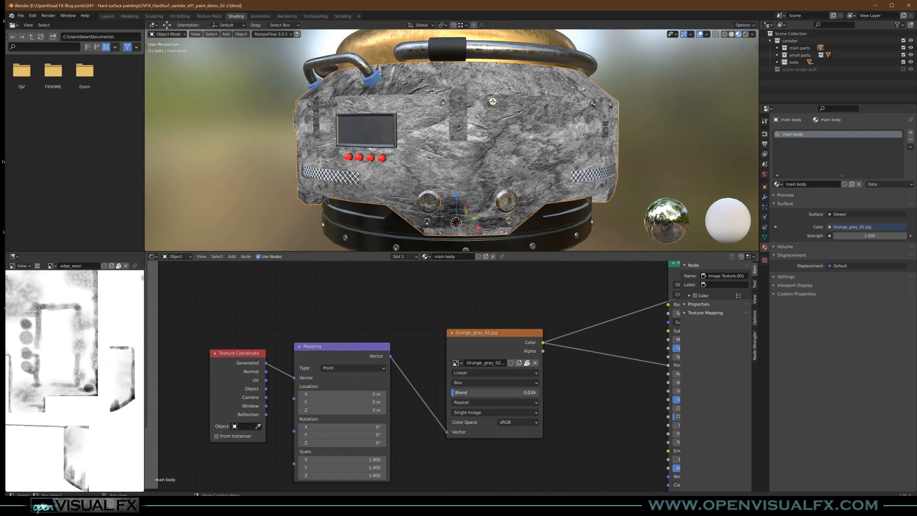
middle_click_drag(596, 143, 310, 163)
Reconnect the Mix Shader to the Material Output to end the texture preview, and inspect the paint's roughness on the body
scroll(535, 382, "down", 3)
middle_click_drag(664, 304, 550, 350)
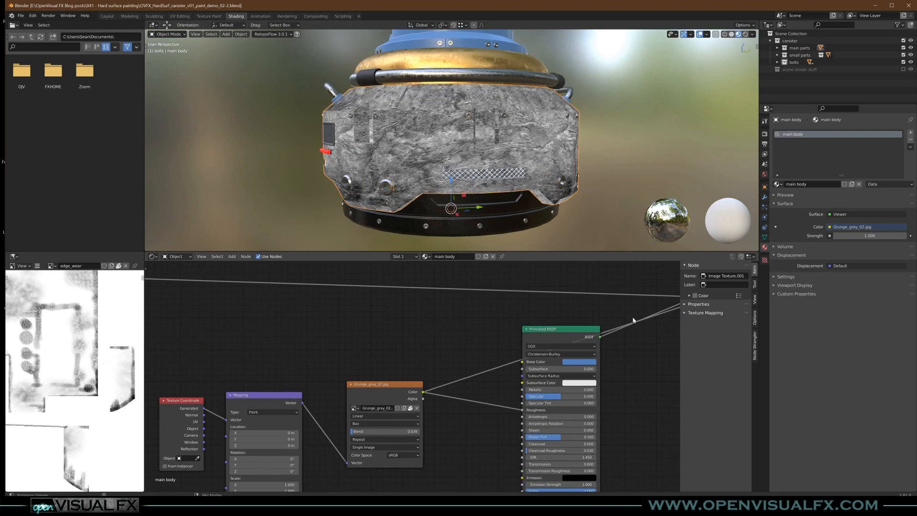
left_click(579, 331, "ctrl+shift")
middle_click_drag(616, 337, 418, 364)
left_click(517, 303, "ctrl+shift")
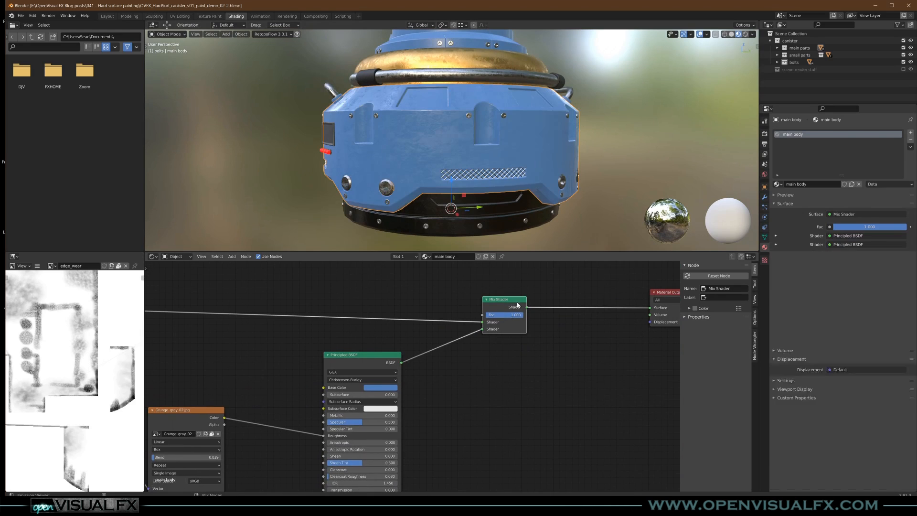
scroll(482, 129, "up", 2)
scroll(413, 159, "up", 2)
middle_click_drag(413, 159, 435, 173)
middle_click_drag(348, 334, 533, 283)
middle_click_drag(475, 167, 466, 136, "shift")
Move the Grunge_gray_02.jpg node closer to the Mapping node to make room before the Principled BSDF
middle_click_drag(438, 373, 562, 331)
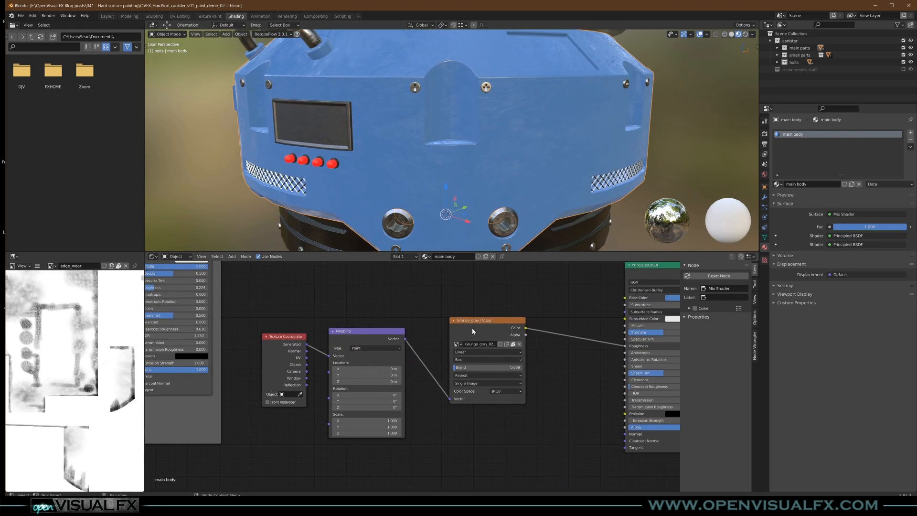
left_click_drag(481, 329, 462, 348)
middle_click_drag(545, 321, 457, 356)
left_click(458, 332)
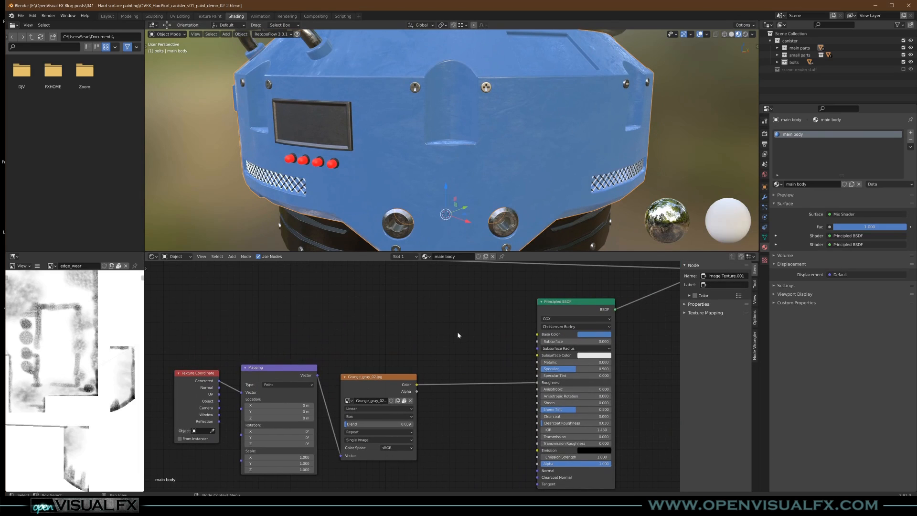
Add a MixRGB node beside the blue Principled BSDF and copy the shader's Base Color into both Color1 and Color2
key("shift+a")
mouse_move(430, 311)
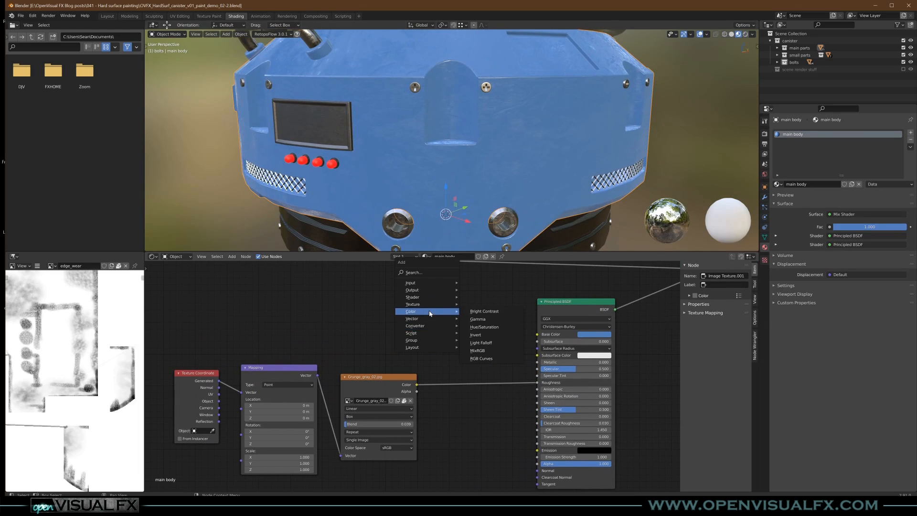
left_click(478, 350)
left_click(454, 305)
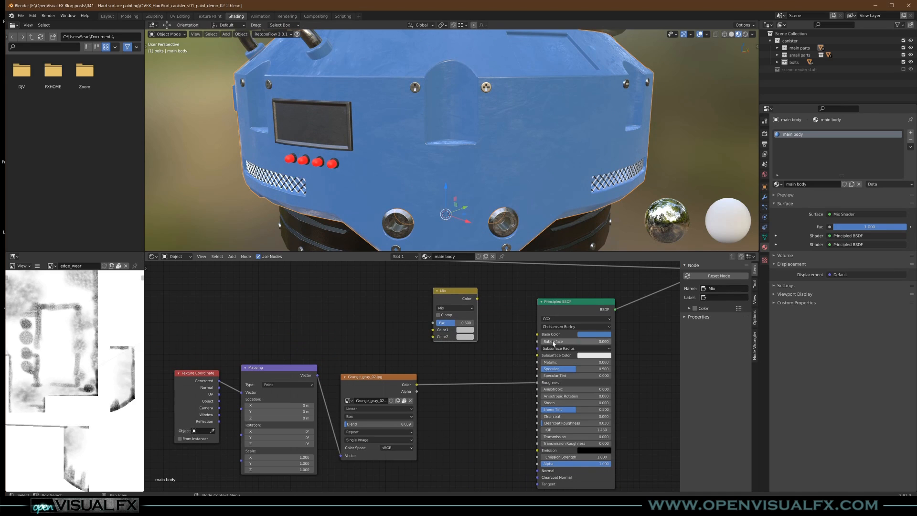
left_click_drag(591, 336, 468, 339)
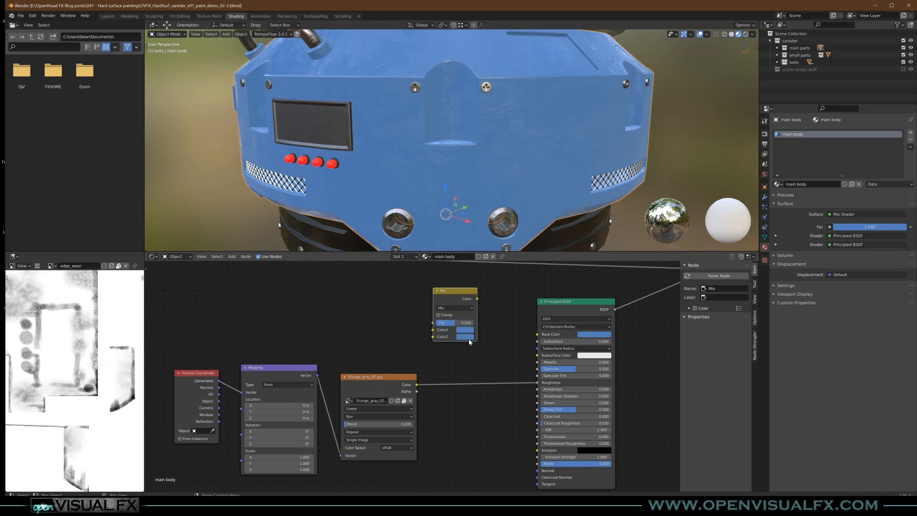
left_click_drag(456, 297, 471, 310)
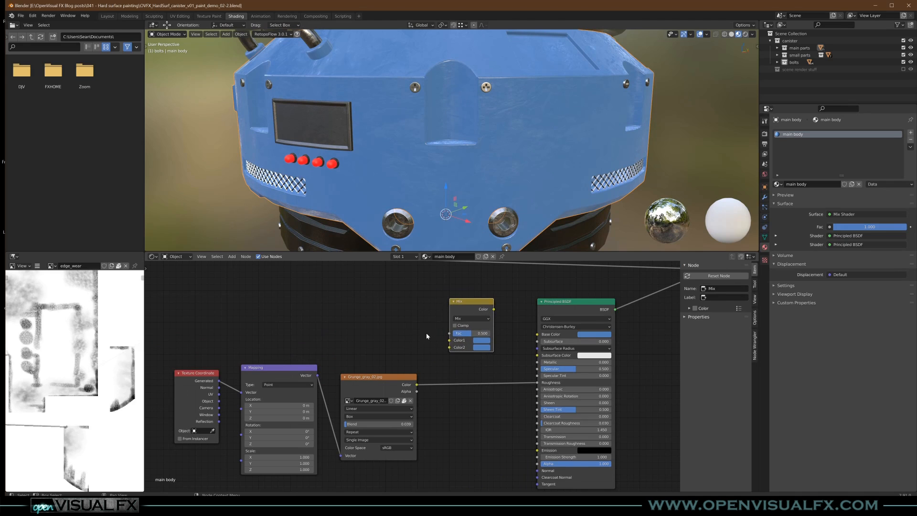
Connect the grunge image's Color to the Mix node's Fac and the Mix Color output to the Principled BSDF's Base Color
left_click_drag(418, 385, 437, 368)
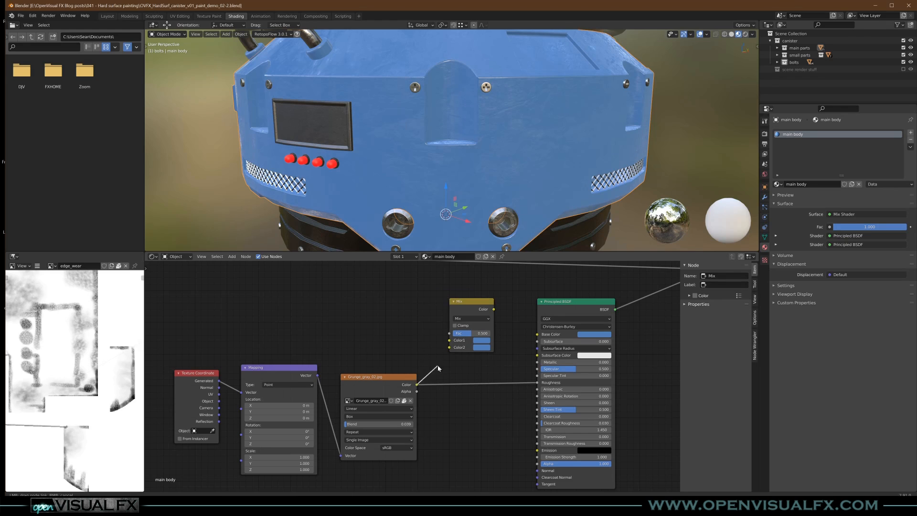
left_click_drag(386, 391, 419, 381)
left_click_drag(413, 350, 450, 333)
left_click_drag(494, 309, 538, 334)
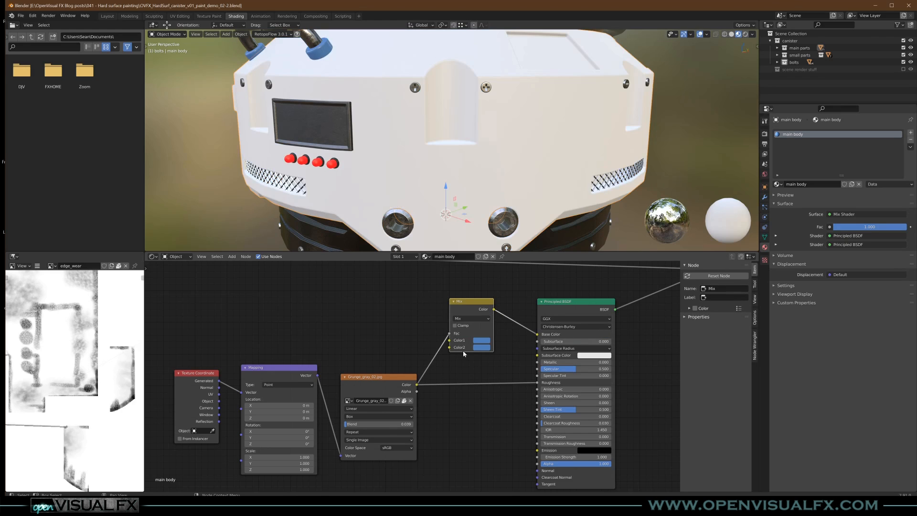
left_click_drag(464, 304, 477, 312)
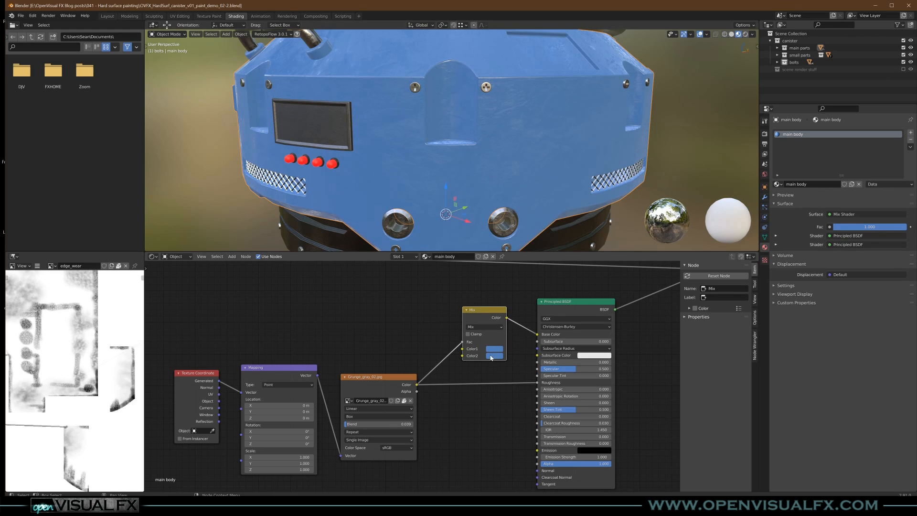
Brighten the Mix node's Color2 to a lighter blue and inspect the color variation on the body
left_click(495, 356)
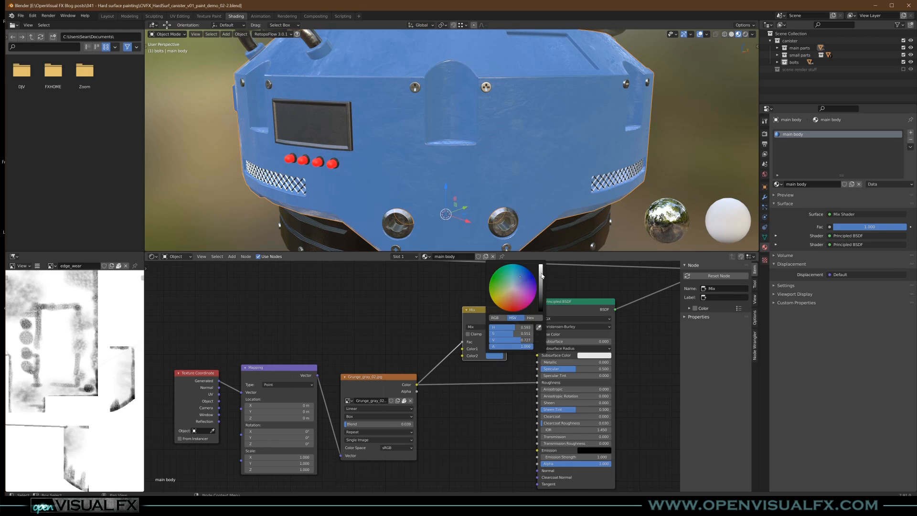
mouse_move(541, 277)
left_mouse_down()
mouse_move(540, 292)
mouse_move(540, 270)
left_mouse_up()
scroll(497, 122, "down", 2)
mouse_move(466, 132)
middle_mouse_down()
mouse_move(521, 164)
mouse_move(499, 144)
mouse_move(478, 144)
middle_mouse_up()
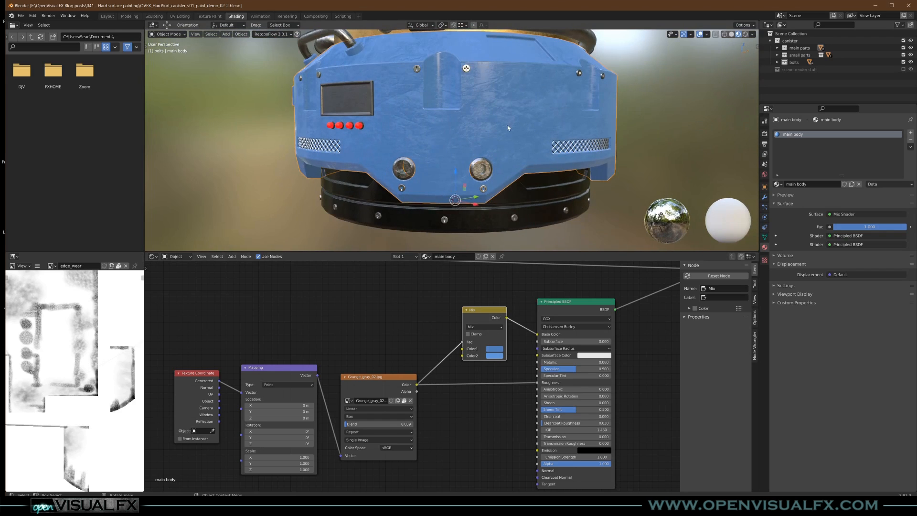
Reduce the saturation of the Mix node's Color2 to about 0.39 and inspect the grunge pattern on the body
scroll(510, 130, "up", 3)
left_click(498, 356)
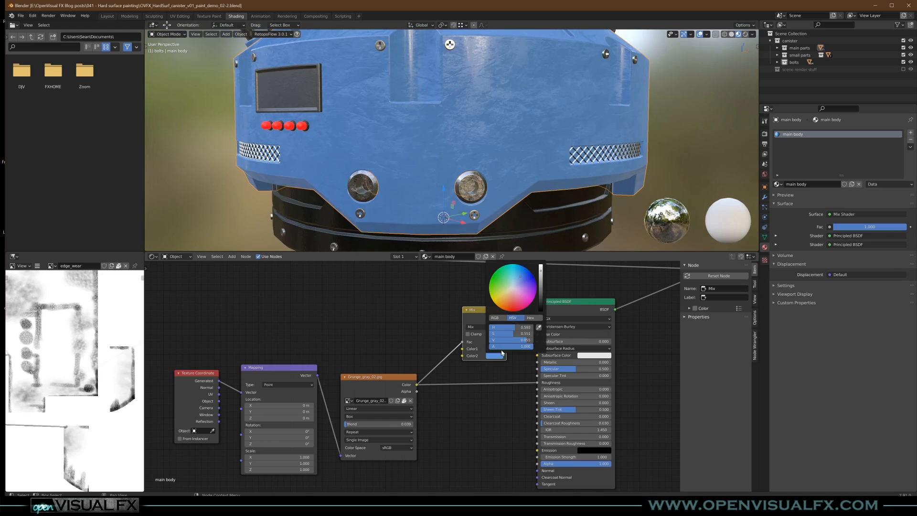
left_click_drag(516, 334, 510, 334)
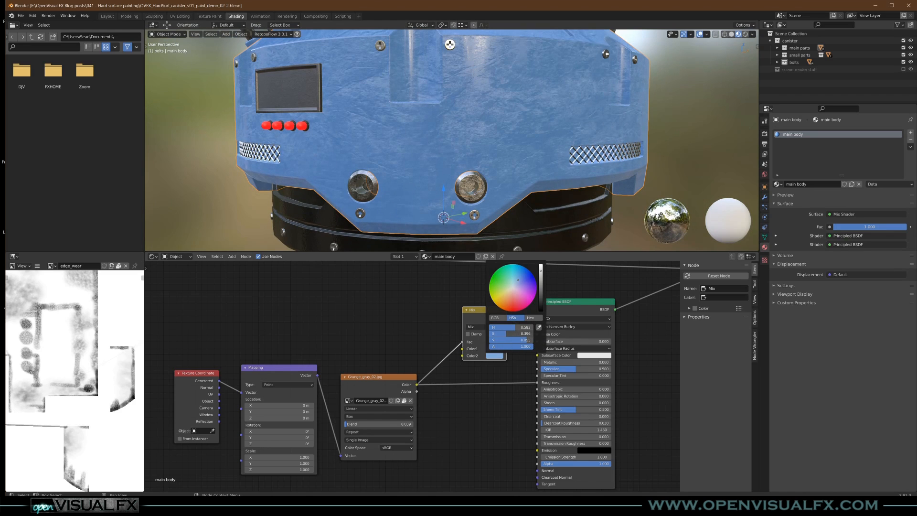
middle_click_drag(447, 137, 480, 165)
scroll(478, 154, "down", 1)
scroll(487, 352, "up", 1)
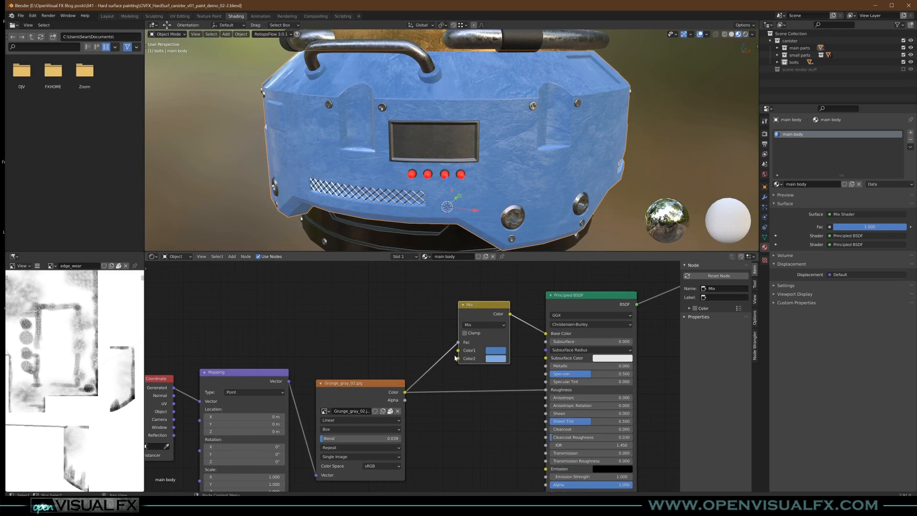
Move the Metal frame and the three grunge texture nodes farther away from the Mix node to make room
scroll(377, 359, "down", 1)
scroll(346, 341, "left", 3, "ctrl")
scroll(487, 332, "down", 2)
left_click_drag(261, 333, 174, 340)
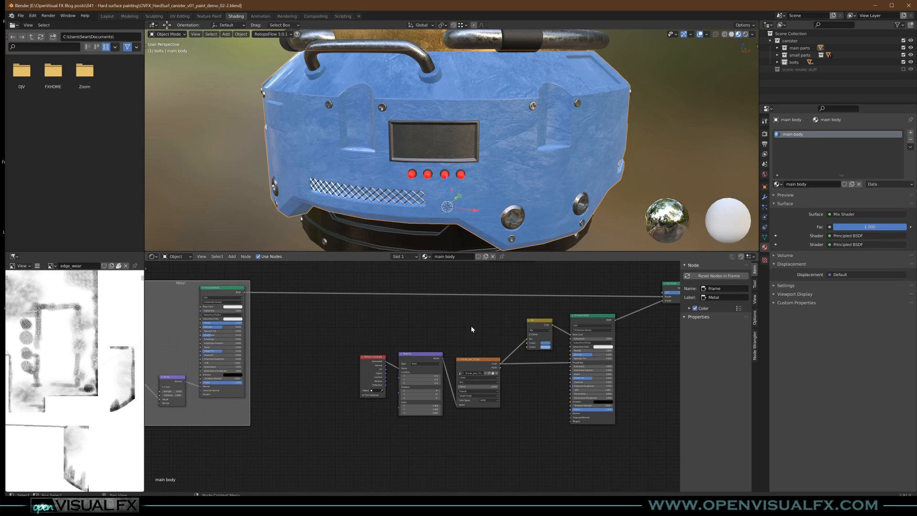
left_click_drag(337, 350, 513, 418)
left_click_drag(481, 369, 430, 366)
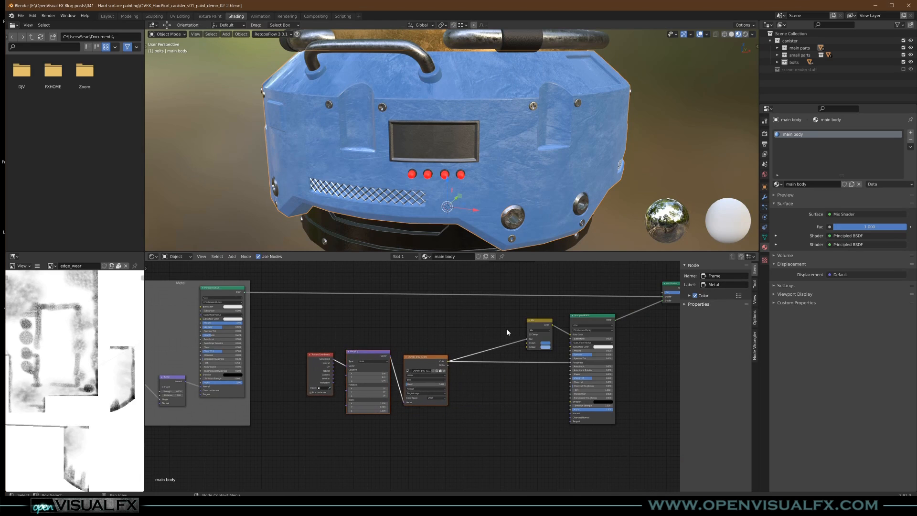
scroll(509, 328, "up", 1)
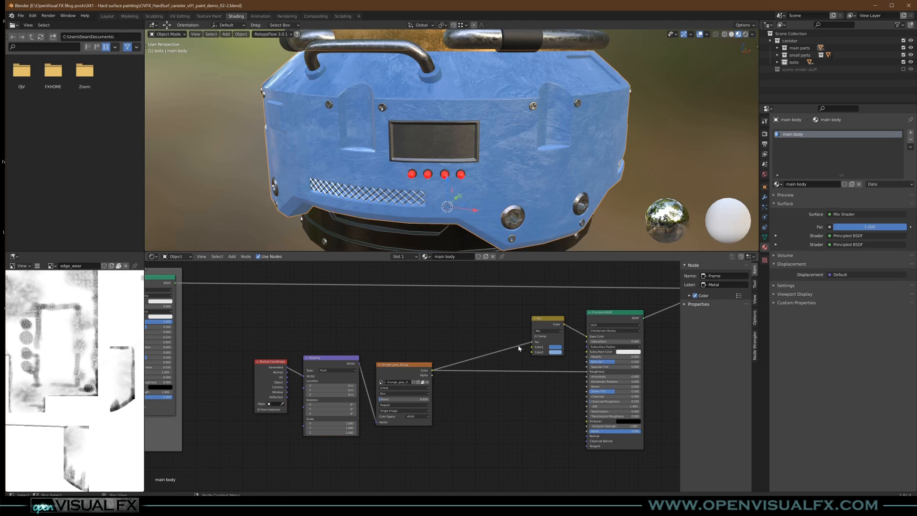
middle_click_drag(456, 347, 436, 363)
scroll(460, 352, "up", 1)
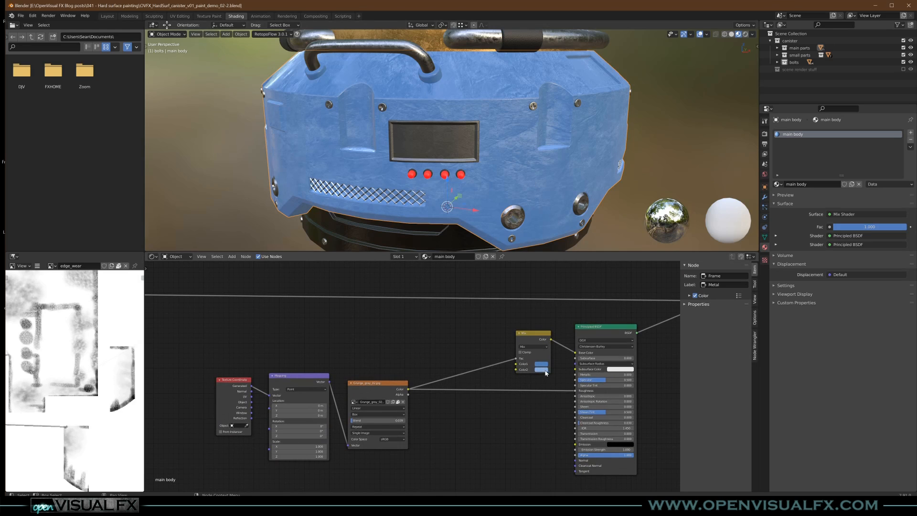
Darken the Mix node's Color2 to a value of about 0.75 and check the body up close and from farther away
scroll(513, 147, "up", 3)
middle_click_drag(512, 150, 515, 176, "shift")
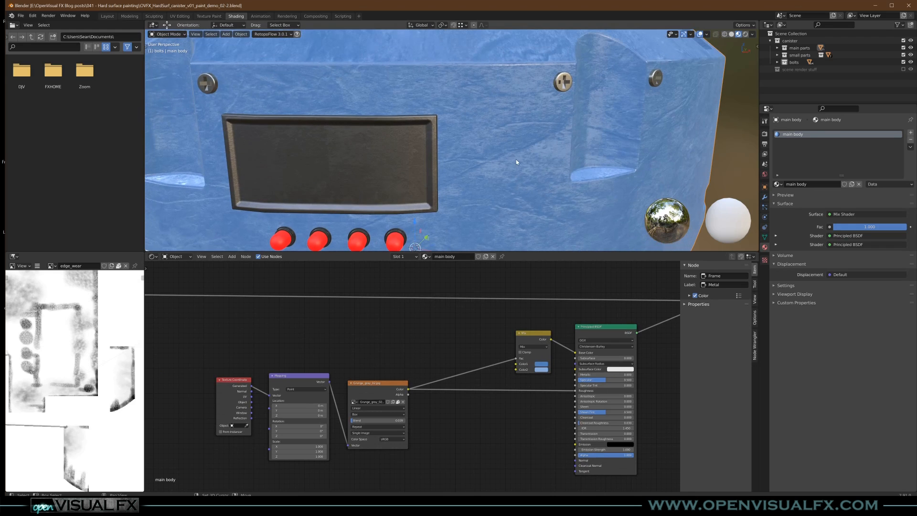
scroll(544, 371, "up", 1)
left_click(541, 369)
mouse_move(587, 284)
left_mouse_down()
mouse_move(587, 303)
mouse_move(588, 291)
left_mouse_up()
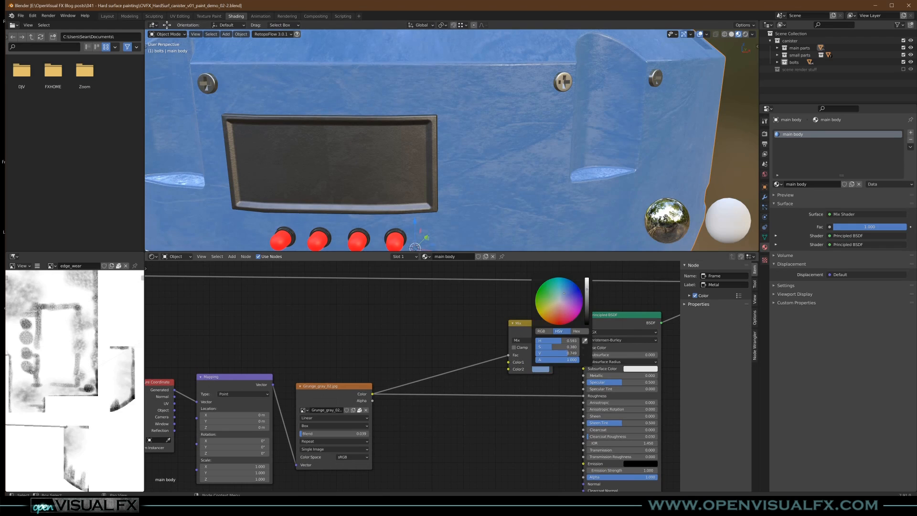
scroll(521, 130, "down", 5)
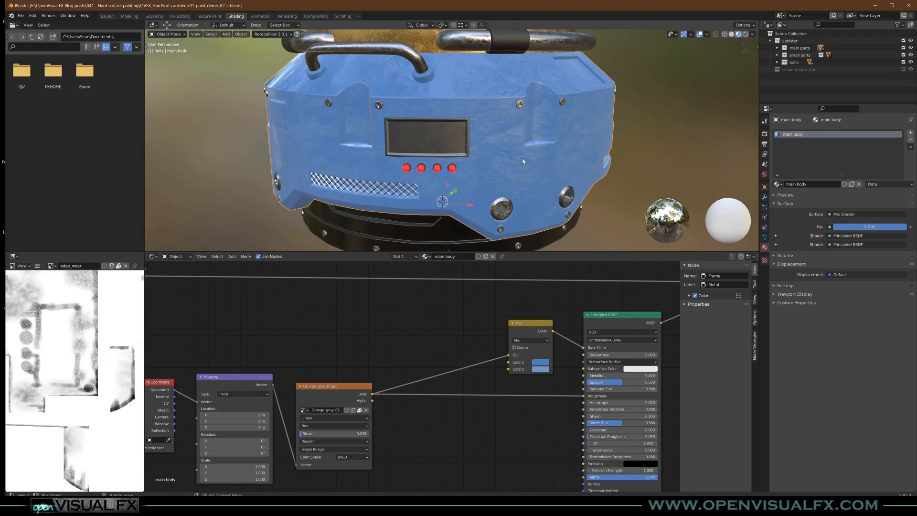
scroll(501, 168, "down", 2)
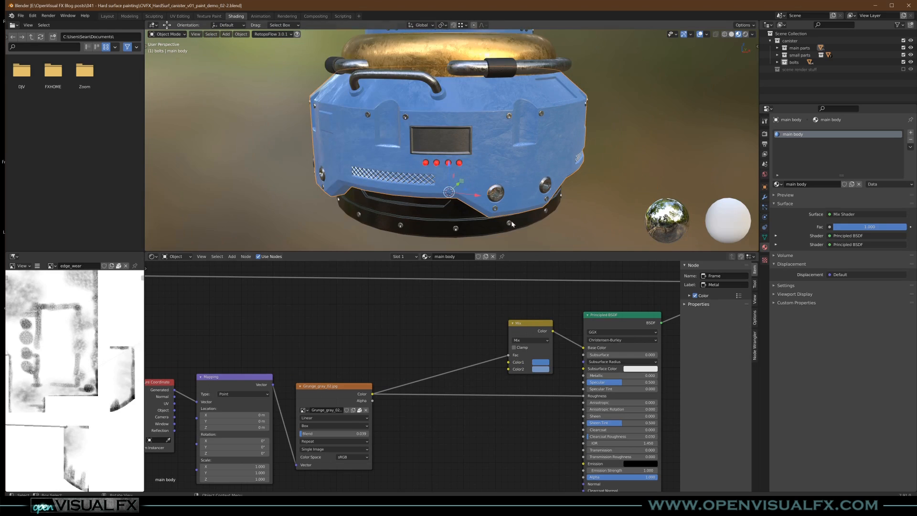
Darken the Mix node's Color2 to a near-black blue and inspect the dark grunge marks on the body
left_click(548, 368)
left_click_drag(587, 300, 587, 318)
middle_click_drag(522, 118, 486, 107)
scroll(457, 125, "up", 5)
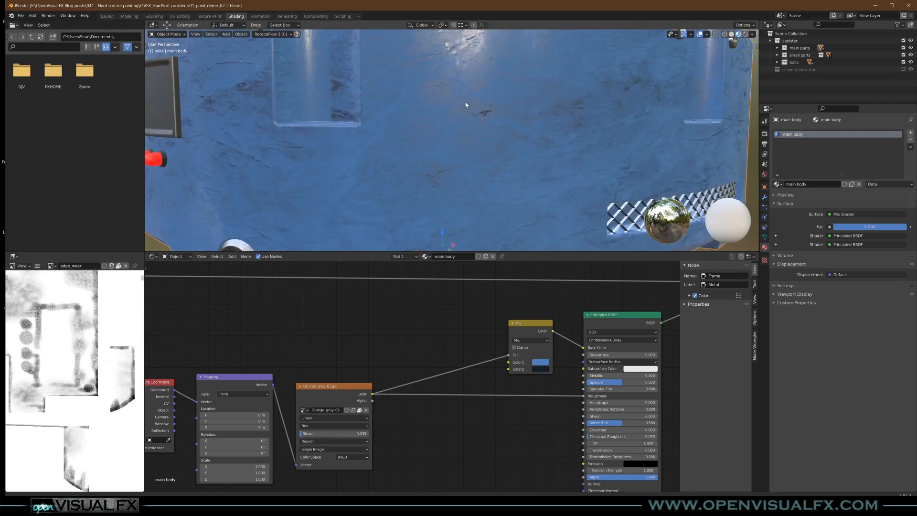
scroll(465, 101, "down", 2)
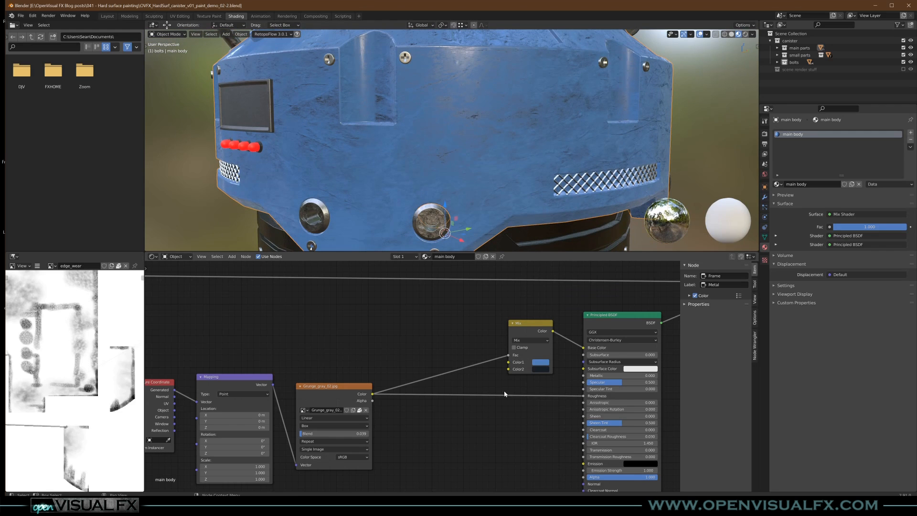
Move the Mix node away from the Principled BSDF and cut its link to Base Color
left_click_drag(527, 331, 520, 324)
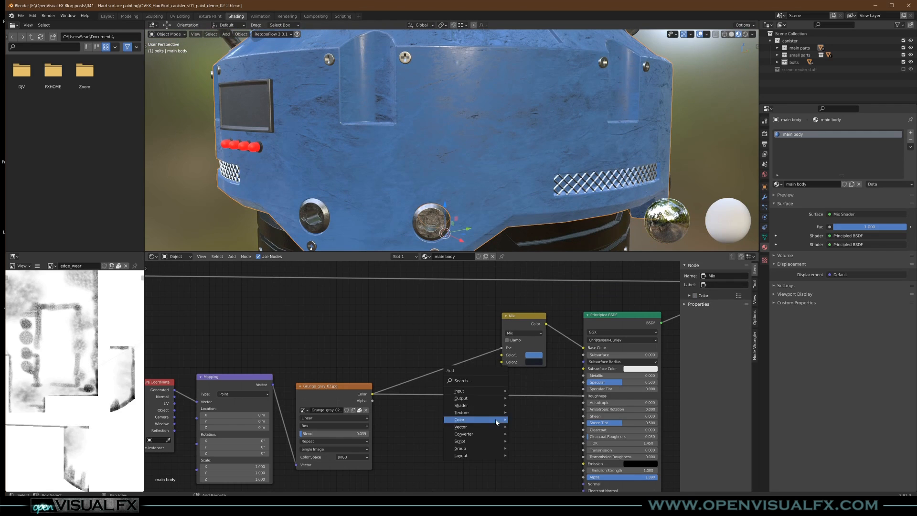
left_click_drag(528, 319, 498, 311)
right_click_drag(534, 318, 537, 363, "ctrl")
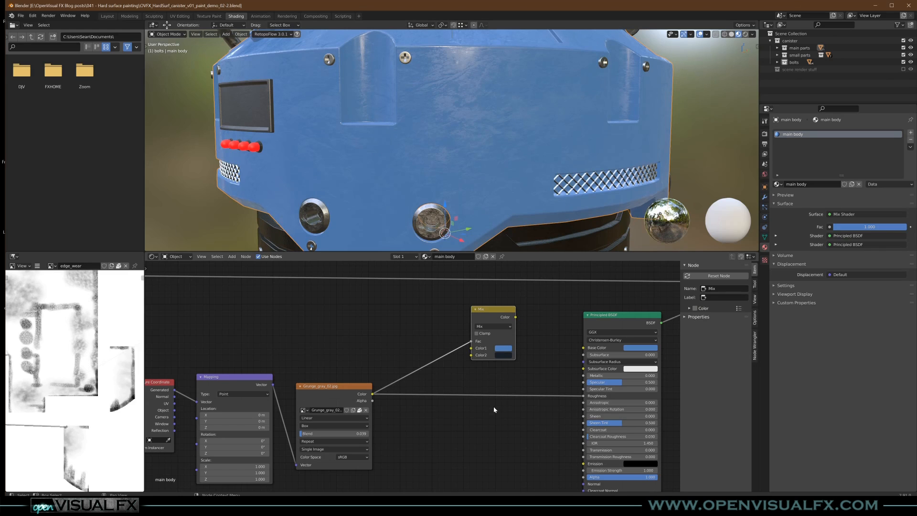
Insert a ColorRamp node on the link between the grunge image's Color and the Principled BSDF's Roughness
key("shift+a")
mouse_move(495, 416)
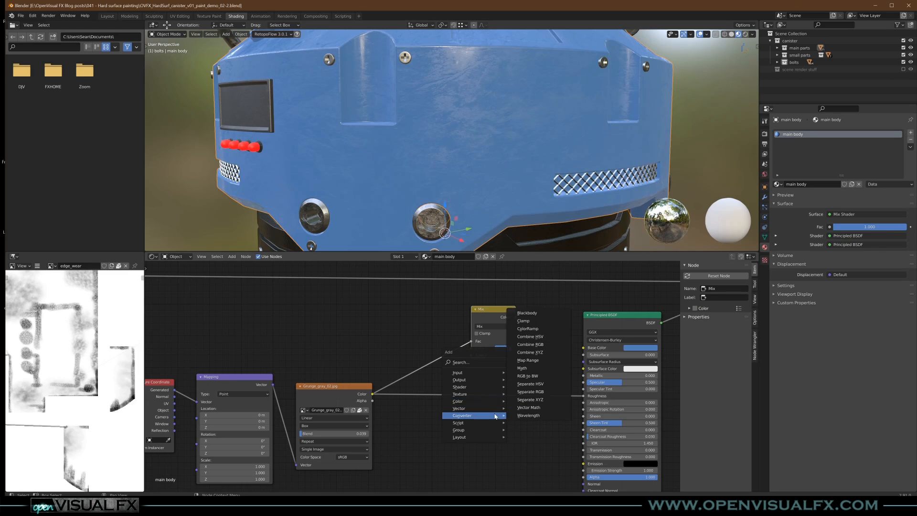
left_click(527, 328)
left_click(502, 417)
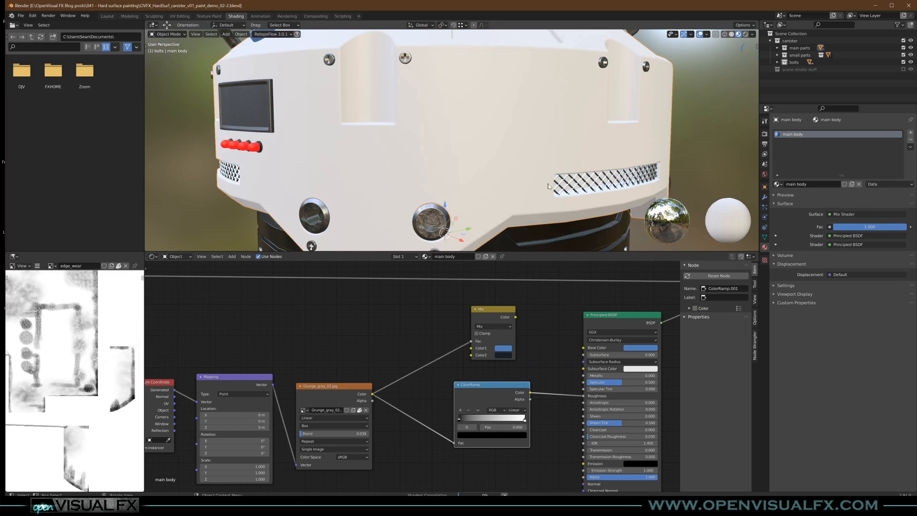
Brighten the ColorRamp's black stop to a gray with value 0.372 and inspect the body's reflections
middle_click_drag(485, 153, 482, 201)
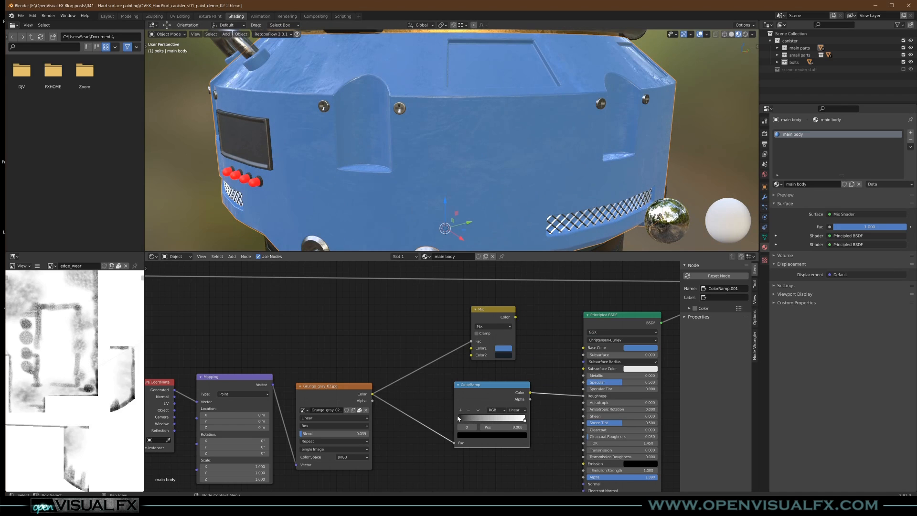
left_click(484, 435)
left_click_drag(513, 390, 512, 371)
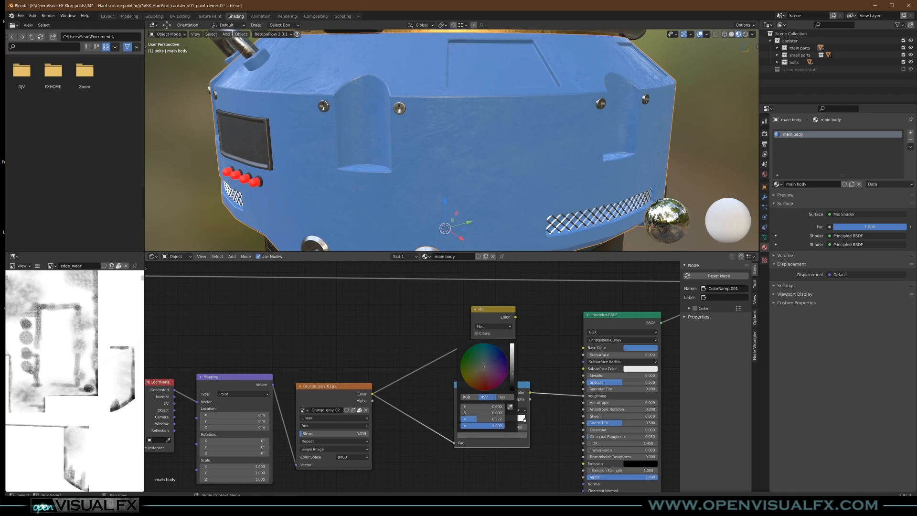
middle_click_drag(414, 179, 438, 160)
scroll(480, 116, "down", 3)
middle_click_drag(479, 134, 456, 134)
Reconnect the Mix node's Color to Base Color and lighten Color2 to a muted mid-tone blue
left_click_drag(507, 324, 583, 348)
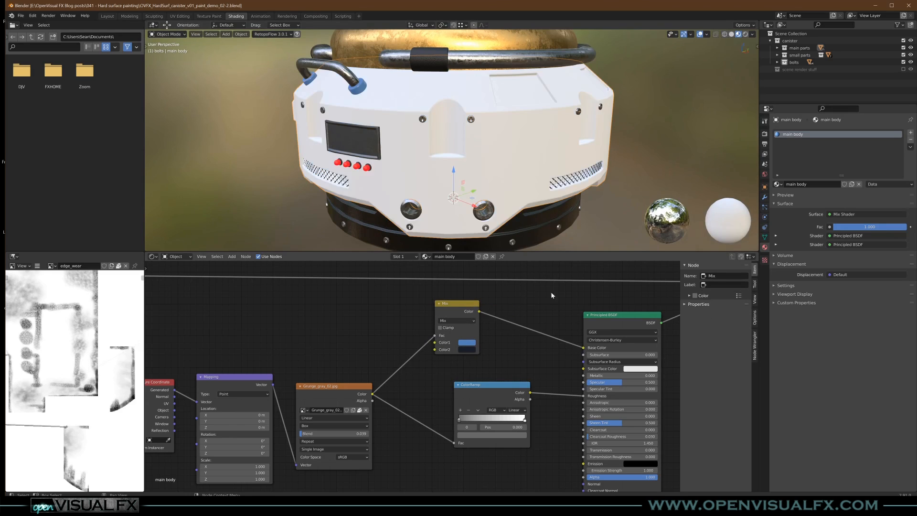
middle_click_drag(478, 162, 499, 149)
scroll(498, 149, "up", 3)
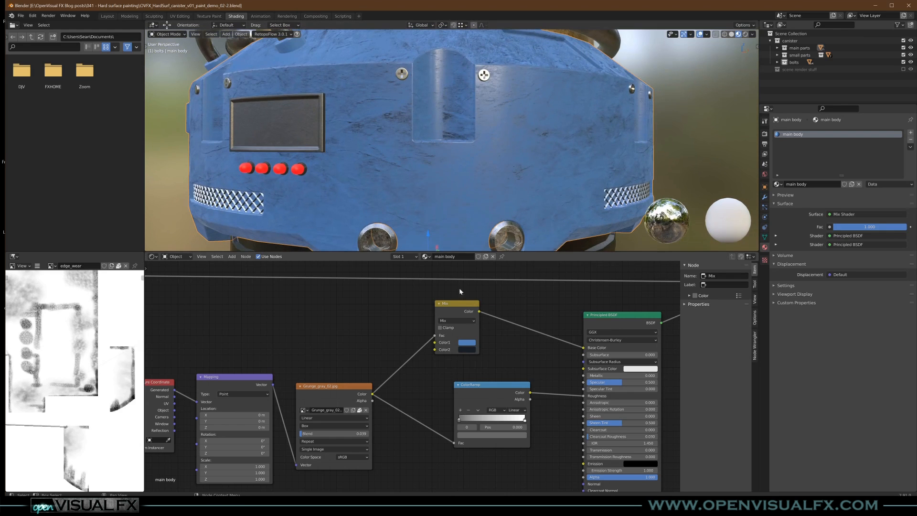
left_click(467, 349)
left_click_drag(513, 298, 513, 271)
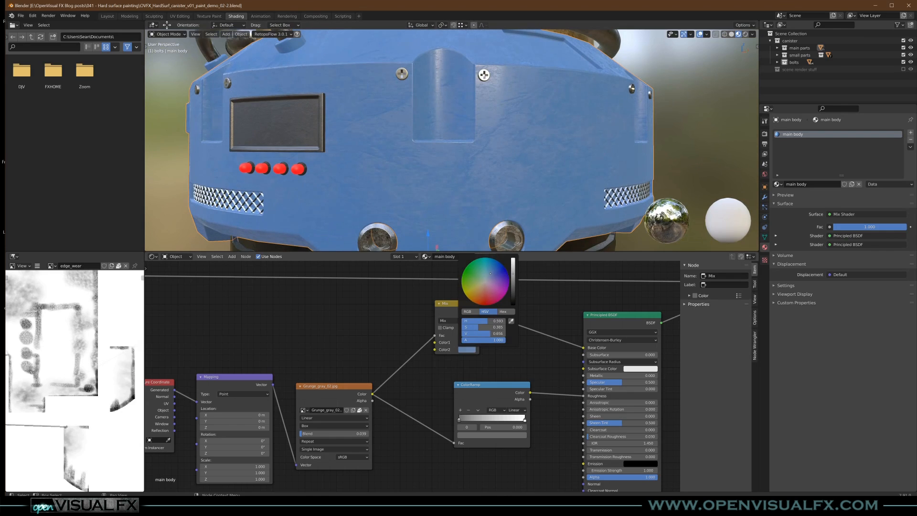
scroll(510, 125, "down", 2)
middle_click_drag(510, 125, 463, 144)
Cut the Mix node's link to the Principled BSDF and delete the Mix node
left_click_drag(466, 311, 442, 301)
right_click_drag(494, 327, 493, 330, "ctrl")
key("x")
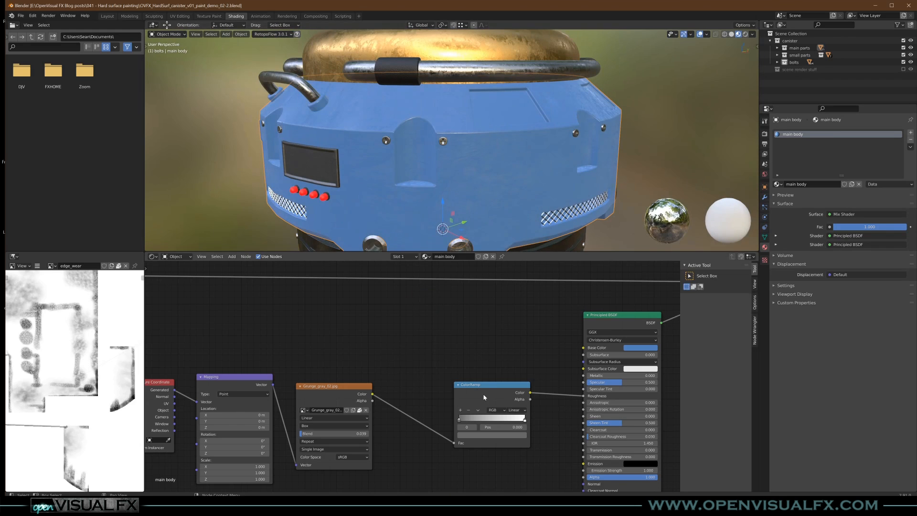
Rearrange the ColorRamp, Grunge_gray_02.jpg, Mapping and Texture Coordinate nodes closer to the Principled BSDF
left_click_drag(482, 392, 489, 386)
left_click_drag(335, 387, 375, 391)
left_click_drag(222, 377, 258, 381)
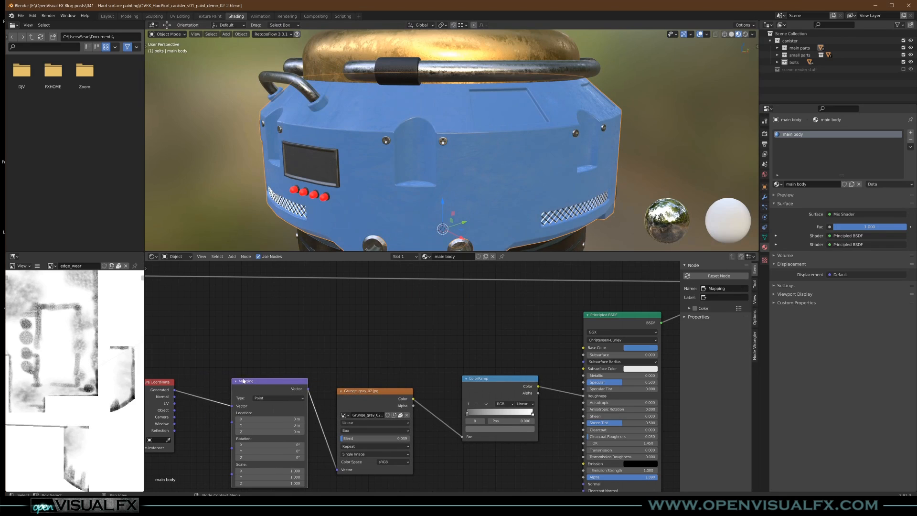
left_click_drag(163, 385, 191, 395)
scroll(389, 354, "down", 2)
middle_click_drag(389, 355, 420, 381)
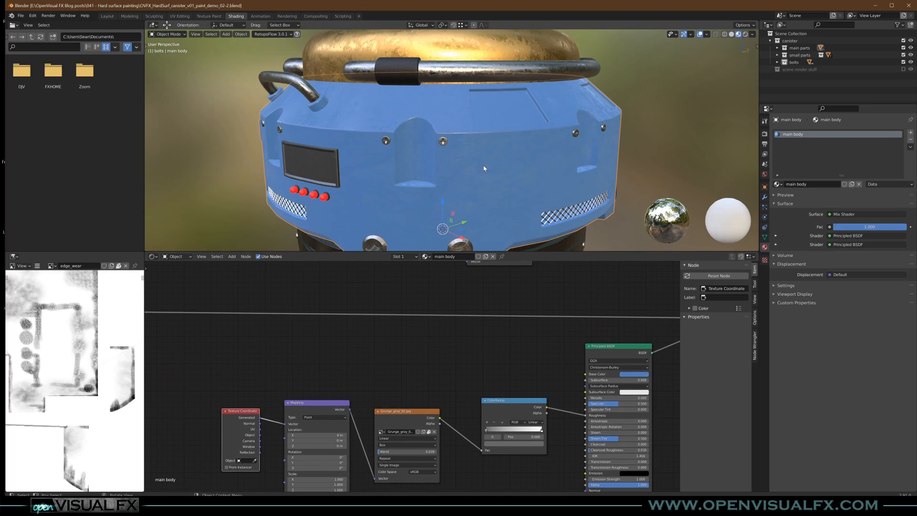
Preview Grunge_gray_12.jpg from the grunge texture folder and bring it into the node tree above the Mapping node
middle_click_drag(486, 173, 492, 164)
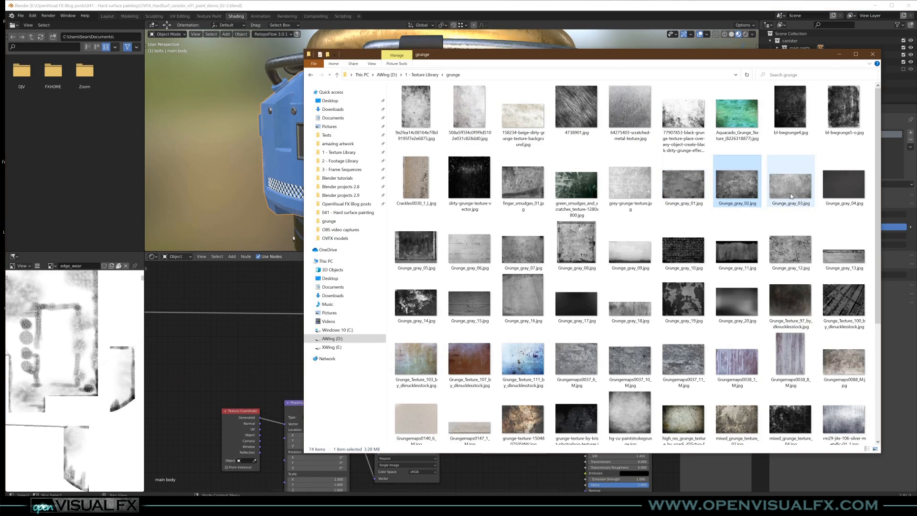
left_click(790, 193)
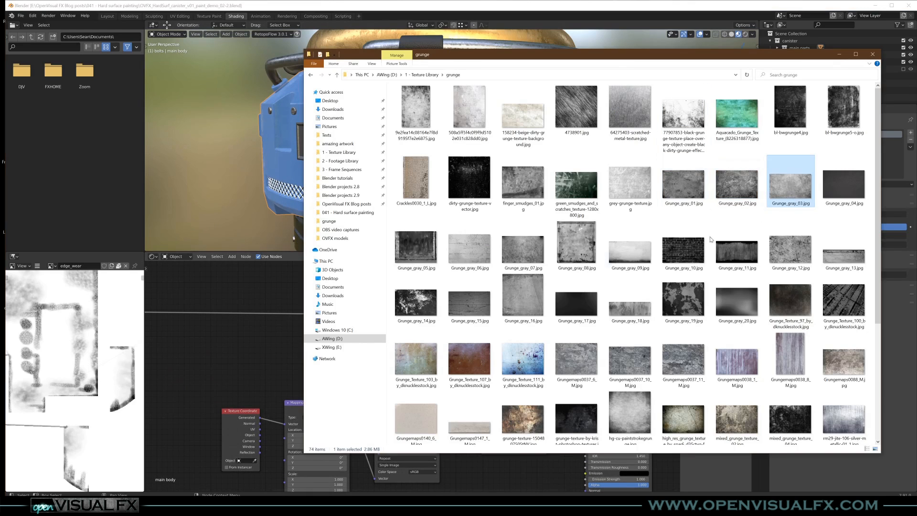
left_click(797, 253)
double_click(799, 255)
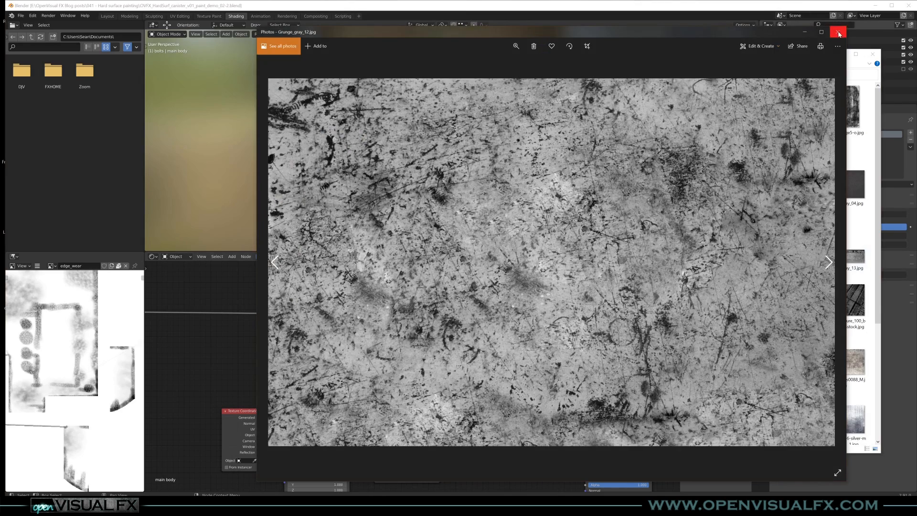
left_click(839, 34)
left_click_drag(777, 250, 311, 333)
left_click(271, 333)
Add a MixRGB node with the shader's blue as Color1, linking Grunge_gray_12.jpg's Color to Fac and the Mix output to Base Color
scroll(492, 352, "up", 1)
key("shift+a")
mouse_move(479, 342)
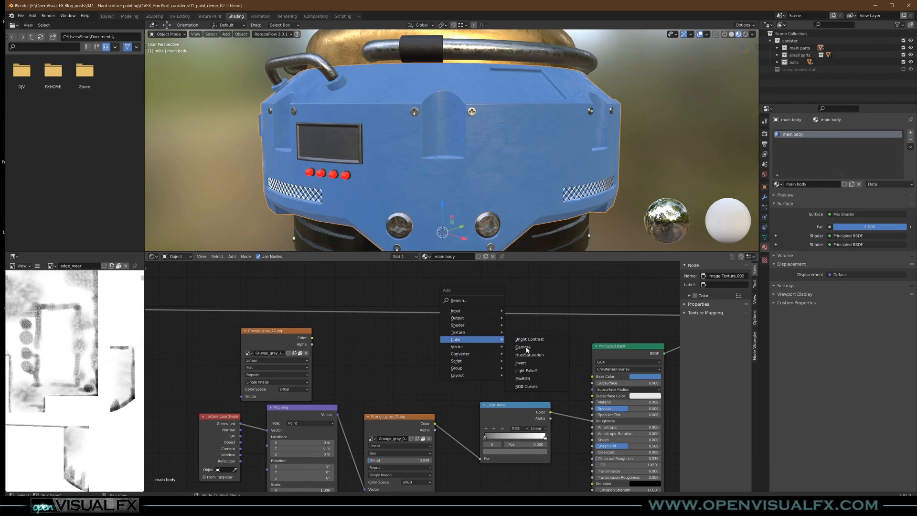
left_click(528, 377)
left_click_drag(520, 381, 508, 374)
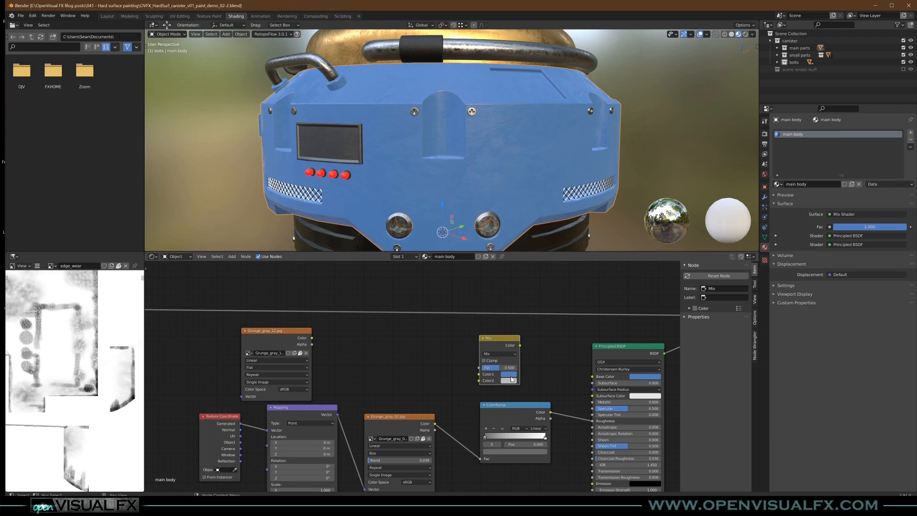
left_click_drag(313, 339, 592, 376)
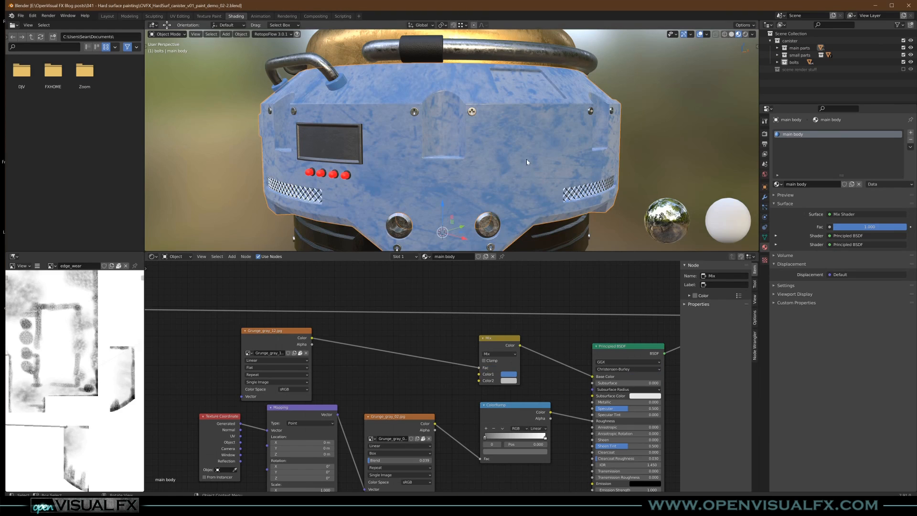
Feed the Mapping Vector into the Grunge_gray_12.jpg node beside the Mix node and set its projection to Box
left_click_drag(271, 336, 390, 332)
left_click_drag(341, 418, 360, 393)
left_click(396, 364)
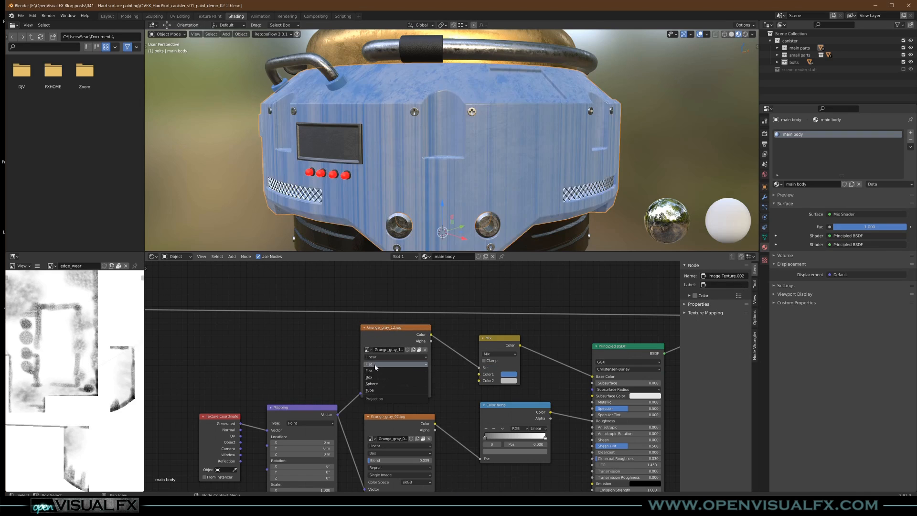
left_click(375, 378)
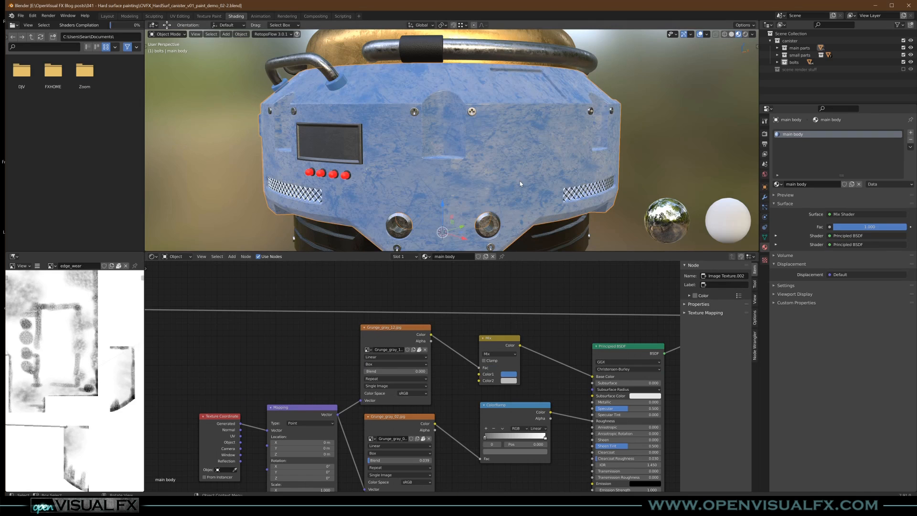
middle_click_drag(472, 189, 481, 202)
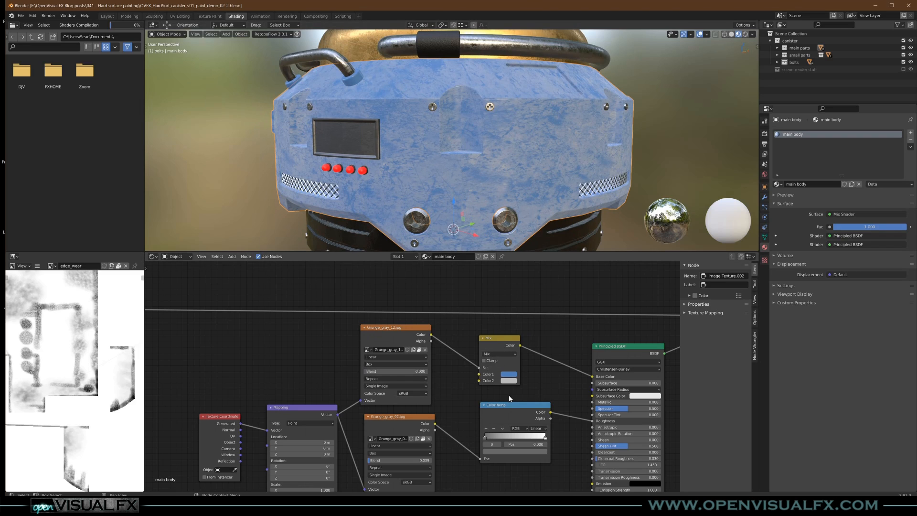
scroll(510, 383, "up", 1)
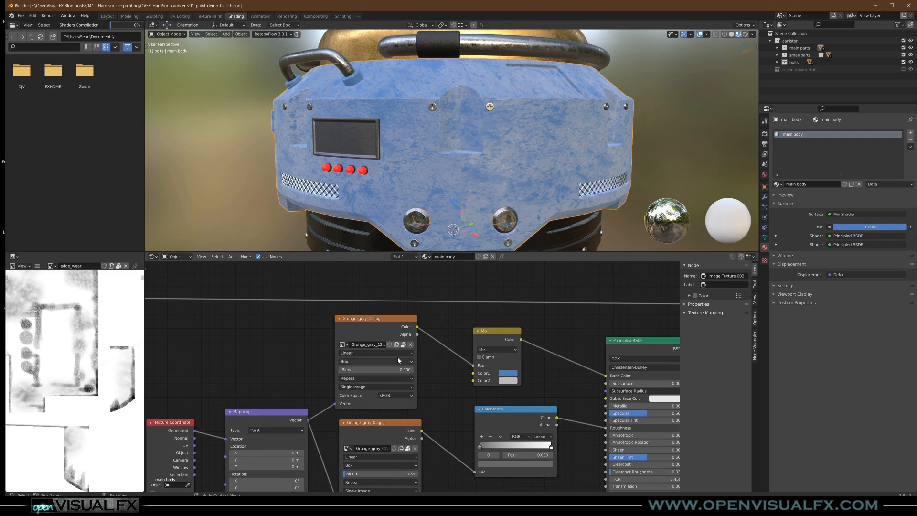
Paste the blue into the Mix node's Color2 and darken and desaturate its Color1 to a deep navy blue
key("ctrl+v")
left_click(508, 376)
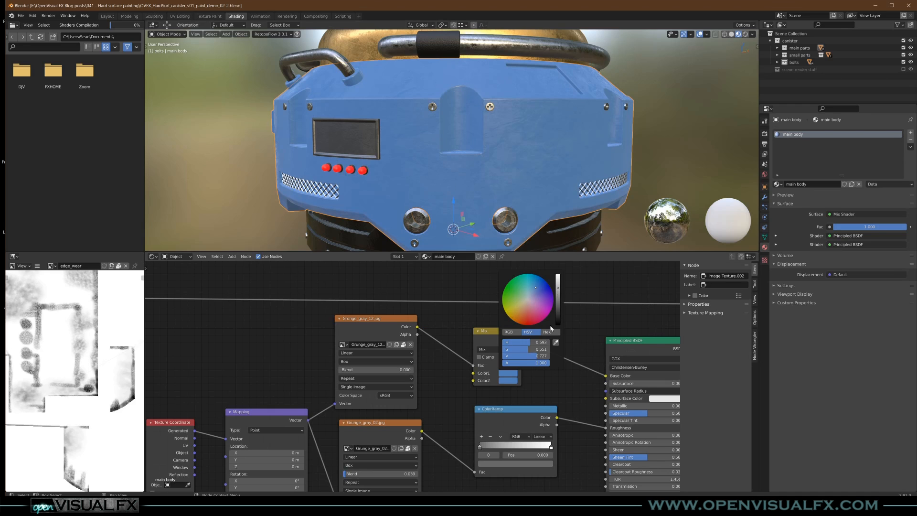
mouse_move(537, 349)
left_mouse_down()
mouse_move(521, 349)
mouse_move(530, 349)
left_mouse_up()
left_click_drag(556, 297, 556, 310)
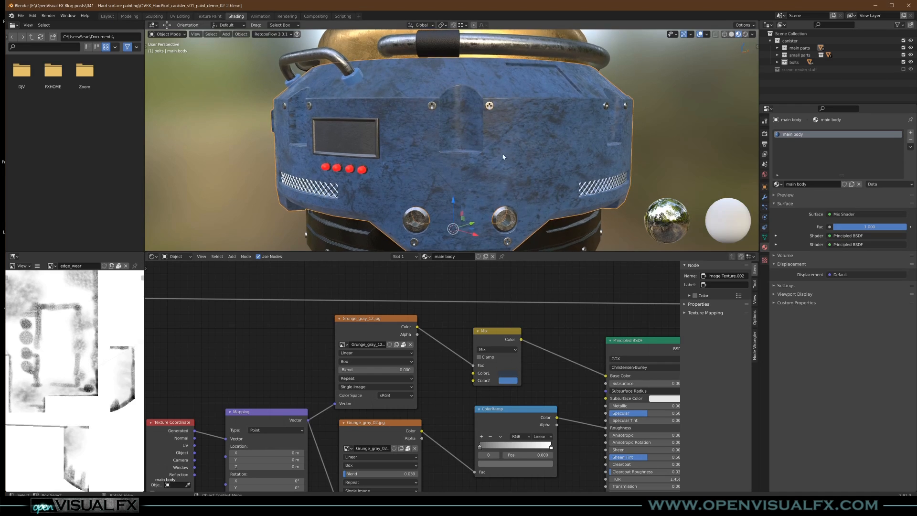
scroll(505, 160, "up", 4)
scroll(492, 148, "down", 5)
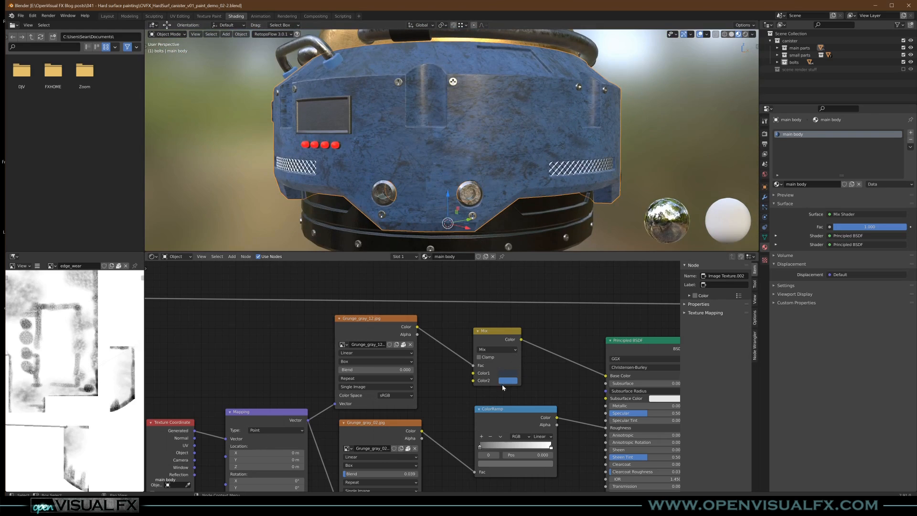
left_click(511, 378)
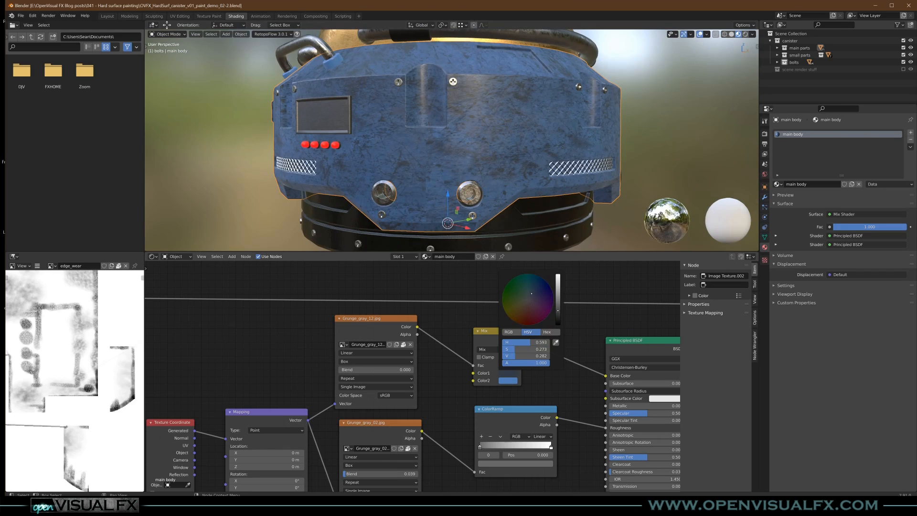
left_click_drag(558, 310, 557, 314)
Spread the Texture Coordinate, Mapping, Grunge_gray_02.jpg and Grunge_gray_12.jpg nodes away from the Mix node to free space before it
scroll(451, 336, "down", 2)
middle_click_drag(461, 335, 519, 328)
scroll(238, 399, "down", 2)
left_click_drag(248, 406, 193, 400)
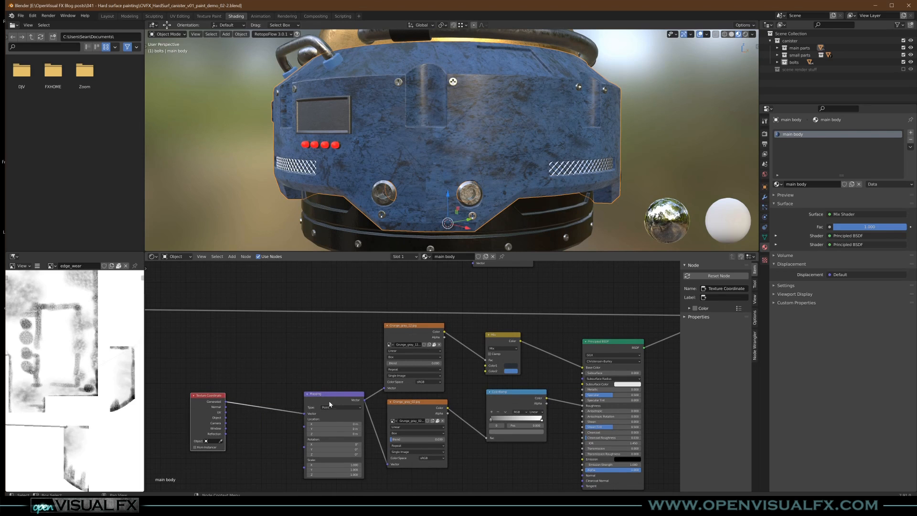
left_click_drag(330, 402, 281, 401)
left_click_drag(417, 402, 396, 410)
left_click_drag(409, 335, 349, 339)
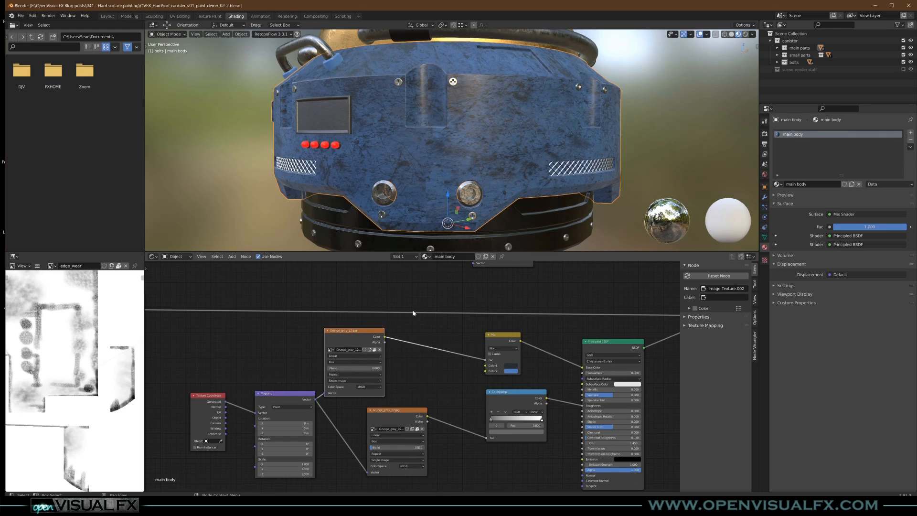
Insert a ColorRamp between Grunge_gray_12.jpg and the Mix node's Fac, and pull its white stop to near the middle
key("shift+a")
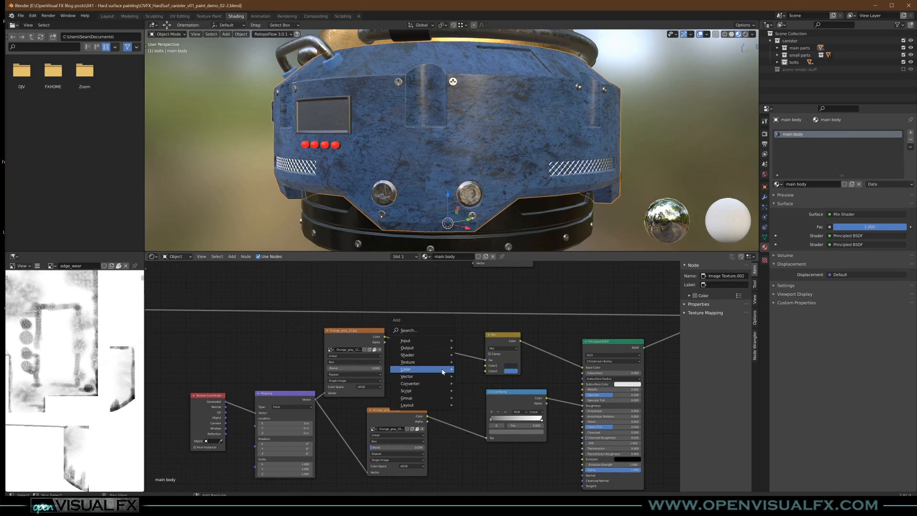
mouse_move(408, 384)
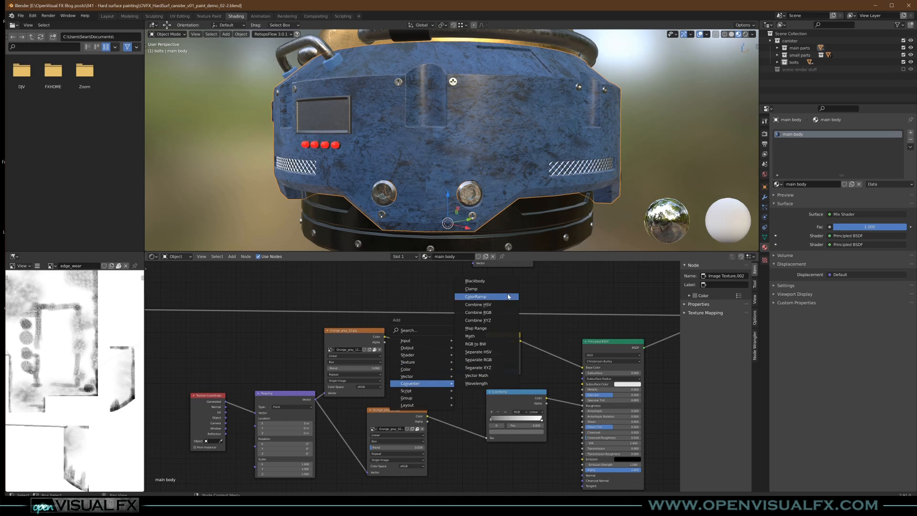
left_click(475, 296)
left_click(435, 356)
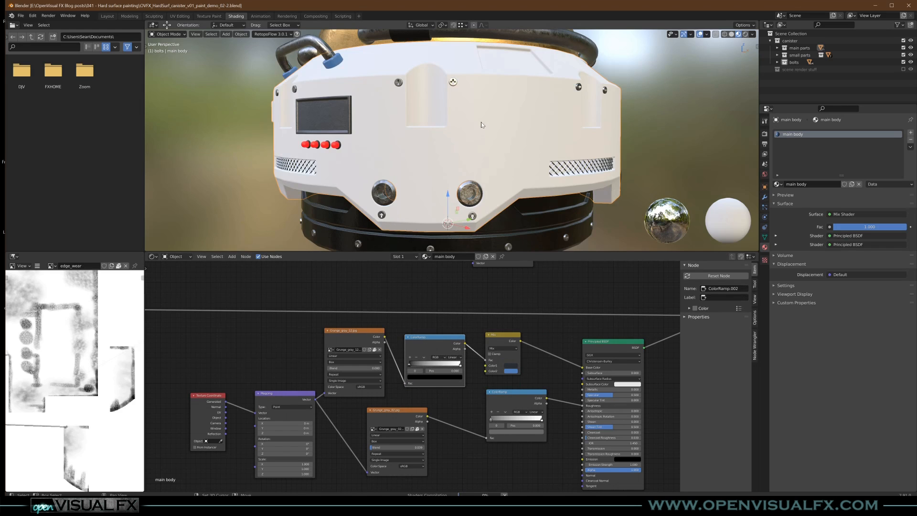
scroll(480, 150, "up", 2)
left_click_drag(461, 367, 428, 364)
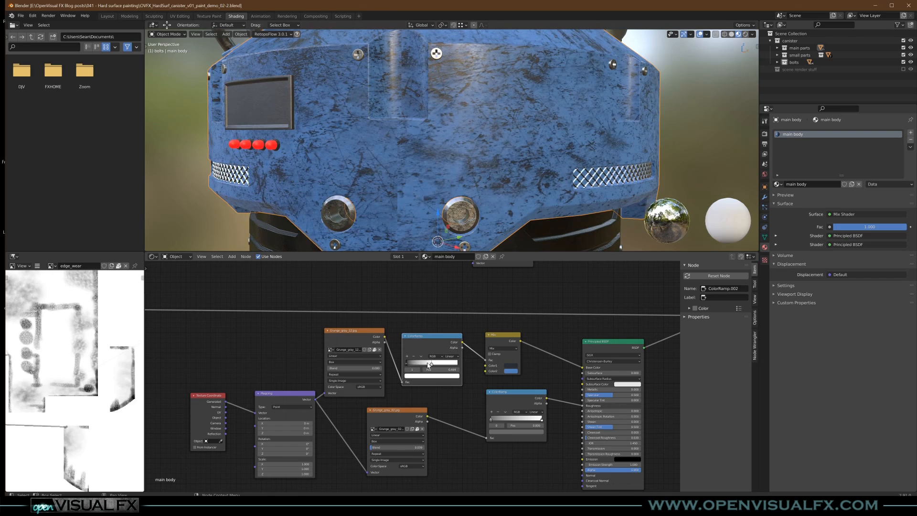
left_click(409, 366)
Move the Mix, roughness ColorRamp, Principled BSDF, Mix Shader and Material Output nodes together to make room after the new ColorRamp
scroll(509, 367, "up", 1)
scroll(387, 344, "down", 4)
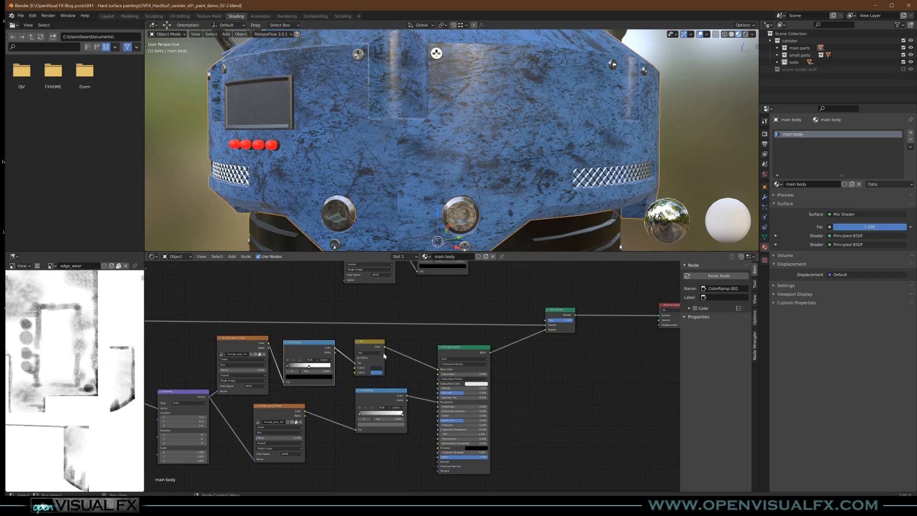
left_click_drag(374, 314, 551, 421)
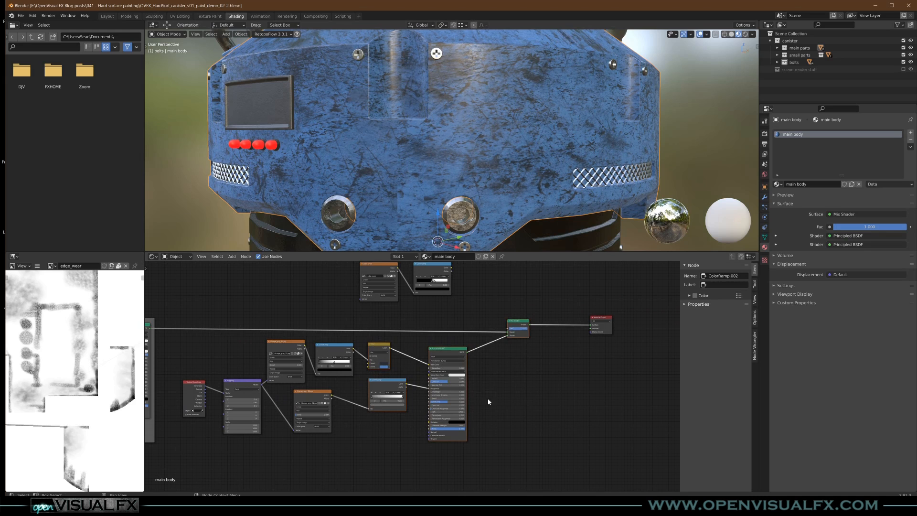
scroll(426, 377, "up", 4)
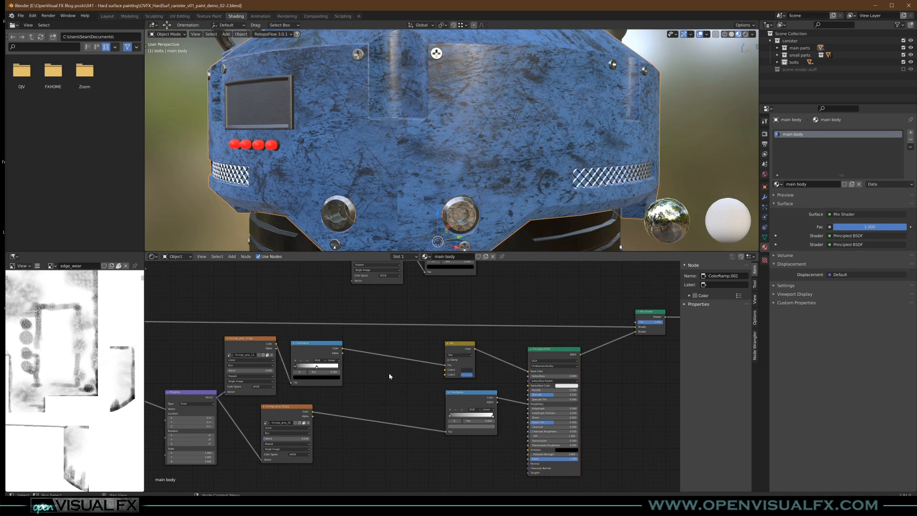
Add a second MixRGB node and place it just below the link between the new ColorRamp and the Mix node
scroll(387, 365, "up", 1)
key("shift+a")
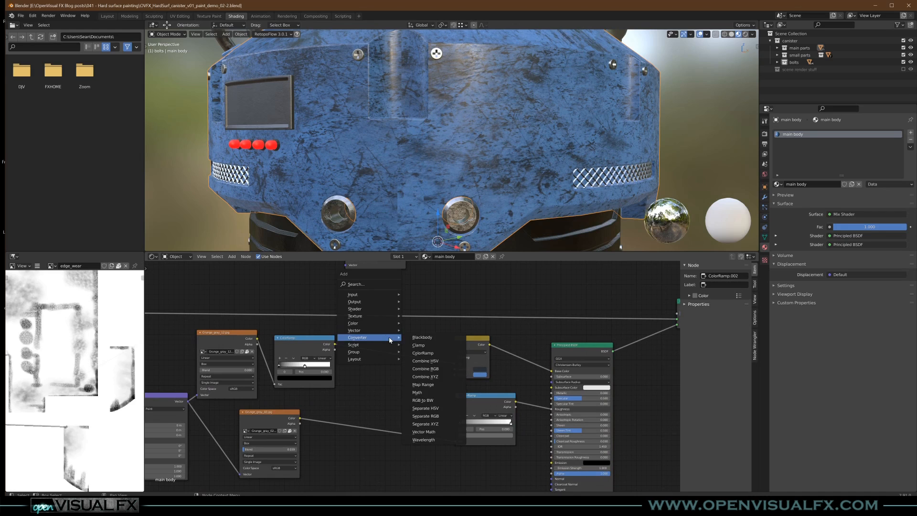
mouse_move(377, 324)
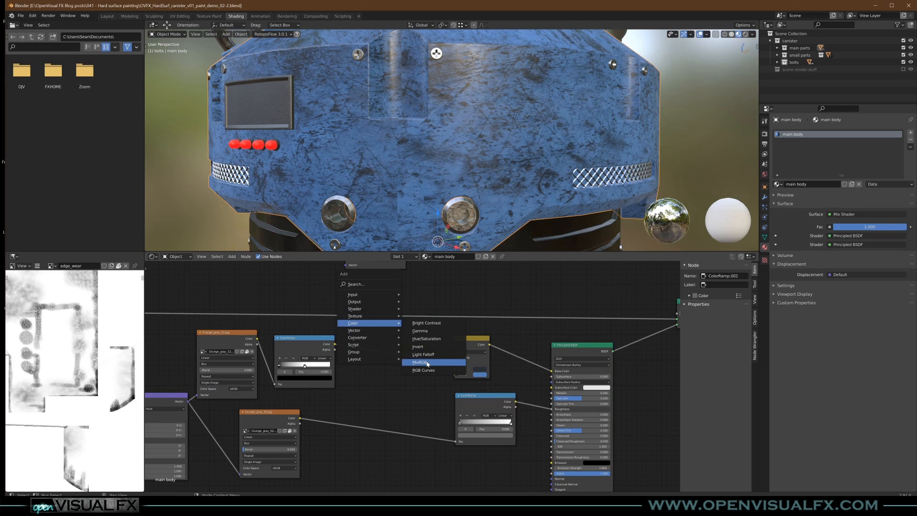
left_click(425, 365)
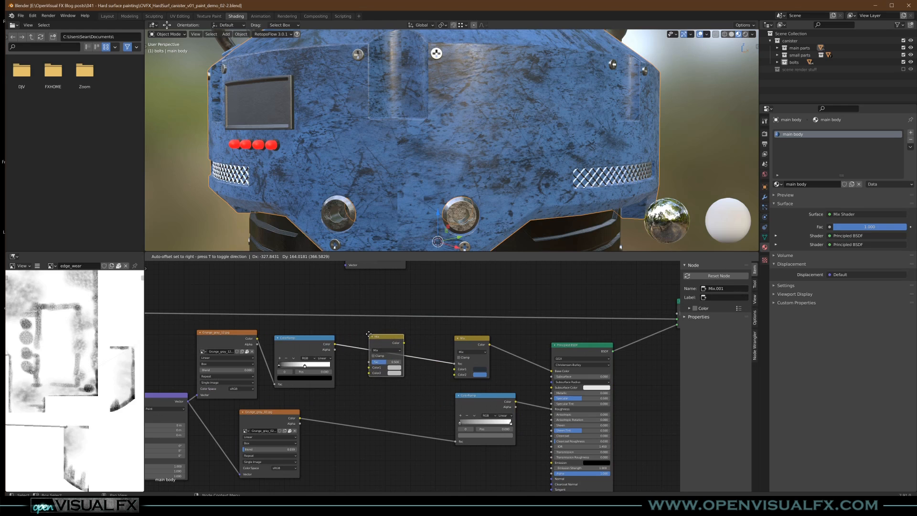
left_click(382, 379)
Try a Math node set to Multiply between the ColorRamp and the Mix node, adjust its value and remove it
key("shift+a")
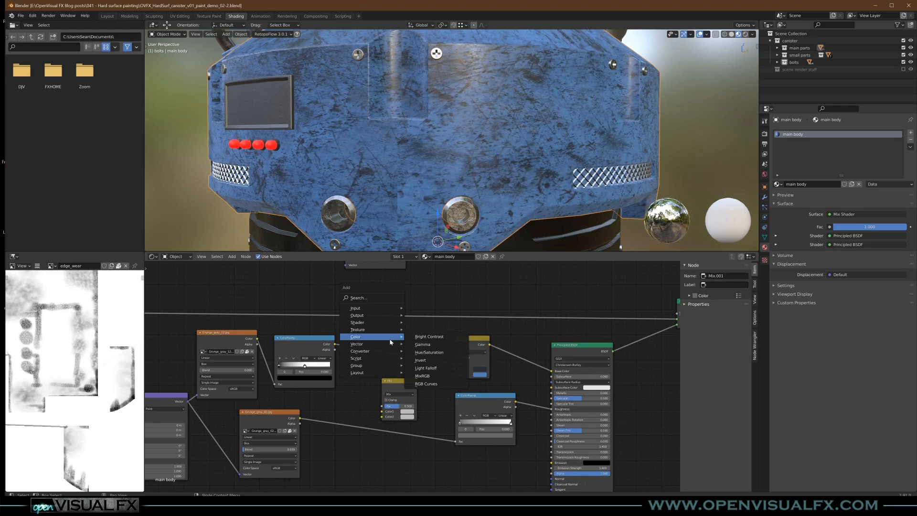
mouse_move(377, 351)
left_click(428, 406)
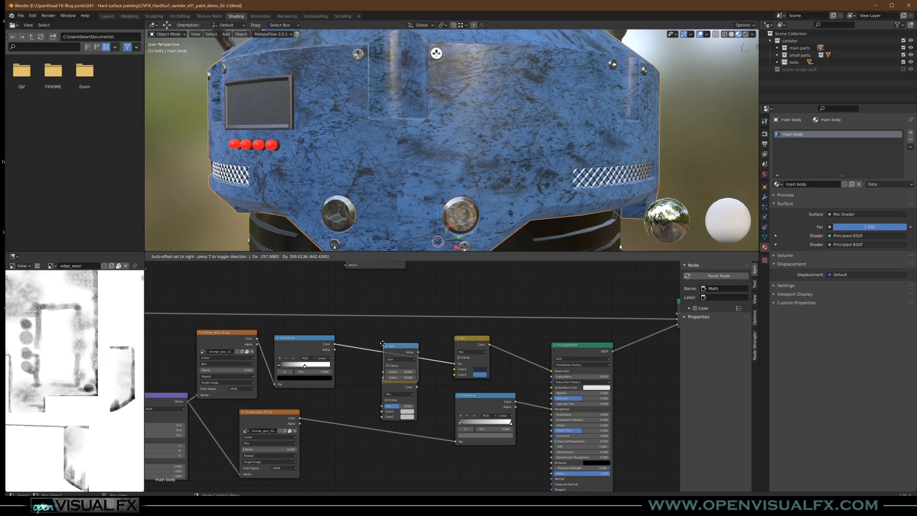
left_click(395, 365)
left_click(394, 352)
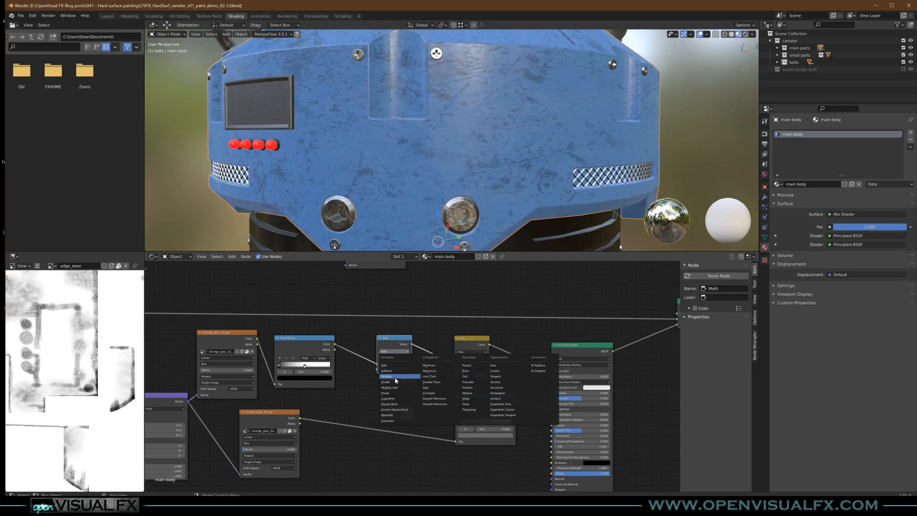
left_click(395, 377)
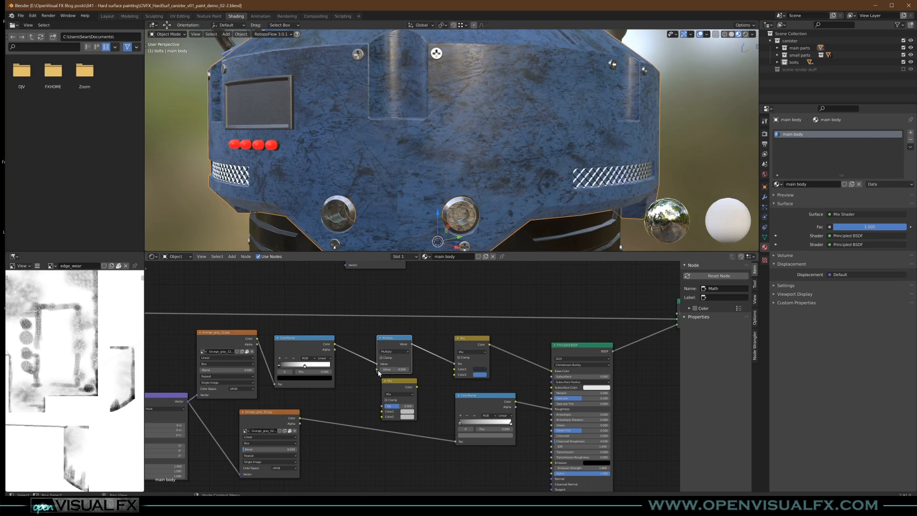
left_click_drag(394, 369, 413, 369)
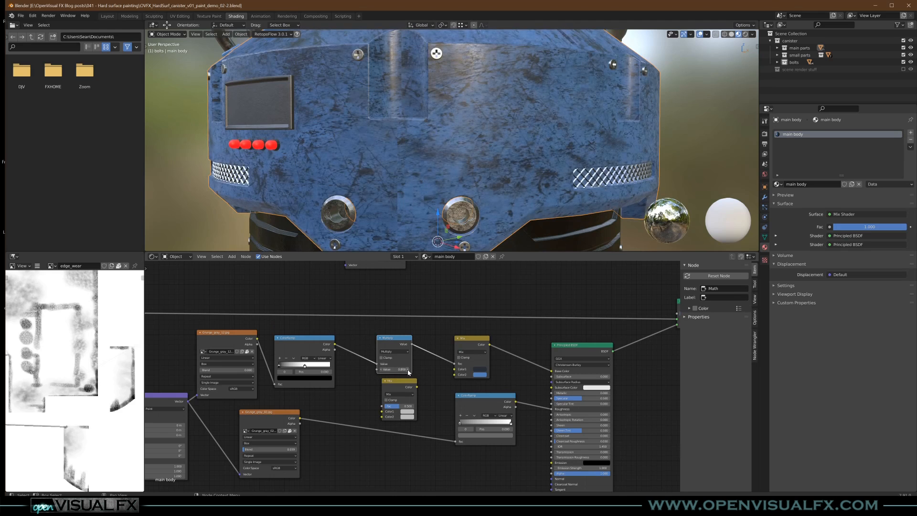
key("ctrl+x")
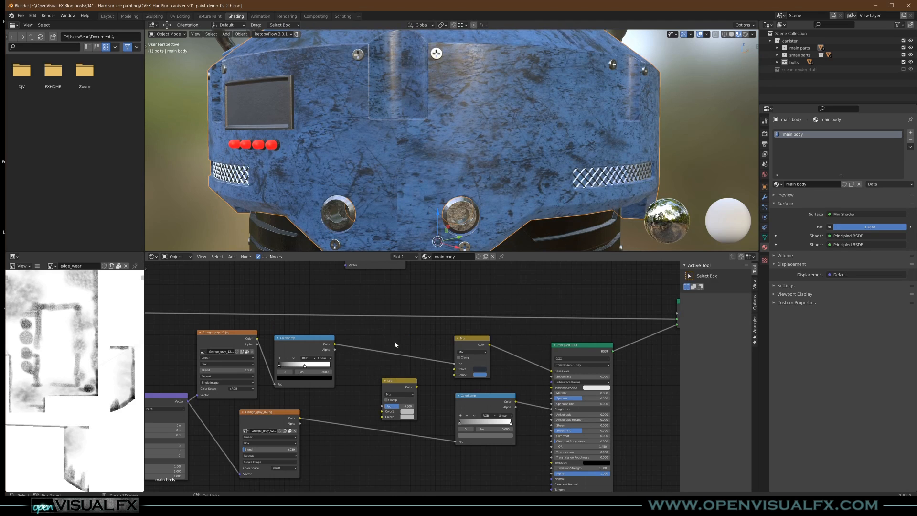
Insert the loose MixRGB node between the ColorRamp and the existing Mix node and set its Color2 to pure white
left_click_drag(400, 386, 402, 340)
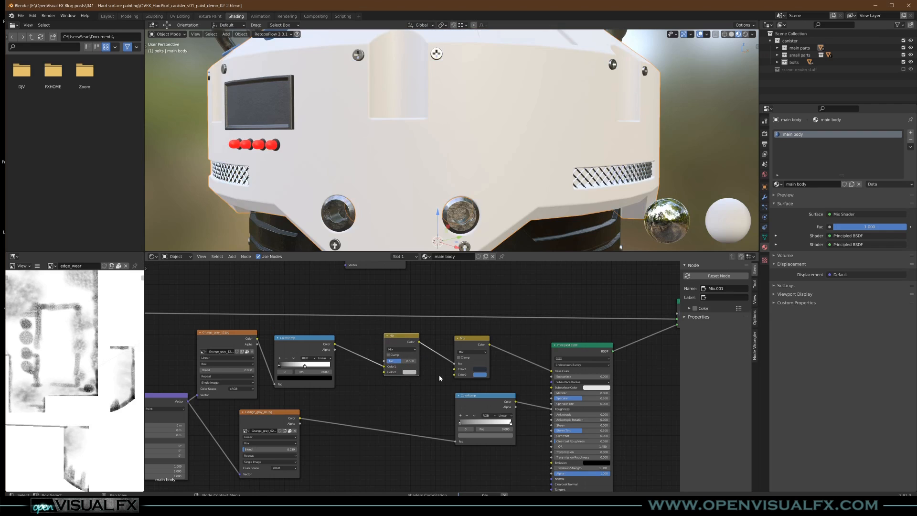
left_click(409, 372)
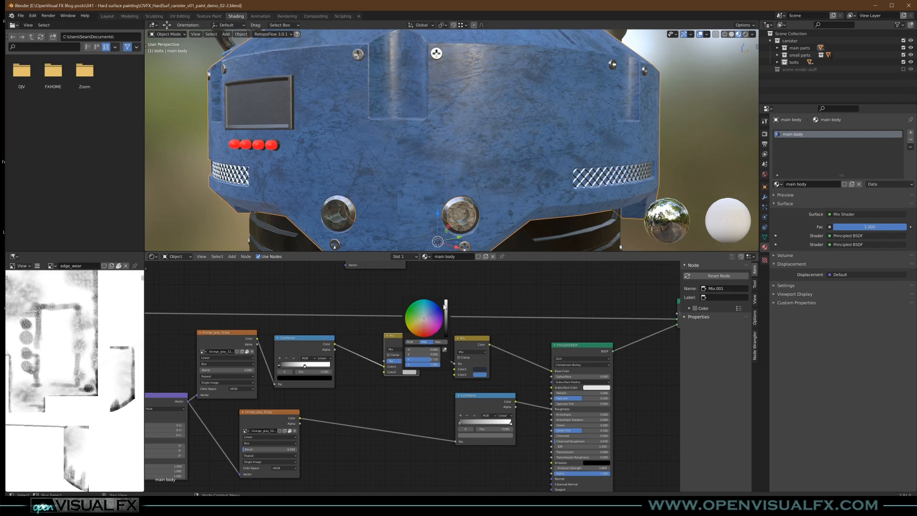
left_click_drag(446, 309, 446, 300)
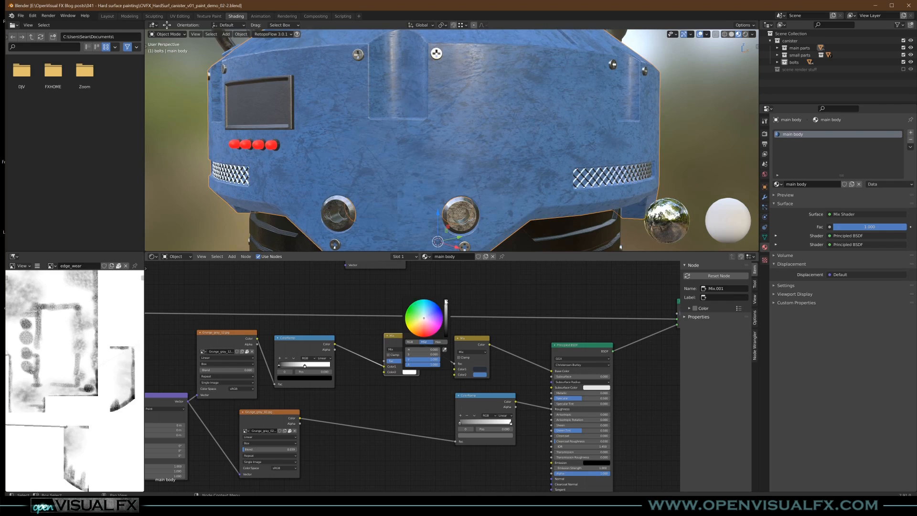
Tune the new Mix node's Fac high enough that the dark grunge only faintly shows in the blue paint
left_click_drag(414, 361, 409, 362)
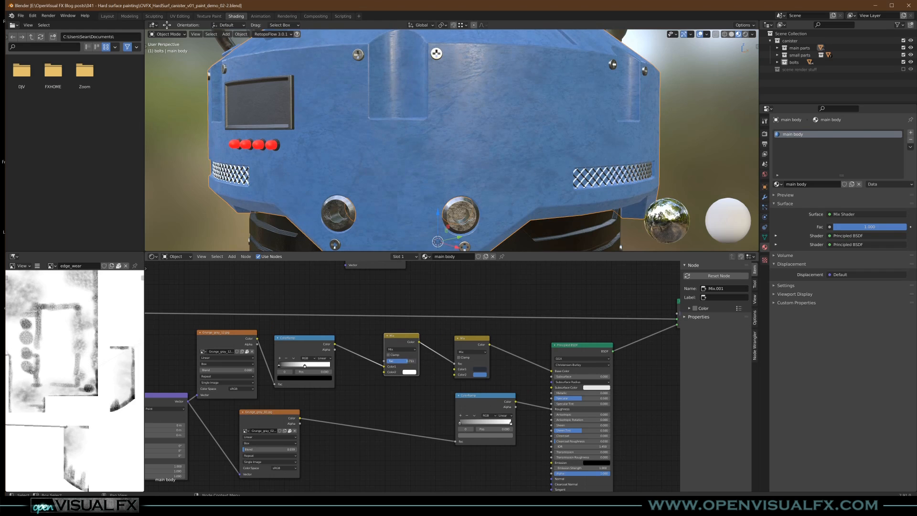
left_click_drag(403, 361, 415, 361)
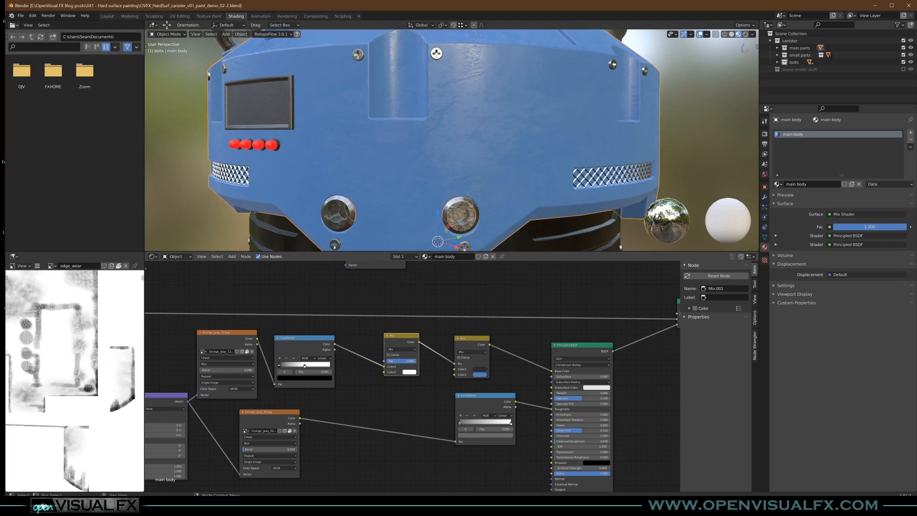
middle_click_drag(448, 383, 442, 394)
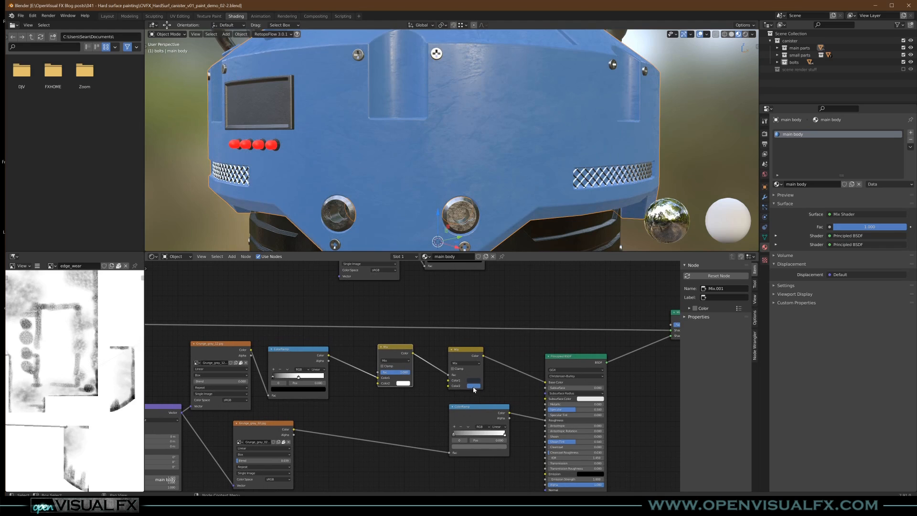
left_click_drag(406, 372, 388, 372)
scroll(427, 120, "down", 2)
middle_click_drag(428, 126, 441, 137)
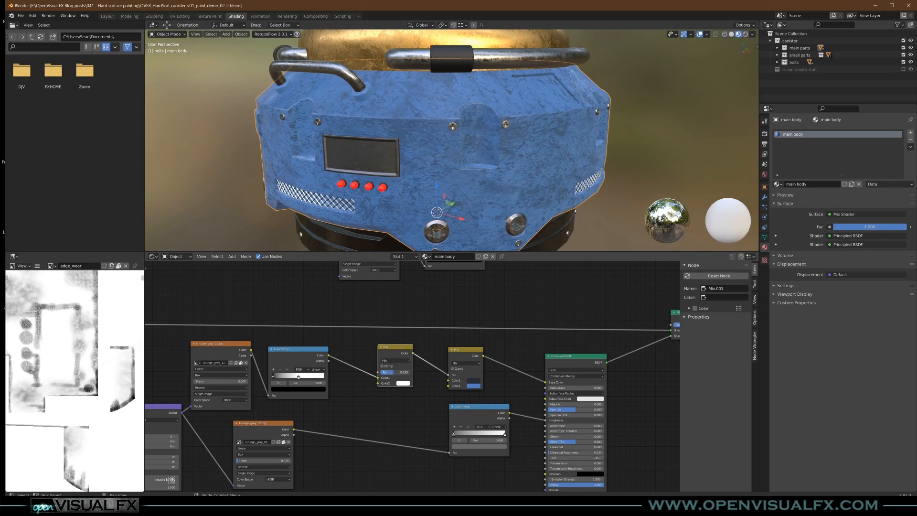
left_click_drag(389, 372, 400, 371)
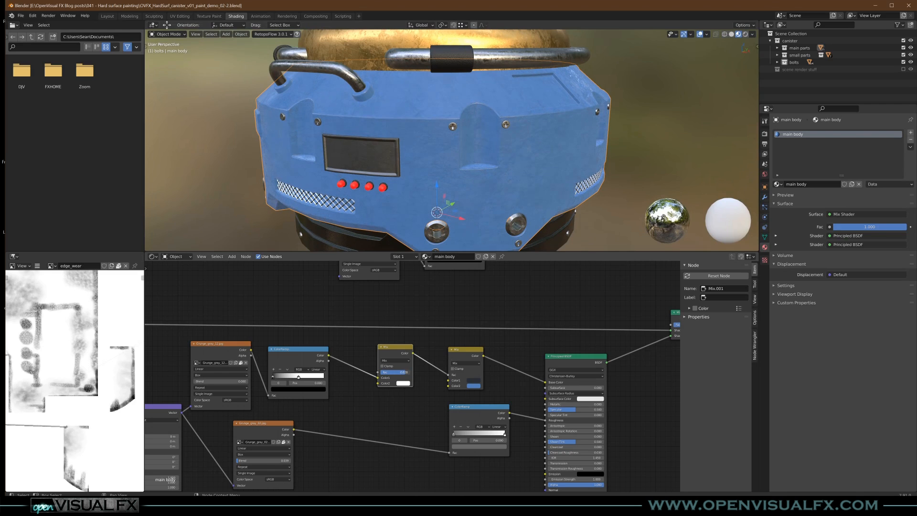
mouse_move(465, 193)
middle_mouse_down()
mouse_move(470, 167)
mouse_move(480, 188)
middle_mouse_up()
scroll(480, 185, "up", 3)
middle_click_drag(469, 154, 469, 158)
scroll(552, 359, "down", 3)
Link the edge_wear ColorRamp's Color to the Mix Shader's Fac and move the edge_wear texture and its ColorRamp higher above the paint nodes
middle_click_drag(574, 358, 358, 433)
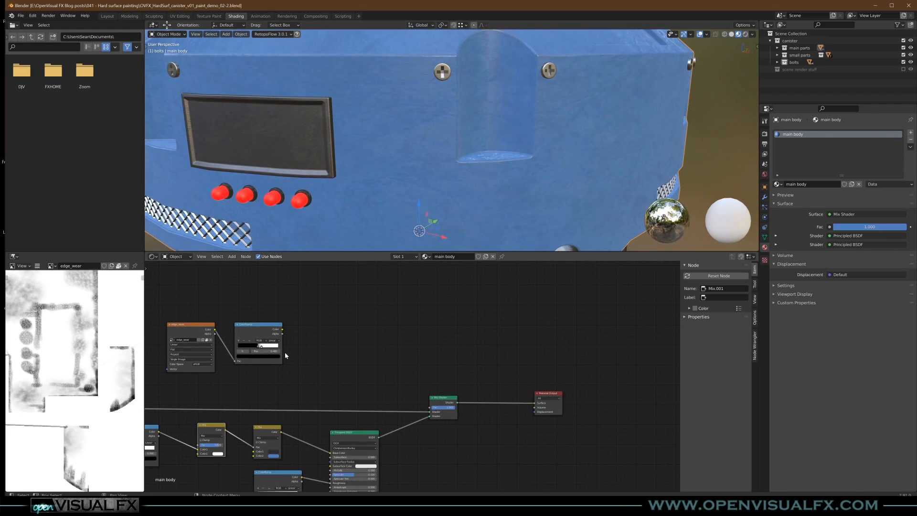
left_click_drag(283, 329, 429, 407)
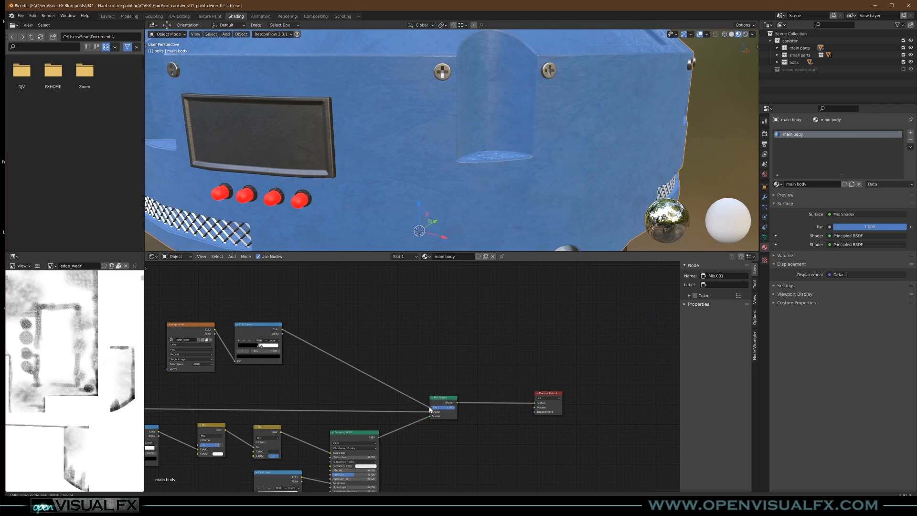
middle_click_drag(268, 317, 260, 297)
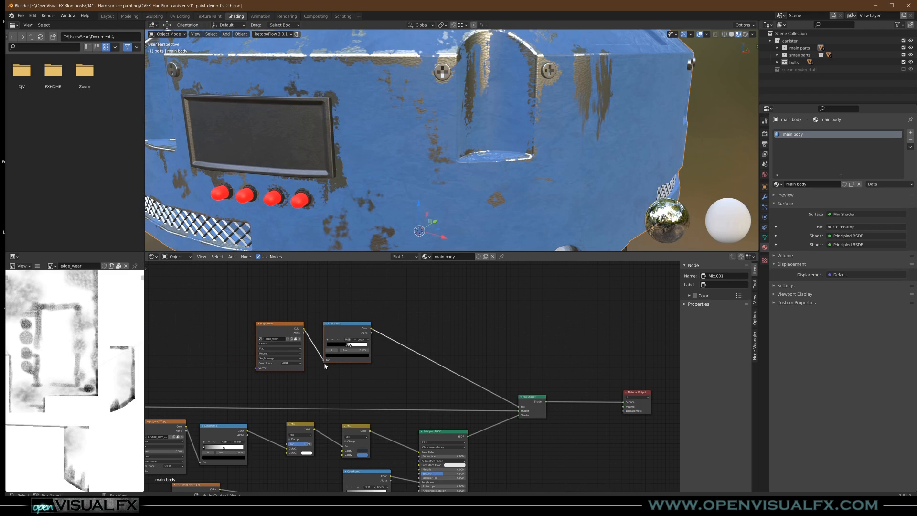
key("g")
left_click(347, 330)
Examine the edge wear and chipped paint around the main body's front panel, vents and upper edges
scroll(377, 153, "down", 2)
middle_click_drag(374, 134, 468, 112)
middle_click_drag(548, 102, 538, 114)
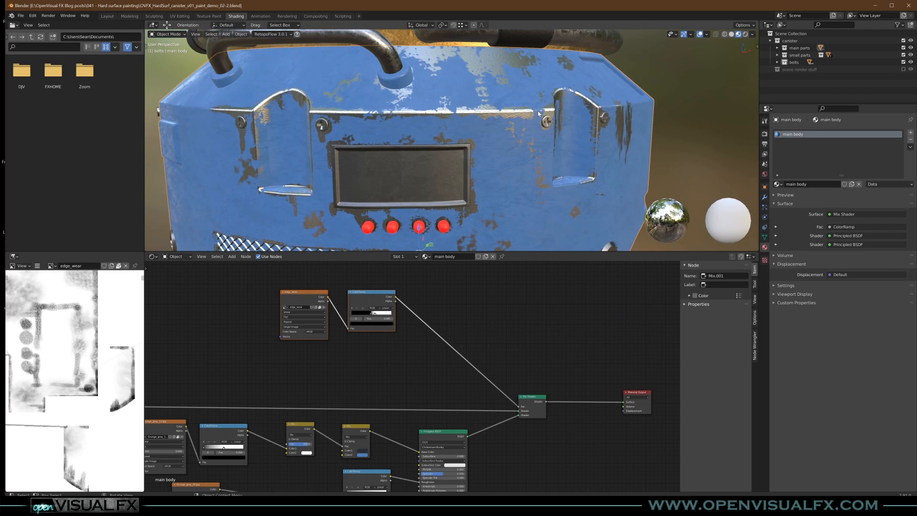
scroll(452, 145, "down", 1)
middle_click_drag(451, 145, 451, 143)
middle_click_drag(402, 413, 446, 396)
middle_click_drag(461, 145, 463, 142)
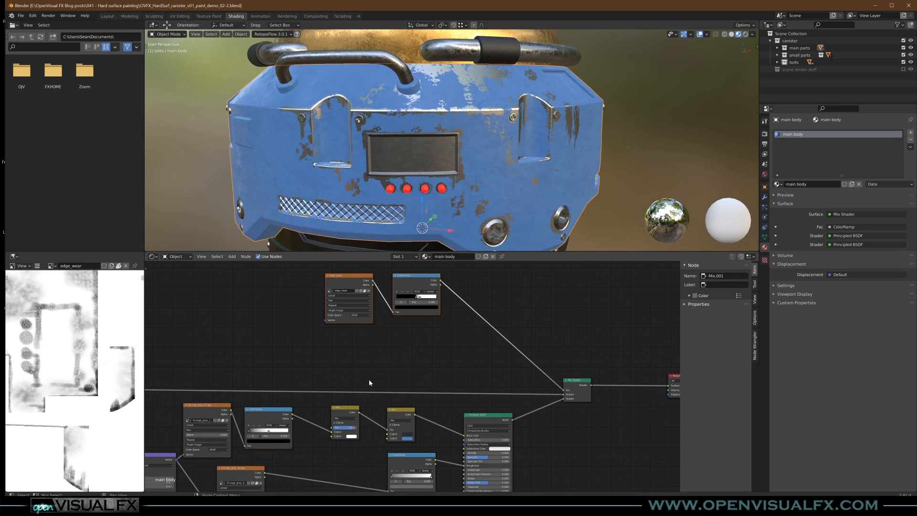
Spread out the node groups: shift the Metal frame away from the paint nodes and move the edge_wear texture and ColorRamp above the Metal frame
scroll(369, 379, "down", 6)
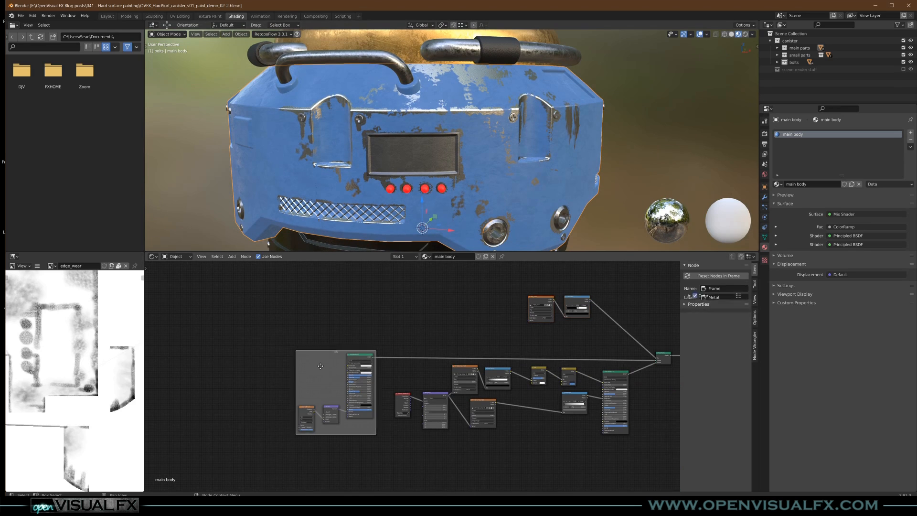
left_click_drag(327, 370, 221, 370)
middle_click_drag(386, 342, 305, 344)
left_click_drag(305, 347, 570, 457)
left_click_drag(532, 400, 528, 409)
left_click_drag(407, 284, 508, 331)
key("g")
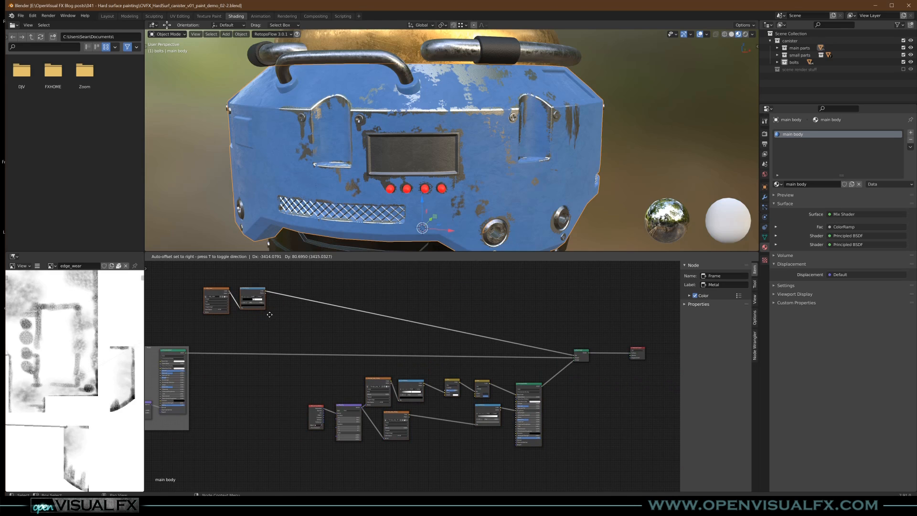
left_click(268, 312)
Add a reroute to the link from the edge_wear ColorRamp to the Mix Shader and place it just above the Mix Shader
right_click_drag(414, 306, 393, 338, "shift")
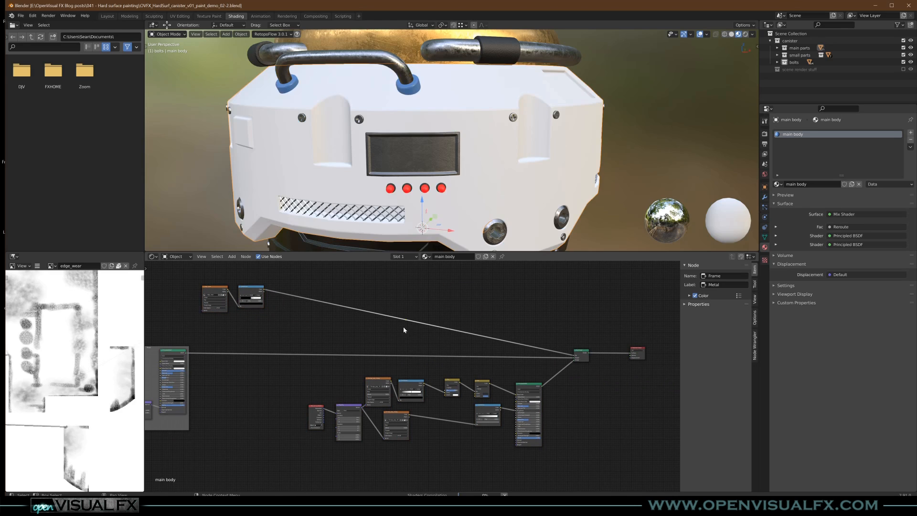
key("g")
left_click(529, 302)
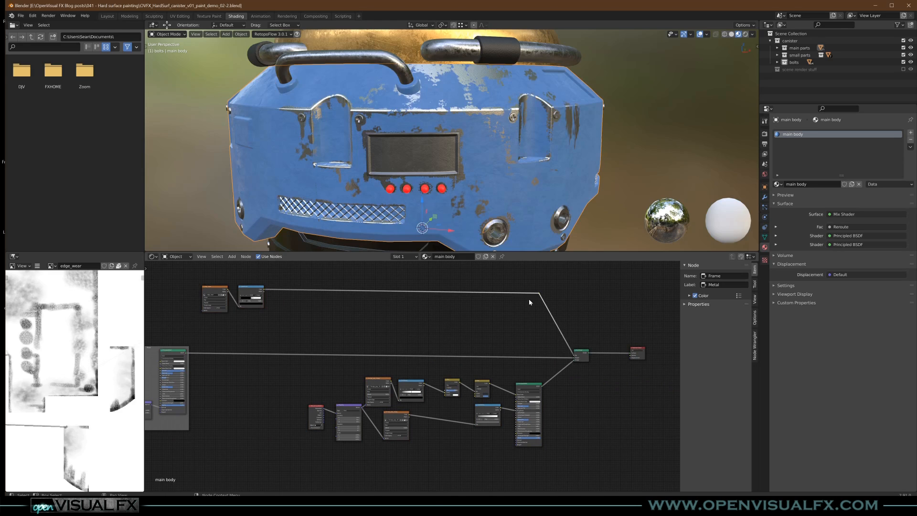
Join all the paint nodes, from Texture Coordinate to Principled BSDF, in a frame labelled Paint
left_click_drag(267, 376, 538, 446)
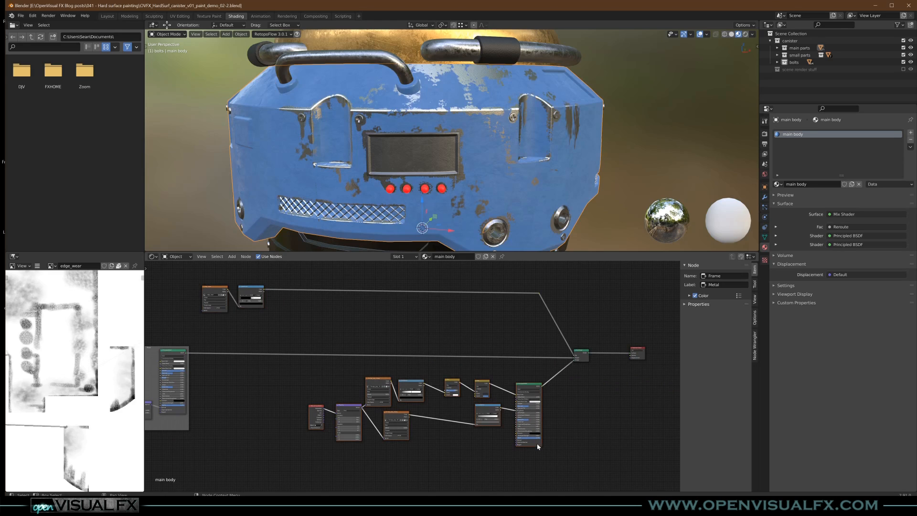
key("ctrl+j")
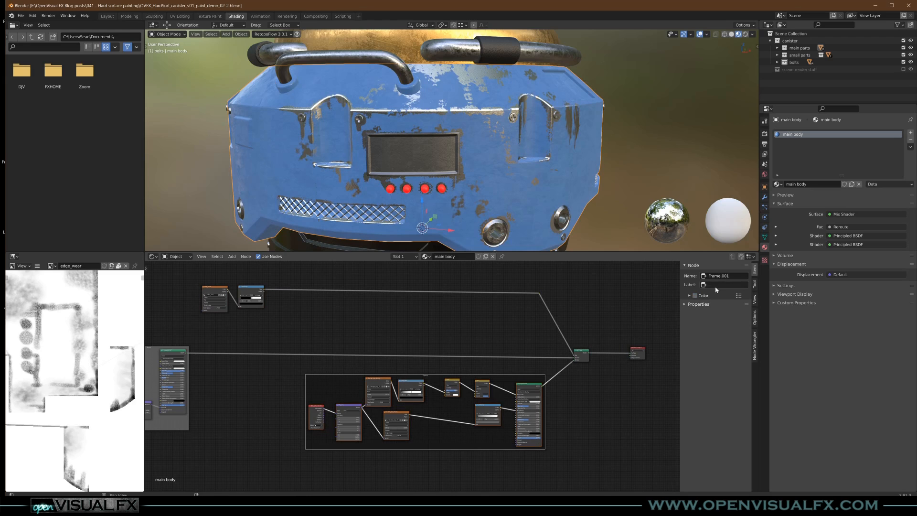
type("Paint")
key("Return")
Give the Paint frame a custom color sampled from the canister's blue paint, then make it brighter and less saturated
left_click(695, 295)
left_click(688, 296)
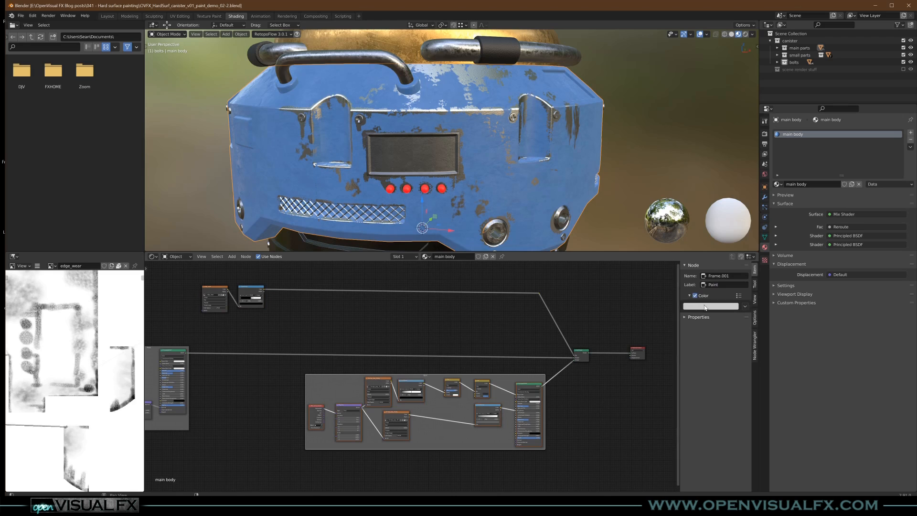
left_click(736, 307)
left_click(743, 281)
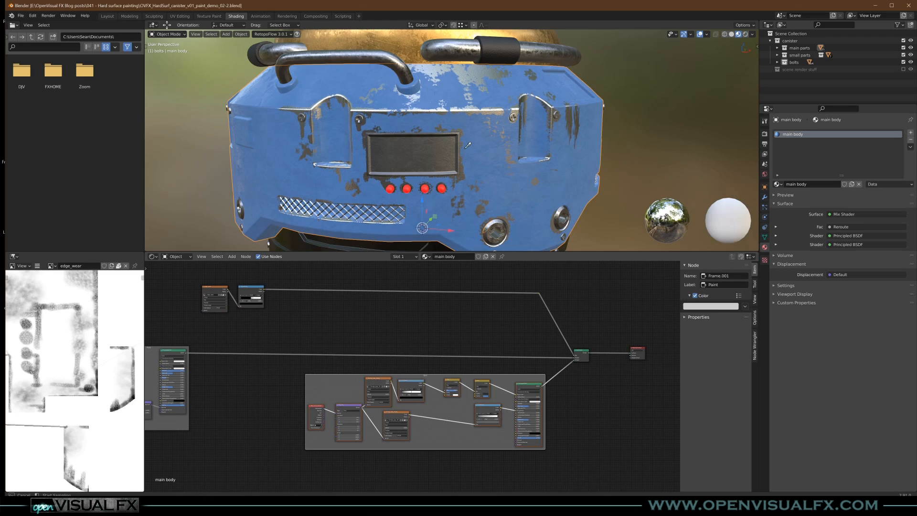
left_click(475, 125)
left_click(716, 307)
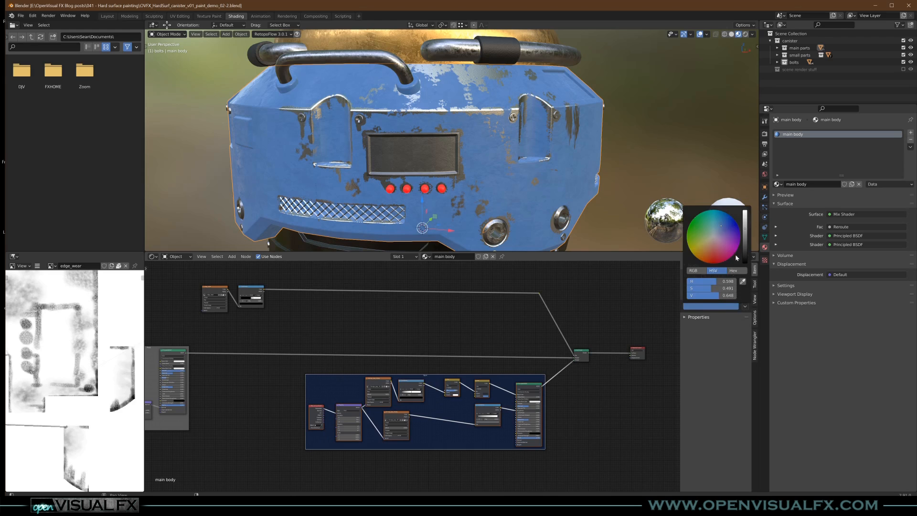
left_click_drag(744, 234, 744, 214)
left_click_drag(726, 288, 710, 288)
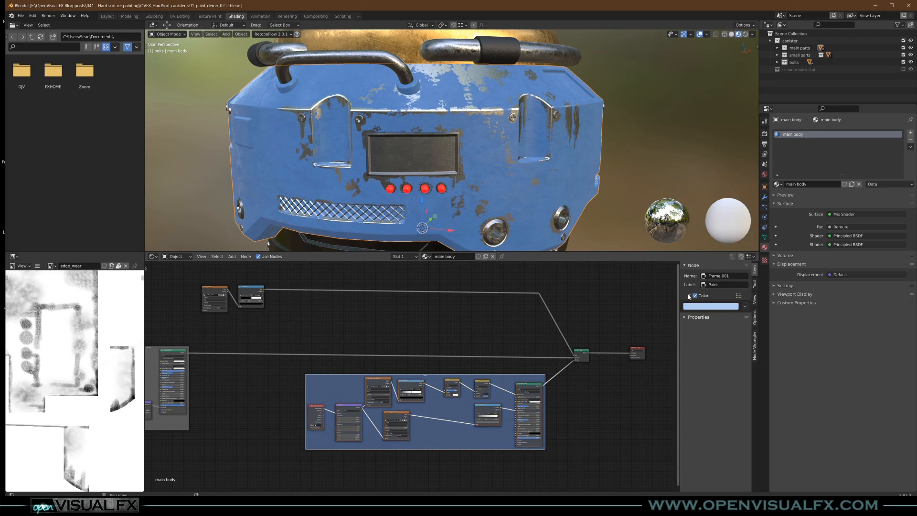
key("n")
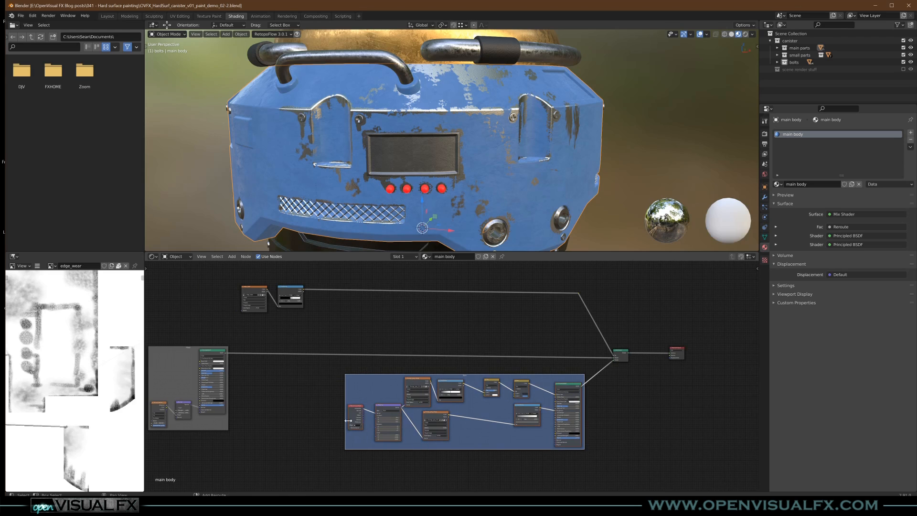
Add a Bump node to the Paint frame and link the edge_wear ColorRamp's Color to its Height
middle_click_drag(586, 384, 663, 380)
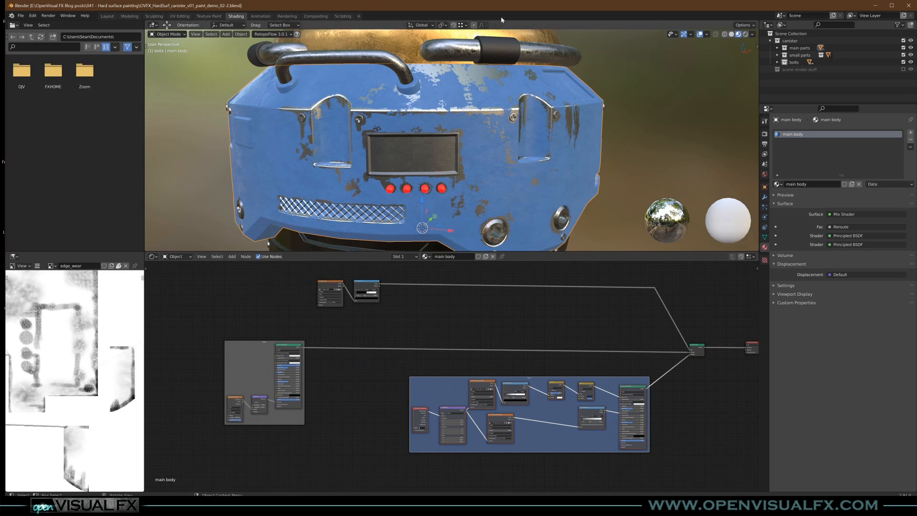
middle_click_drag(450, 191, 494, 177, "shift")
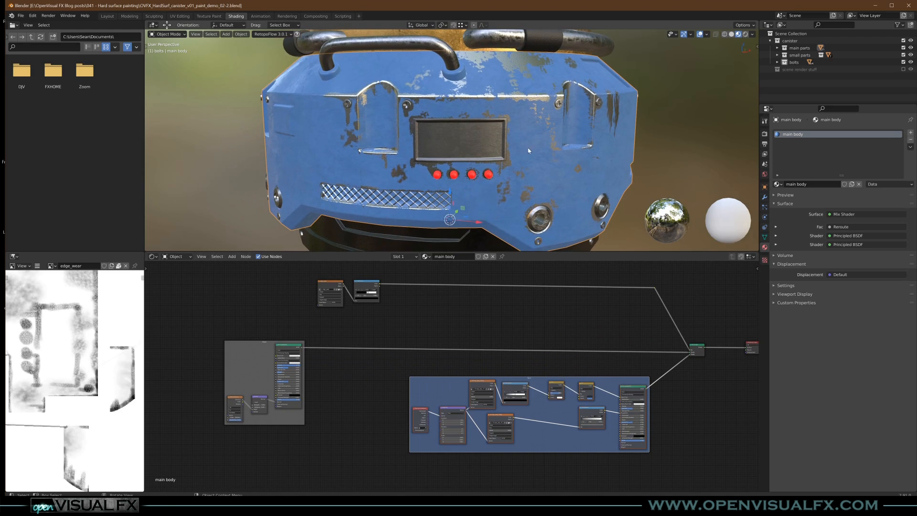
middle_click_drag(407, 312, 434, 322)
scroll(591, 470, "up", 2)
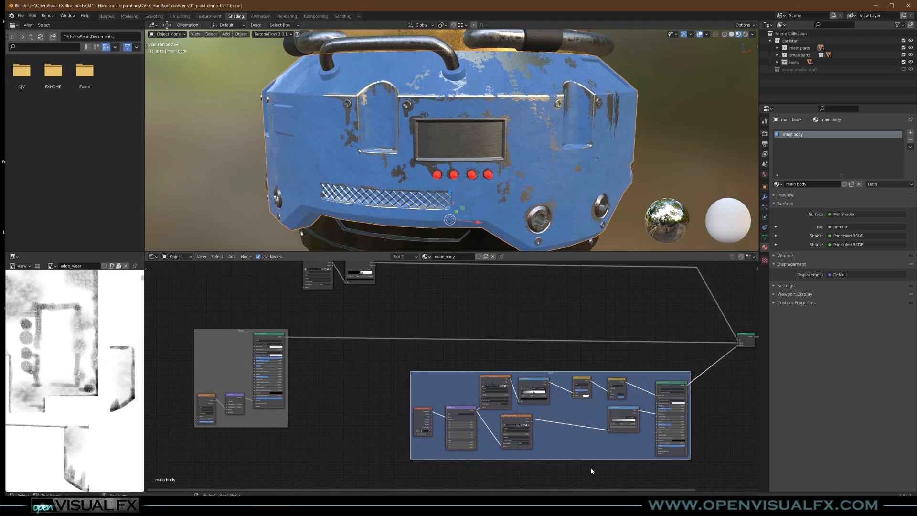
middle_click_drag(566, 447, 544, 417)
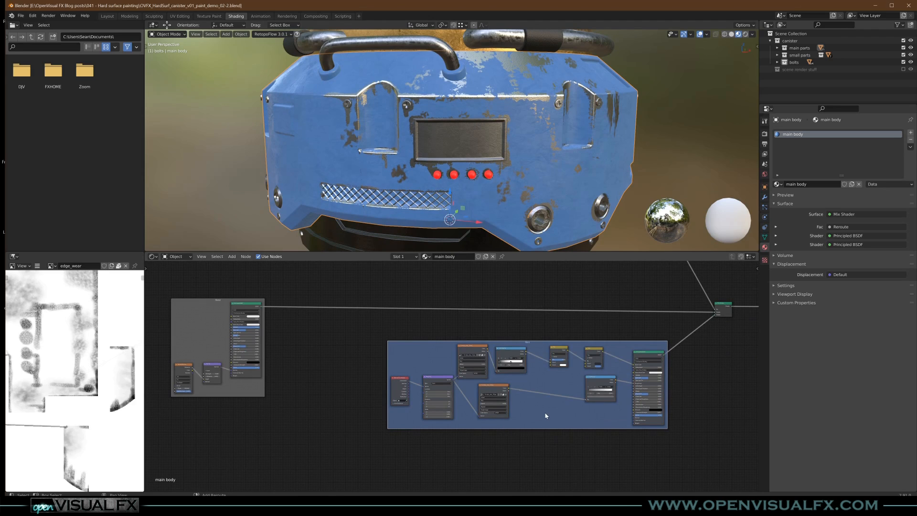
key("shift+a")
left_click(571, 408)
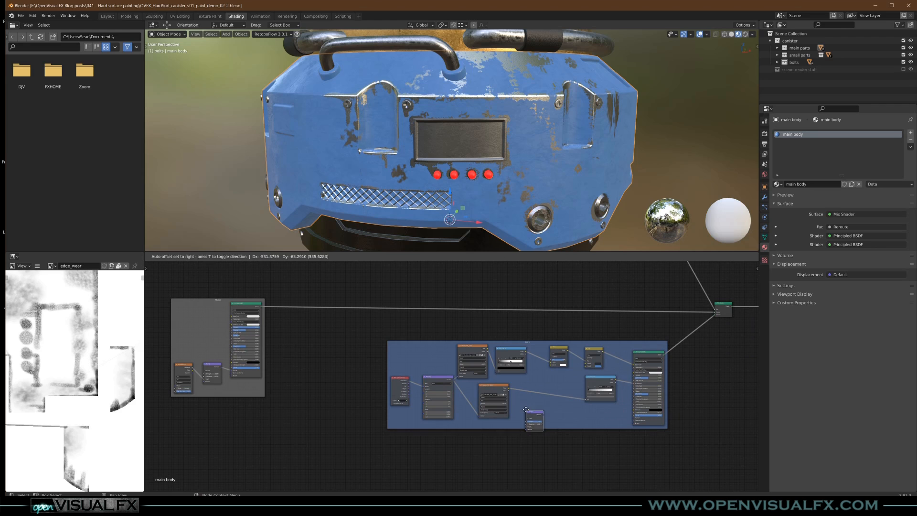
mouse_move(535, 416)
left_mouse_down()
mouse_move(471, 292)
mouse_move(437, 267)
mouse_move(475, 348)
mouse_move(440, 340)
left_mouse_up()
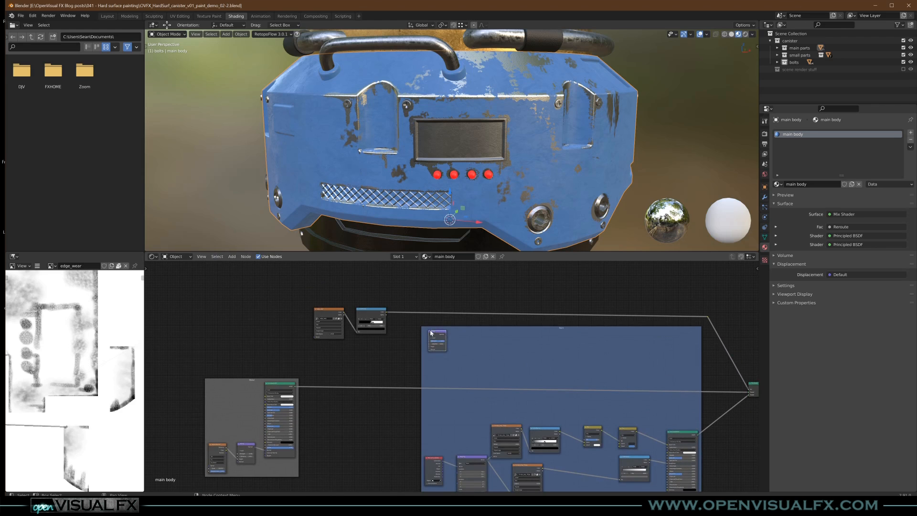
scroll(387, 315, "up", 3)
left_click_drag(383, 312, 463, 372)
Link the Bump node's Normal to the paint Principled BSDF's Normal and place the Bump node below the roughness ColorRamp
scroll(427, 356, "down", 4)
middle_click_drag(480, 377, 406, 317)
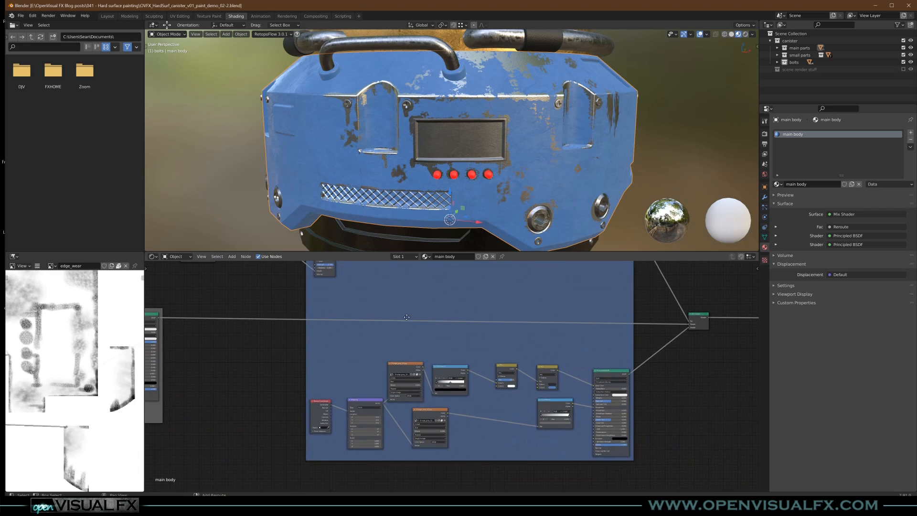
middle_click_drag(333, 274, 333, 286)
mouse_move(330, 273)
left_mouse_down()
mouse_move(560, 460)
mouse_move(621, 449)
left_mouse_up()
scroll(560, 460, "up", 3)
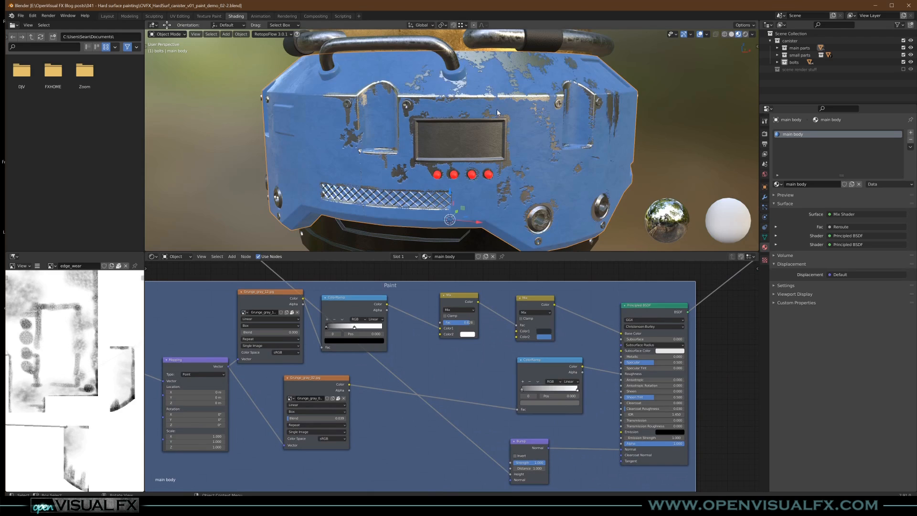
scroll(523, 106, "up", 5)
middle_click_drag(534, 114, 489, 175, "ctrl")
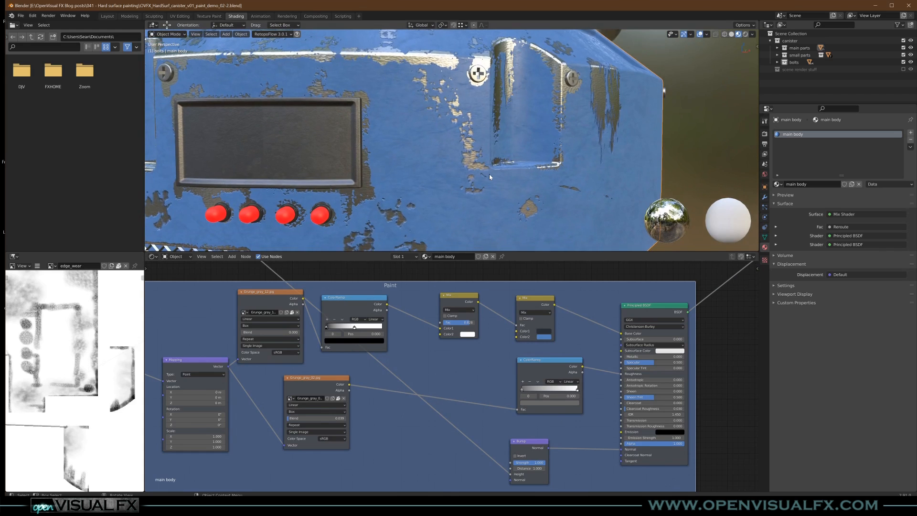
Add a reroute to the link feeding the Bump Height and route it around the outside of the Paint frame
scroll(444, 379, "down", 5)
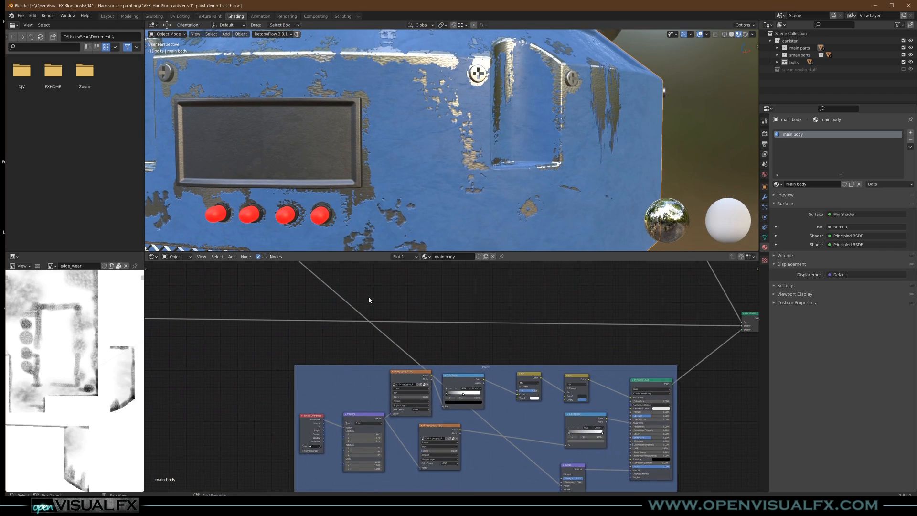
right_click_drag(369, 300, 356, 302, "shift")
key("g")
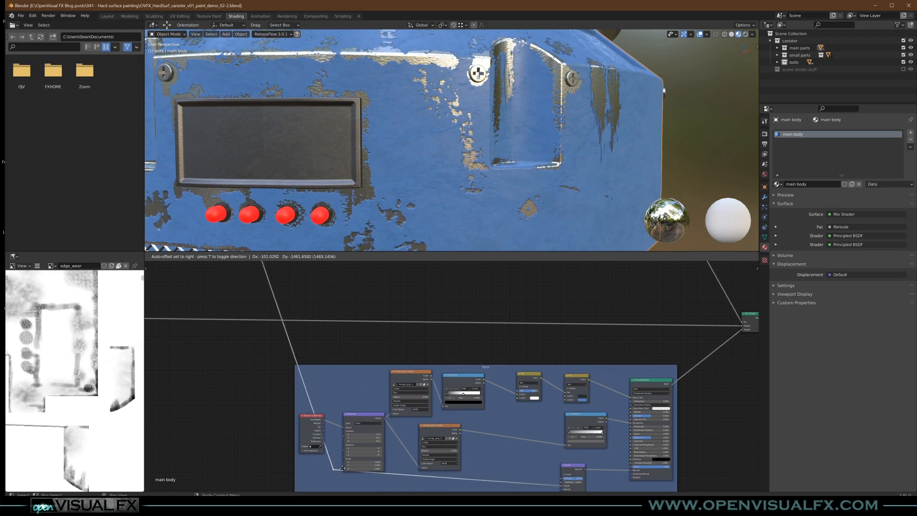
left_click(274, 482)
Move the edge_wear texture and its ColorRamp farther away from the Paint frame, above the Metal frame
middle_click_drag(292, 336, 457, 440)
left_click_drag(288, 308, 403, 367)
key("g")
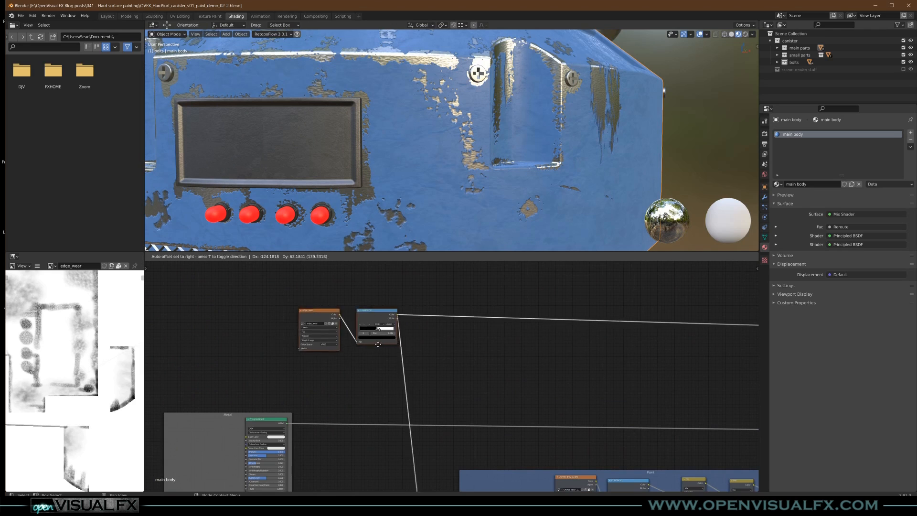
left_click(317, 355)
Duplicate the edge_wear ColorRamp below the original and link the edge_wear texture's Color to the duplicate's Fac
middle_click_drag(420, 223, 484, 149)
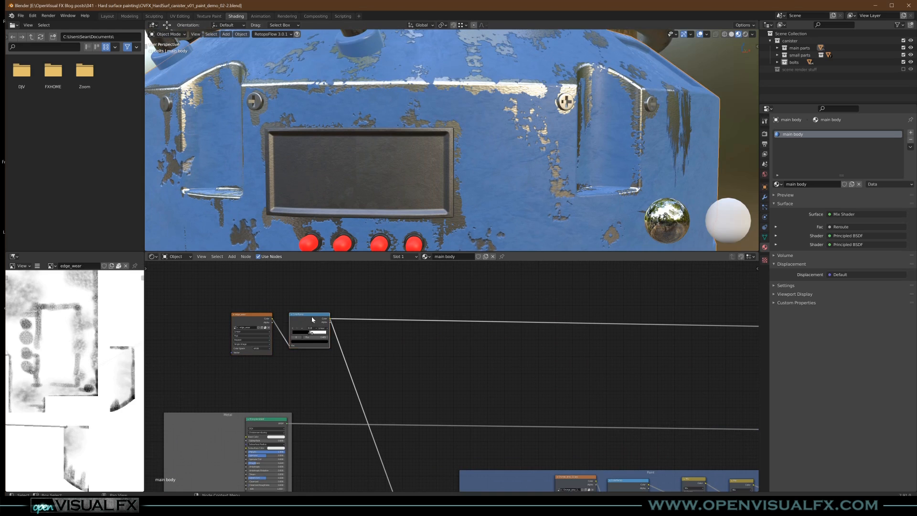
scroll(310, 320, "up", 2)
left_click_drag(316, 320, 312, 278)
key("shift+d")
left_click(305, 333)
left_click_drag(261, 320, 281, 368)
Feed the Bump Height link from the duplicated ColorRamp's Color instead of the original, using a temporary reroute that is dissolved
right_click_drag(351, 366, 364, 340, "shift")
left_click_drag(332, 332, 359, 350)
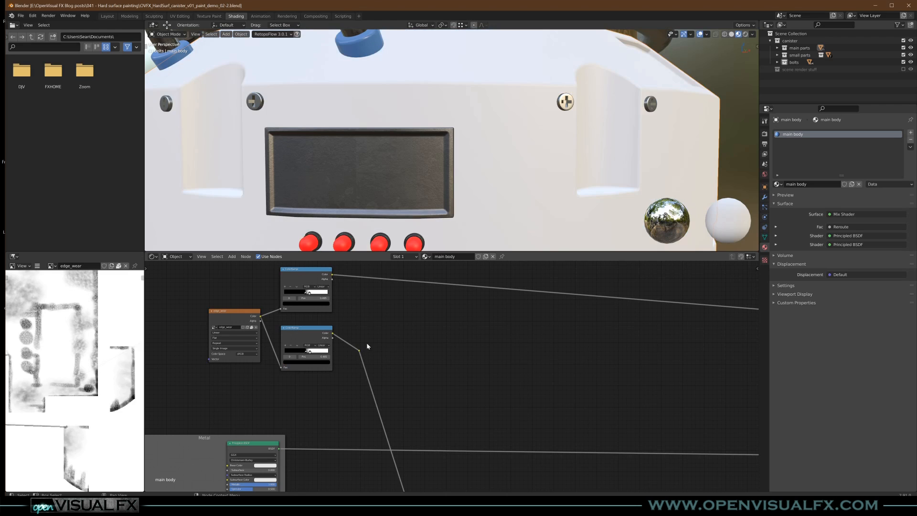
key("ctrl+x")
Adjust the black and white stops of the duplicated ColorRamp to widen the bump gradient around the paint chips
middle_click_drag(539, 97, 484, 163, "shift")
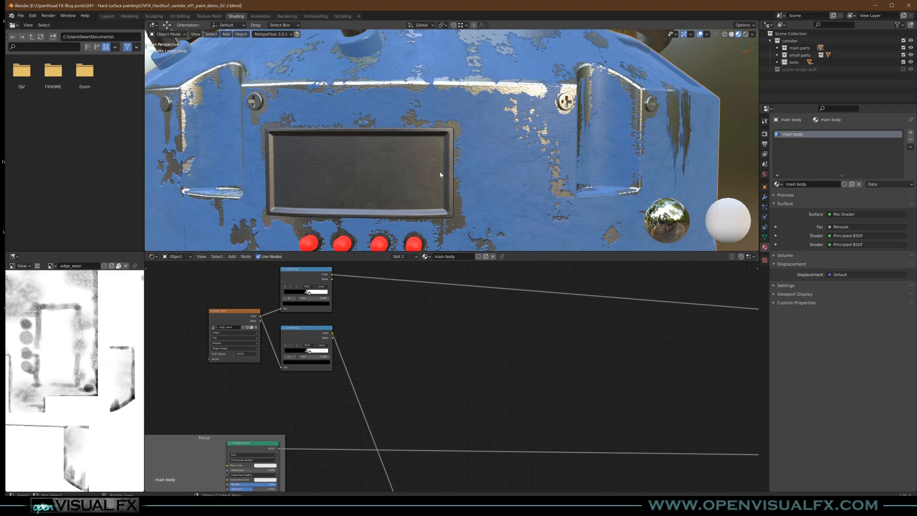
scroll(483, 156, "up", 4)
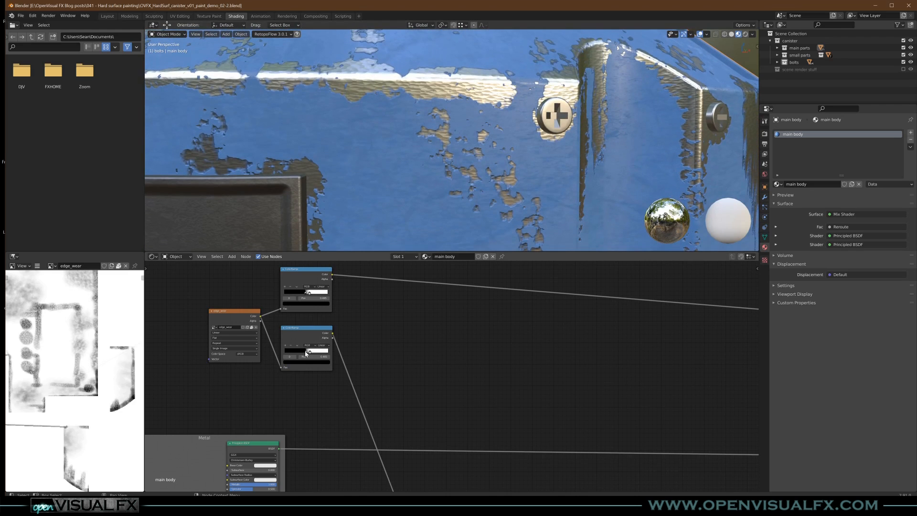
left_click_drag(292, 354, 314, 353)
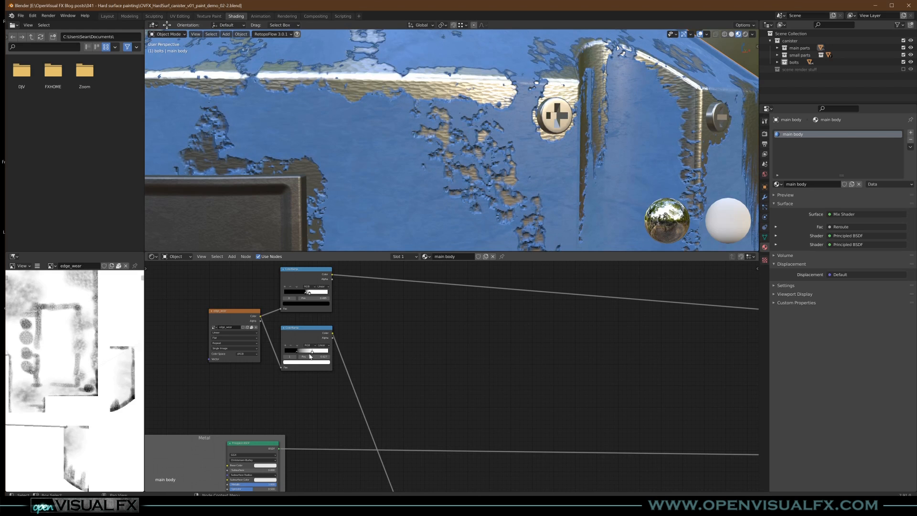
middle_click_drag(459, 122, 376, 192, "ctrl")
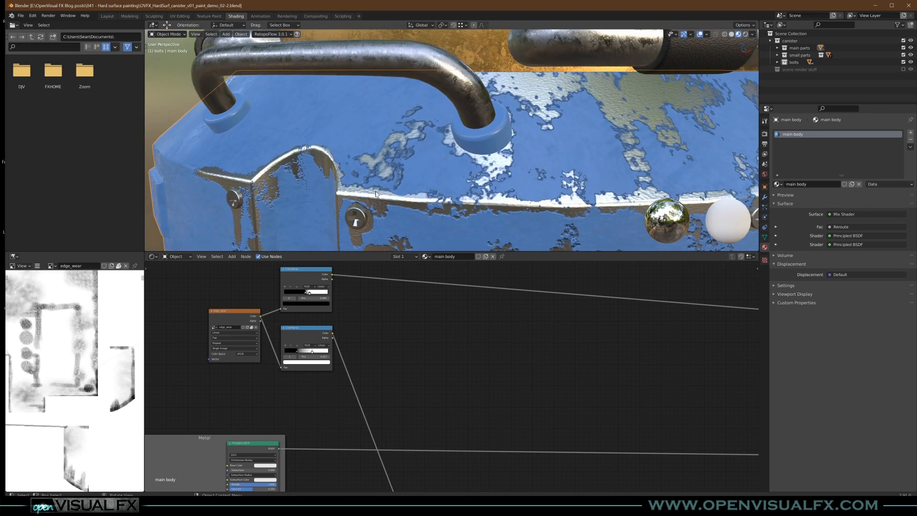
scroll(308, 355, "up", 1)
mouse_move(295, 354)
left_mouse_down()
mouse_move(275, 352)
mouse_move(302, 356)
left_mouse_up()
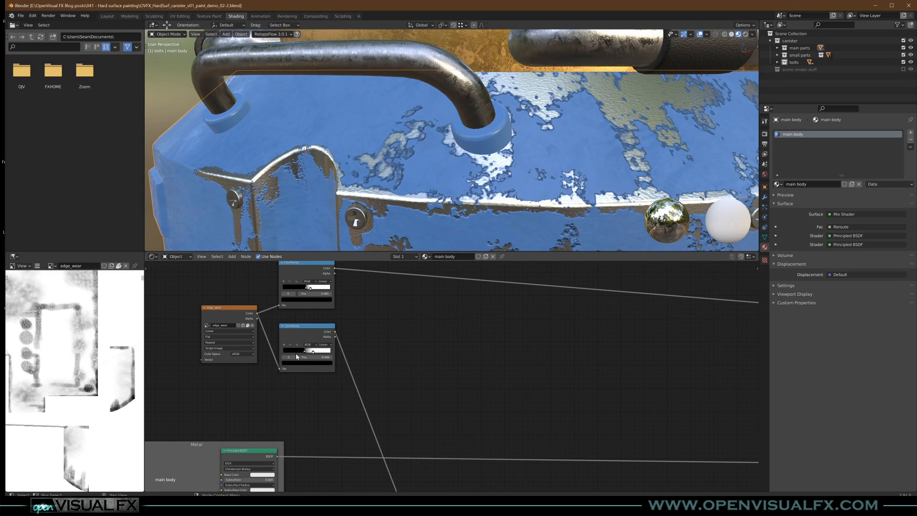
left_click_drag(313, 352, 315, 357)
middle_click_drag(677, 109, 591, 98)
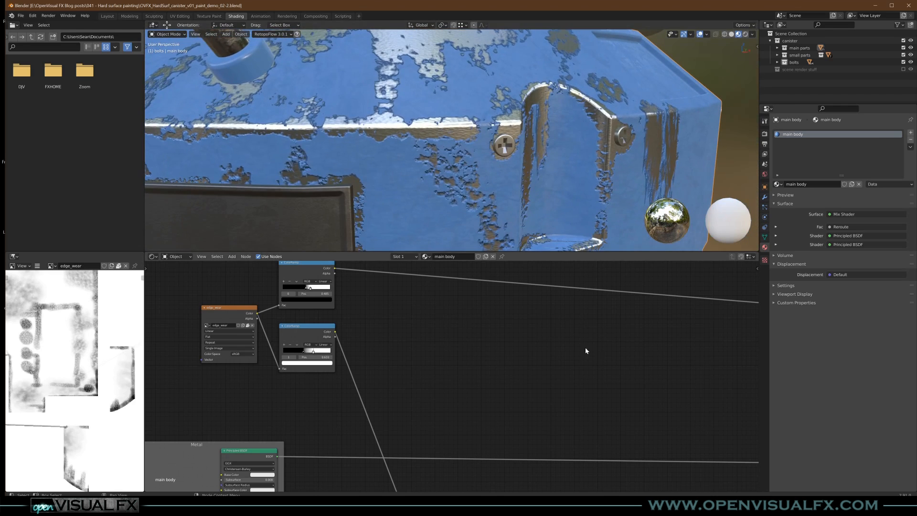
Set the paint Bump node's Strength to 0.2
scroll(592, 350, "down", 8)
mouse_move(666, 433)
middle_mouse_down()
mouse_move(444, 377)
mouse_move(404, 304)
middle_mouse_up()
scroll(494, 400, "up", 4)
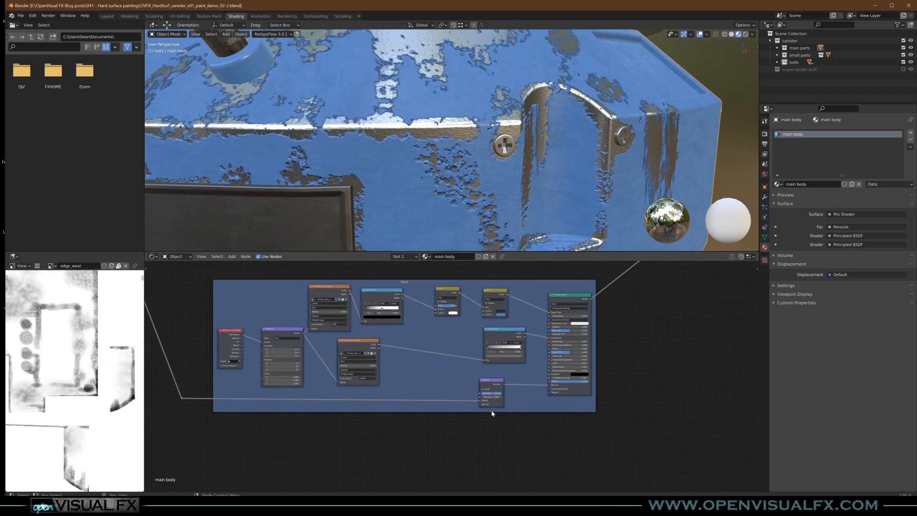
scroll(495, 414, "up", 4)
left_click(496, 377)
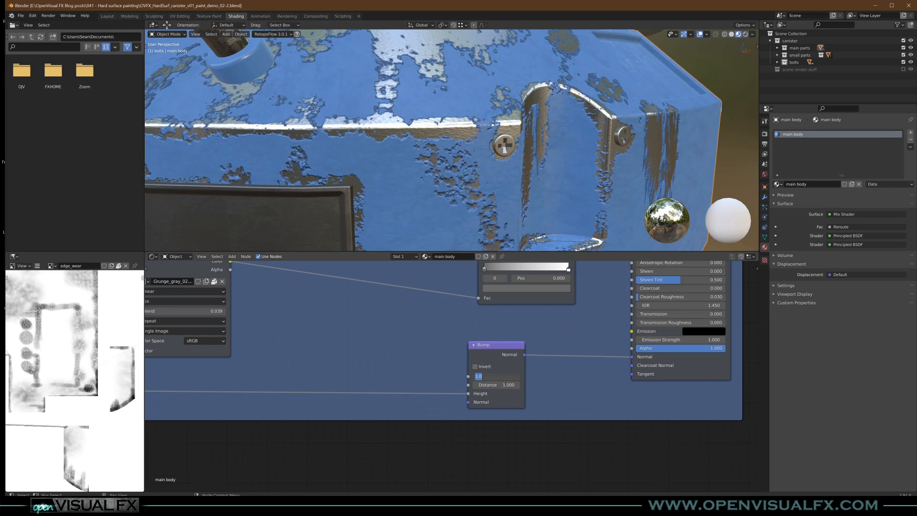
type(".2")
key("Return")
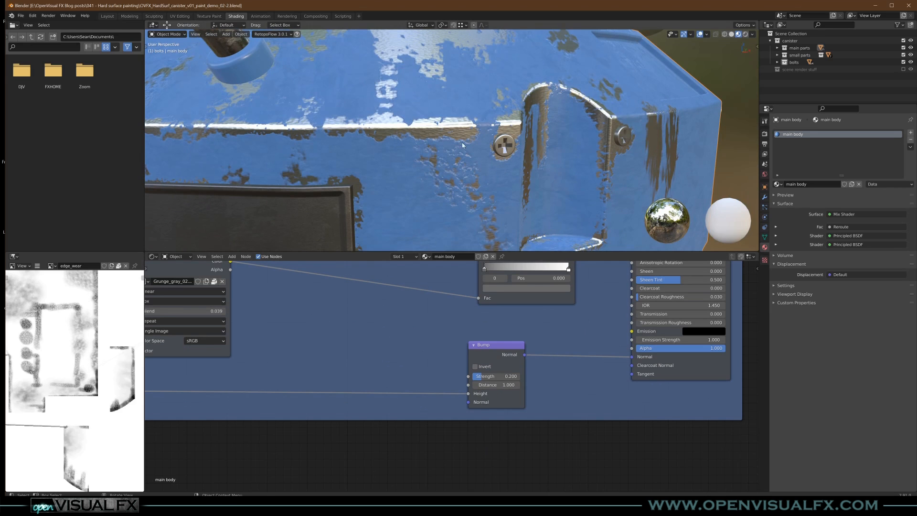
Examine the raised paint edges around the chips on the main body's upper edge and front panel
middle_click_drag(470, 154, 482, 165)
middle_click_drag(470, 119, 478, 191, "shift")
scroll(471, 162, "up", 6)
middle_click_drag(471, 157, 464, 172)
scroll(463, 171, "down", 6)
middle_click_drag(461, 210, 351, 186, "shift")
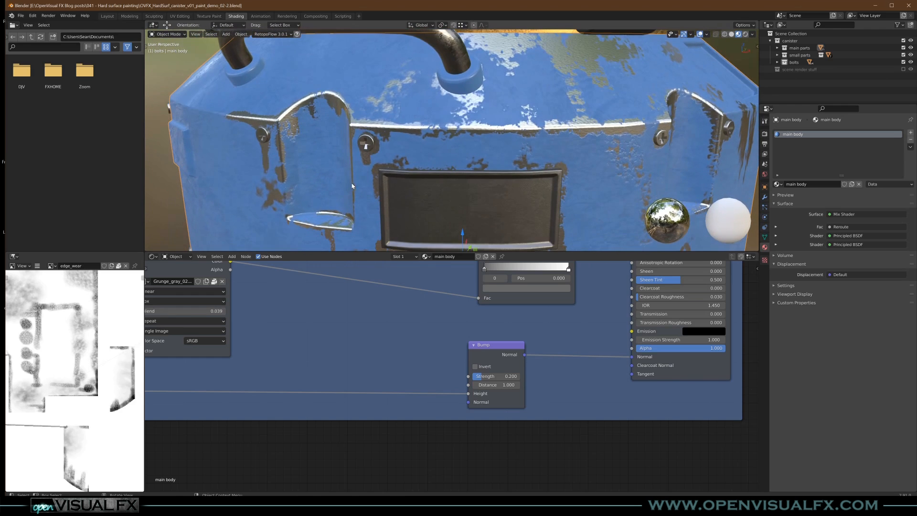
Tidy the main body node layout by repositioning the edge wear ColorRamps, the mask link's reroute point and the Metal frame
scroll(416, 168, "down", 1)
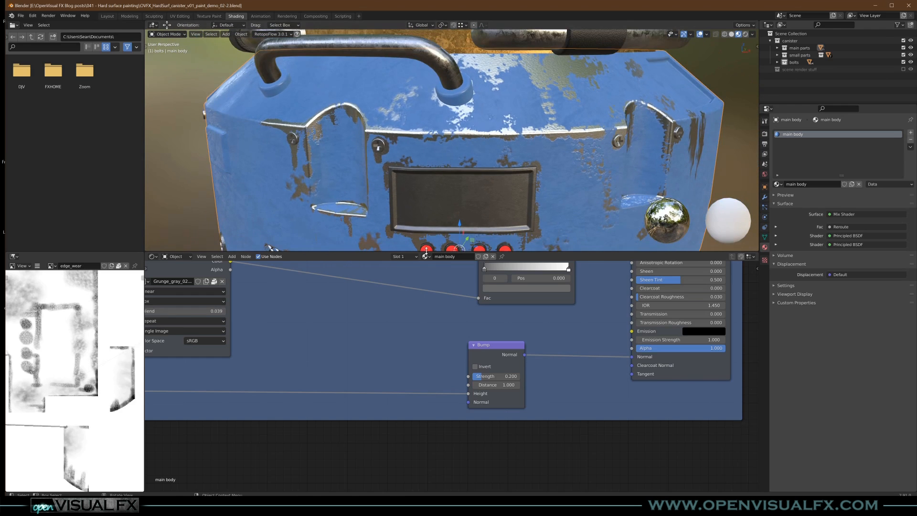
middle_click_drag(444, 345, 458, 435)
scroll(469, 376, "down", 8)
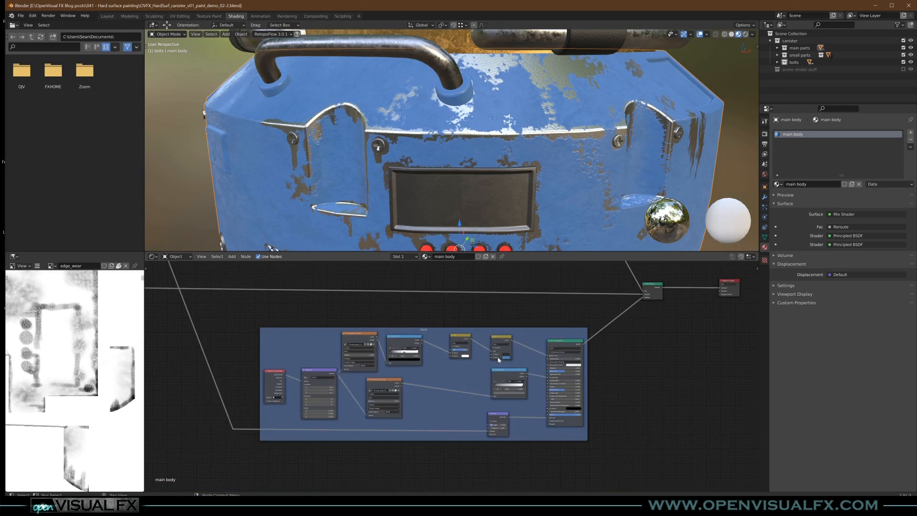
left_click_drag(272, 301, 289, 316)
left_click_drag(299, 278, 290, 283)
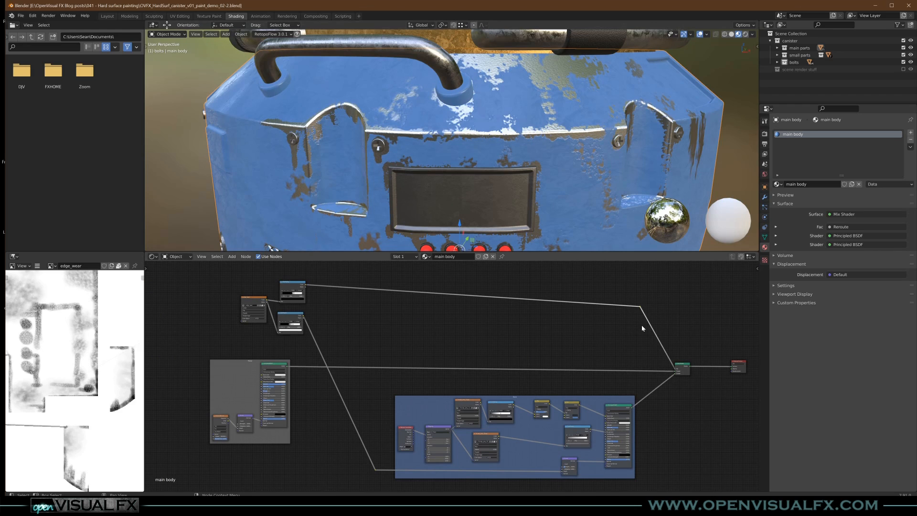
key("g")
left_click(636, 307)
left_click_drag(247, 376, 246, 384)
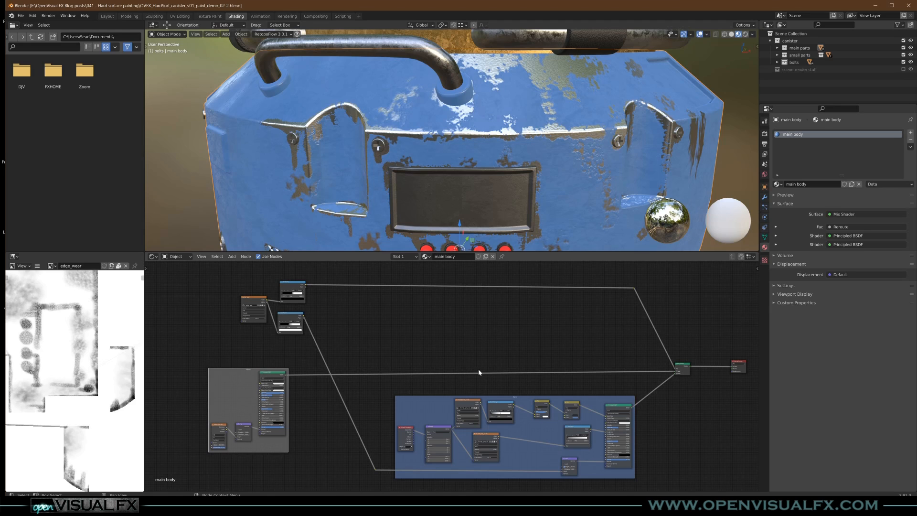
Duplicate the Mix Shader and insert the copy into the link between the Metal shader and the final Mix Shader
left_click(685, 367)
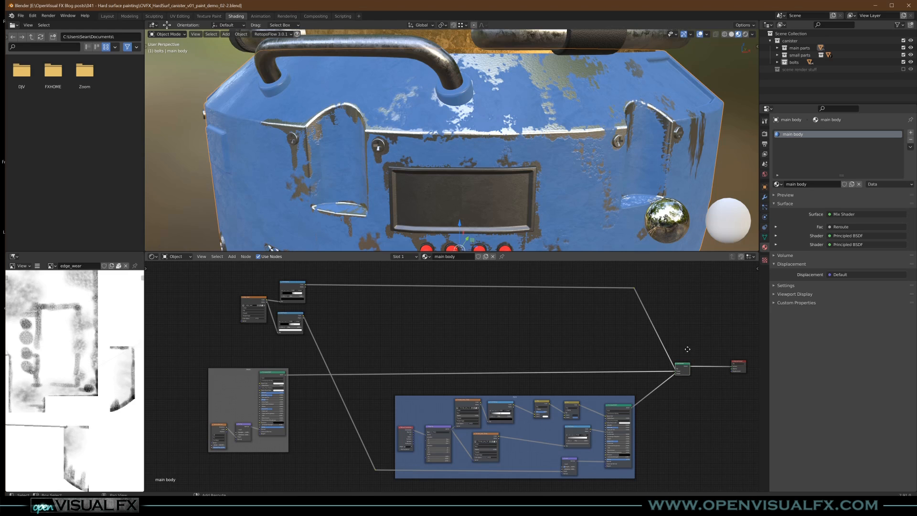
key("shift+d")
left_click(404, 358)
scroll(373, 379, "up", 1)
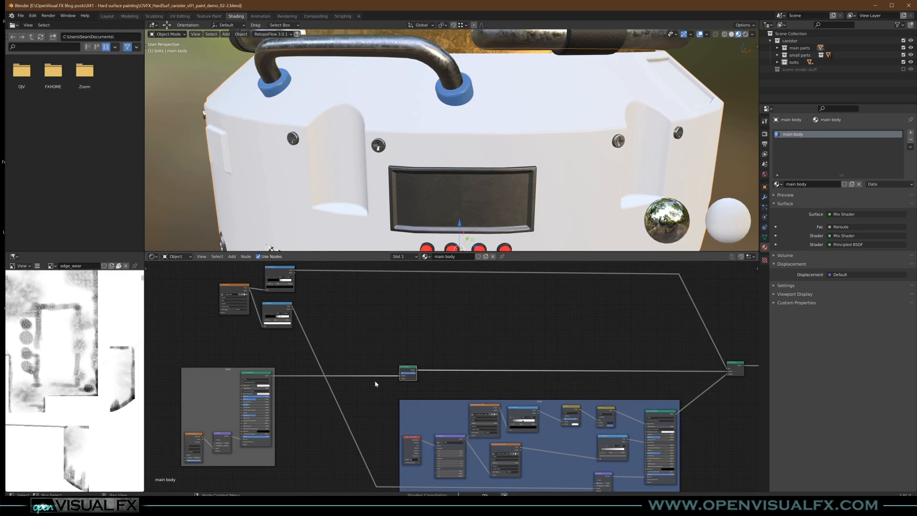
Add a Diffuse BSDF beside the new Mix Shader and connect its BSDF output to the second Shader input
scroll(377, 382, "up", 2)
key("shift+a")
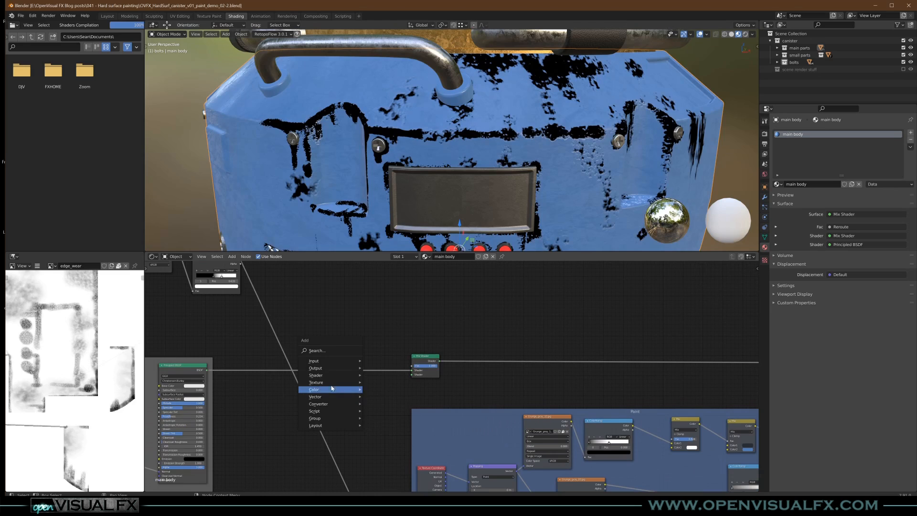
mouse_move(334, 375)
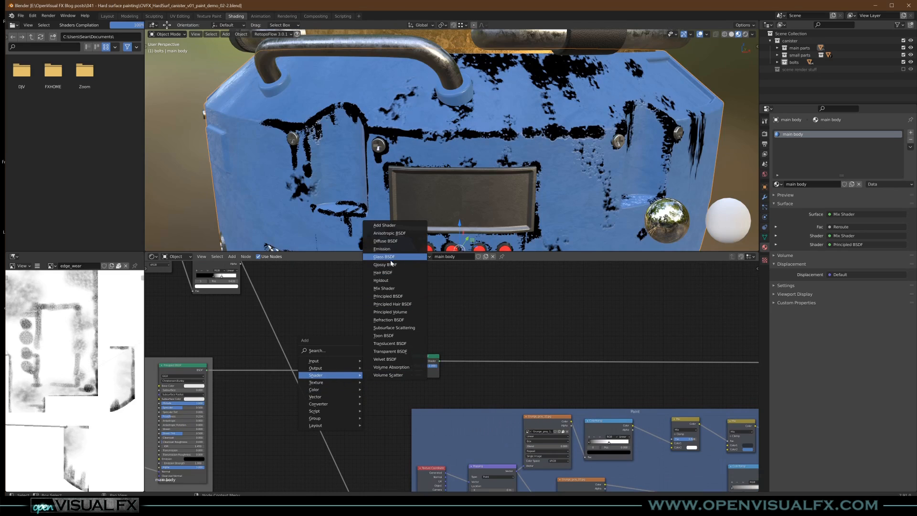
left_click(385, 241)
left_click(352, 396)
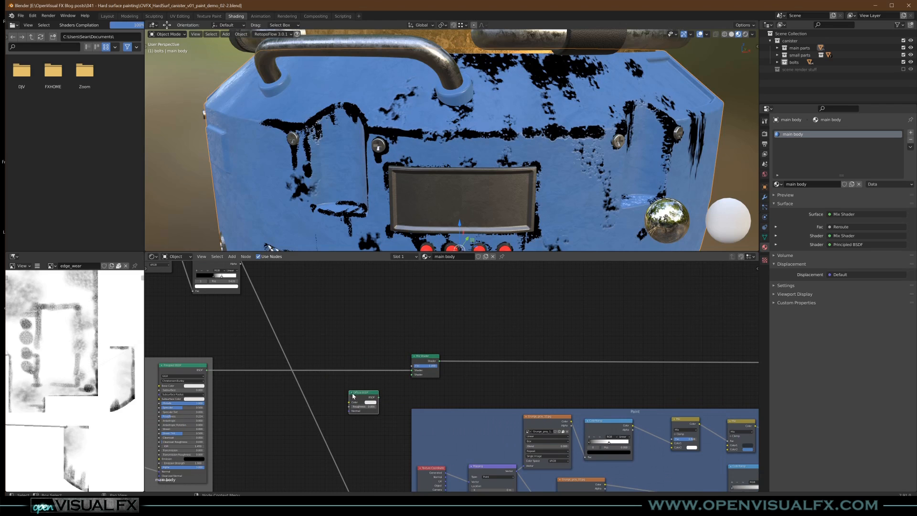
left_click_drag(375, 398, 411, 374)
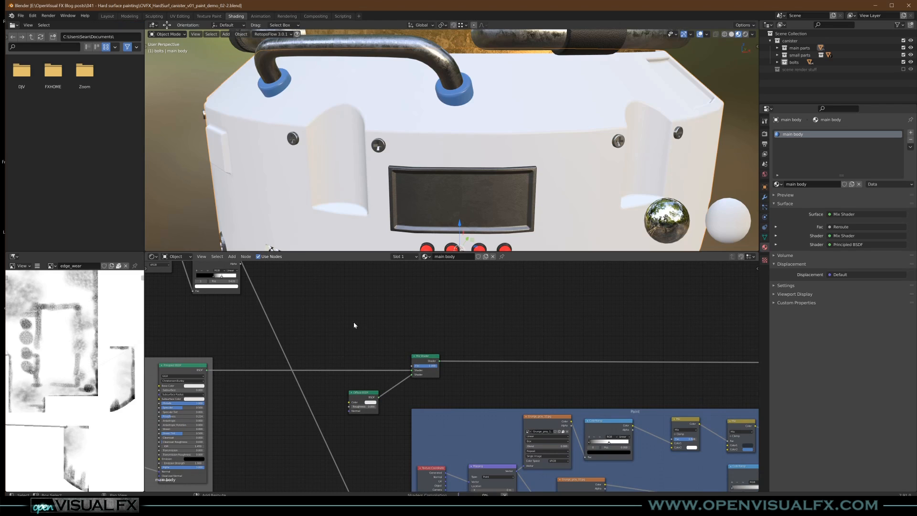
middle_click_drag(292, 278, 360, 316)
scroll(361, 320, "down", 1)
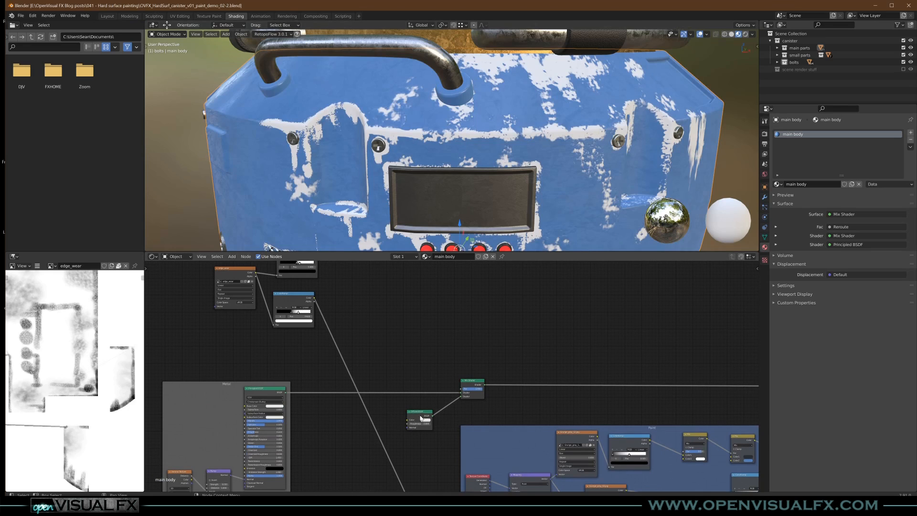
left_click_drag(419, 418, 427, 416)
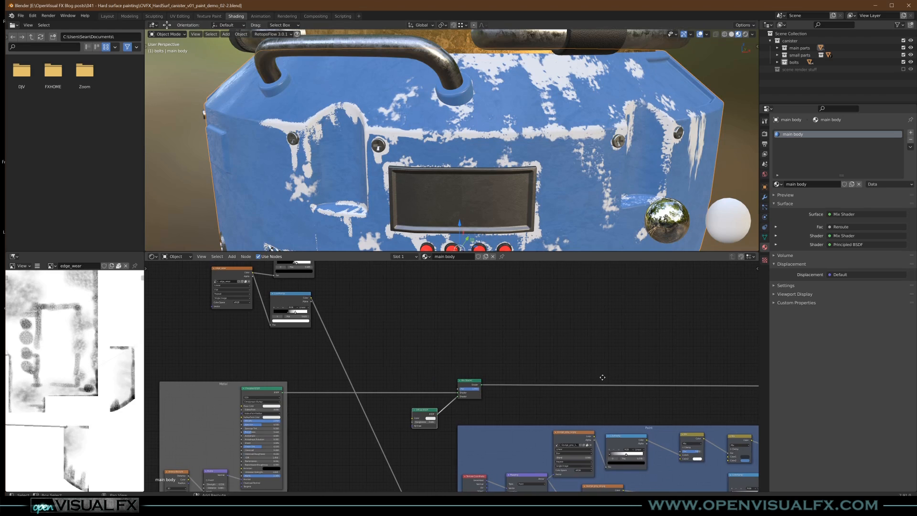
Try driving the new Mix Shader's Fac with the paint mask ColorRamp's Color, and with the bump ColorRamp's Color as an alternative
middle_click_drag(612, 377, 408, 400)
middle_click_drag(318, 355, 553, 348)
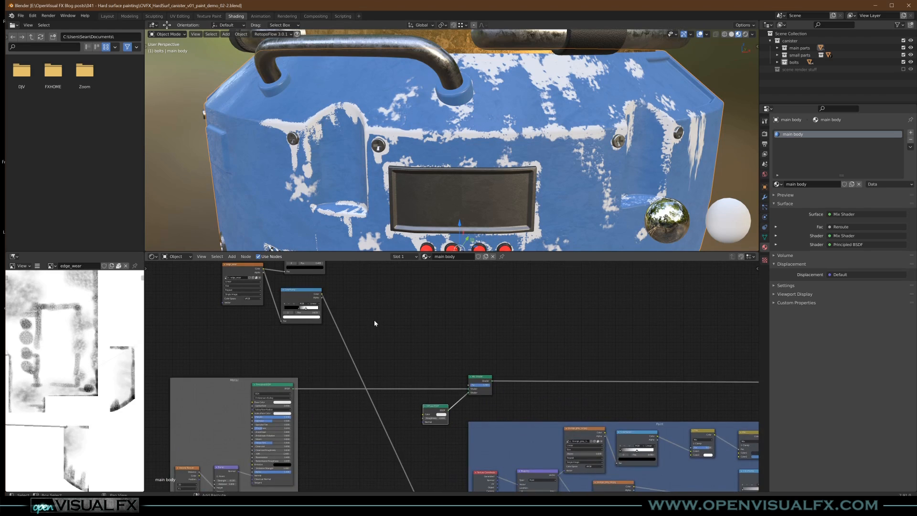
middle_click_drag(377, 328, 394, 344)
left_click_drag(322, 309, 330, 301)
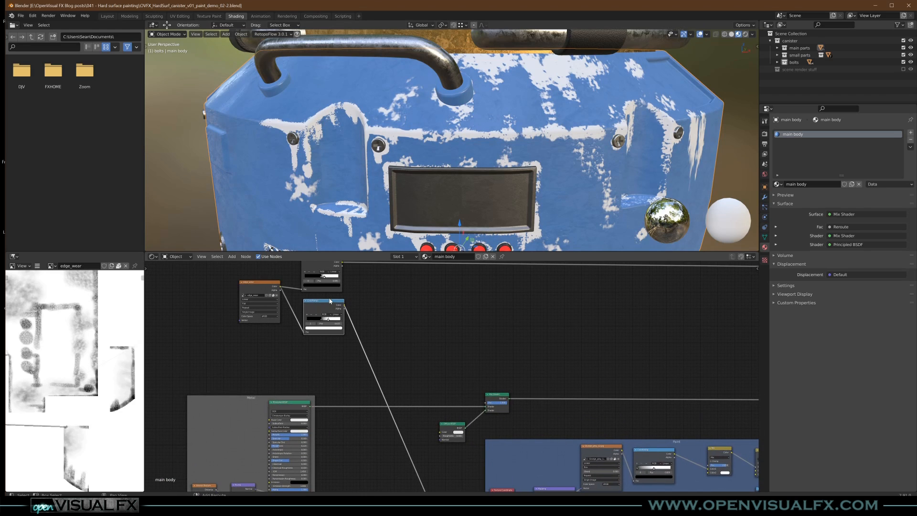
middle_click_drag(357, 300, 358, 320)
left_click_drag(344, 283, 492, 424)
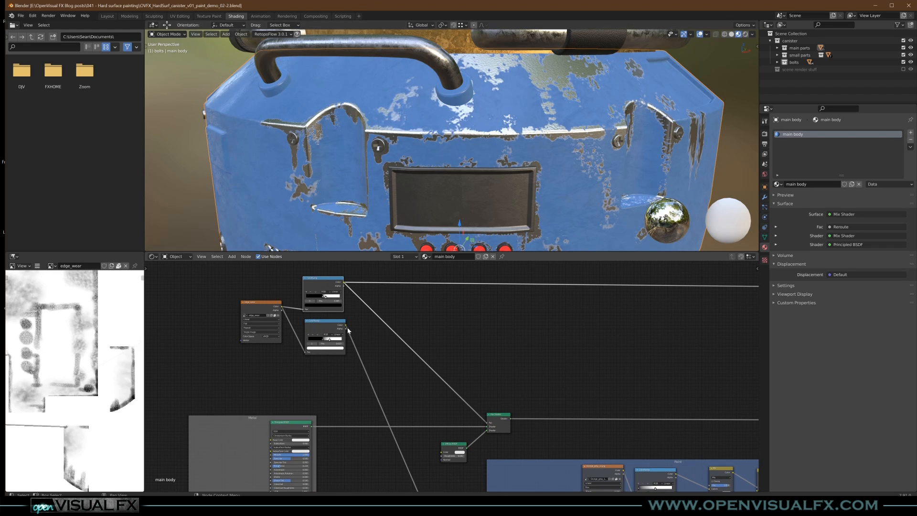
scroll(429, 127, "up", 3)
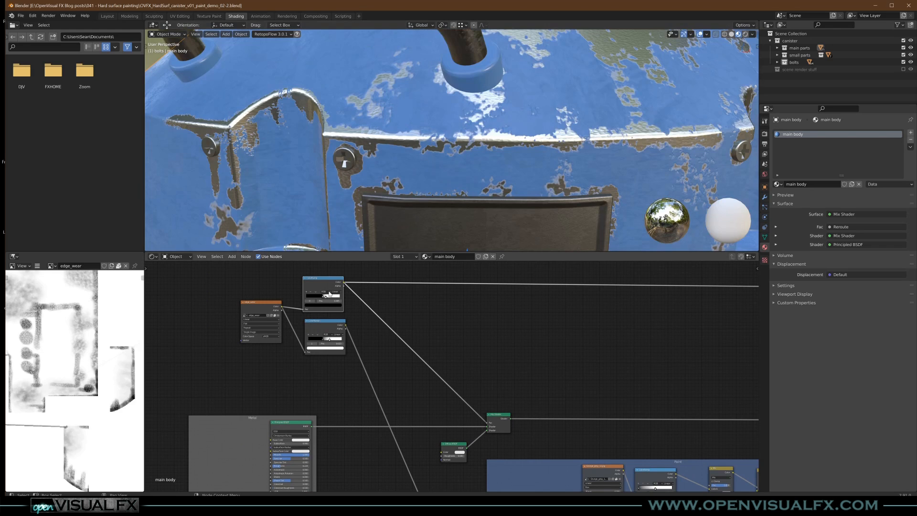
left_click_drag(346, 328, 488, 426)
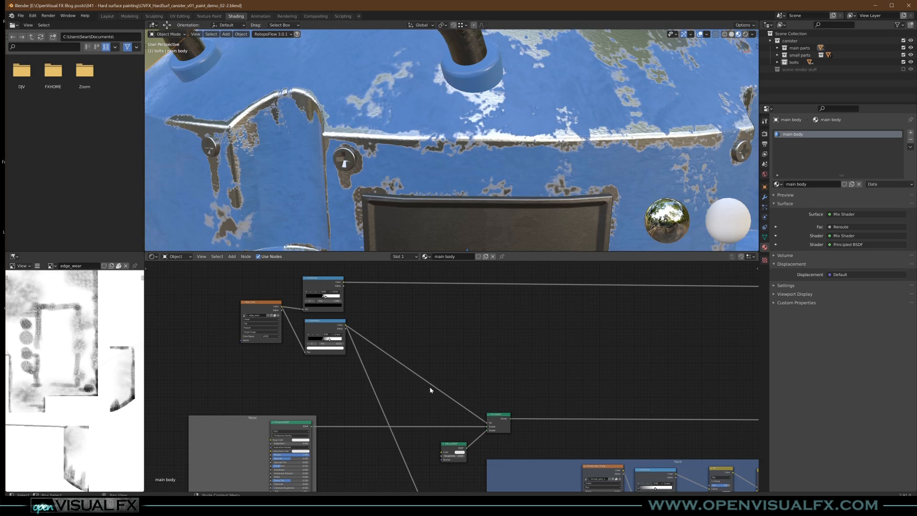
Duplicate the paint mask ColorRamp, feed it with the edge_wear Color, and connect its Color to the new Mix Shader's Fac
left_click(326, 281)
key("shift+d")
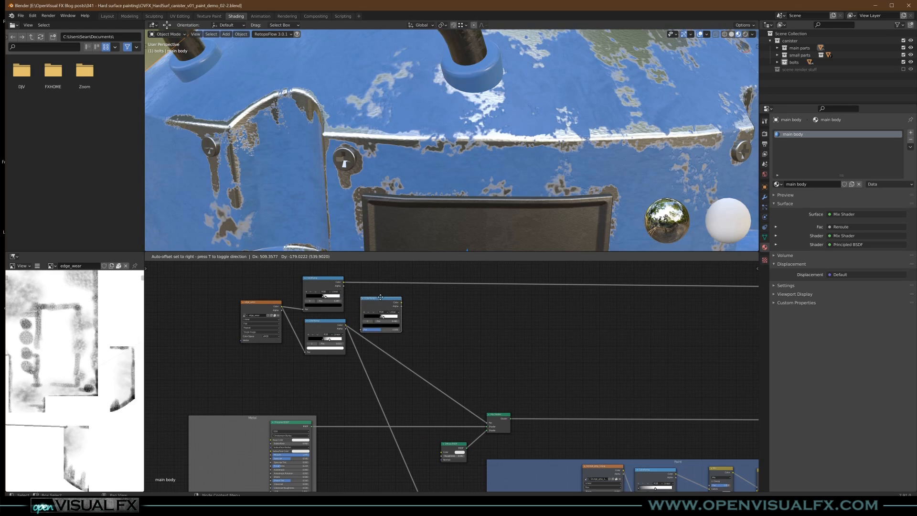
left_click(340, 310)
left_click_drag(282, 307, 362, 328)
left_click_drag(402, 301, 488, 423)
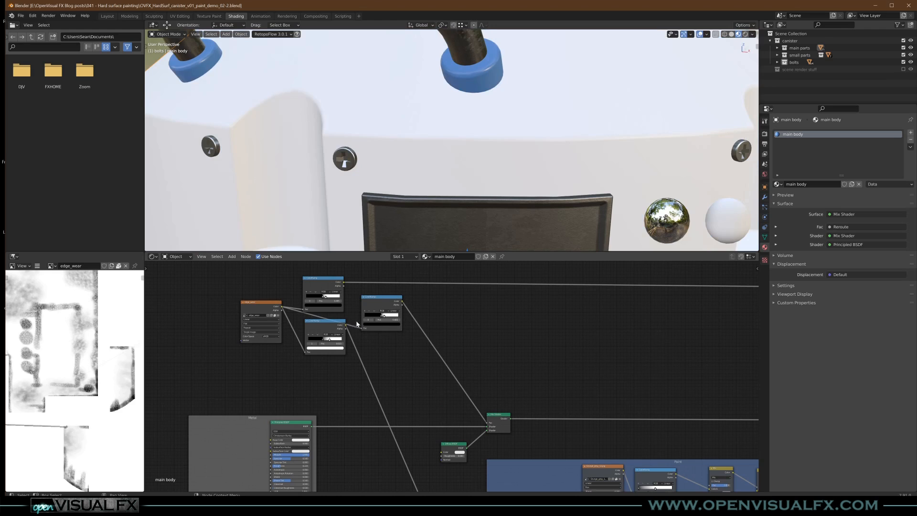
Arrange the three ColorRamps in a column with the new one in the middle and the edge_wear texture beside them
left_click_drag(332, 332, 327, 374)
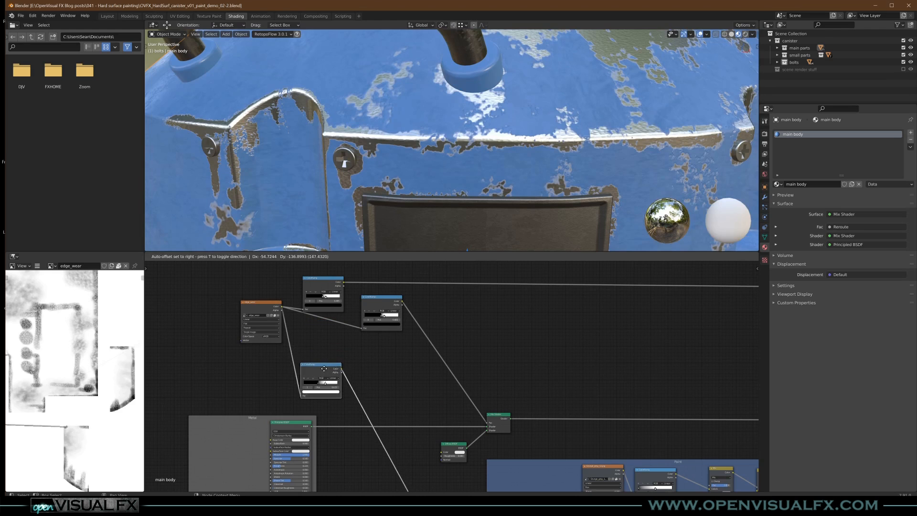
left_click_drag(324, 280, 321, 272)
left_click_drag(377, 297, 317, 313)
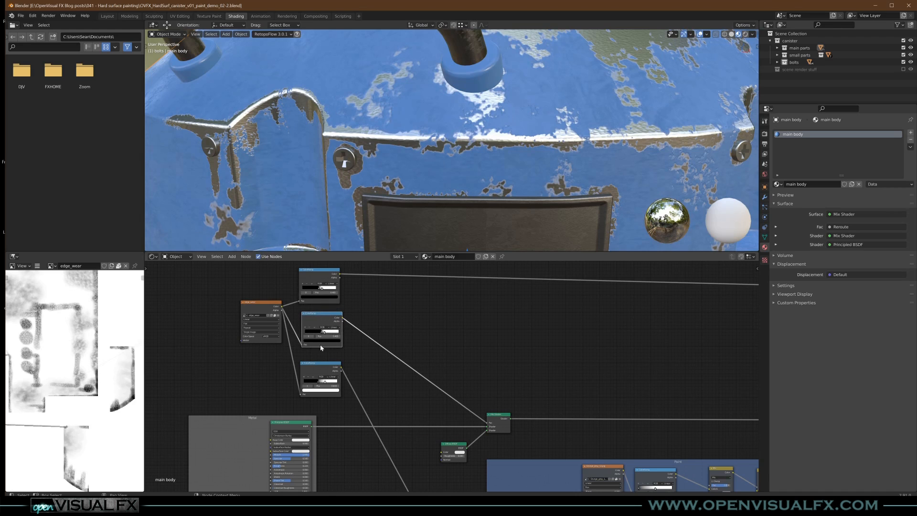
left_click_drag(320, 368, 321, 362)
left_click_drag(260, 308, 247, 311)
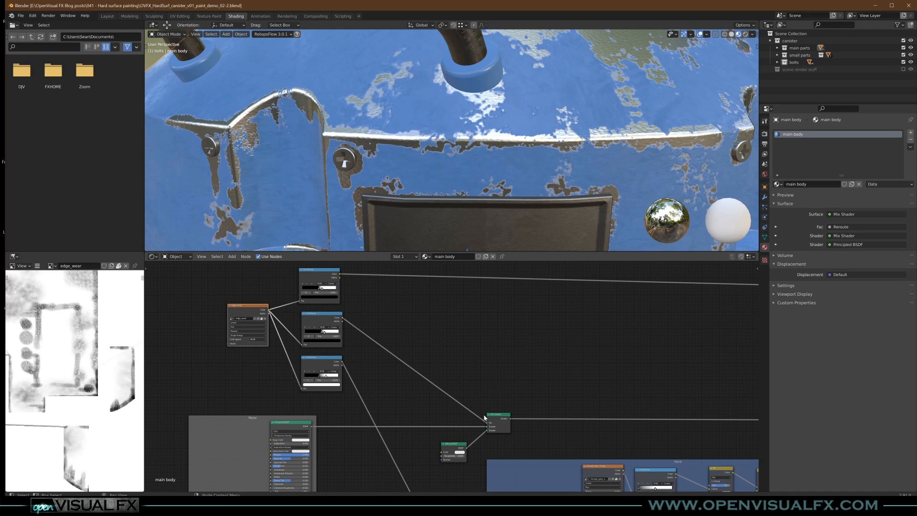
Move the new ColorRamp's white stop to about 0.503 to create a diffuse outline around the paint chips
middle_click_drag(365, 172, 330, 193, "ctrl")
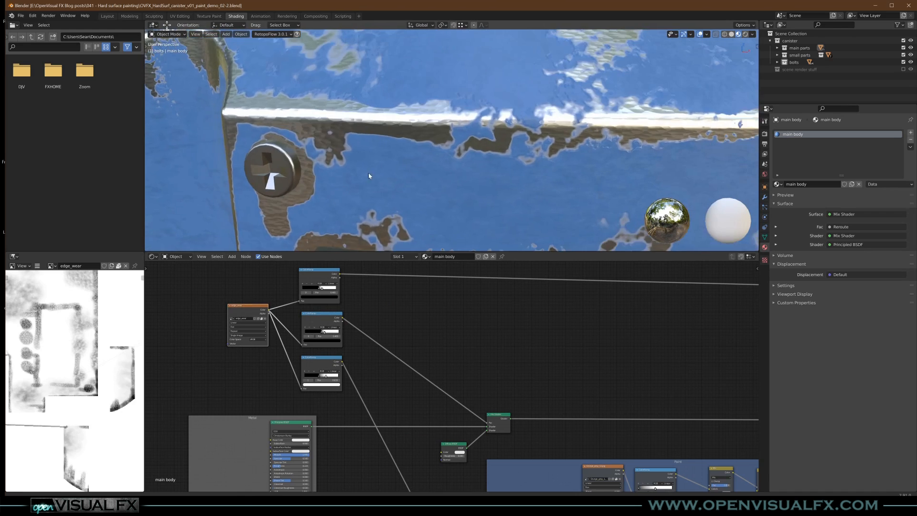
middle_click_drag(451, 138, 447, 145, "ctrl")
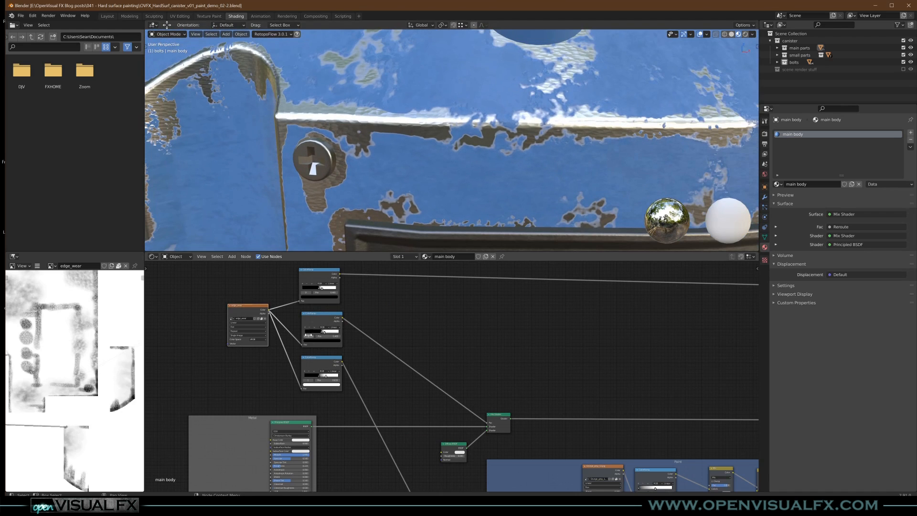
scroll(311, 335, "up", 5)
mouse_move(324, 334)
left_mouse_down()
mouse_move(315, 333)
mouse_move(327, 335)
left_mouse_up()
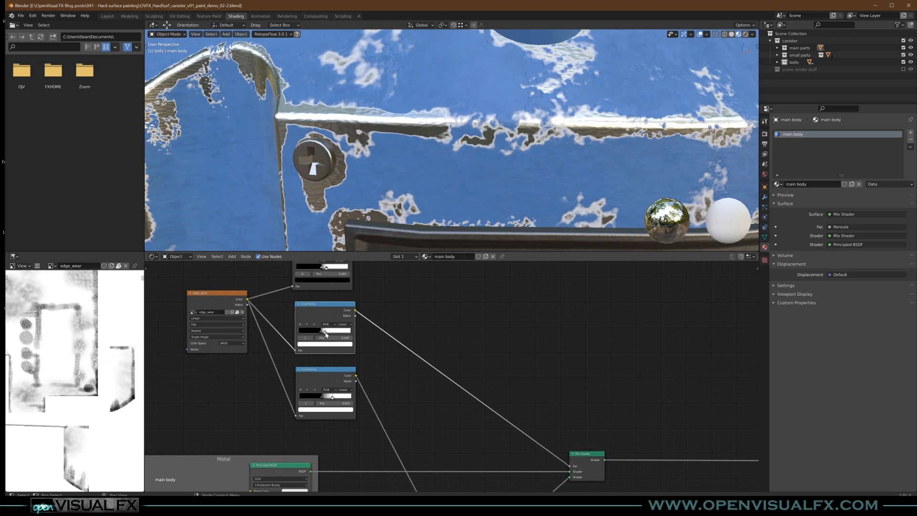
scroll(485, 162, "down", 6)
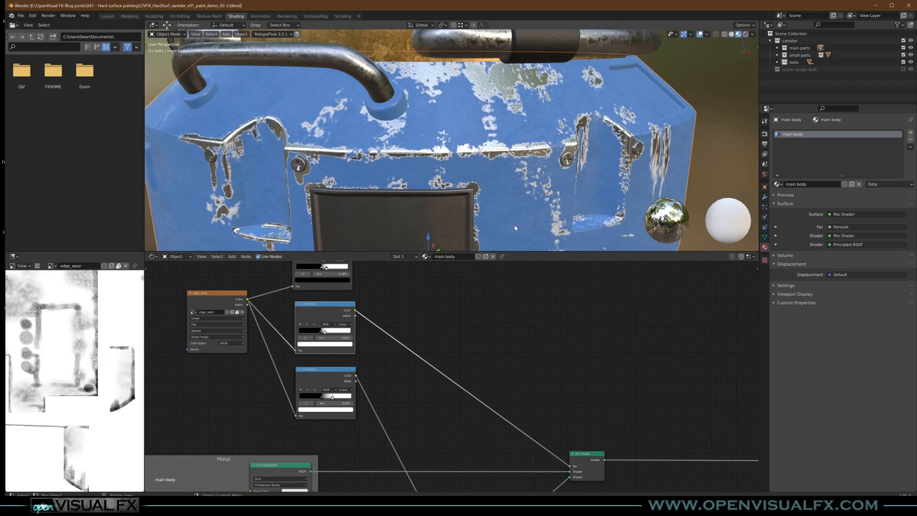
scroll(521, 195, "down", 2)
Set the Diffuse BSDF's Color to black
middle_click_drag(547, 405, 530, 328)
middle_click_drag(448, 385, 387, 308)
scroll(445, 357, "up", 3)
left_click(446, 355)
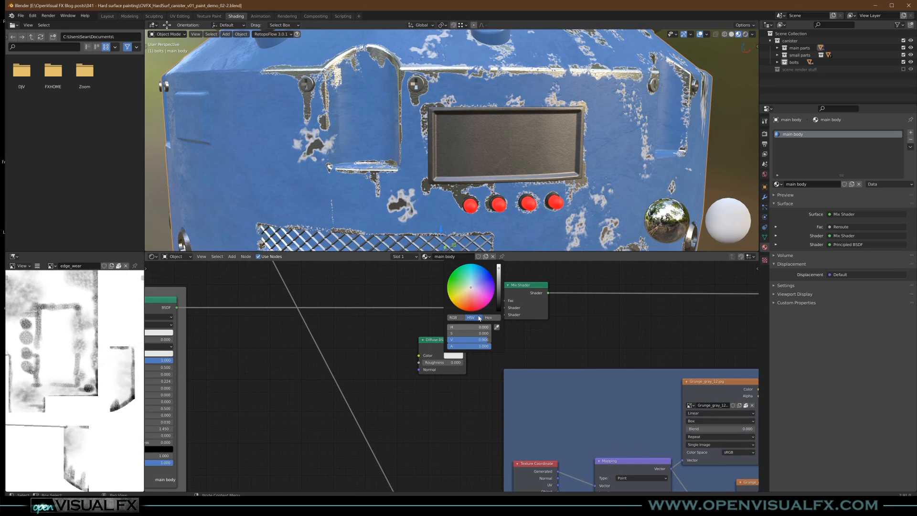
left_click_drag(499, 273, 499, 309)
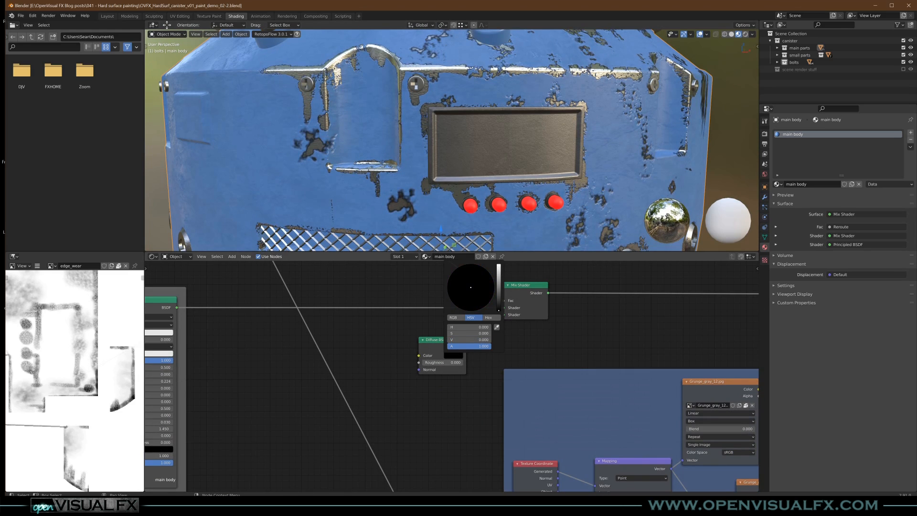
scroll(478, 163, "up", 6)
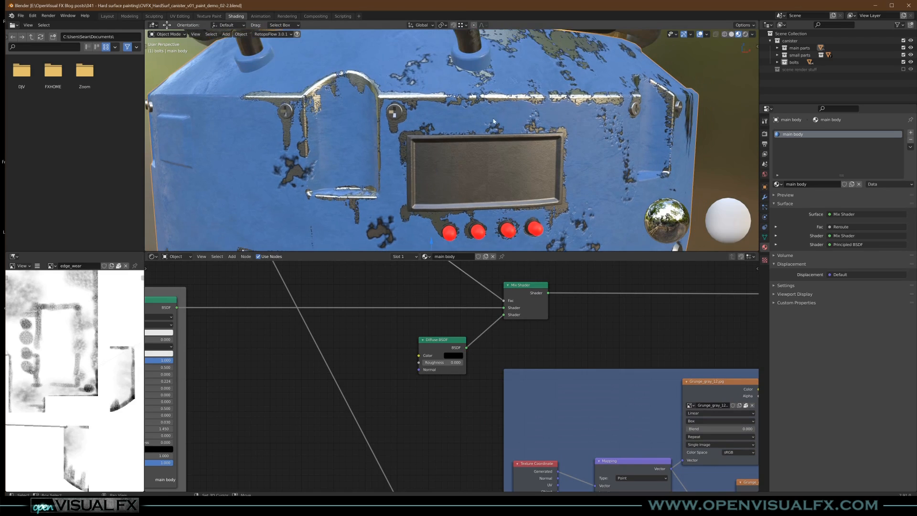
Fine-tune the stops of the middle ColorRamp, with the white stop at 0.506, to refine the dark outline around the chips
middle_click_drag(496, 95, 453, 144, "ctrl")
middle_click_drag(218, 267, 365, 409)
middle_click_drag(334, 314, 344, 346)
scroll(344, 334, "up", 1)
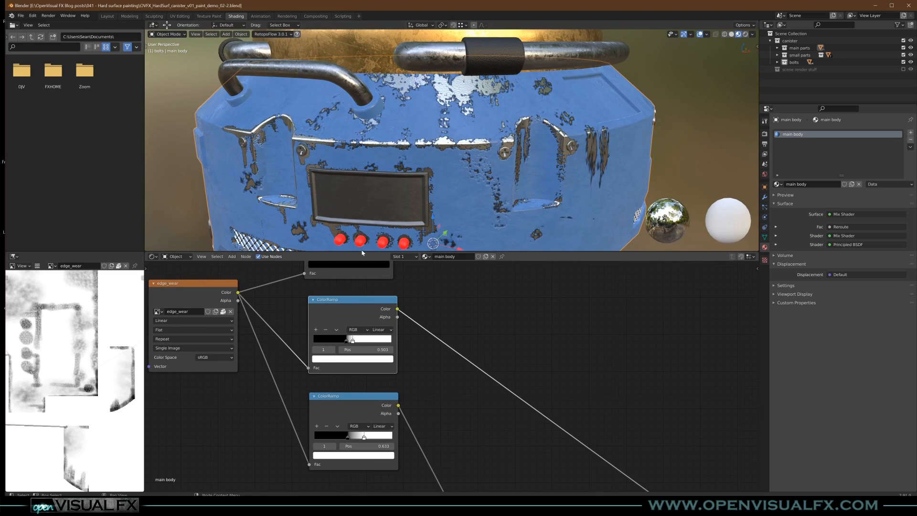
scroll(420, 165, "up", 4)
scroll(419, 162, "up", 3)
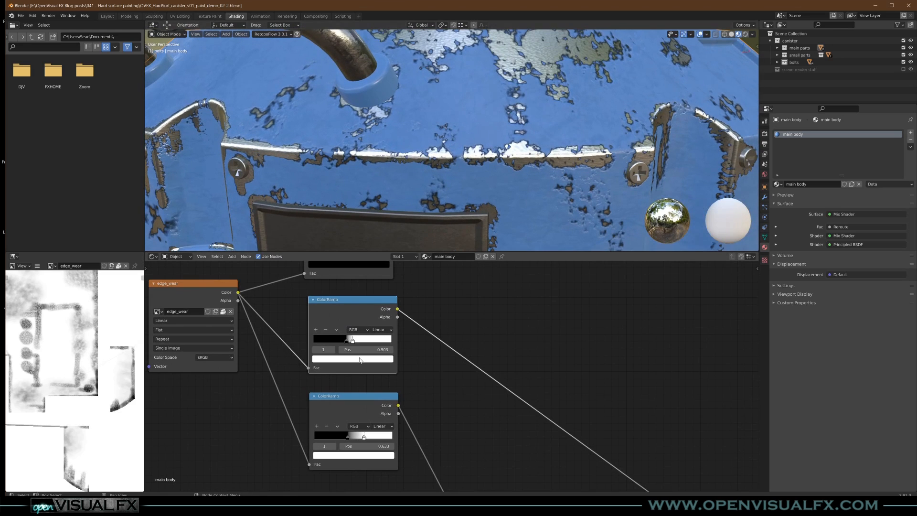
left_click(345, 341)
left_click_drag(345, 341, 347, 341)
left_click(353, 341)
Examine the dark chip outlines on the main body's front panel, recesses and upper edge from several angles
scroll(451, 118, "down", 3)
middle_click_drag(451, 122, 507, 167)
scroll(390, 94, "up", 5)
scroll(394, 80, "down", 3)
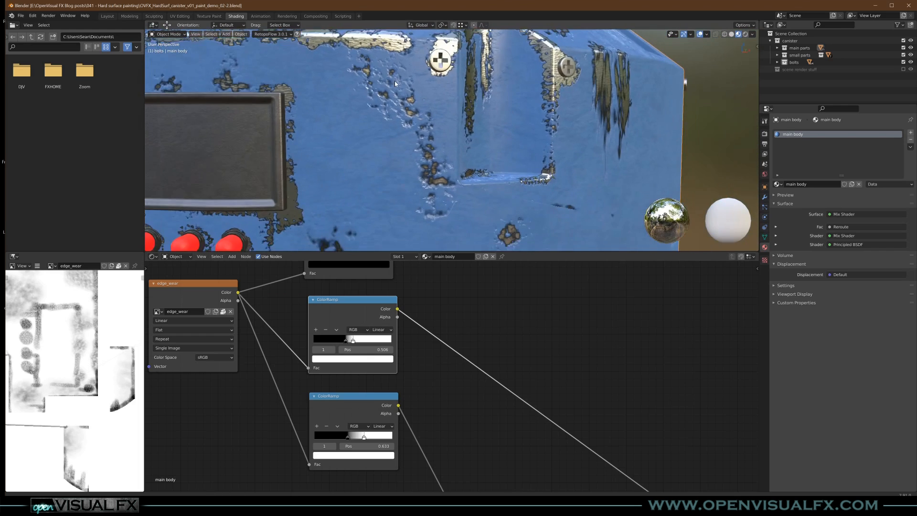
middle_click_drag(414, 122, 417, 130)
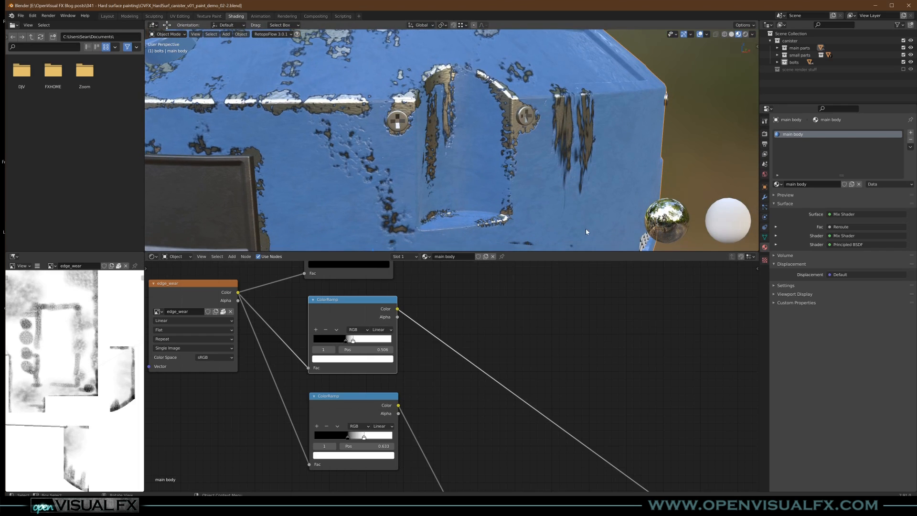
scroll(487, 157, "down", 5)
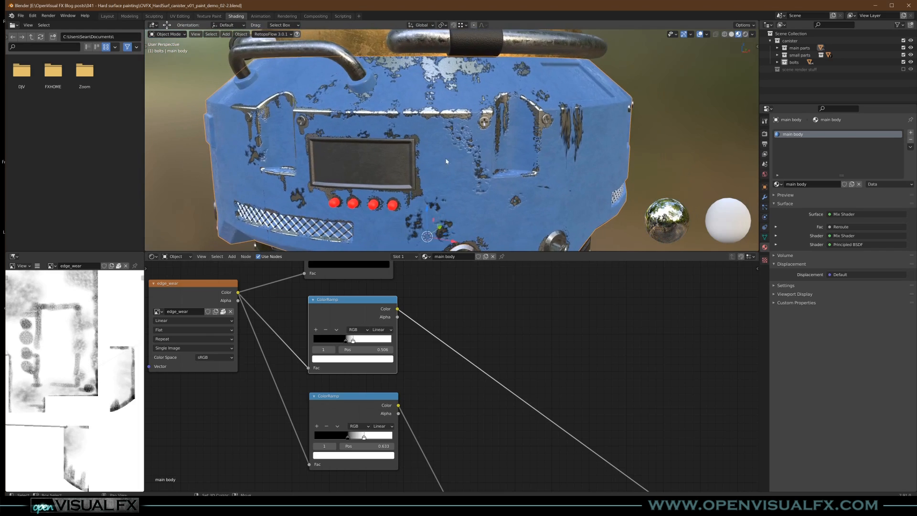
middle_click_drag(428, 169, 462, 176)
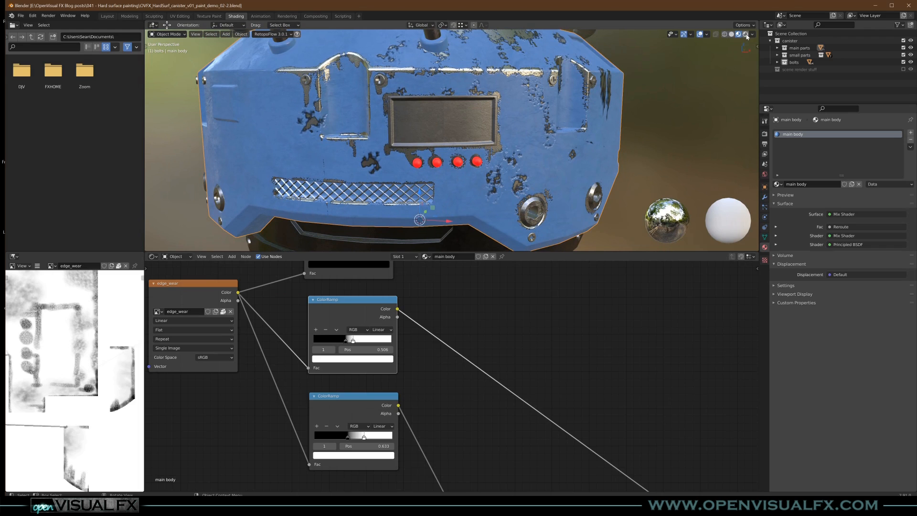
Save the file and preview the body in rendered shading with the scene render stuff collection enabled
key("ctrl+s")
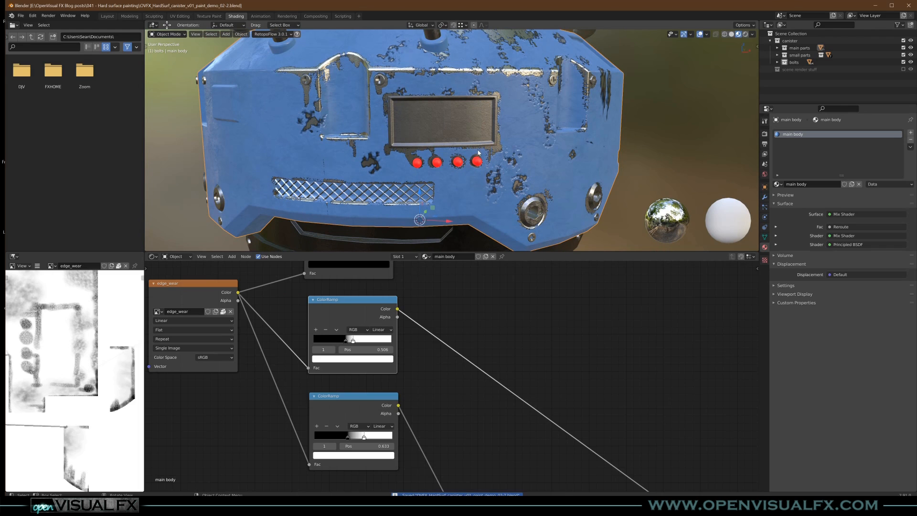
left_click(745, 34)
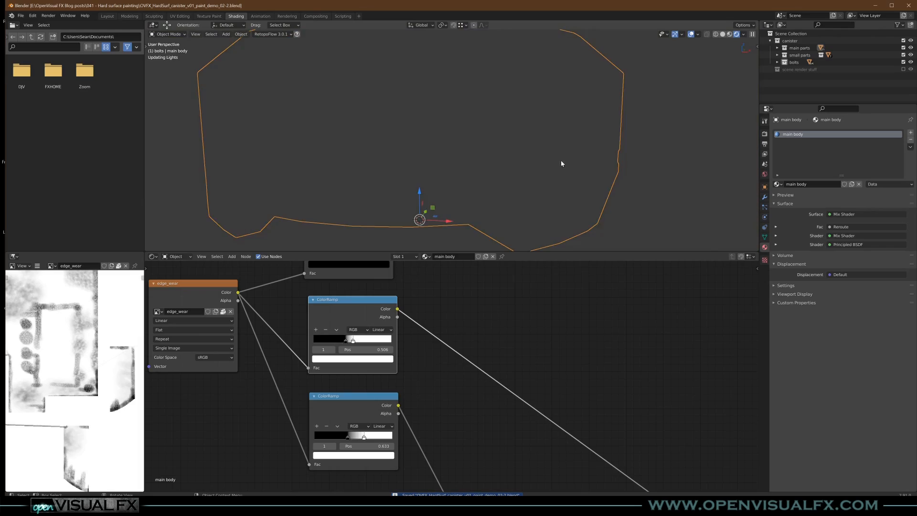
left_click(903, 69)
middle_click_drag(558, 111, 550, 132, "shift")
scroll(550, 132, "up", 3)
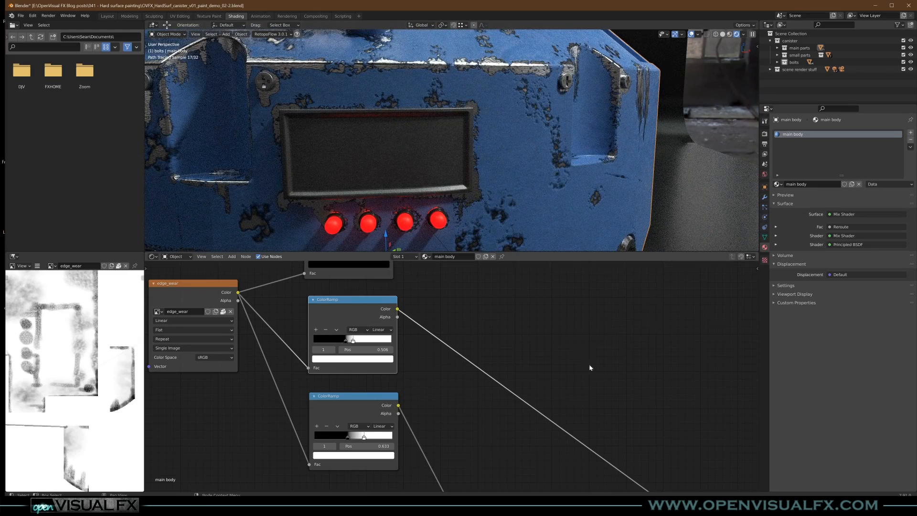
Set the Strength of the paint's Bump node to 0.1
scroll(591, 368, "down", 1)
middle_click_drag(610, 424, 482, 363)
scroll(482, 364, "down", 3)
middle_click_drag(549, 415, 407, 289)
scroll(407, 289, "down", 3)
middle_click_drag(680, 453, 452, 368)
scroll(453, 368, "up", 1)
scroll(467, 369, "up", 3)
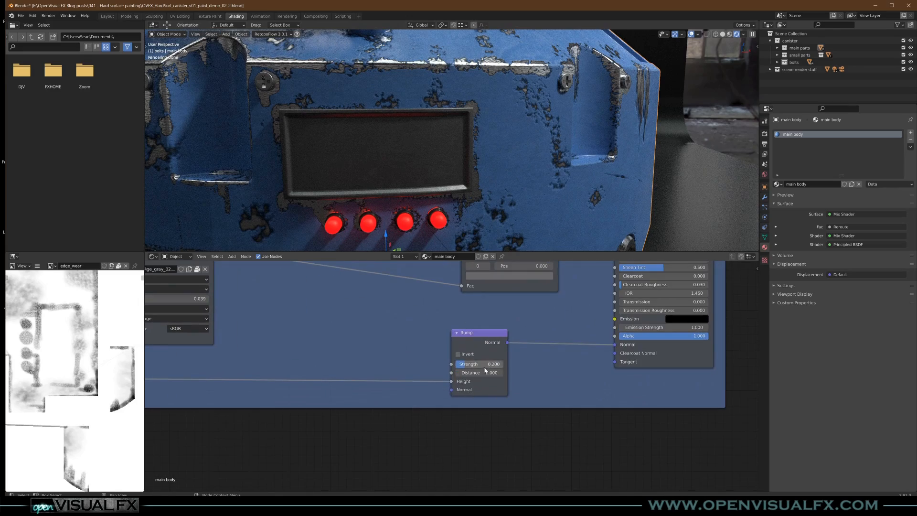
type("0.1")
key("Return")
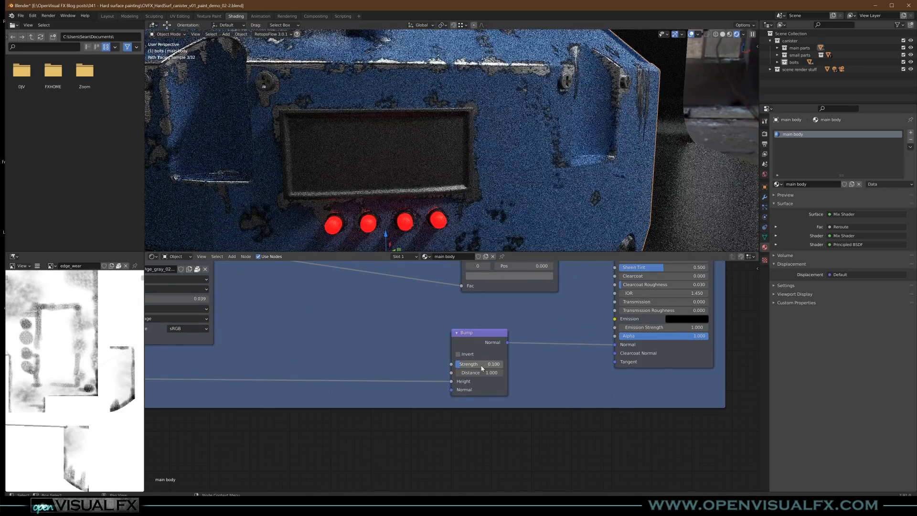
Check the softened paint bump in the render, then return to Material Preview with the scene render stuff collection excluded
middle_click_drag(528, 130, 522, 161)
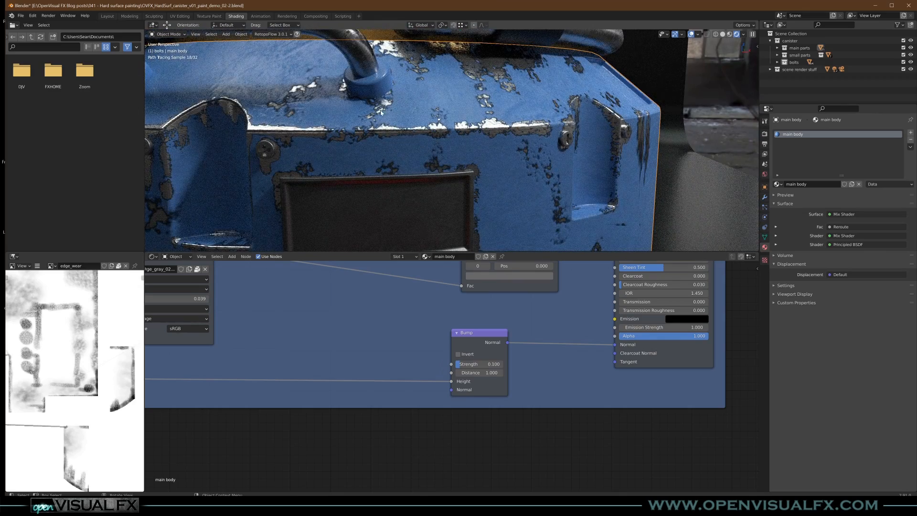
scroll(427, 185, "down", 3)
middle_click_drag(421, 189, 485, 176, "shift")
left_click(730, 35)
left_click(903, 69)
middle_click_drag(683, 183, 554, 158)
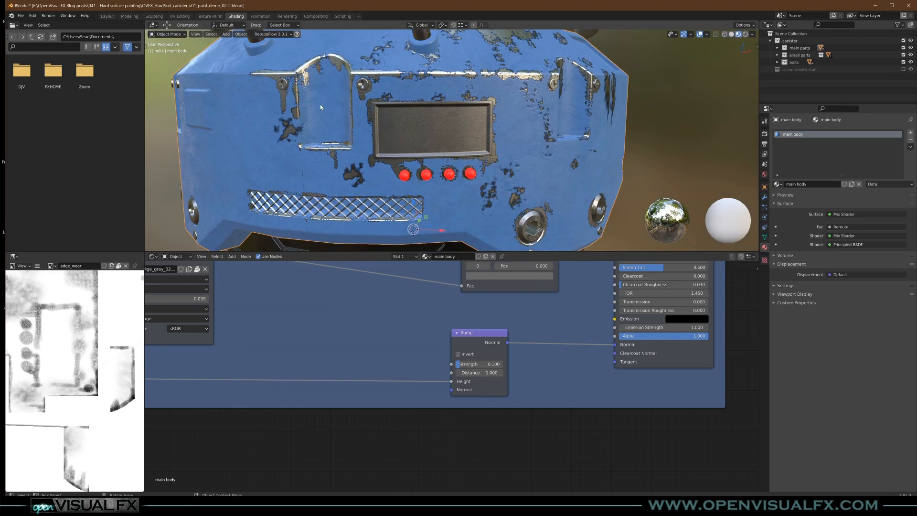
Switch to texture painting and paint wear along the raised rectangular panel's vertical edge with a 69 px black brush at strength 0.467
left_click(209, 16)
scroll(521, 210, "up", 2)
mouse_move(522, 210)
middle_mouse_down()
mouse_move(459, 289)
mouse_move(416, 239)
mouse_move(413, 252)
middle_mouse_up()
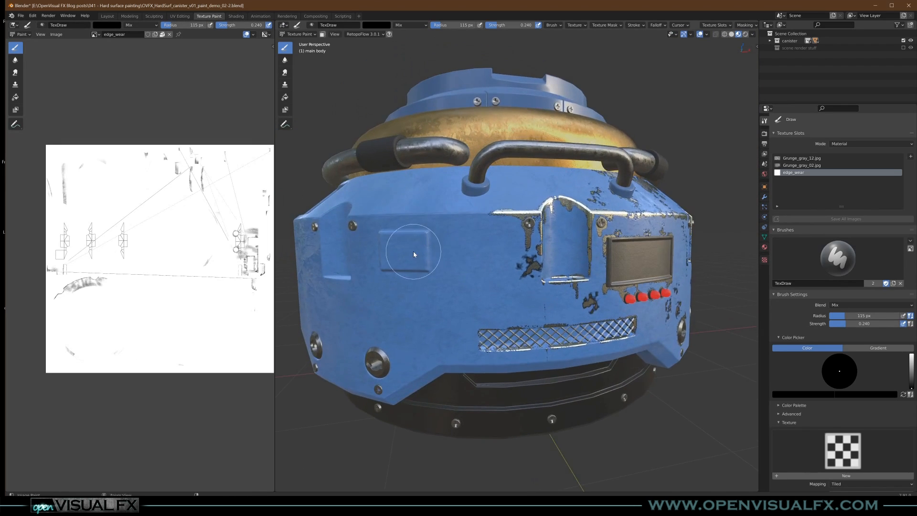
scroll(413, 251, "up", 5)
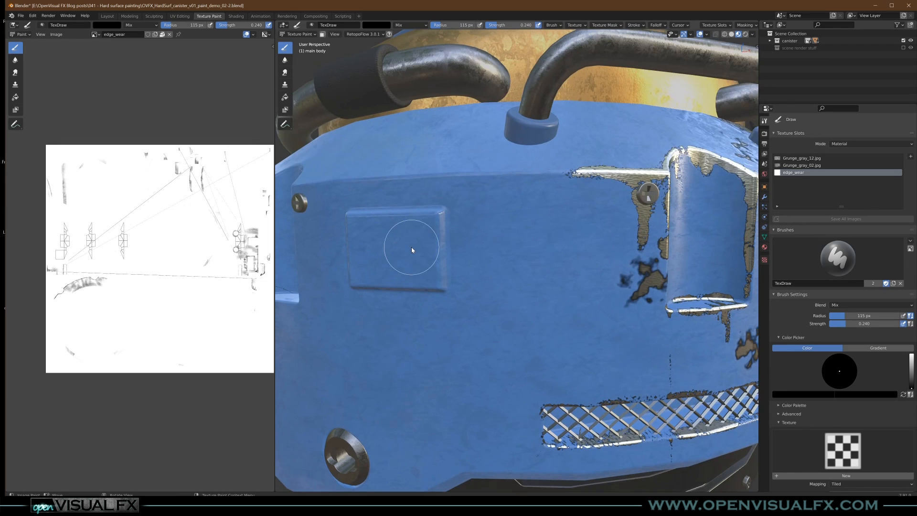
middle_click_drag(467, 215, 542, 288)
scroll(560, 278, "up", 5)
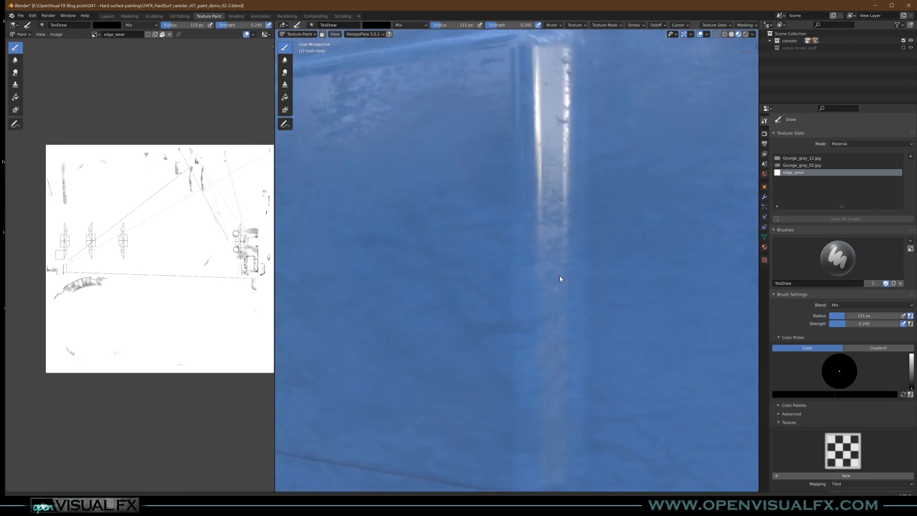
scroll(560, 275, "down", 5)
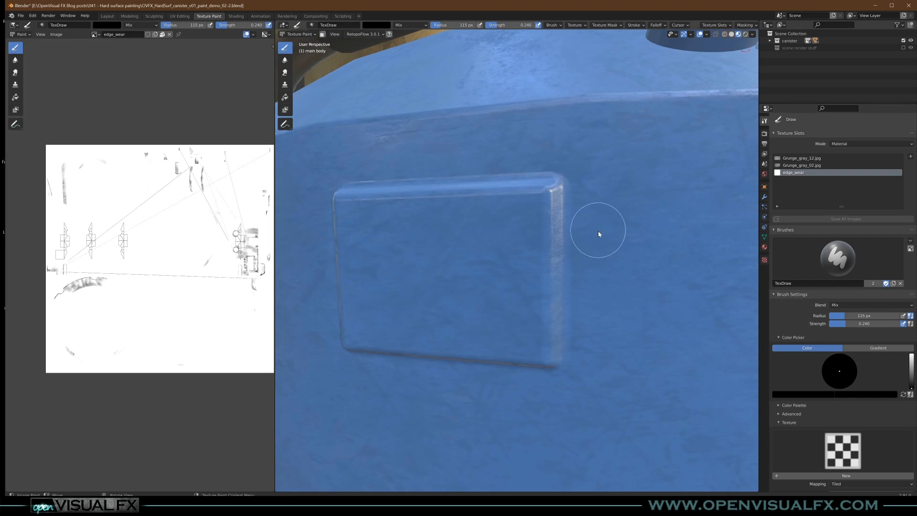
scroll(864, 369, "down", 8)
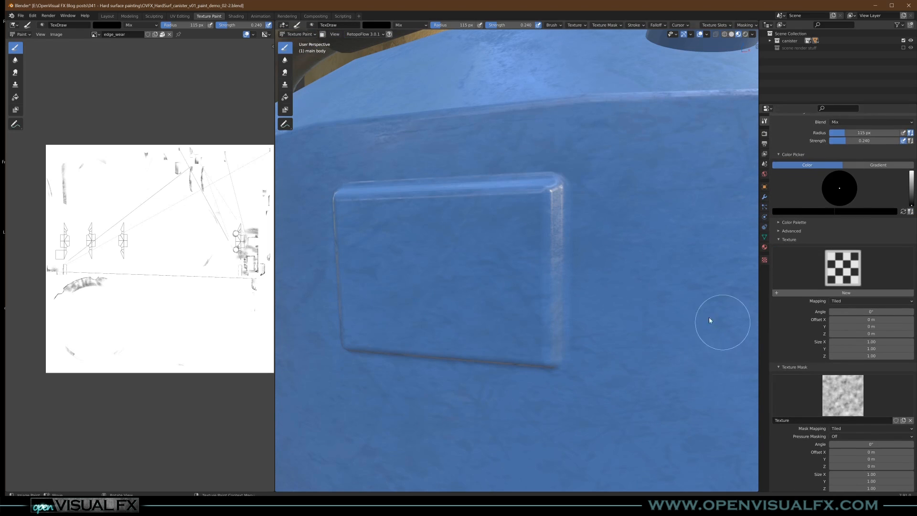
scroll(556, 207, "up", 2)
key("shift+f")
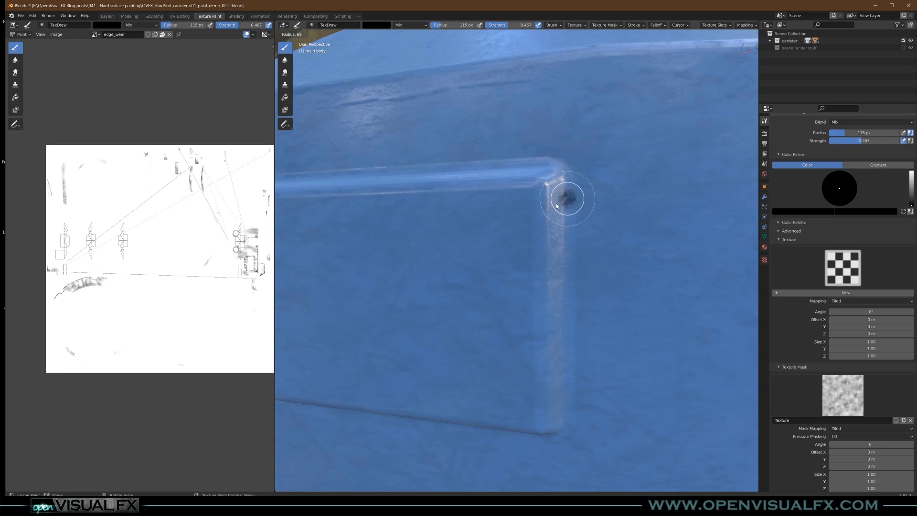
left_click(561, 203)
mouse_move(542, 186)
left_mouse_down()
mouse_move(529, 260)
mouse_move(542, 183)
left_mouse_up()
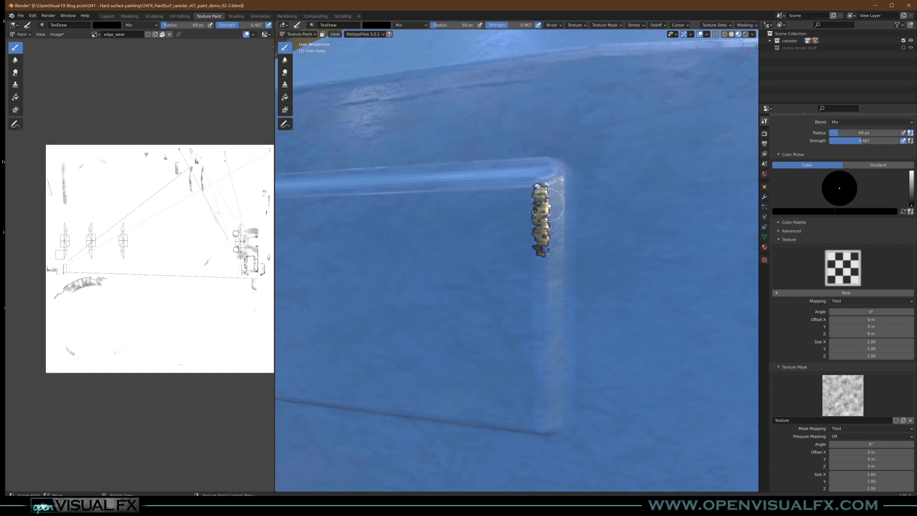
scroll(546, 205, "down", 5)
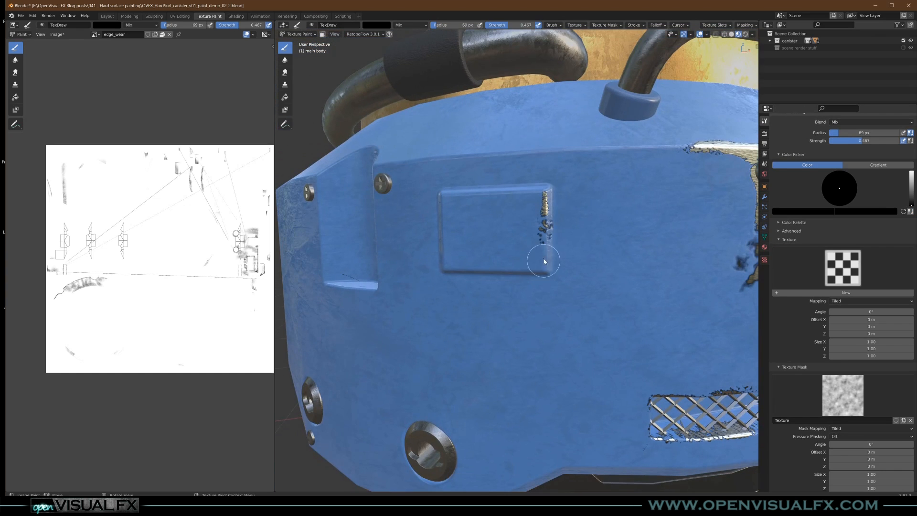
Set the brush strength to 0.309, paint wear at the raised panel's lower corner and undo the last stroke
key("shift+f")
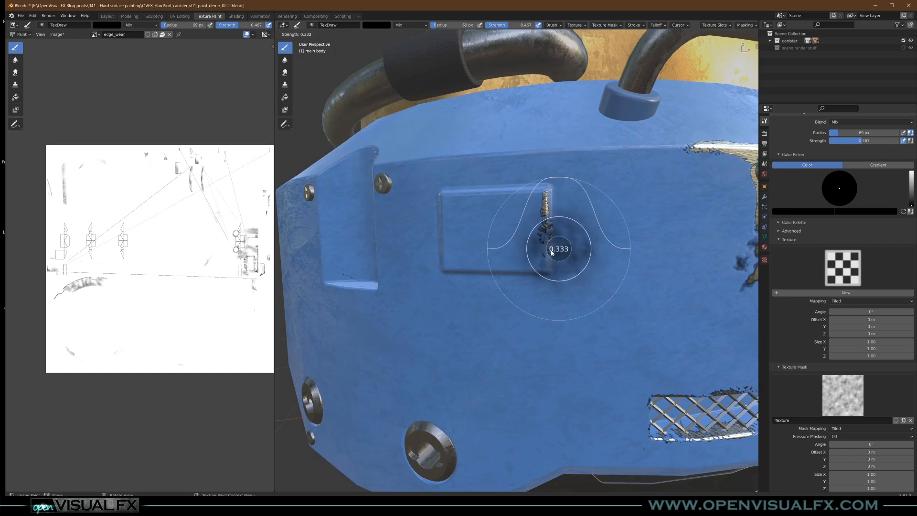
left_click(547, 276)
left_click_drag(552, 272, 548, 274)
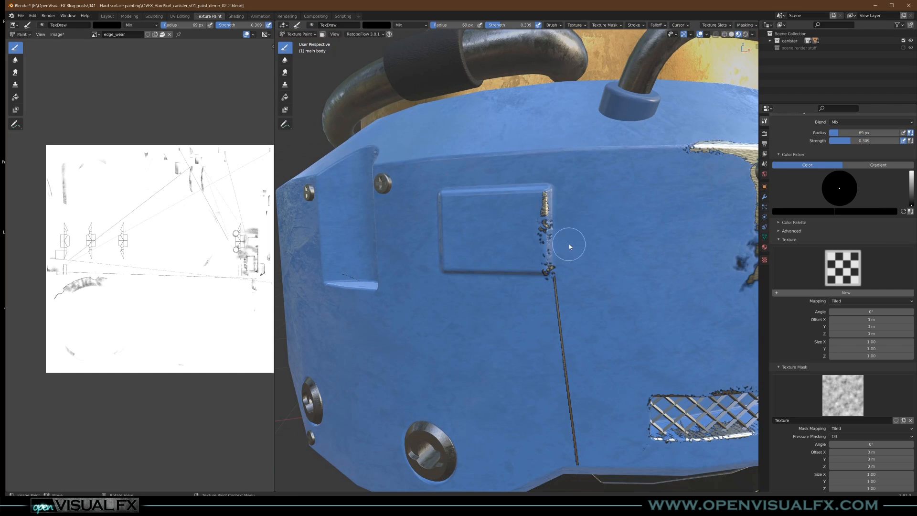
key("ctrl+z")
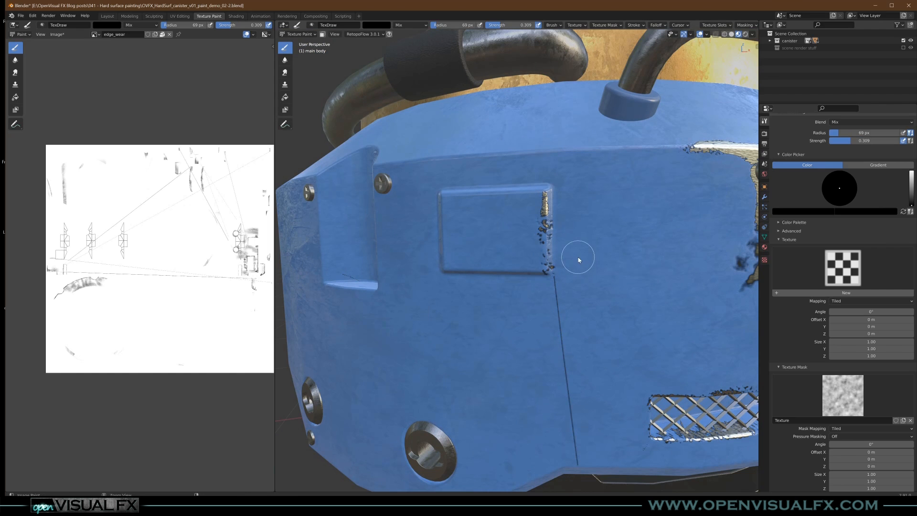
Paint chips on the raised panel's lower edge, the body's upper edge above it and around the nearby handle base
mouse_move(574, 263)
middle_mouse_down()
mouse_move(585, 262)
mouse_move(535, 276)
mouse_move(583, 246)
mouse_move(569, 245)
mouse_move(574, 227)
middle_mouse_up()
mouse_move(566, 224)
left_mouse_down()
mouse_move(432, 222)
mouse_move(492, 203)
mouse_move(497, 176)
left_mouse_up()
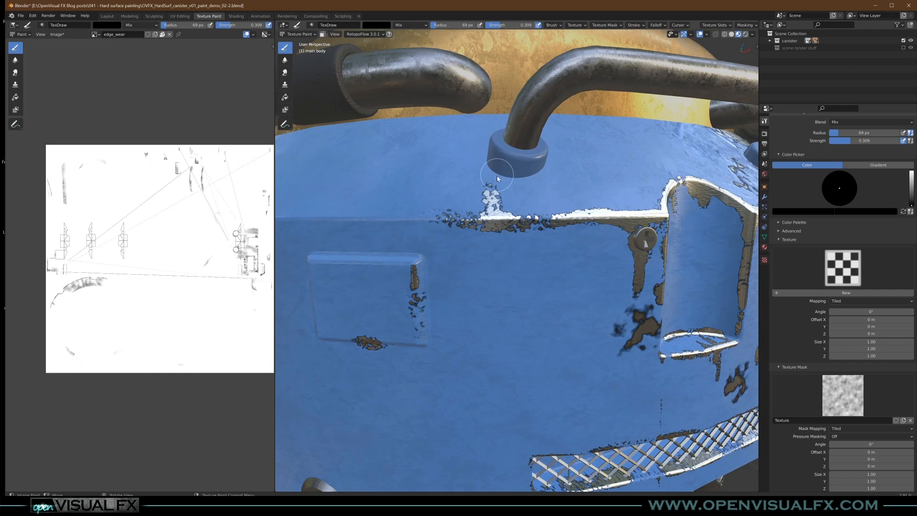
middle_click_drag(497, 175, 491, 185)
mouse_move(491, 175)
left_mouse_down()
mouse_move(548, 162)
mouse_move(537, 153)
mouse_move(547, 157)
left_mouse_up()
middle_click_drag(546, 158, 554, 134)
Paint chipped wear across the sloped top beneath the handle, down to the arched recess and along its inner edge
middle_click_drag(659, 90, 591, 194, "shift")
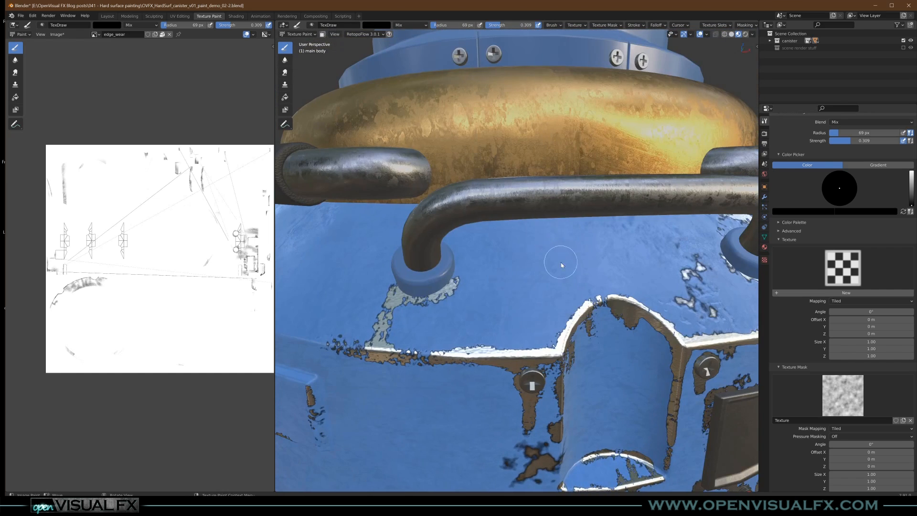
middle_click_drag(554, 246, 546, 232)
mouse_move(541, 273)
left_mouse_down()
mouse_move(537, 225)
mouse_move(492, 223)
mouse_move(581, 227)
mouse_move(549, 260)
mouse_move(543, 256)
left_mouse_up()
middle_click_drag(543, 255, 497, 208)
mouse_move(486, 219)
left_mouse_down()
mouse_move(478, 260)
mouse_move(487, 300)
left_mouse_up()
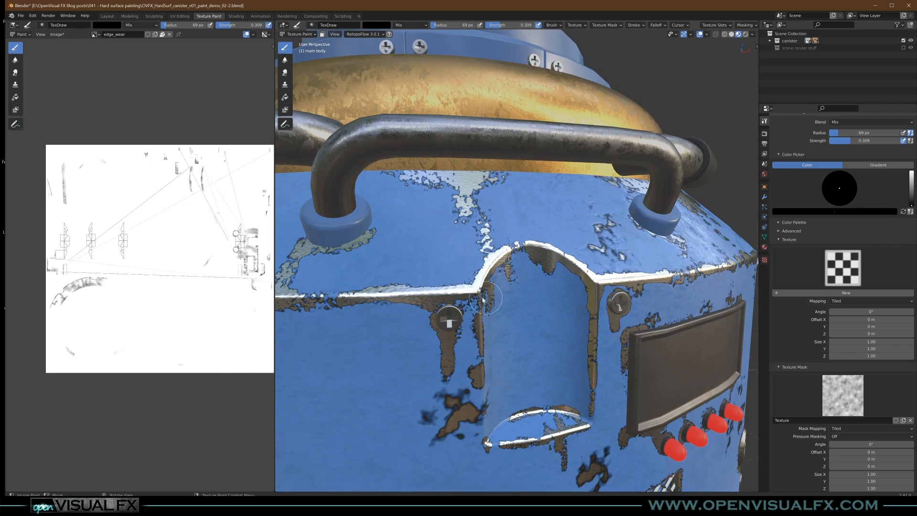
mouse_move(515, 297)
middle_mouse_down()
mouse_move(523, 325)
mouse_move(513, 305)
middle_mouse_up()
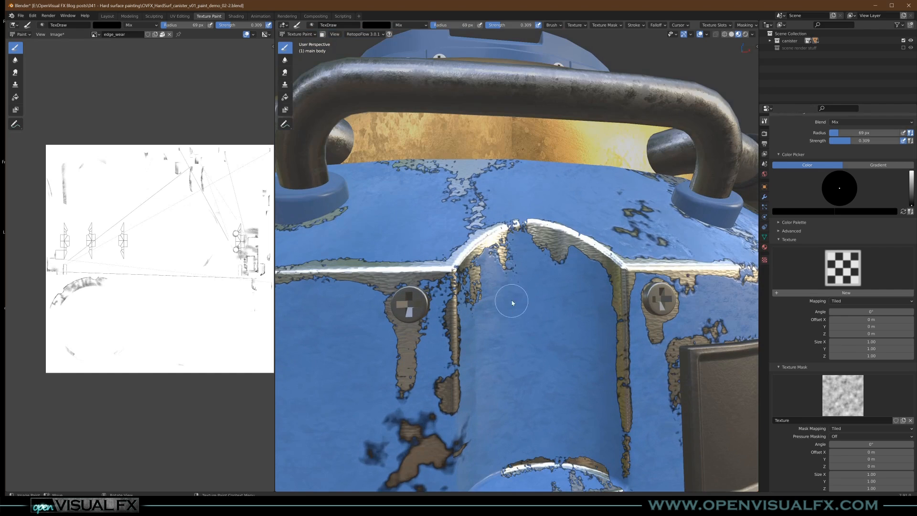
Lower the brush strength to 0.055 and build up faint wear streaks inside the top of the arched recess
key("shift+f")
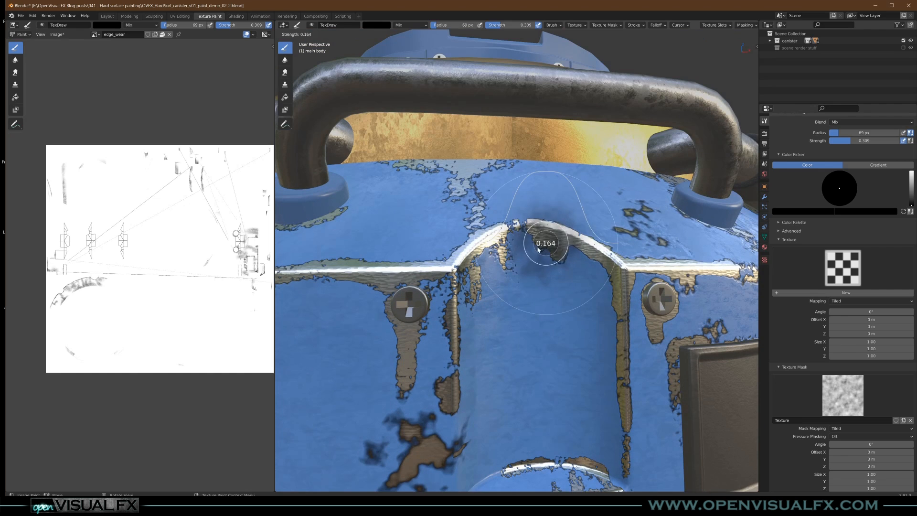
left_click(530, 251)
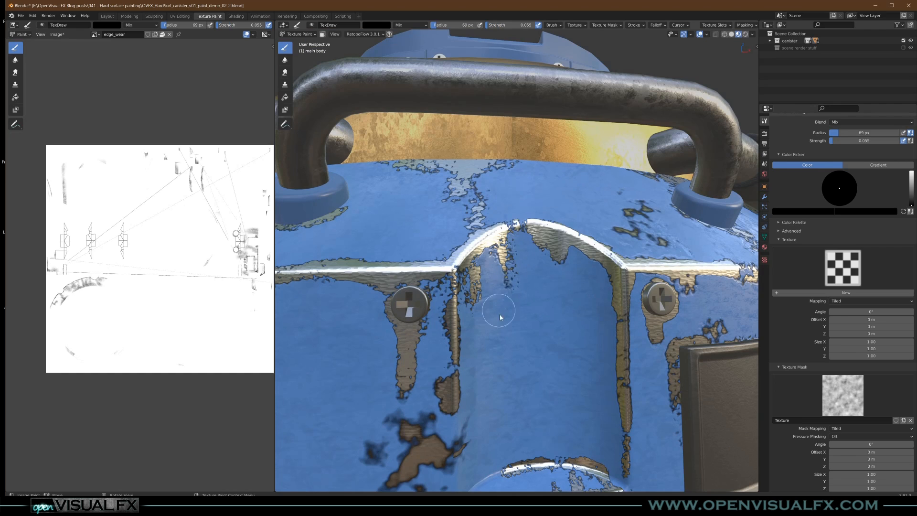
mouse_move(501, 279)
middle_mouse_down()
mouse_move(499, 300)
mouse_move(513, 295)
middle_mouse_up()
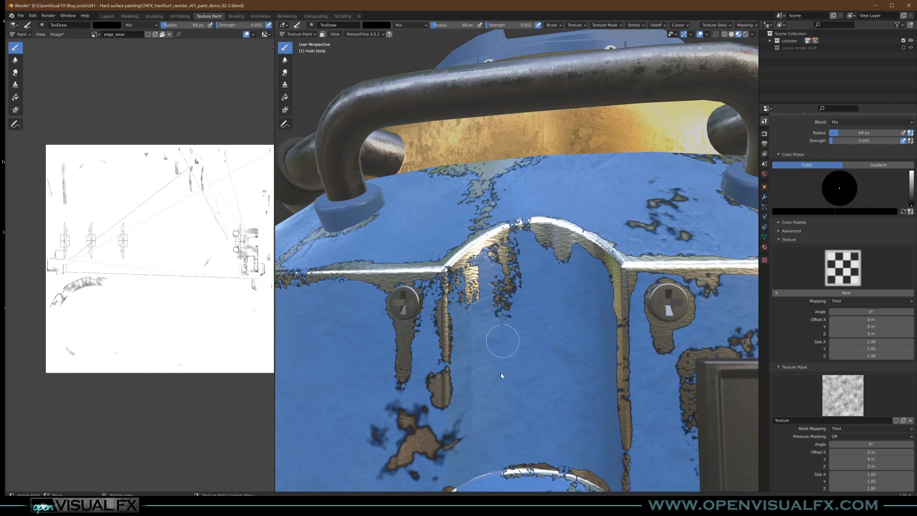
Set the brush to white at strength 0.216 and paint back over the edges of the blurry chip beside the recess
middle_click_drag(437, 396, 446, 387)
middle_click_drag(493, 340, 494, 330, "ctrl")
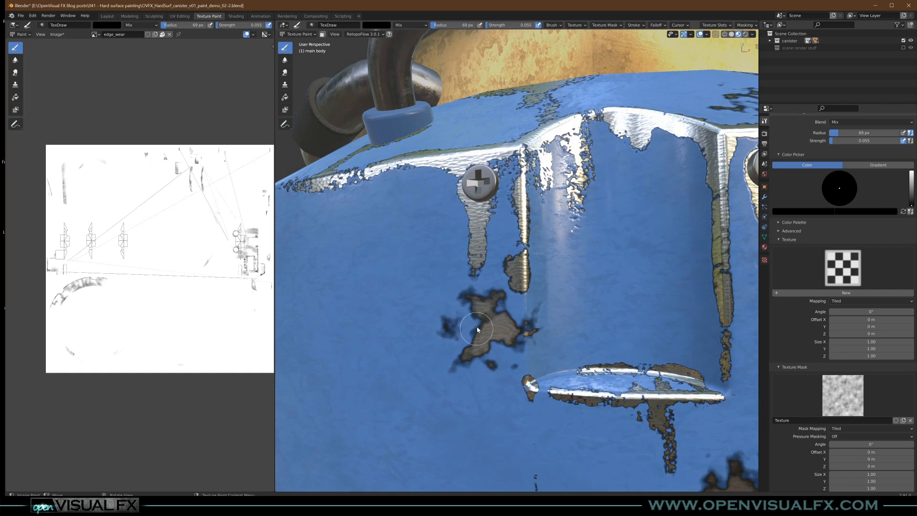
right_click(508, 279)
left_click(507, 255)
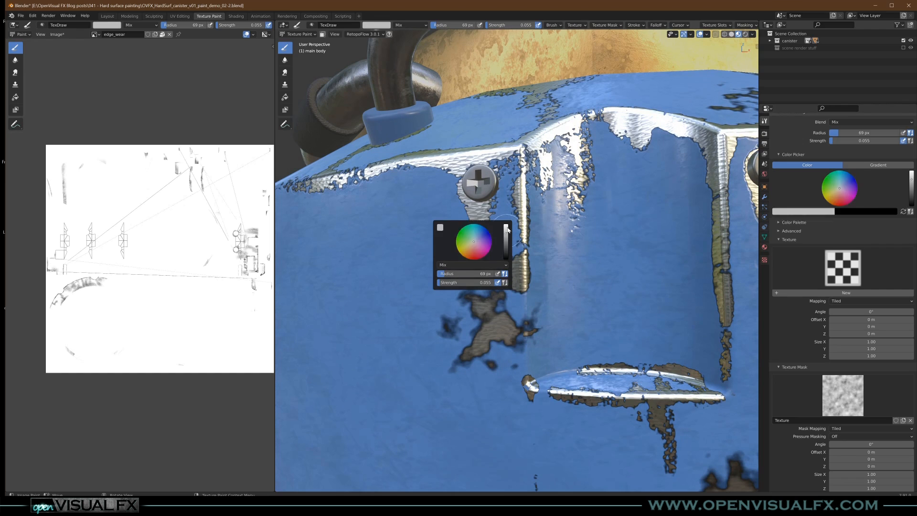
key("shift+f")
left_click(516, 308)
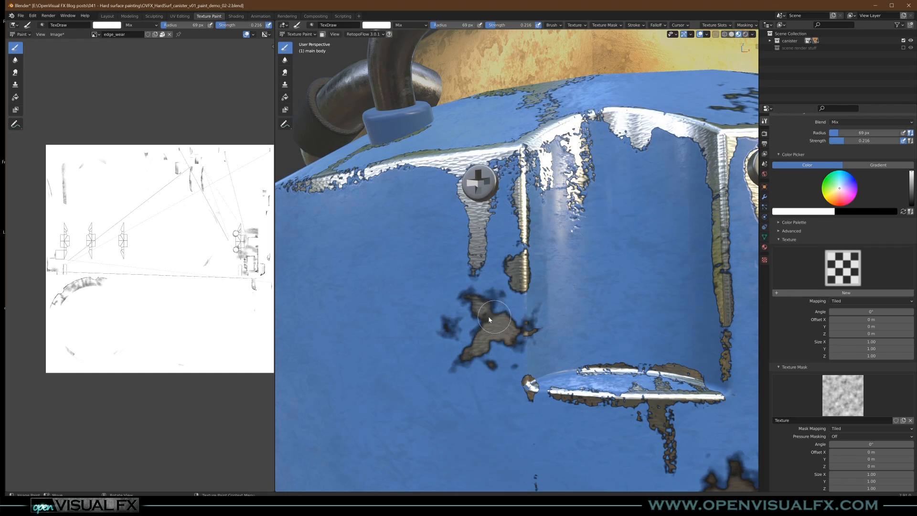
scroll(475, 330, "up", 3)
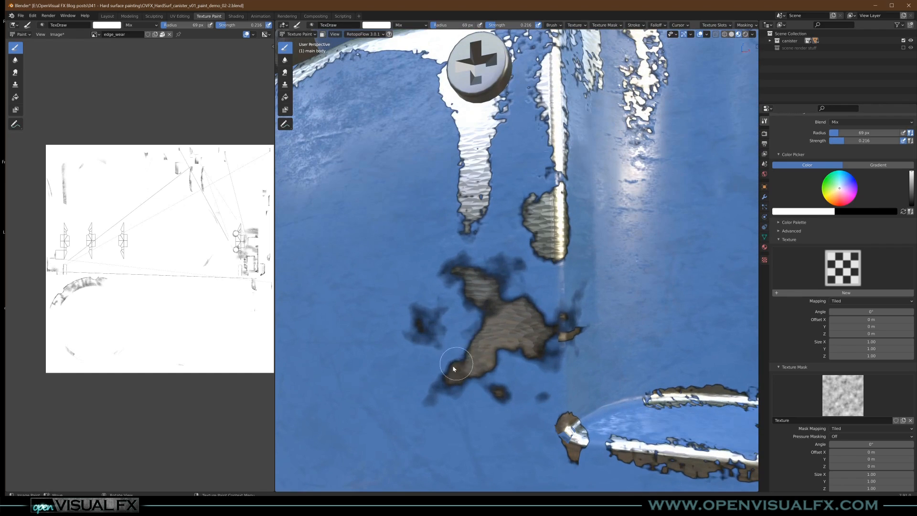
mouse_move(545, 350)
left_mouse_down()
mouse_move(592, 330)
mouse_move(561, 353)
left_mouse_up()
scroll(578, 293, "down", 5)
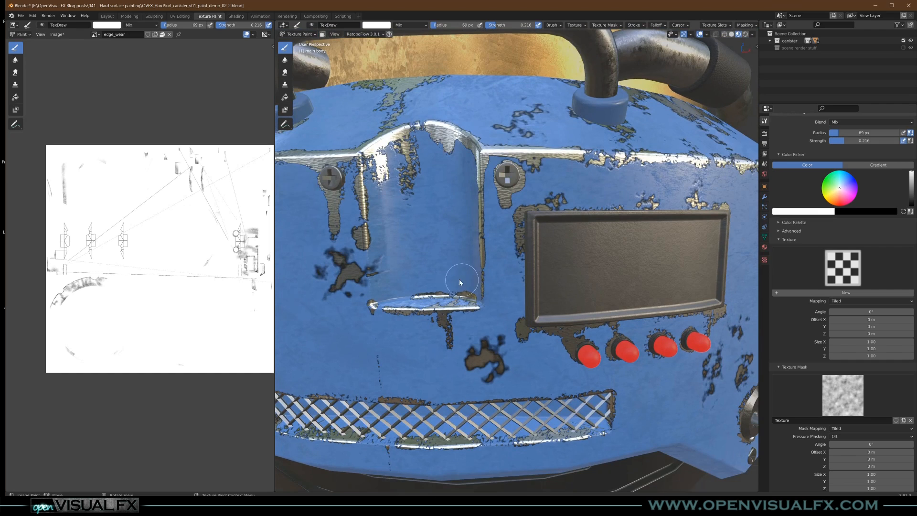
Return the brush color to black and paint a patch of wear inside the lower part of the arched recess
middle_click_drag(462, 282, 462, 272)
right_click(470, 220)
left_click_drag(468, 183, 470, 208)
middle_click_drag(471, 269, 485, 274)
left_click_drag(466, 285, 465, 222)
middle_click_drag(465, 181, 533, 206)
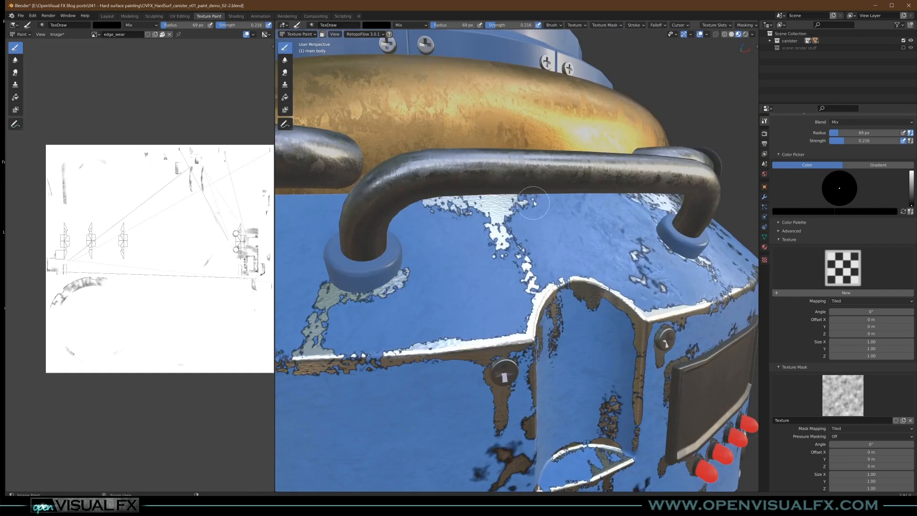
Paint edge wear across the crown of the arched recess beside the display and enlarge the chipped patch on the sloped top under the tube
scroll(533, 209, "down", 5)
middle_click_drag(533, 260, 502, 258)
mouse_move(640, 277)
middle_mouse_down("shift")
mouse_move(524, 281)
mouse_move(539, 307)
mouse_move(548, 284)
middle_mouse_up("shift")
middle_click_drag(564, 229, 557, 249, "shift")
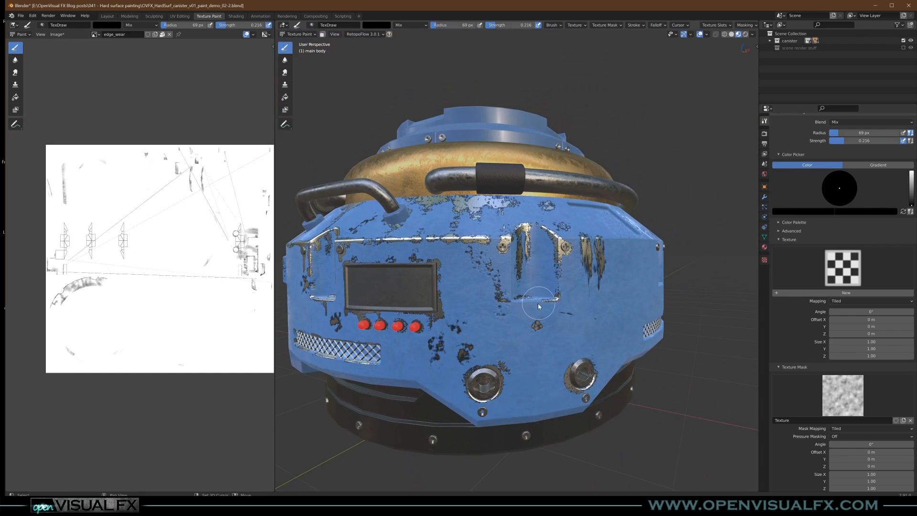
middle_click_drag(539, 306, 533, 300)
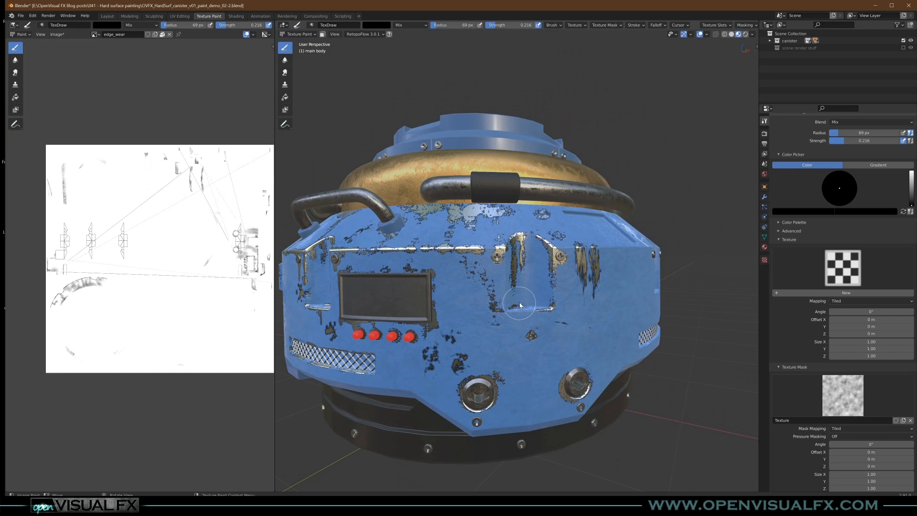
scroll(551, 260, "up", 6)
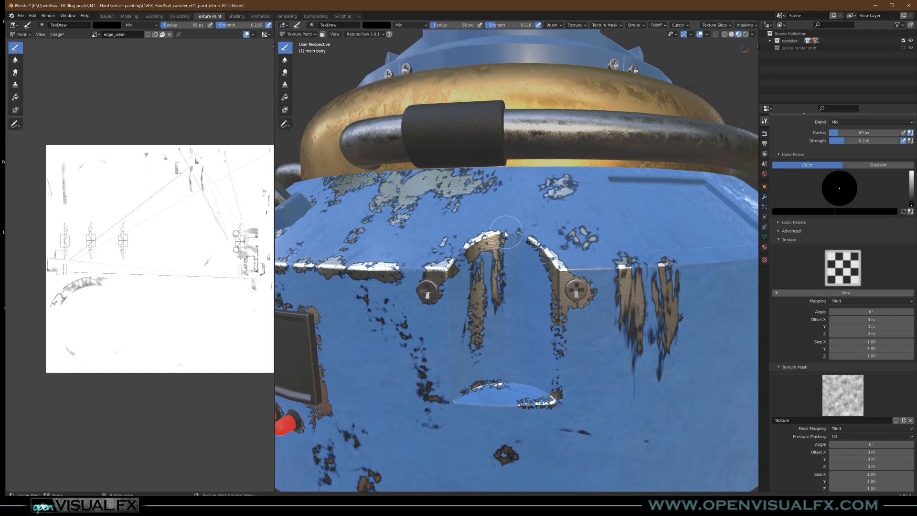
middle_click_drag(518, 200, 542, 205)
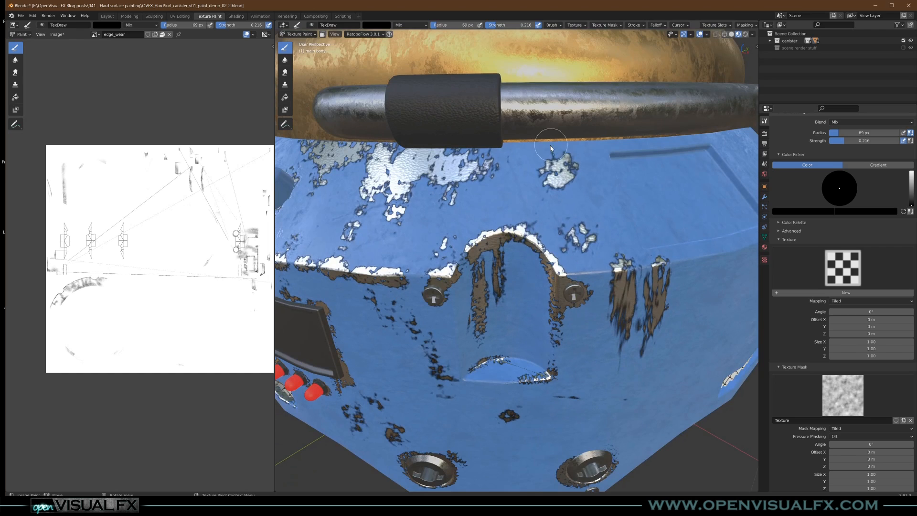
left_click_drag(516, 149, 603, 148)
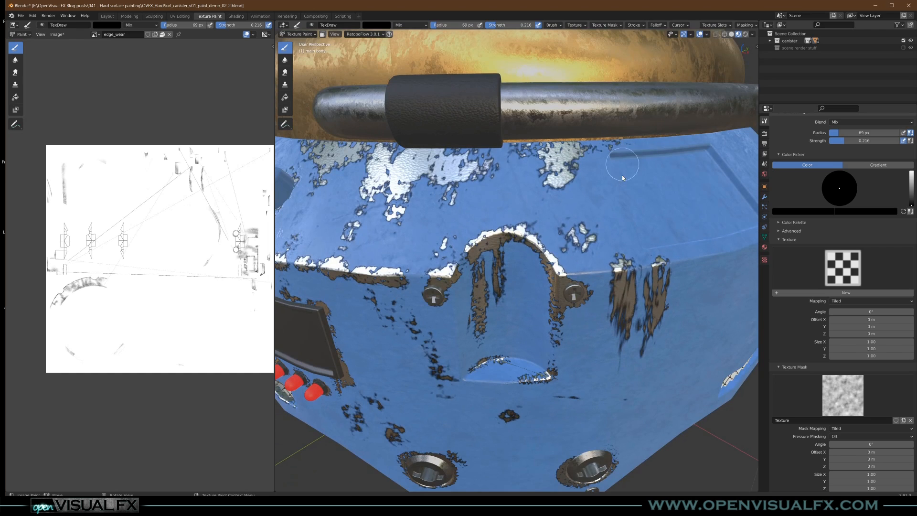
Paint edge wear along the body's upper edge from the arched recess, over the vertical streaks and on along the adjacent panel
middle_click_drag(623, 163, 583, 204)
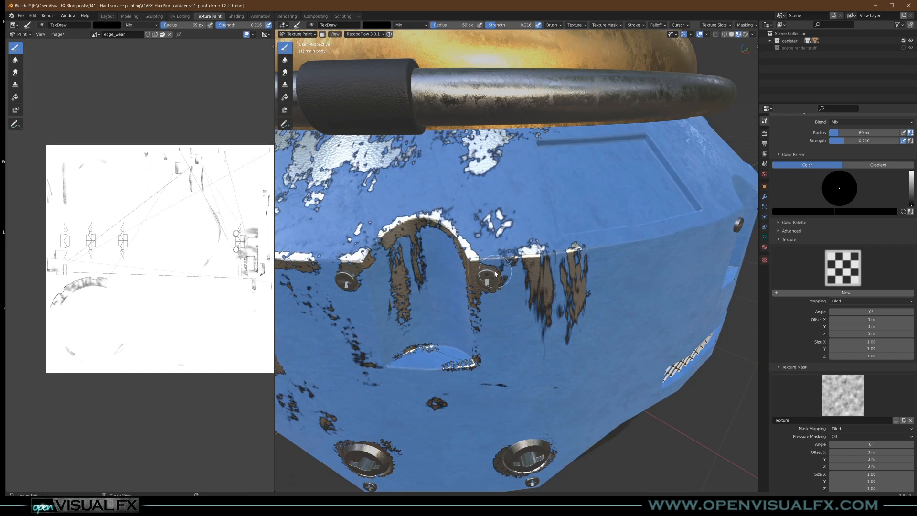
scroll(495, 274, "up", 3)
left_click_drag(473, 250, 658, 247)
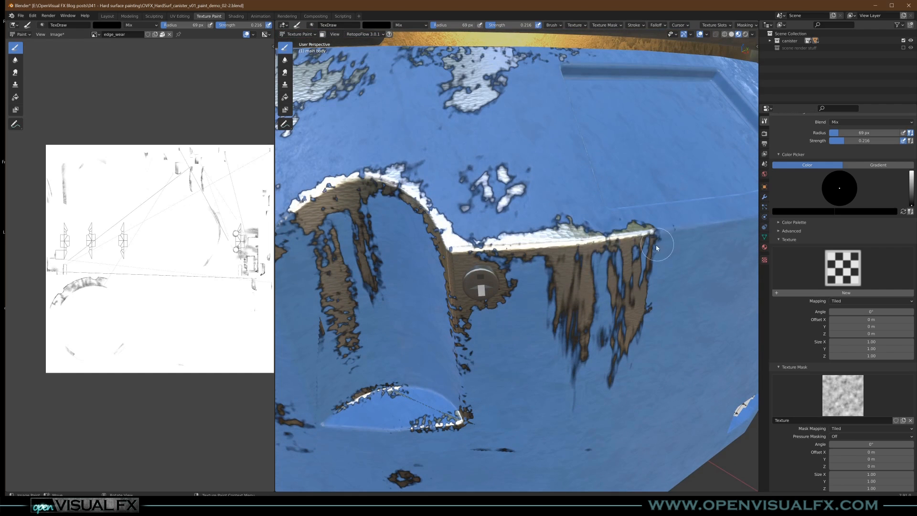
middle_click_drag(658, 247, 540, 241, "shift")
middle_click_drag(564, 241, 612, 242)
mouse_move(502, 230)
middle_mouse_down()
mouse_move(482, 242)
mouse_move(465, 230)
middle_mouse_up()
left_click_drag(415, 227, 592, 225)
left_click_drag(490, 223, 681, 213)
Extend the upper-edge wear to the neighbouring arched recess above the grille and paint chips around its first bolt
scroll(596, 215, "down", 3)
mouse_move(661, 197)
middle_mouse_down()
mouse_move(670, 214)
mouse_move(594, 234)
middle_mouse_up()
left_click_drag(481, 261, 578, 252)
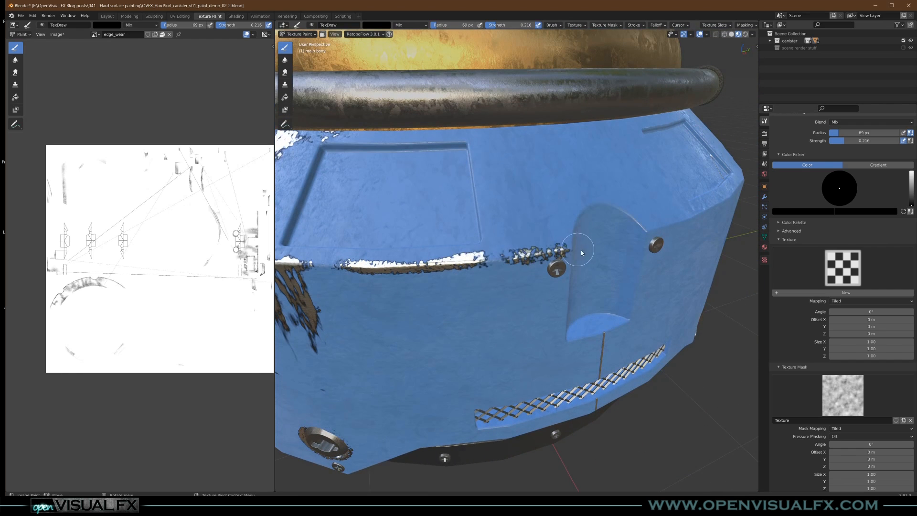
middle_click_drag(578, 252, 564, 261)
mouse_move(555, 272)
left_mouse_down()
mouse_move(548, 263)
mouse_move(572, 266)
left_mouse_up()
Paint chipped wear along the arch of the recess above the grille, down its far side and around the second bolt
middle_click_drag(592, 223, 572, 240)
mouse_move(572, 240)
left_mouse_down()
mouse_move(590, 217)
mouse_move(620, 213)
left_mouse_up()
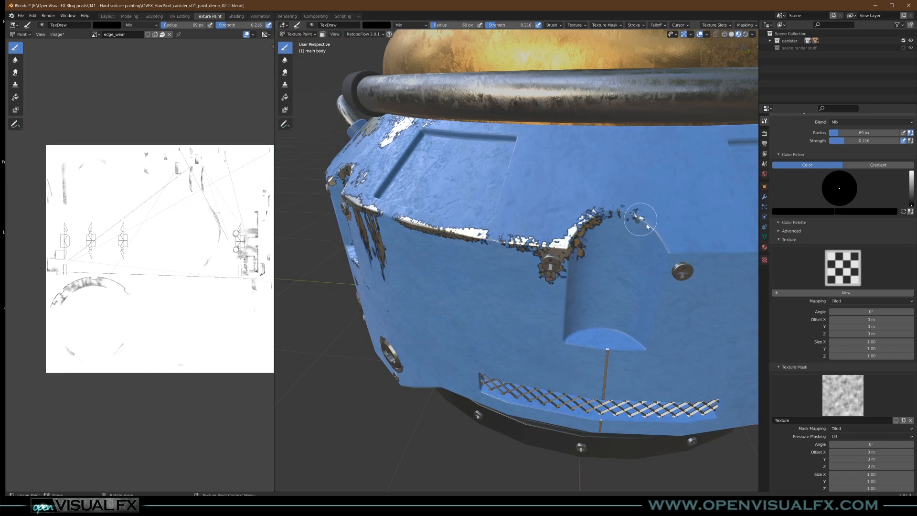
mouse_move(669, 262)
left_mouse_down()
mouse_move(692, 256)
mouse_move(652, 331)
left_mouse_up()
middle_click_drag(568, 242, 586, 241)
scroll(586, 244, "up", 3)
mouse_move(559, 248)
left_mouse_down()
mouse_move(587, 206)
mouse_move(635, 188)
mouse_move(695, 219)
mouse_move(725, 271)
left_mouse_up()
Lengthen the vertical wear streaks below the upper edge and add small chips beside them
scroll(602, 216, "down", 5)
middle_click_drag(539, 248, 560, 249)
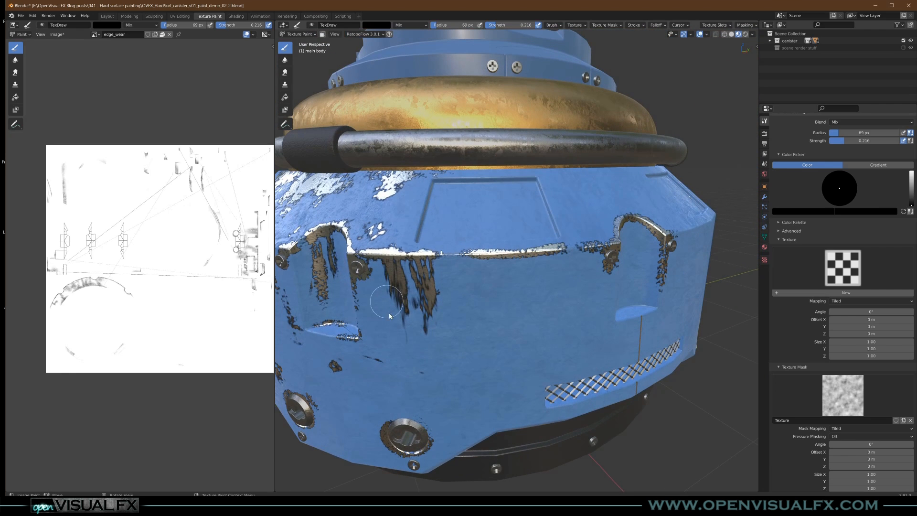
scroll(406, 333, "up", 6)
left_click_drag(401, 223, 416, 352)
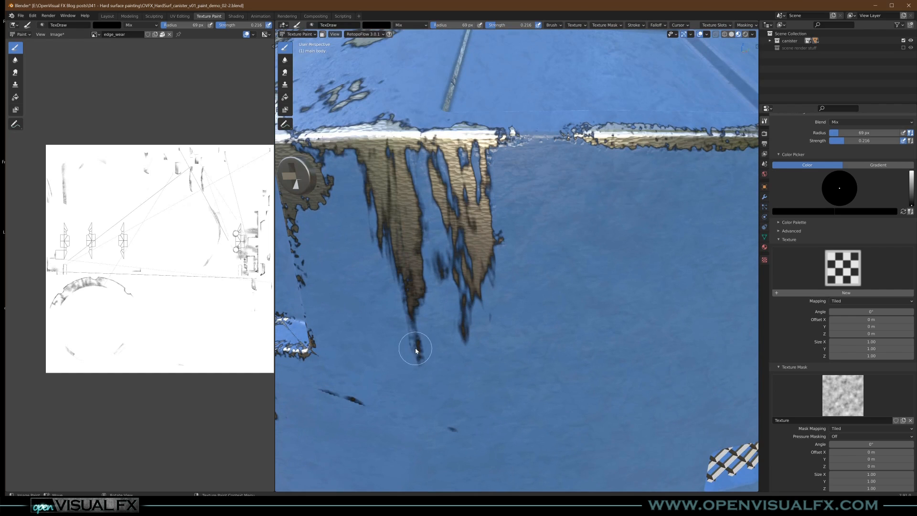
middle_click_drag(451, 286, 456, 290, "shift")
mouse_move(495, 310)
left_mouse_down()
mouse_move(486, 274)
mouse_move(487, 314)
mouse_move(474, 255)
mouse_move(504, 308)
left_mouse_up()
scroll(518, 259, "down", 6)
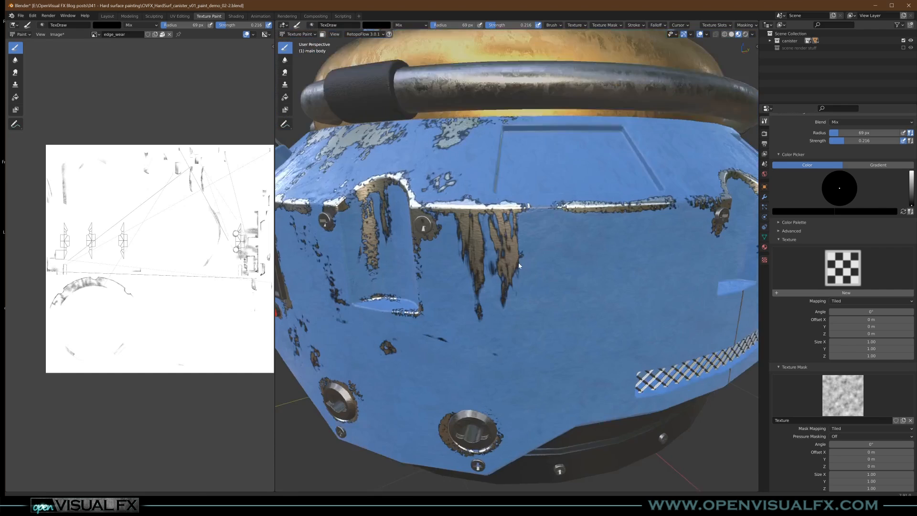
Paint edge wear along the upper edge between the display and the arched recess, filling the gap near the bolt
middle_click_drag(561, 281, 550, 266)
middle_click_drag(453, 307, 539, 298, "shift")
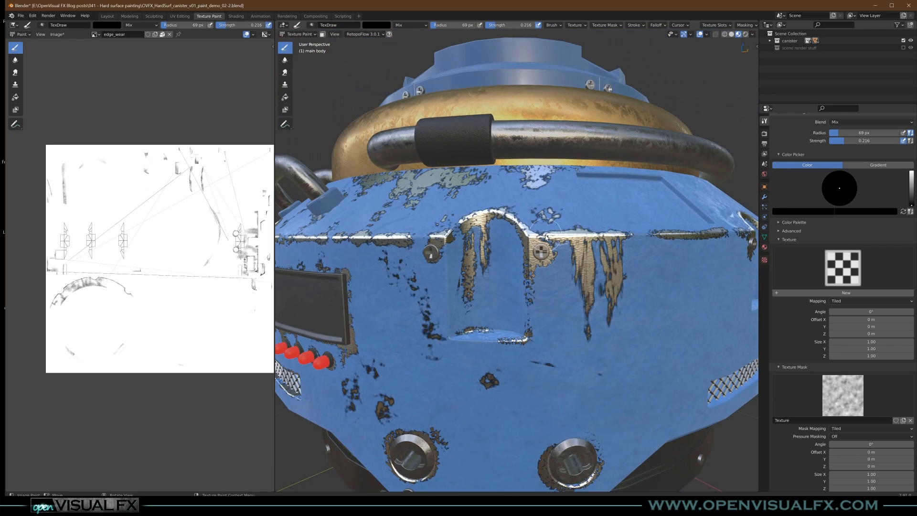
middle_click_drag(419, 263, 431, 265)
scroll(473, 256, "up", 3)
left_click_drag(474, 256, 512, 273)
middle_click_drag(501, 250, 503, 265)
mouse_move(525, 216)
left_mouse_down()
mouse_move(492, 272)
mouse_move(509, 237)
mouse_move(458, 279)
left_mouse_up()
left_click_drag(502, 231, 462, 279)
scroll(510, 273, "down", 4)
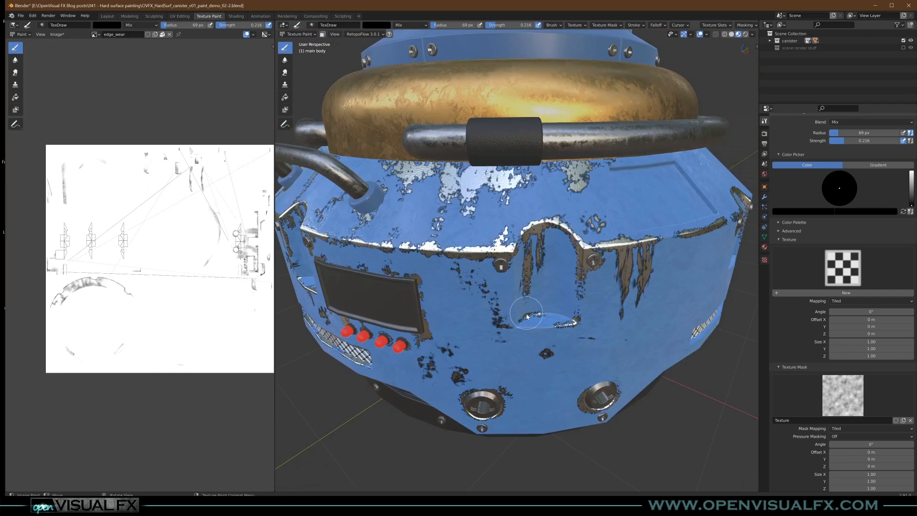
Paint more wear down the inner side of the arched recess beside the display
middle_click_drag(537, 348, 533, 330)
scroll(510, 356, "up", 2)
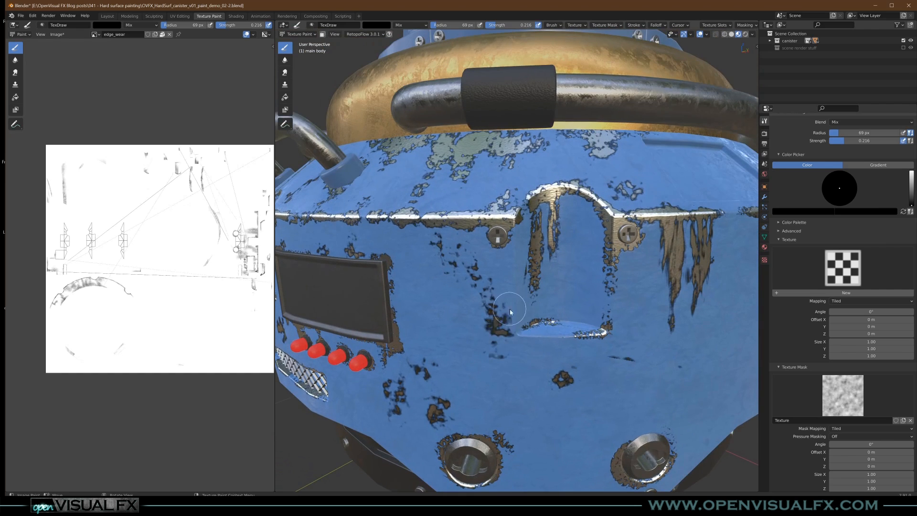
mouse_move(514, 277)
middle_mouse_down()
mouse_move(528, 319)
mouse_move(521, 258)
mouse_move(506, 267)
middle_mouse_up()
scroll(527, 263, "up", 3)
scroll(500, 270, "up", 3)
Paint chipped wear along the upper edge of the unworn side grille, starting at its corner
scroll(500, 271, "down", 10)
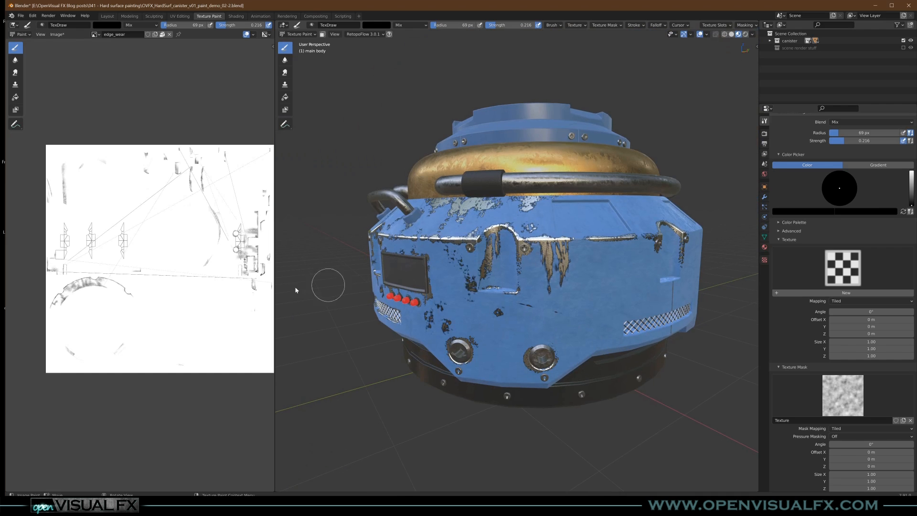
middle_click_drag(502, 323, 532, 325)
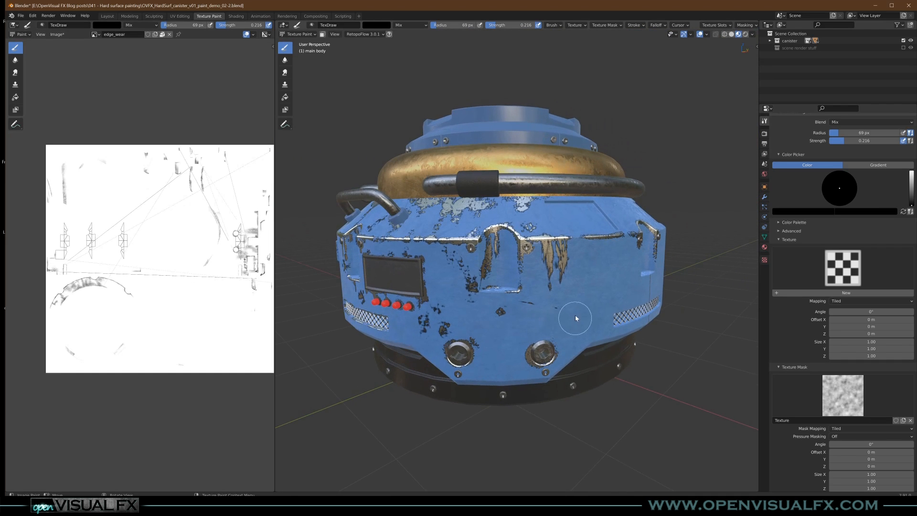
middle_click_drag(587, 275, 538, 359)
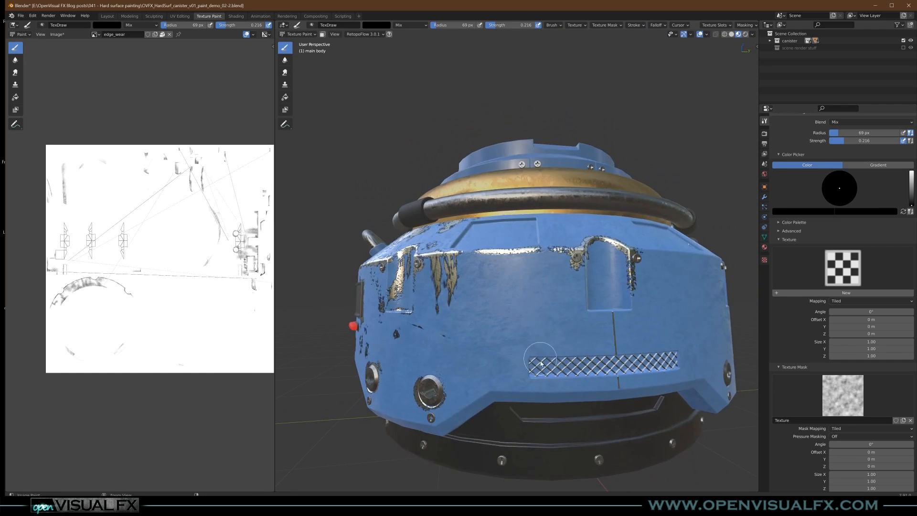
scroll(537, 358, "up", 4)
scroll(538, 350, "up", 1)
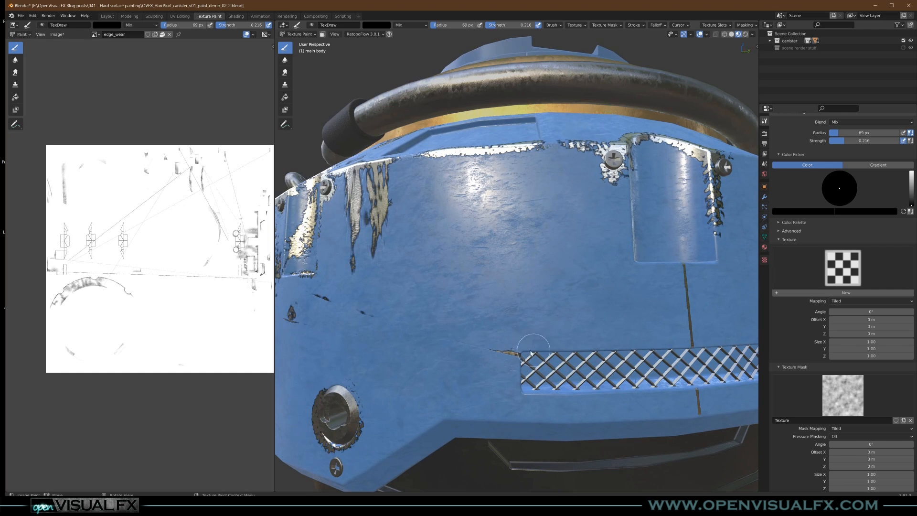
middle_click_drag(553, 354, 531, 338)
left_click_drag(526, 344, 640, 347)
middle_click_drag(655, 347, 671, 329)
left_click_drag(609, 345, 713, 347)
Review the painted wear around the display, handle, arched recesses and front grille from several angles
mouse_move(605, 211)
middle_mouse_down()
mouse_move(617, 194)
mouse_move(617, 224)
mouse_move(599, 248)
mouse_move(520, 308)
middle_mouse_up()
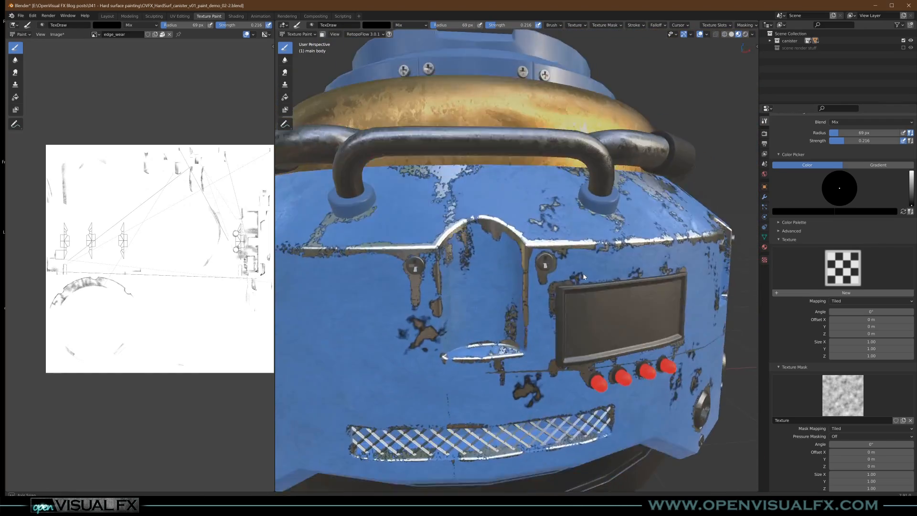
scroll(573, 272, "down", 1)
mouse_move(584, 276)
middle_mouse_down()
mouse_move(573, 272)
mouse_move(583, 286)
mouse_move(573, 272)
middle_mouse_up()
scroll(572, 273, "down", 2)
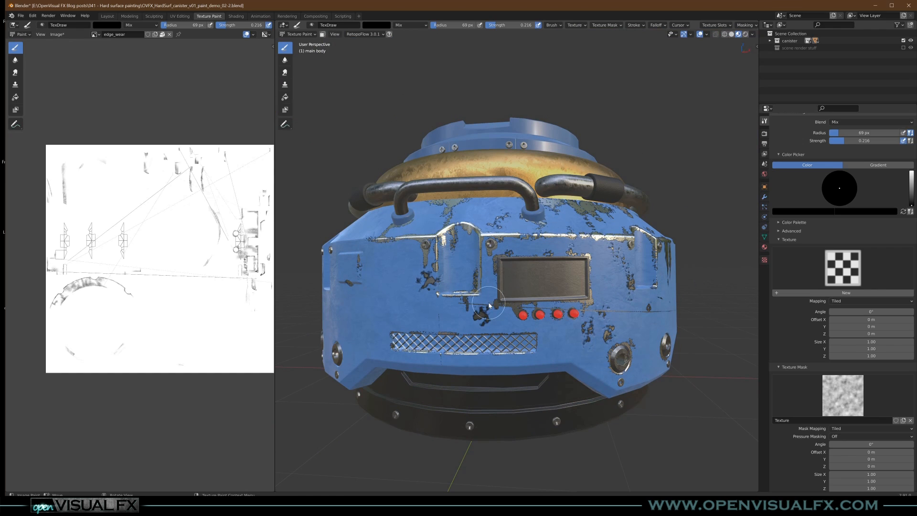
mouse_move(529, 302)
middle_mouse_down()
mouse_move(549, 296)
mouse_move(558, 305)
mouse_move(568, 293)
mouse_move(565, 312)
middle_mouse_up()
scroll(559, 299, "up", 2)
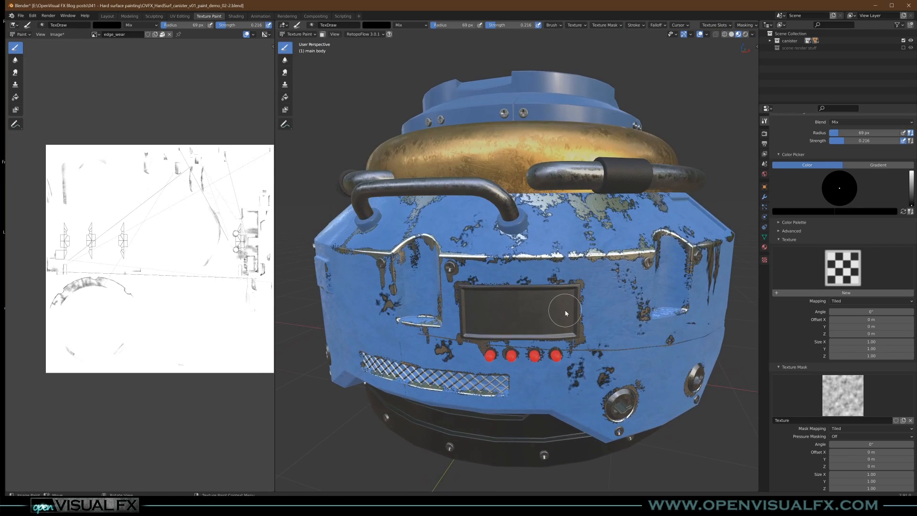